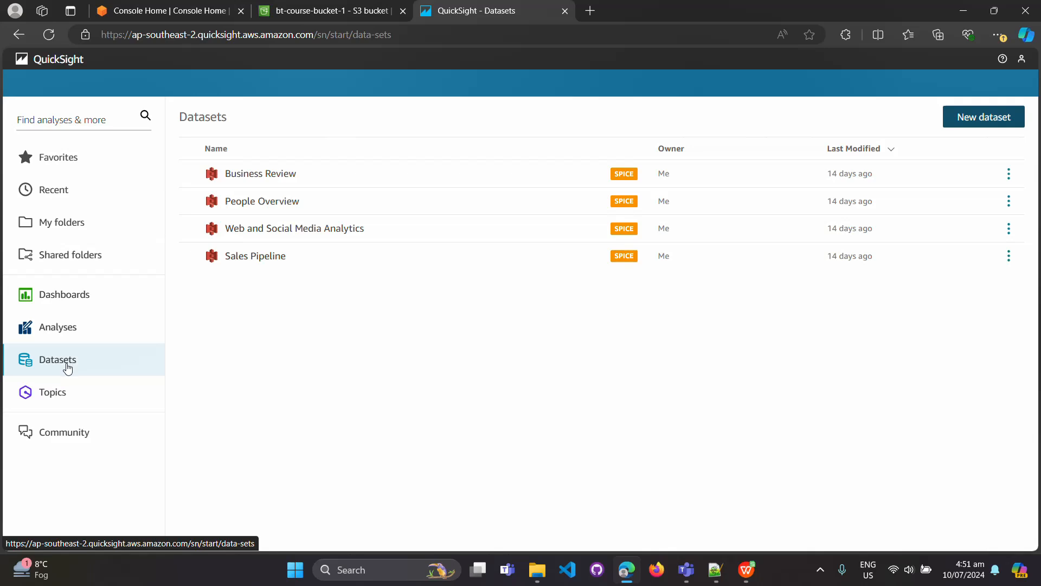
View the existing analyses and dashboards in QuickSight
{"action": "left_click", "coordinate": [55, 332]}
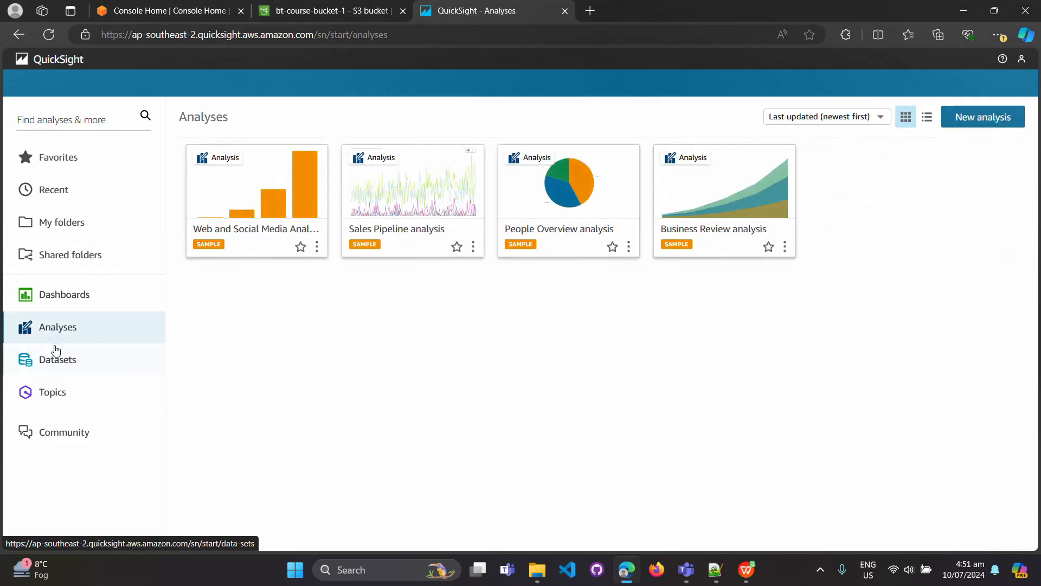
{"action": "left_click", "coordinate": [71, 296]}
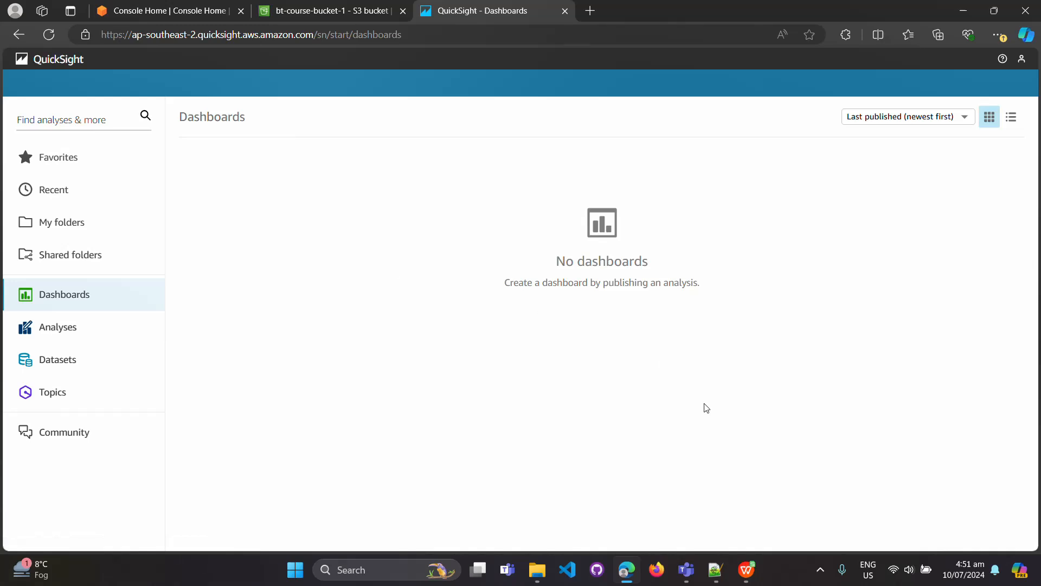
Switch to the Data Files folder in File Explorer and open the data-01-06-2024 worksheet
{"action": "mouse_move", "coordinate": [543, 576]}
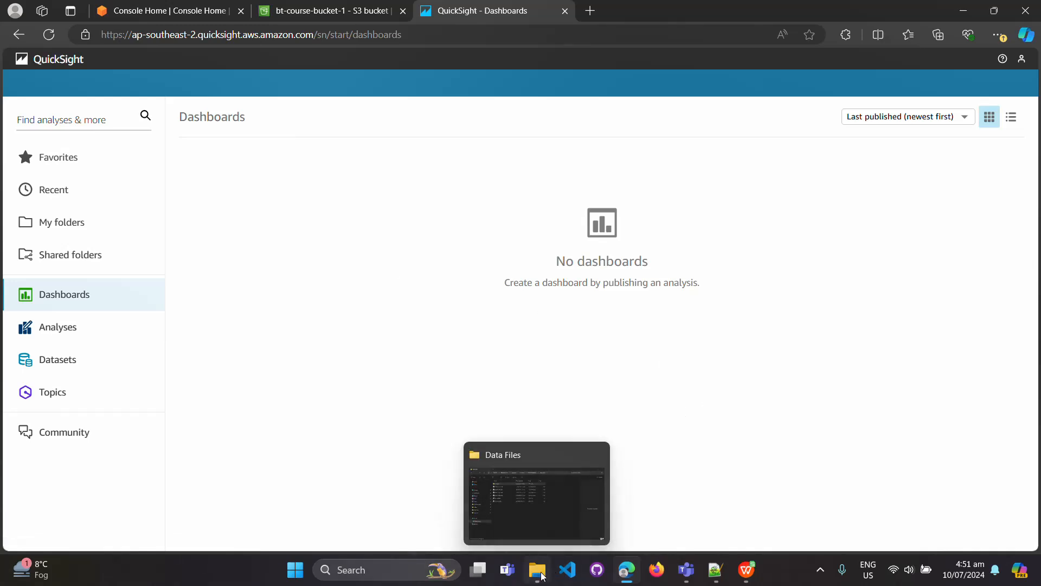
{"action": "left_click", "coordinate": [537, 499]}
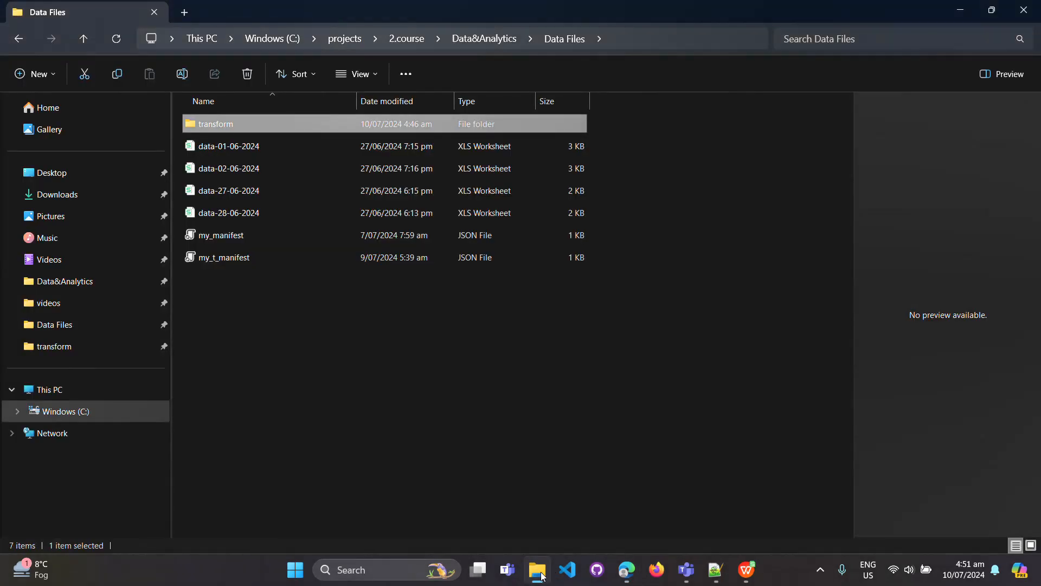
{"action": "left_click", "coordinate": [604, 395]}
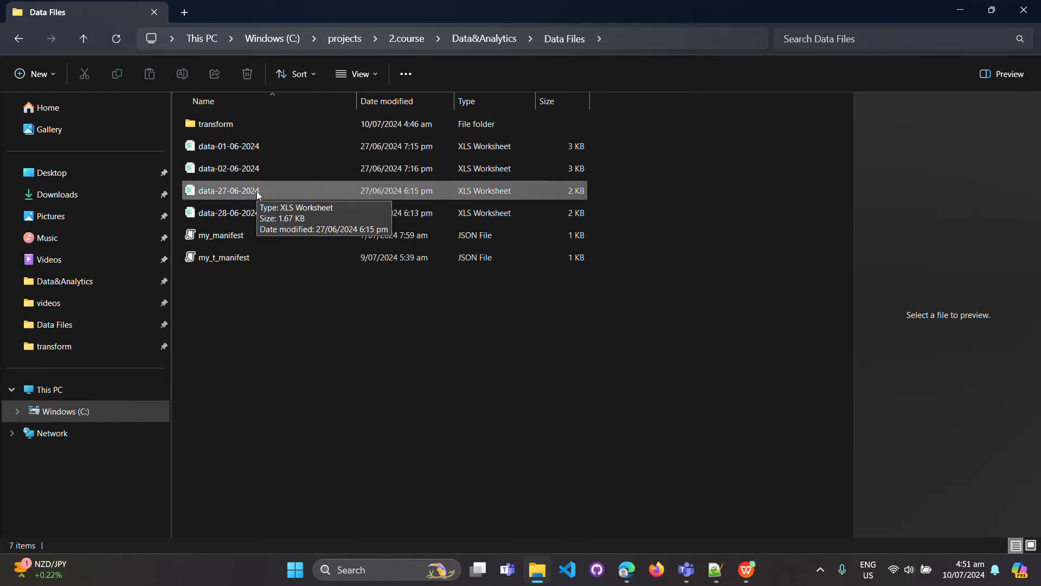
{"action": "left_click", "coordinate": [265, 144]}
{"action": "double_click", "coordinate": [266, 145]}
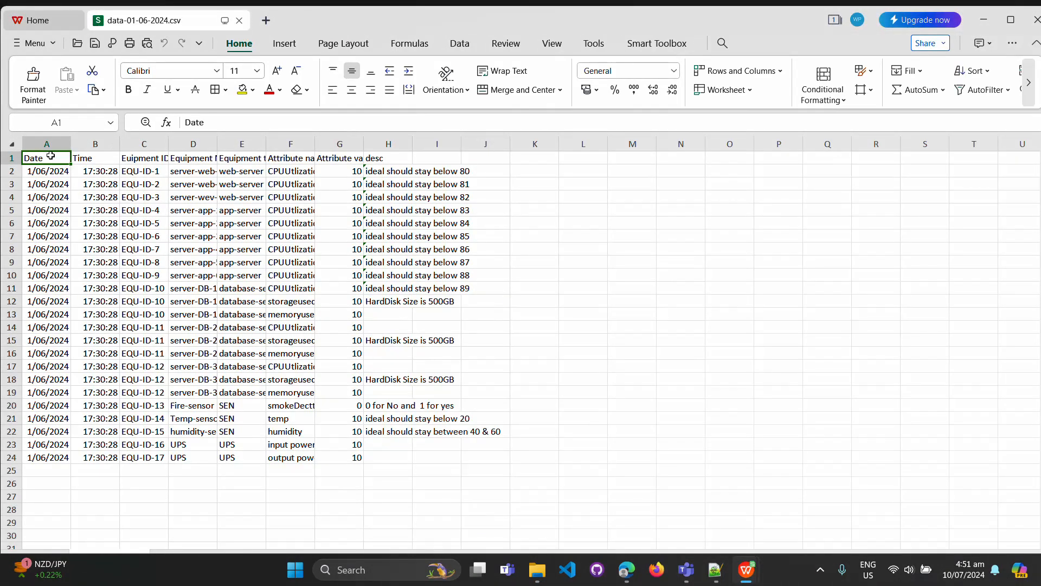
Examine the date, time, equipment ID and equipment name data, fitting the ID and name columns to their contents
{"action": "left_click", "coordinate": [48, 144]}
{"action": "left_click", "coordinate": [93, 144]}
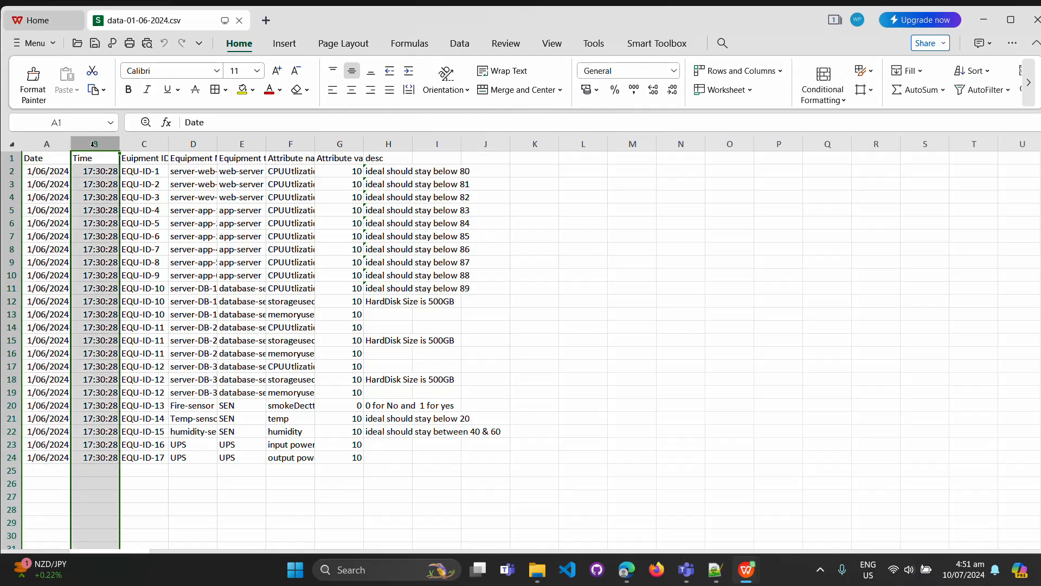
{"action": "double_click", "coordinate": [169, 147]}
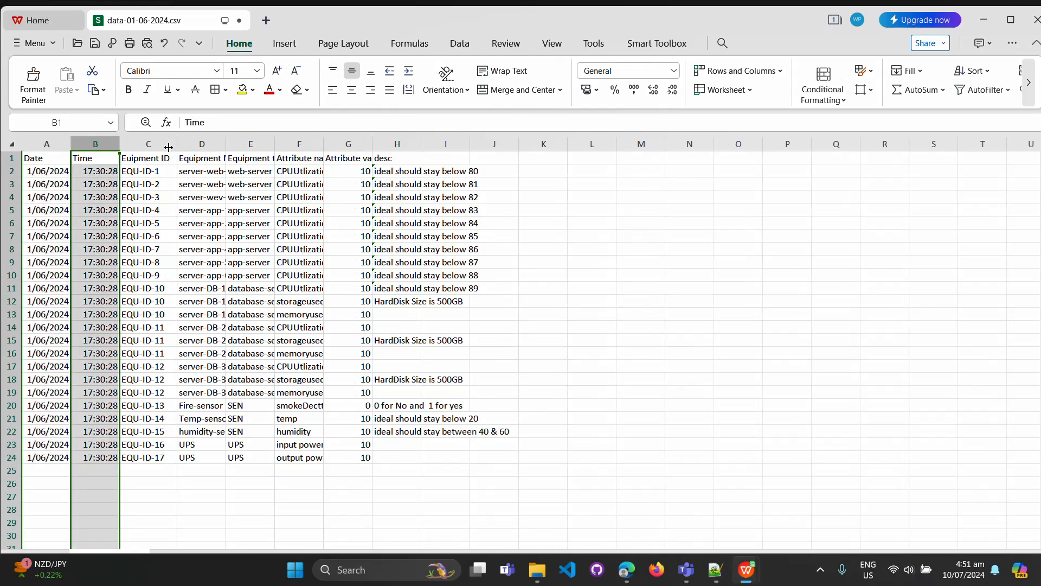
{"action": "left_click", "coordinate": [155, 144]}
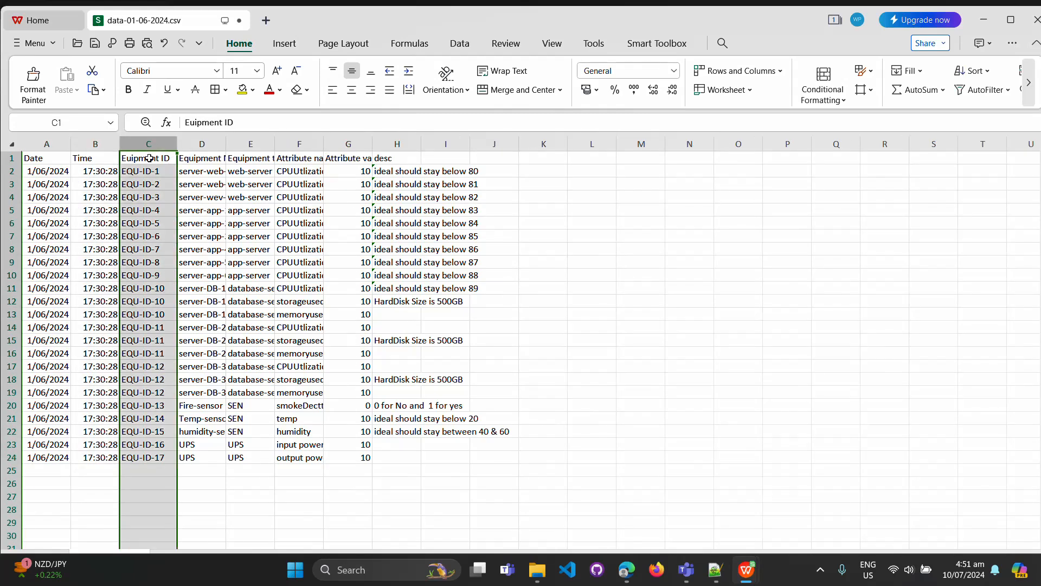
{"action": "double_click", "coordinate": [228, 144]}
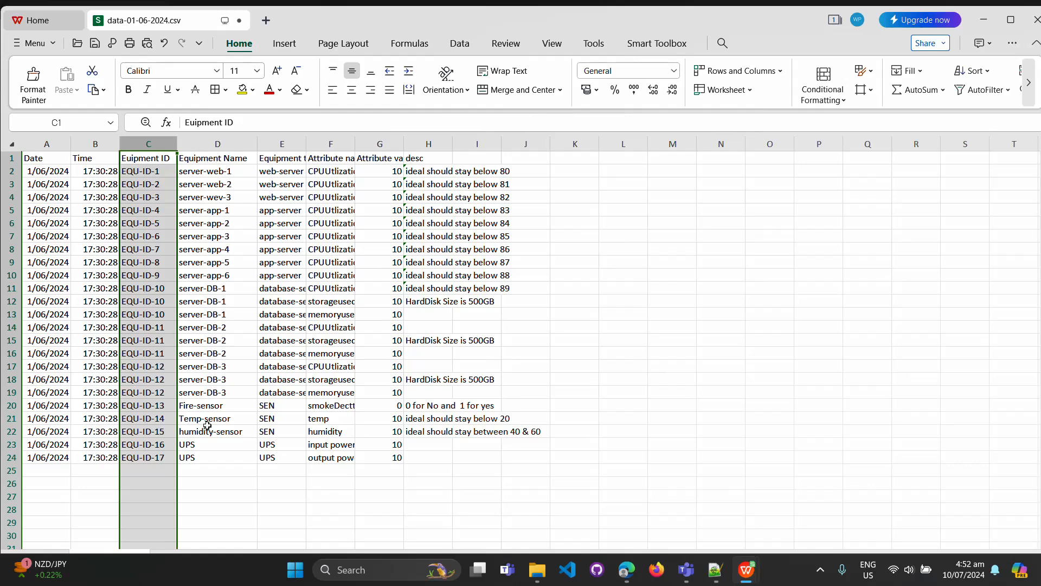
{"action": "left_click", "coordinate": [242, 460]}
{"action": "left_click_drag", "start_coordinate": [140, 174], "coordinate": [524, 459]}
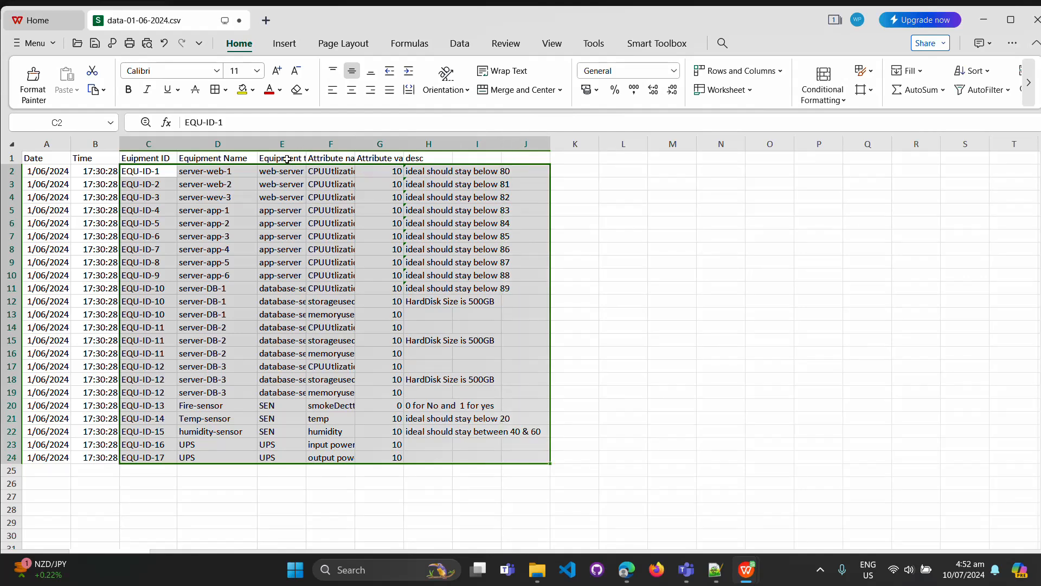
Fit the Equipment type column to its contents and review the web-server, app-server and UPS entries
{"action": "double_click", "coordinate": [305, 144]}
{"action": "left_click", "coordinate": [295, 223]}
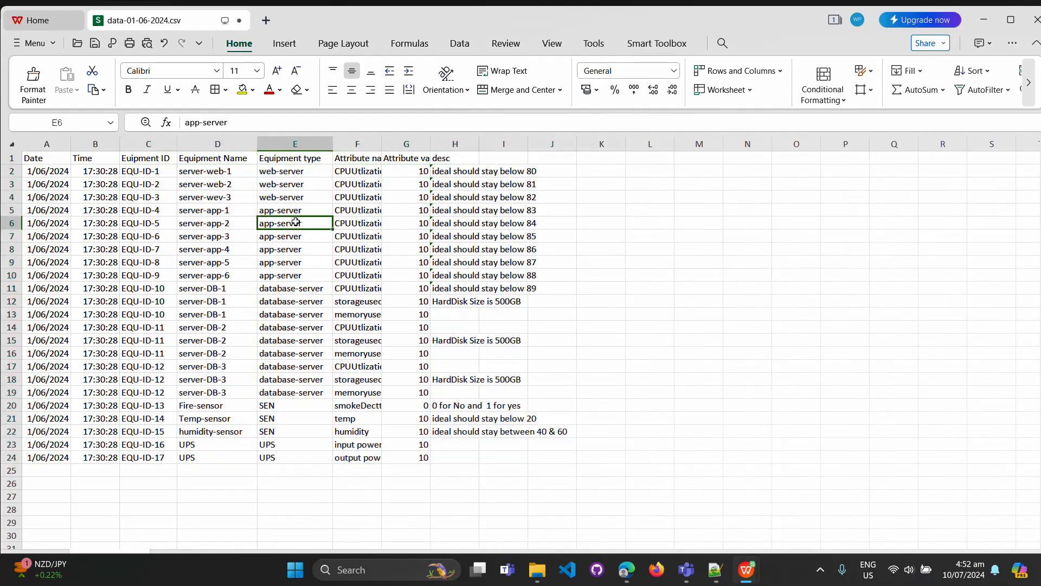
{"action": "left_click_drag", "start_coordinate": [282, 176], "coordinate": [308, 262]}
{"action": "left_click_drag", "start_coordinate": [295, 217], "coordinate": [299, 267]}
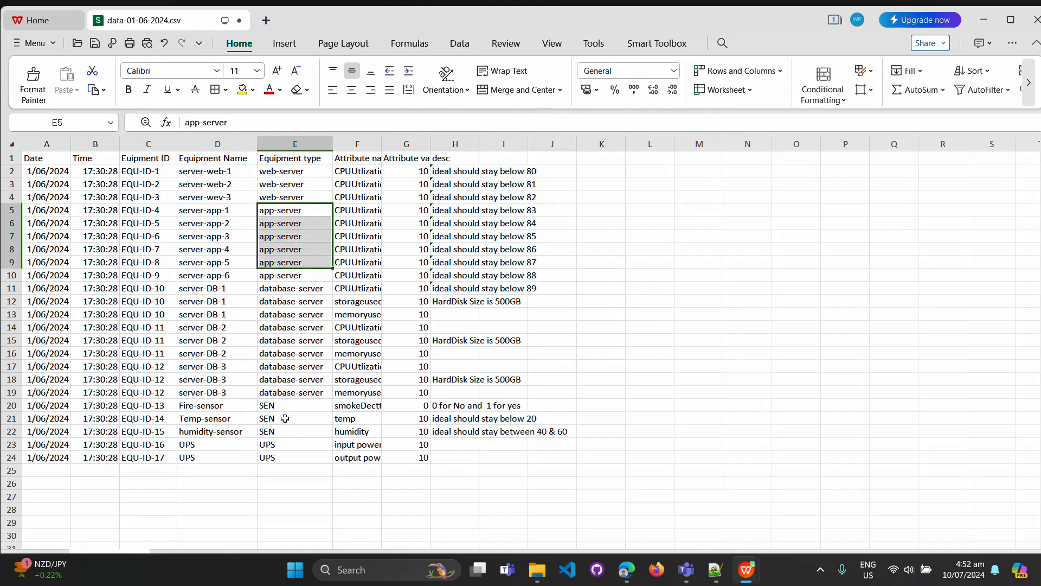
{"action": "left_click", "coordinate": [285, 457]}
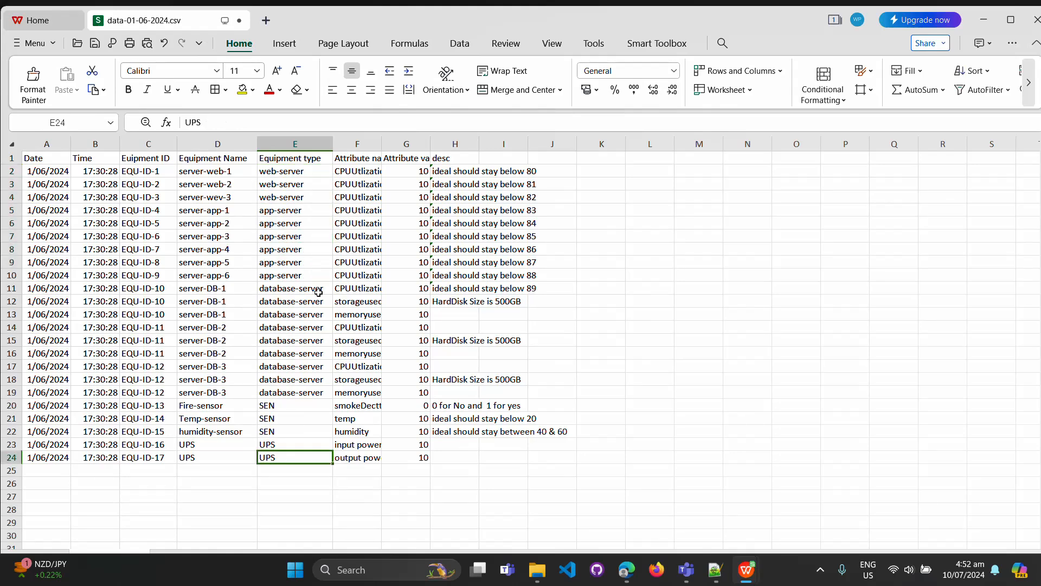
Widen the Attribute name and Attribute value columns to show their full text and review the listed attributes
{"action": "double_click", "coordinate": [384, 147]}
{"action": "left_click_drag", "start_coordinate": [378, 172], "coordinate": [361, 327]}
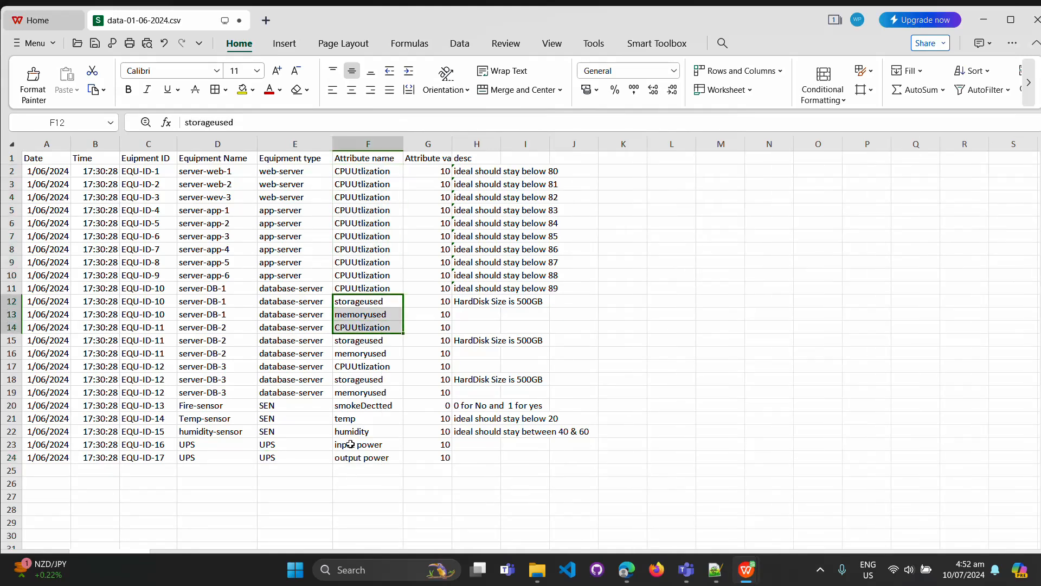
{"action": "left_click", "coordinate": [359, 460]}
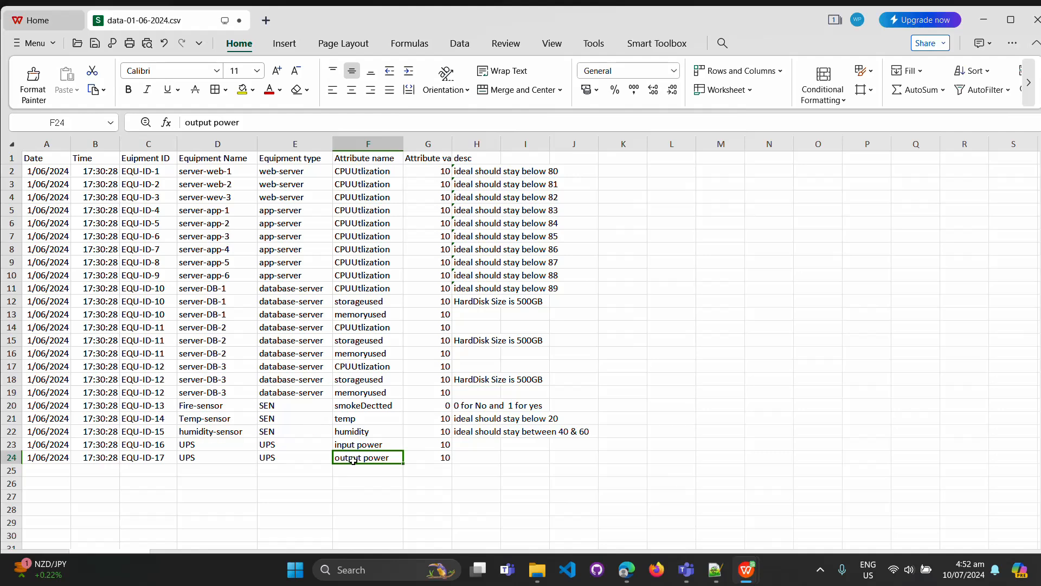
{"action": "left_click_drag", "start_coordinate": [455, 149], "coordinate": [474, 149]}
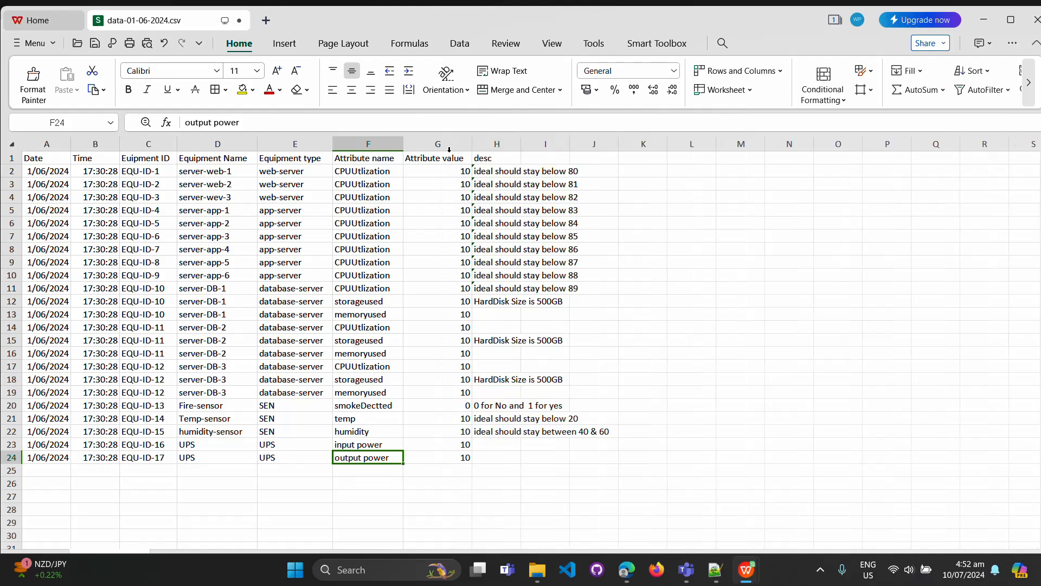
Close data-01-06-2024.csv without saving the column width changes
{"action": "left_click", "coordinate": [1037, 20]}
{"action": "left_click", "coordinate": [567, 317]}
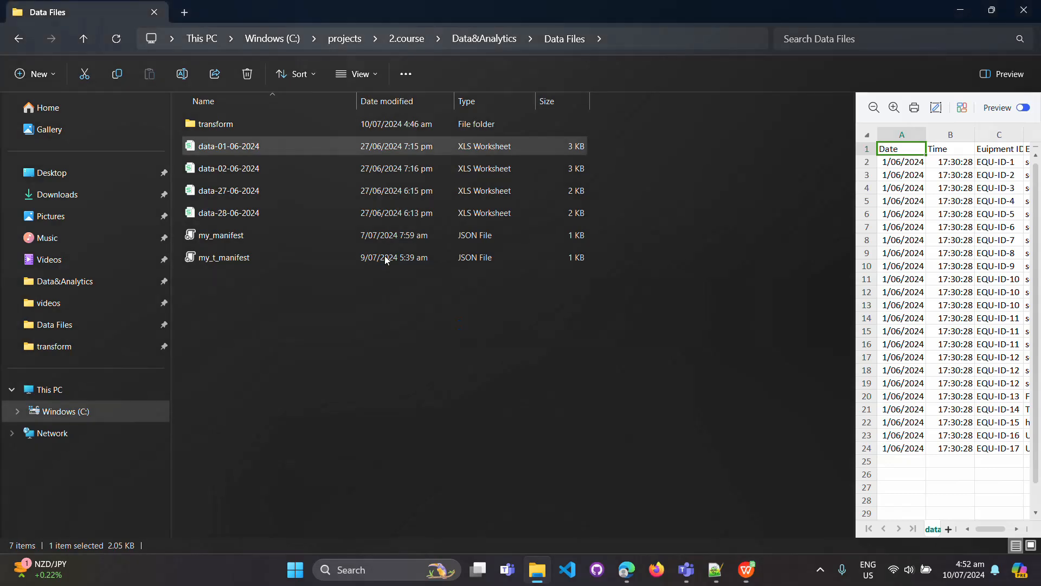
Look over the other daily data files, then open data-01-06-2024 from the transform folder
{"action": "left_click", "coordinate": [258, 169]}
{"action": "left_click", "coordinate": [259, 191]}
{"action": "left_click", "coordinate": [259, 211]}
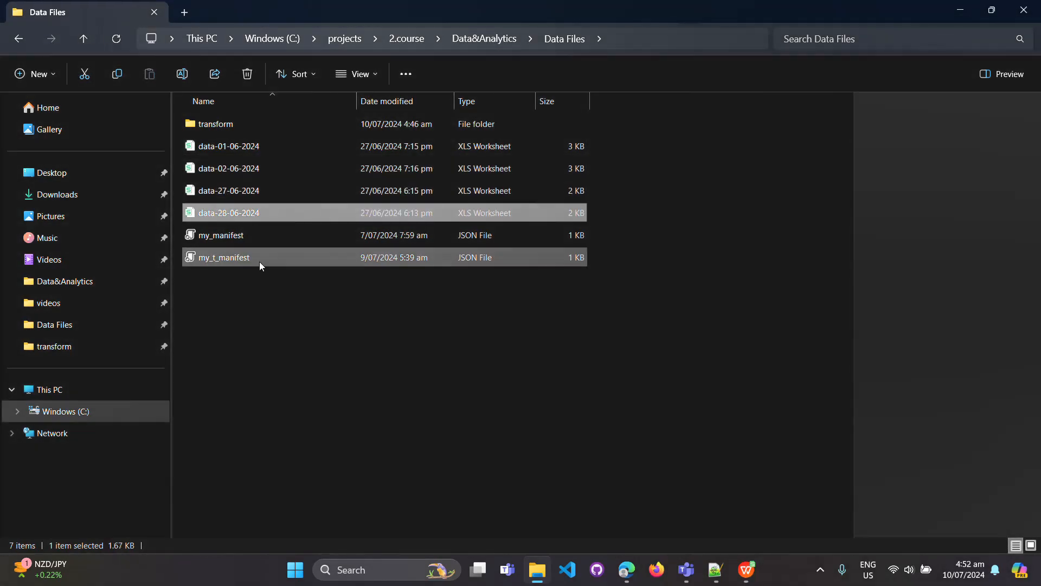
{"action": "double_click", "coordinate": [249, 124]}
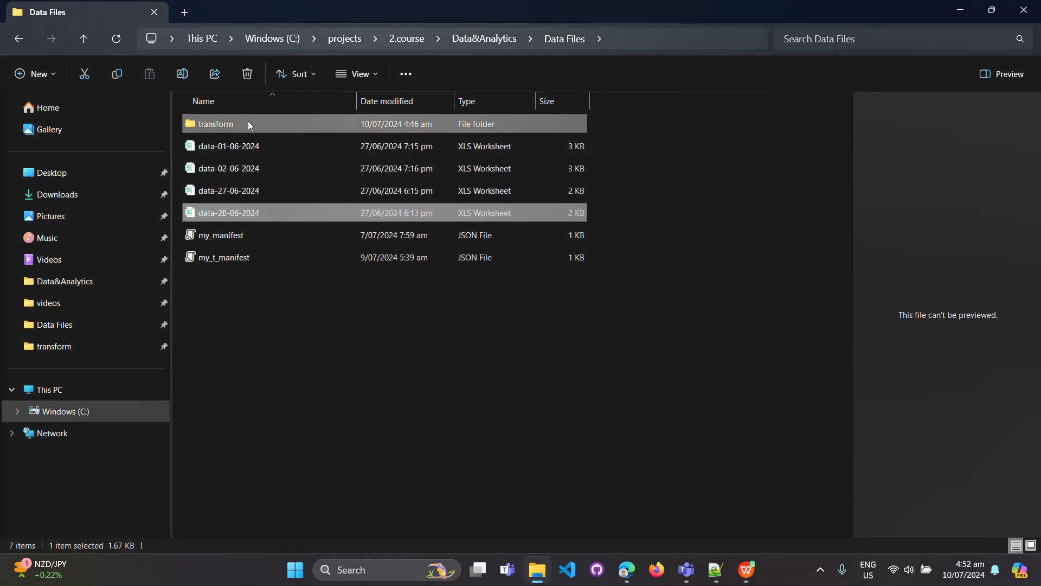
{"action": "double_click", "coordinate": [266, 125]}
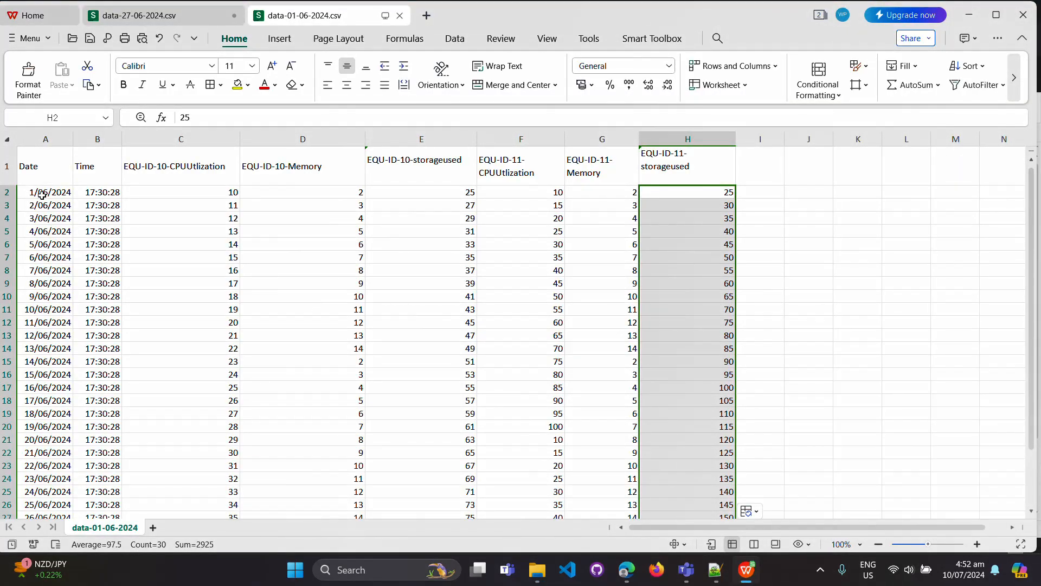
Examine the Date and Time columns of the transformed data and fit the Time column to its contents
{"action": "scroll", "coordinate": [49, 244], "scroll_direction": "down", "scroll_amount": 4}
{"action": "scroll", "coordinate": [60, 282], "scroll_direction": "up", "scroll_amount": 4}
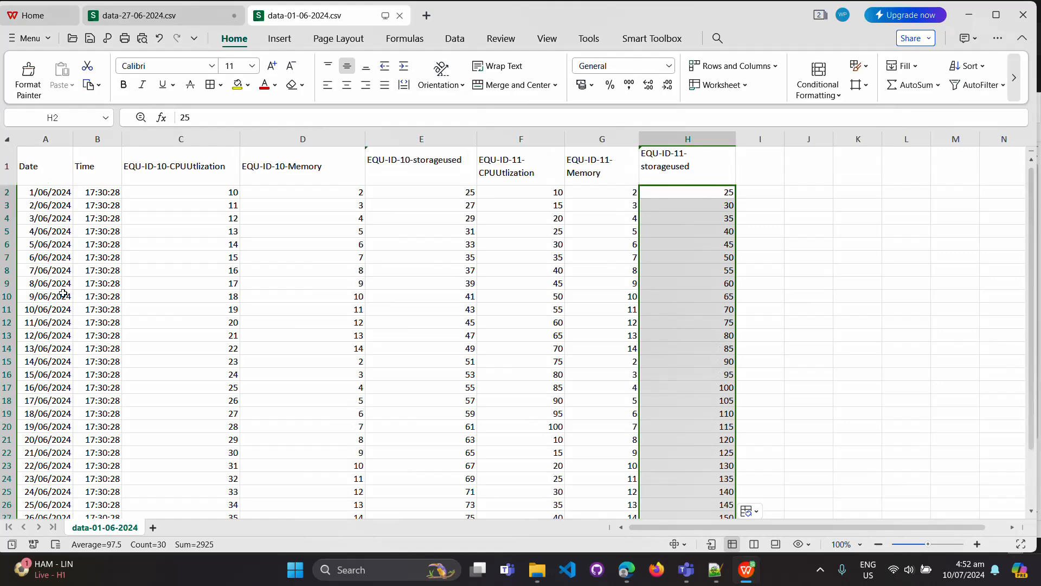
{"action": "left_click_drag", "start_coordinate": [53, 197], "coordinate": [49, 491]}
{"action": "scroll", "coordinate": [157, 342], "scroll_direction": "up", "scroll_amount": 1}
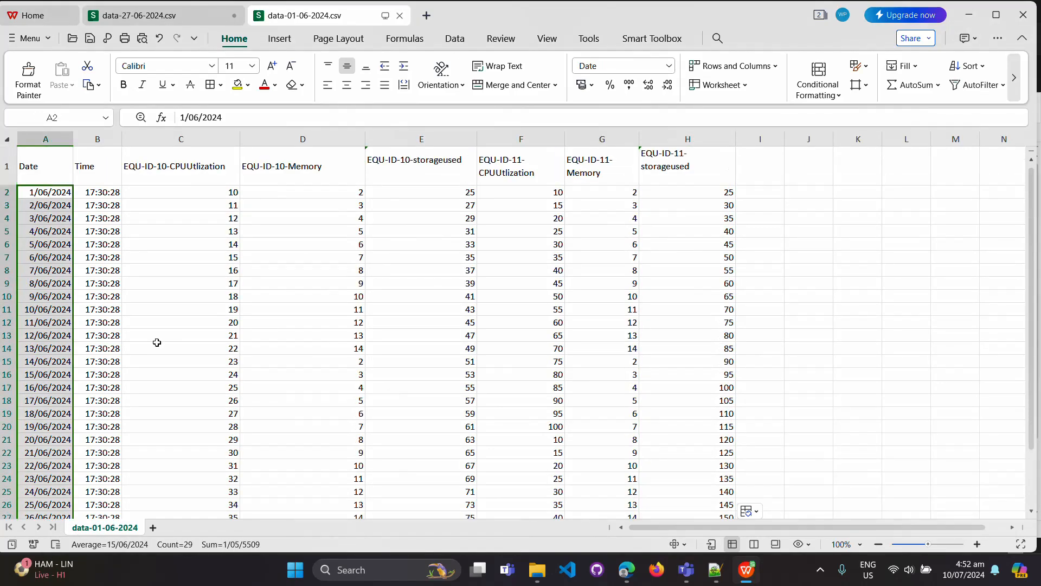
{"action": "left_click", "coordinate": [105, 194]}
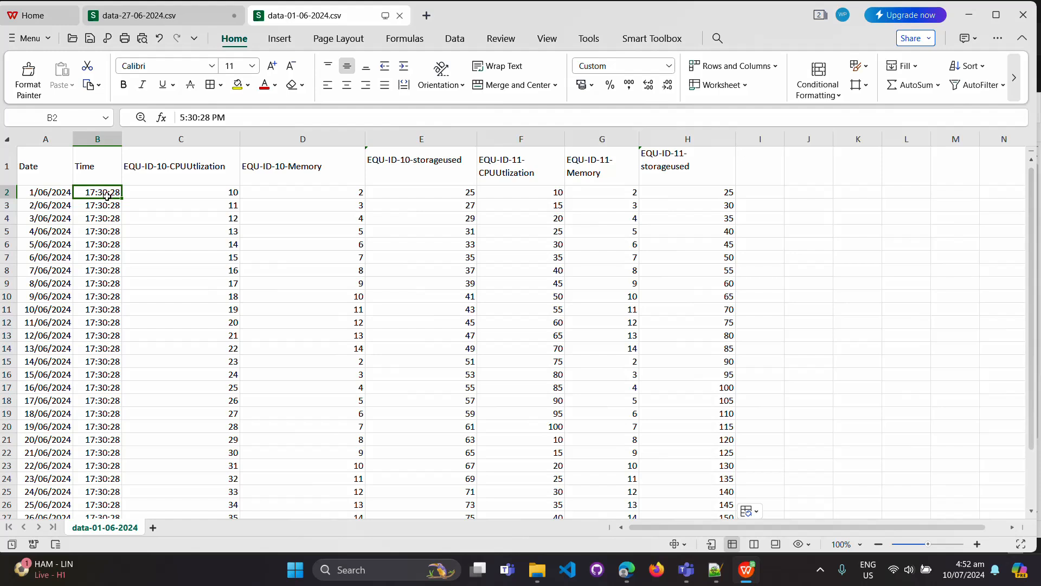
{"action": "double_click", "coordinate": [122, 138]}
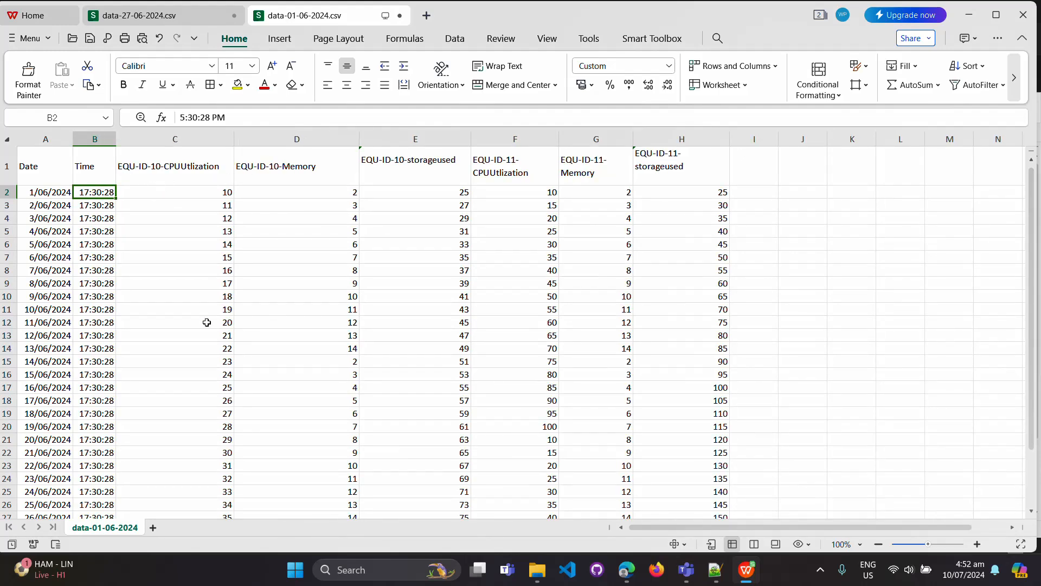
Review the CPU utilization, memory and storage column headers for EQU-ID-10 and EQU-ID-11
{"action": "left_click", "coordinate": [190, 162]}
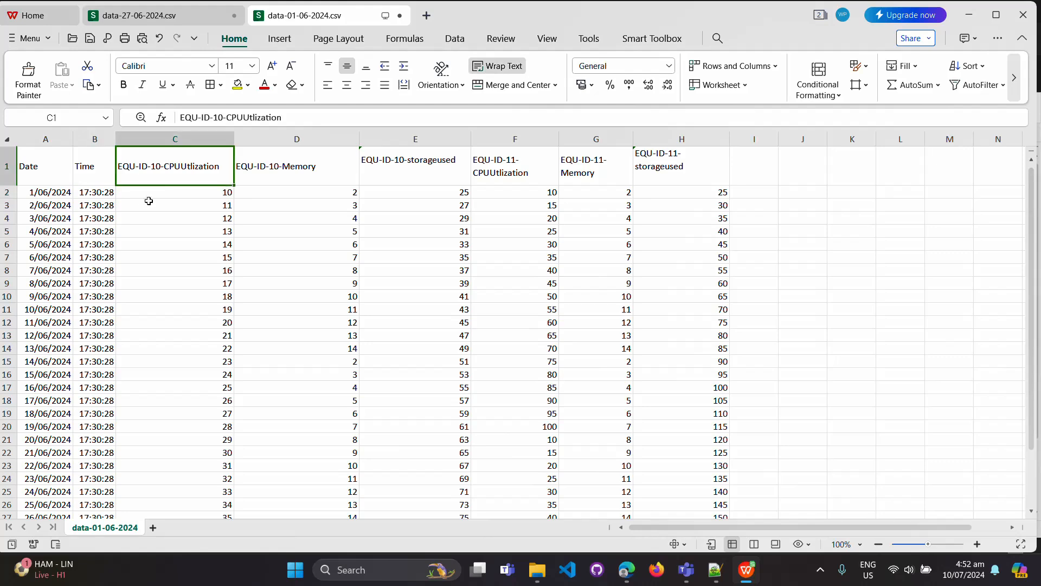
{"action": "left_click_drag", "start_coordinate": [209, 196], "coordinate": [284, 119]}
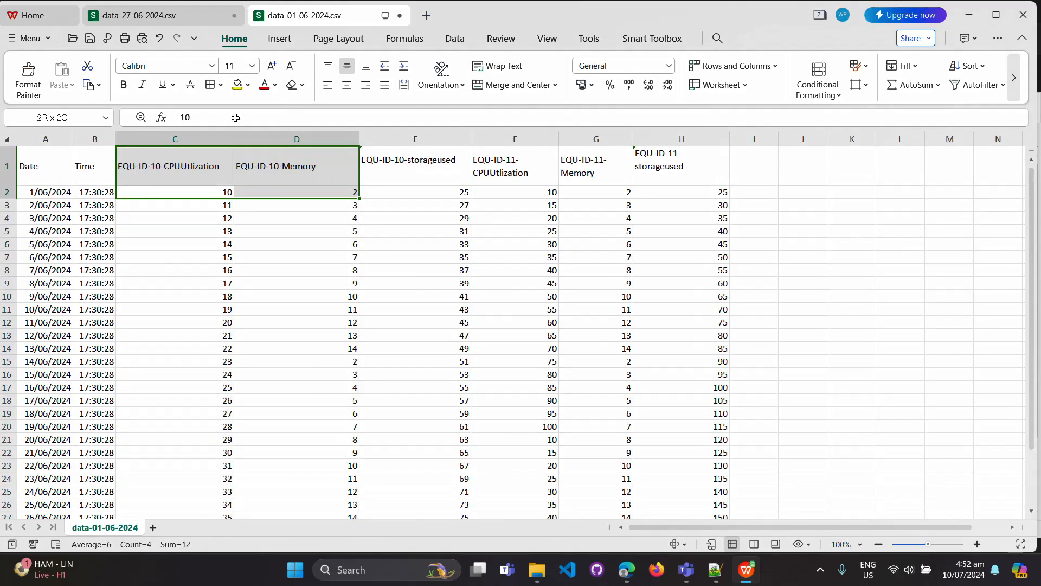
{"action": "left_click", "coordinate": [309, 224]}
{"action": "left_click", "coordinate": [292, 174]}
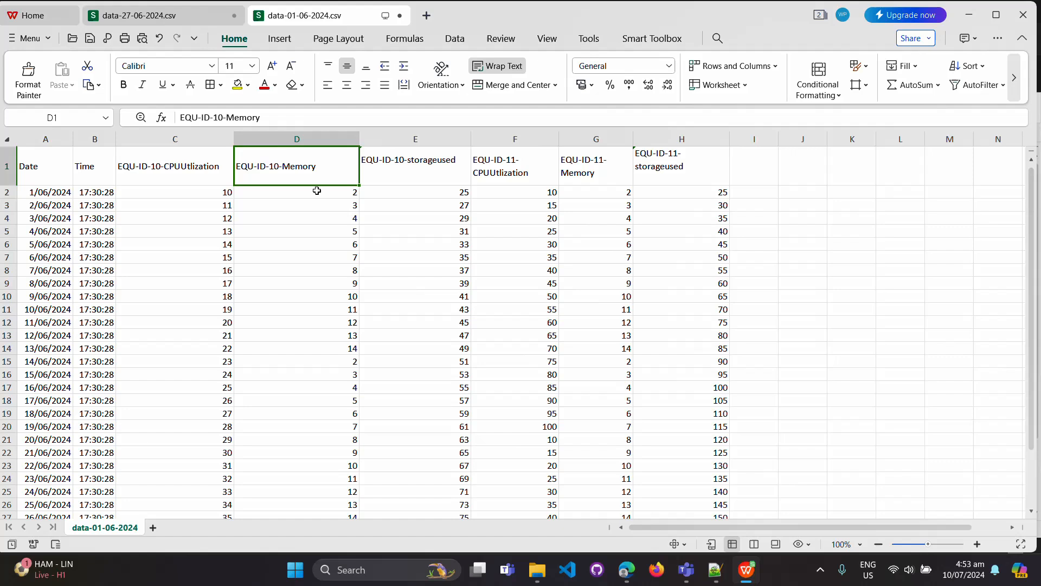
{"action": "left_click", "coordinate": [417, 169]}
{"action": "left_click", "coordinate": [521, 180]}
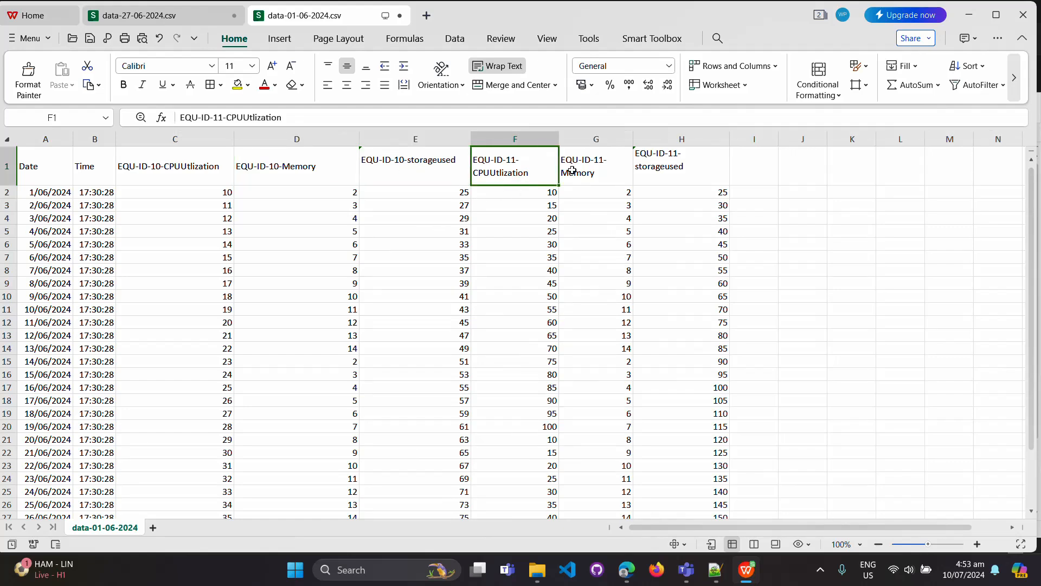
{"action": "left_click", "coordinate": [610, 163]}
{"action": "left_click", "coordinate": [693, 164]}
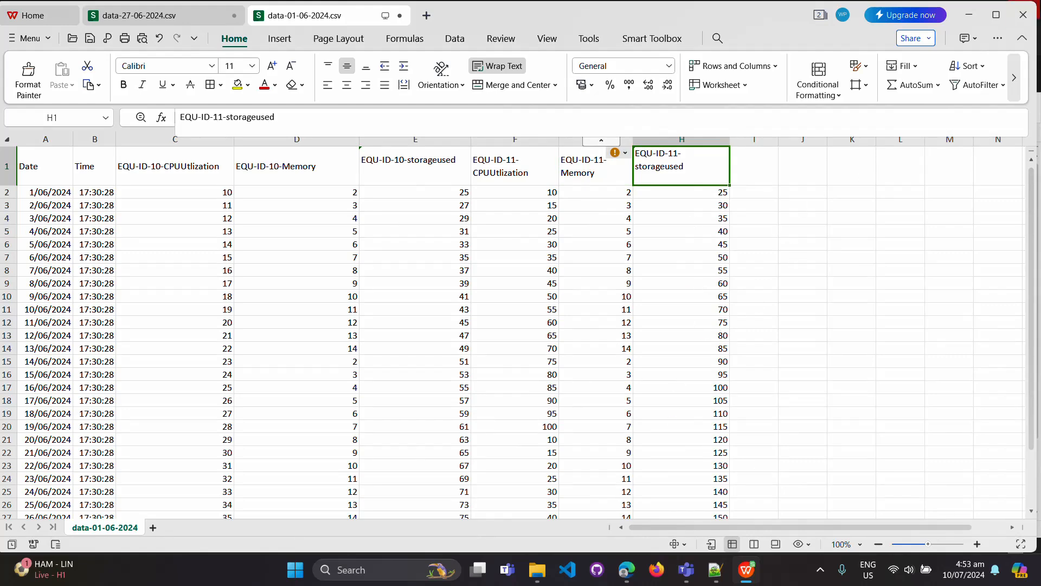
Close the spreadsheet program without saving the changes to data-27-06-2024.csv and data-01-06-2024.csv
{"action": "left_click", "coordinate": [1028, 16]}
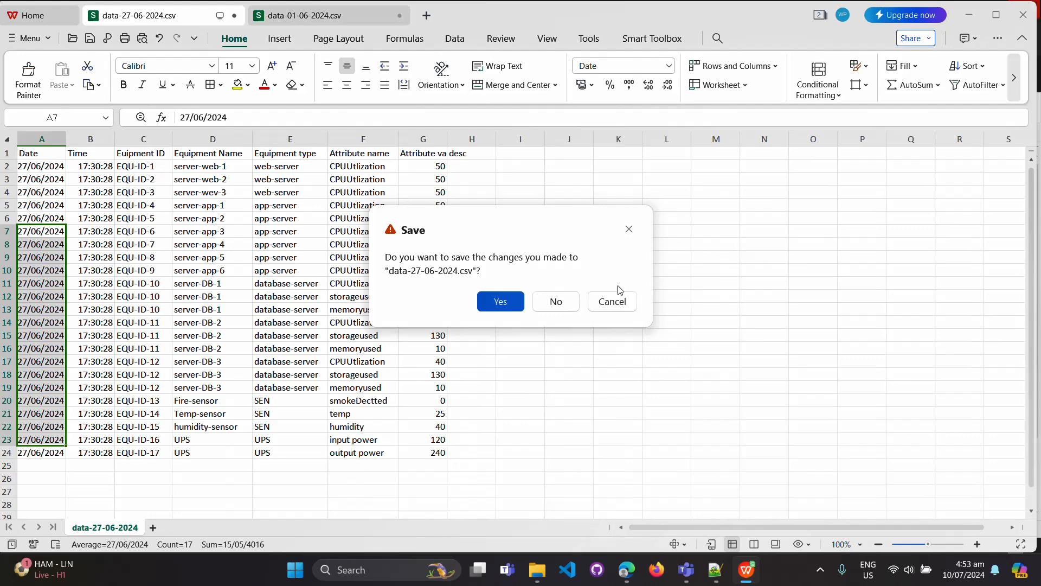
{"action": "left_click", "coordinate": [556, 301]}
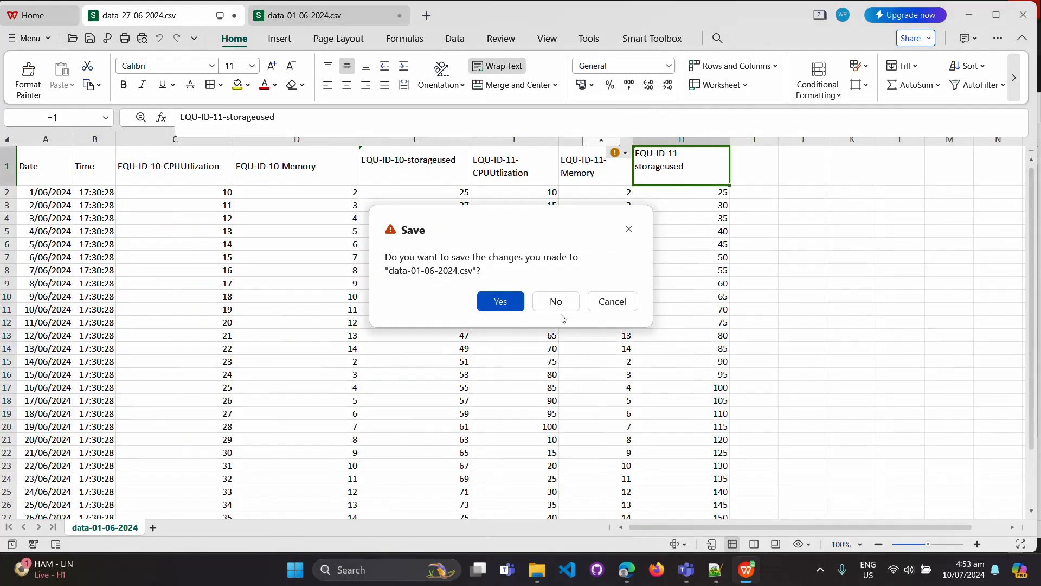
{"action": "left_click", "coordinate": [560, 308]}
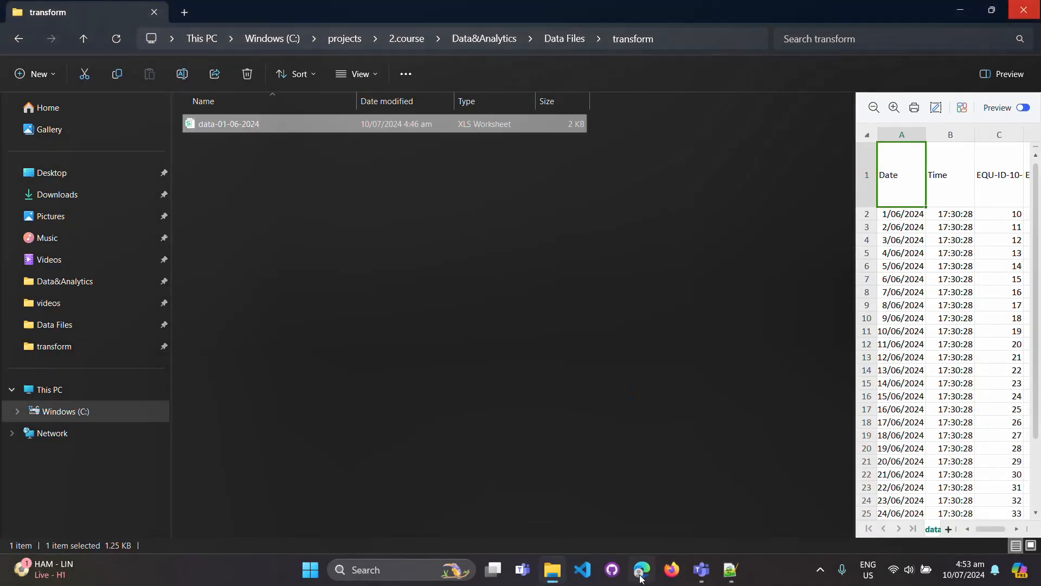
Switch back to the Edge browser and show the AWS Console Home page
{"action": "left_click", "coordinate": [642, 572]}
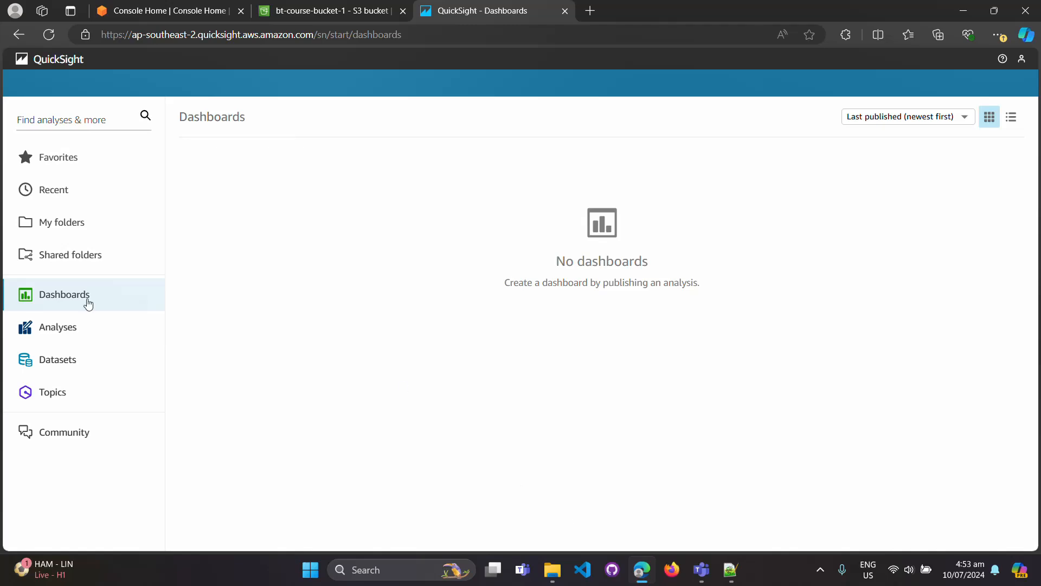
{"action": "left_click", "coordinate": [174, 9]}
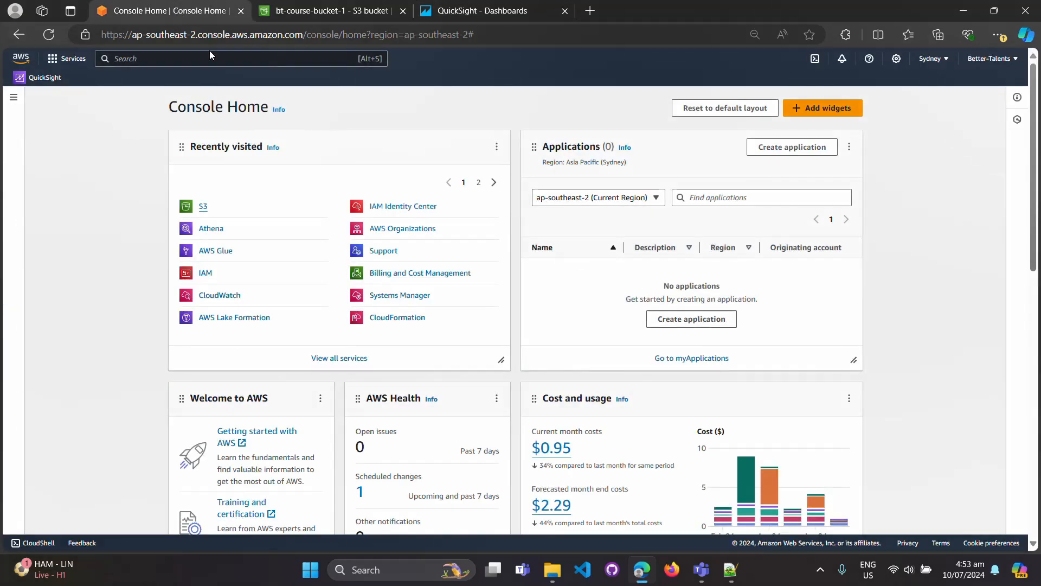
Browse bt-course-bucket-1 in S3 down to the raw-data/YYYY=2024/MM=06/ folder to view the raw CSV files
{"action": "left_click", "coordinate": [309, 11]}
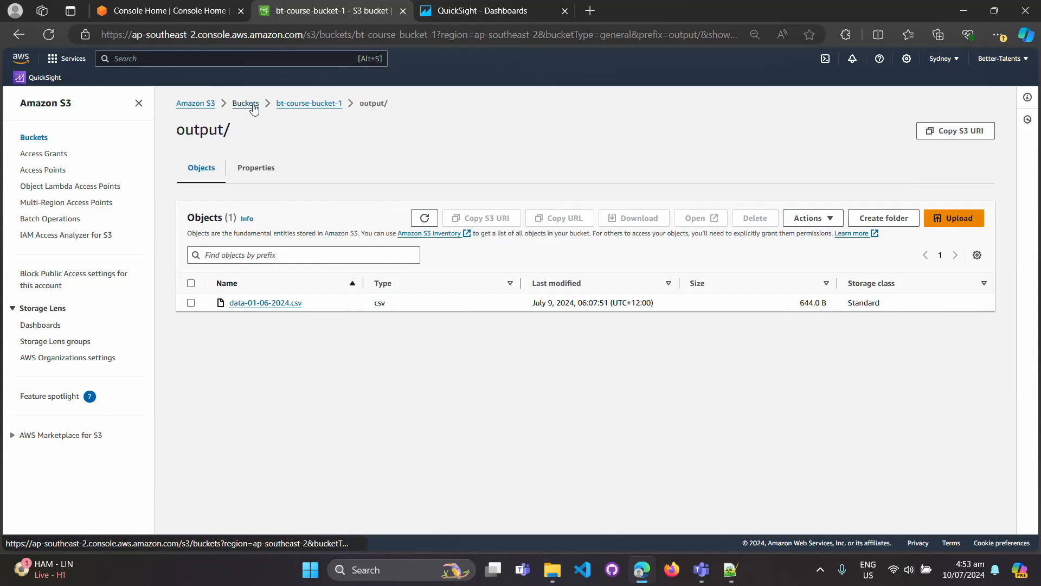
{"action": "left_click", "coordinate": [300, 105]}
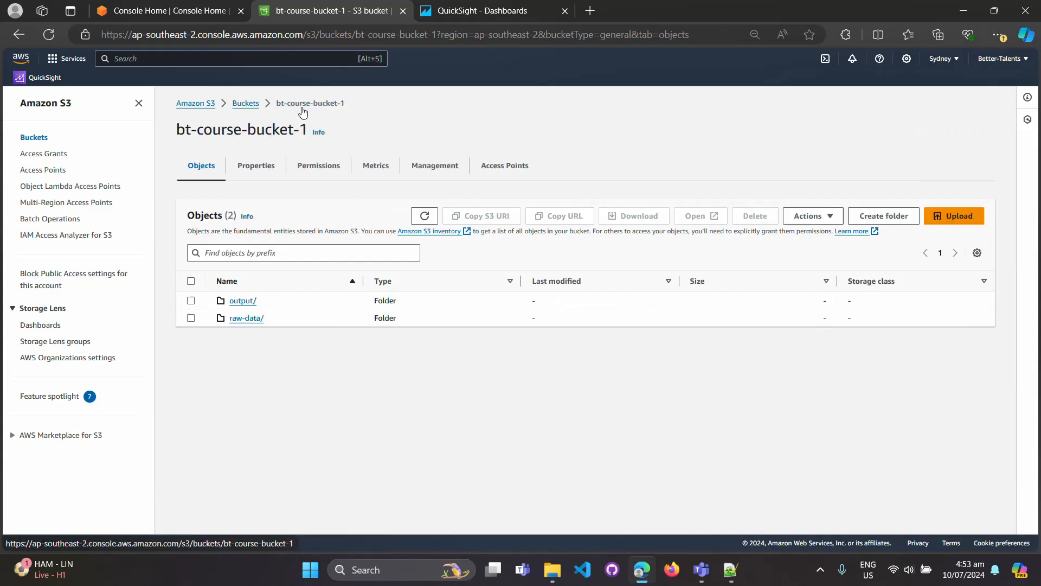
{"action": "left_click", "coordinate": [244, 320]}
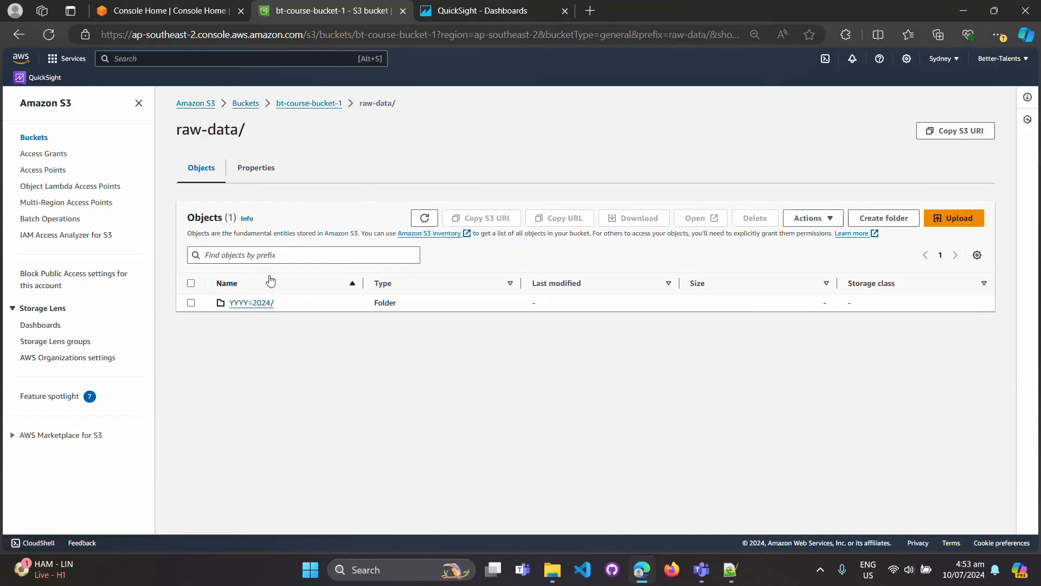
{"action": "left_click", "coordinate": [254, 303]}
{"action": "left_click", "coordinate": [250, 303]}
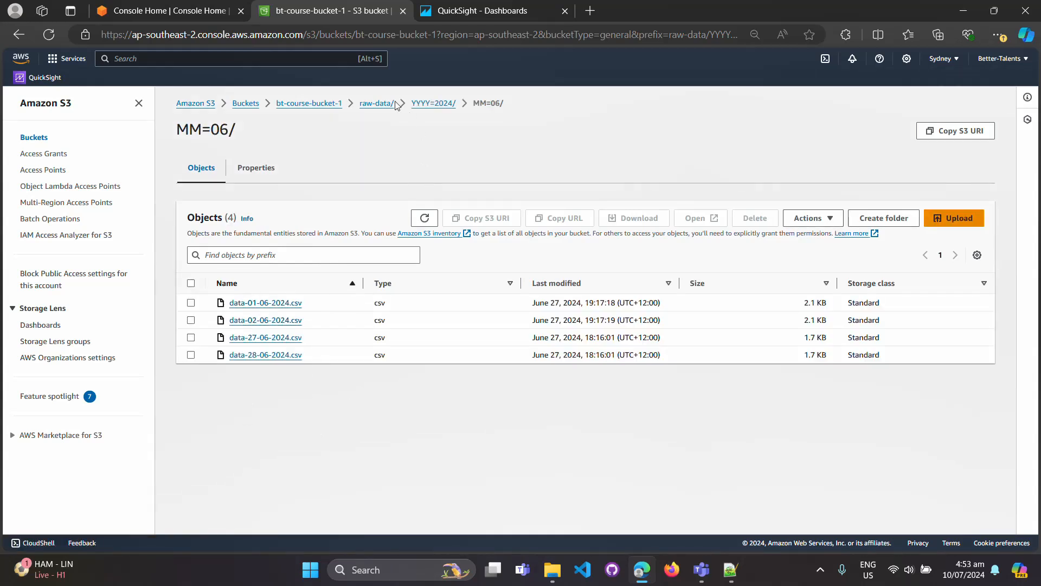
Upload data-01-06-2024.csv from the local transform folder into the output/ folder of bt-course-bucket-1
{"action": "left_click", "coordinate": [373, 103]}
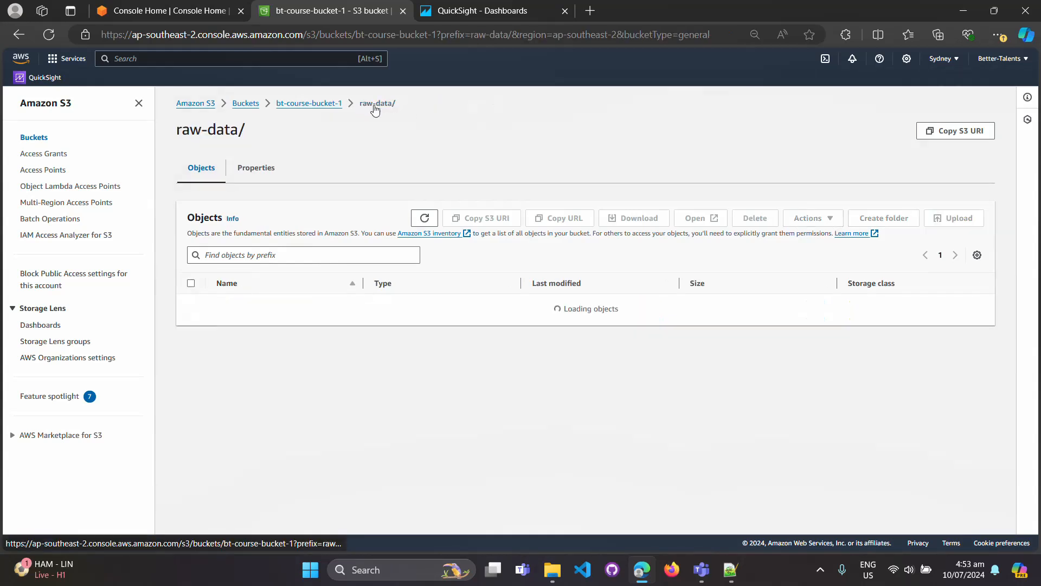
{"action": "left_click", "coordinate": [336, 108]}
{"action": "left_click", "coordinate": [245, 304]}
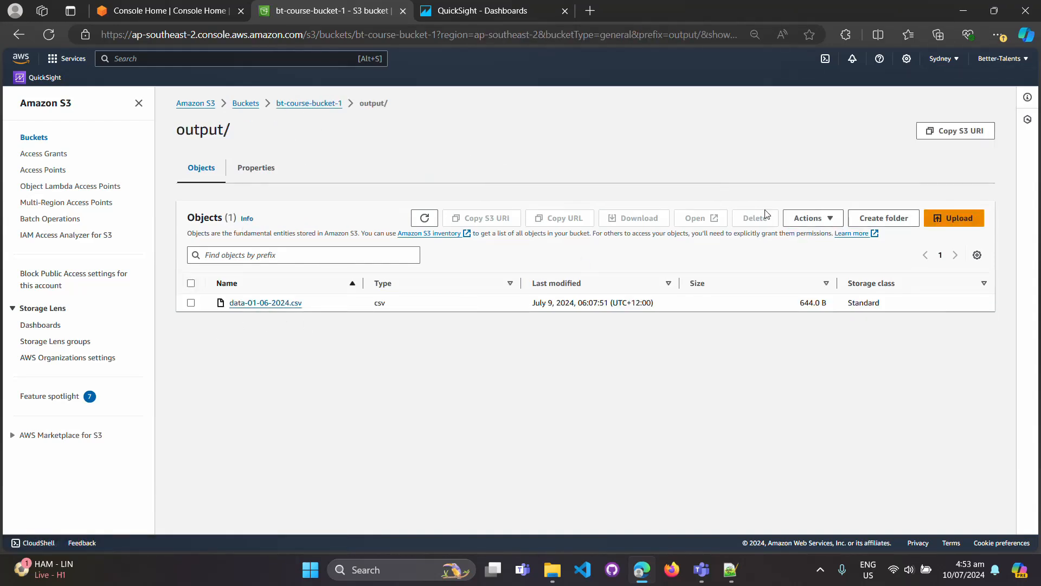
{"action": "left_click", "coordinate": [929, 217]}
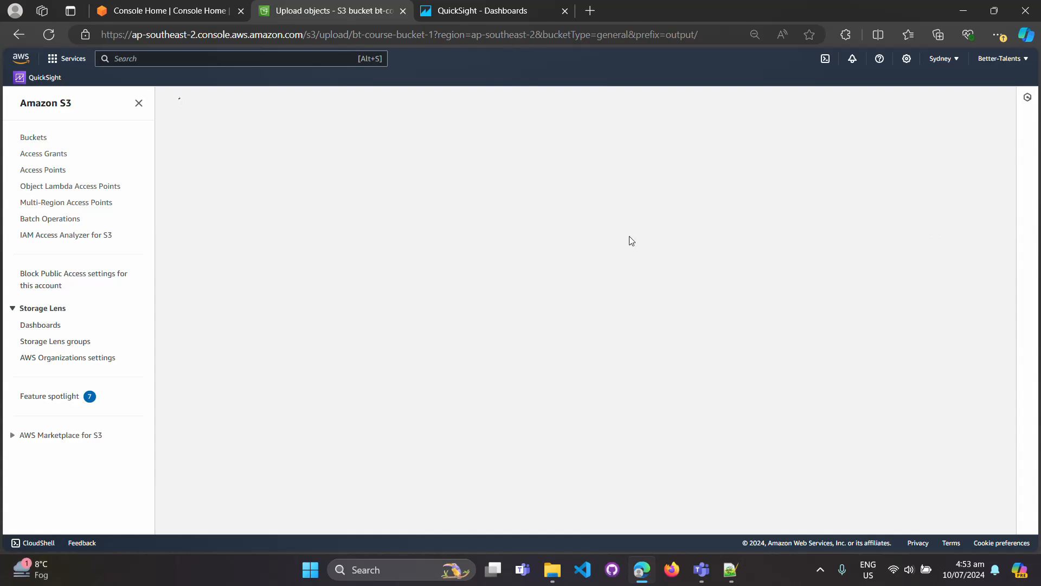
{"action": "left_click", "coordinate": [375, 249]}
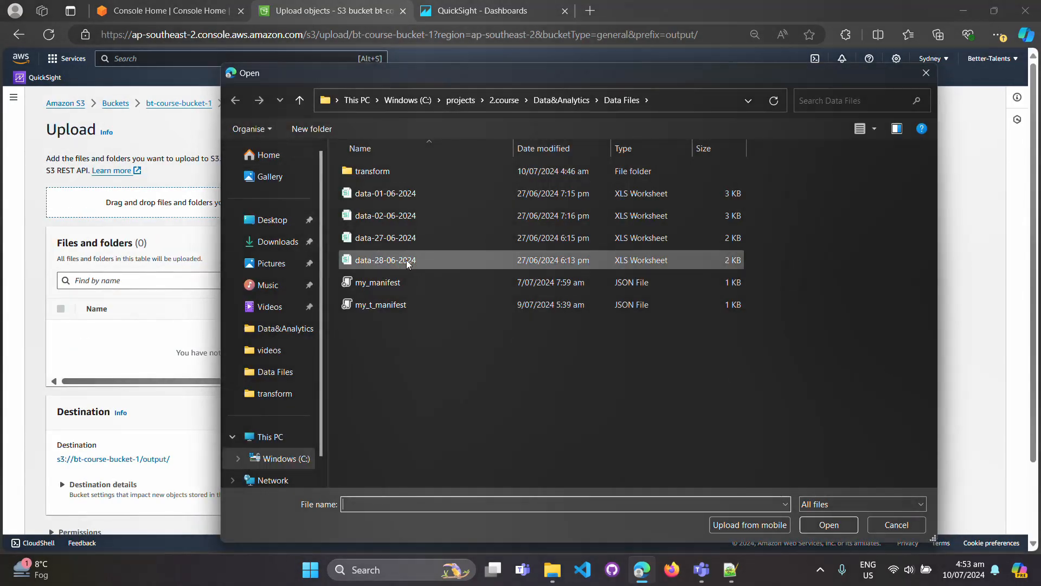
{"action": "double_click", "coordinate": [406, 169]}
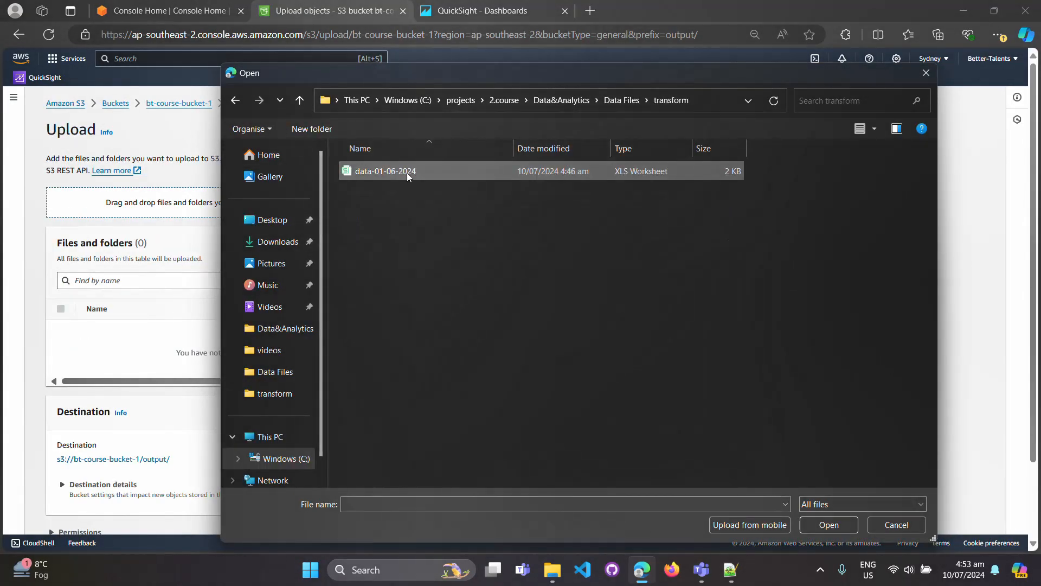
{"action": "left_click", "coordinate": [407, 172]}
{"action": "left_click", "coordinate": [821, 528]}
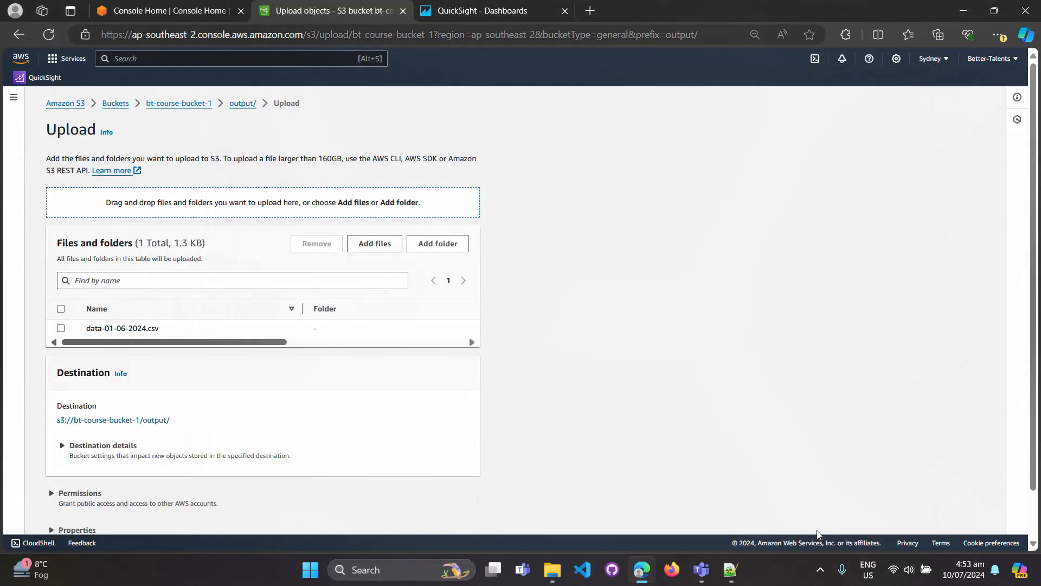
{"action": "scroll", "coordinate": [732, 390], "scroll_direction": "down", "scroll_amount": 1}
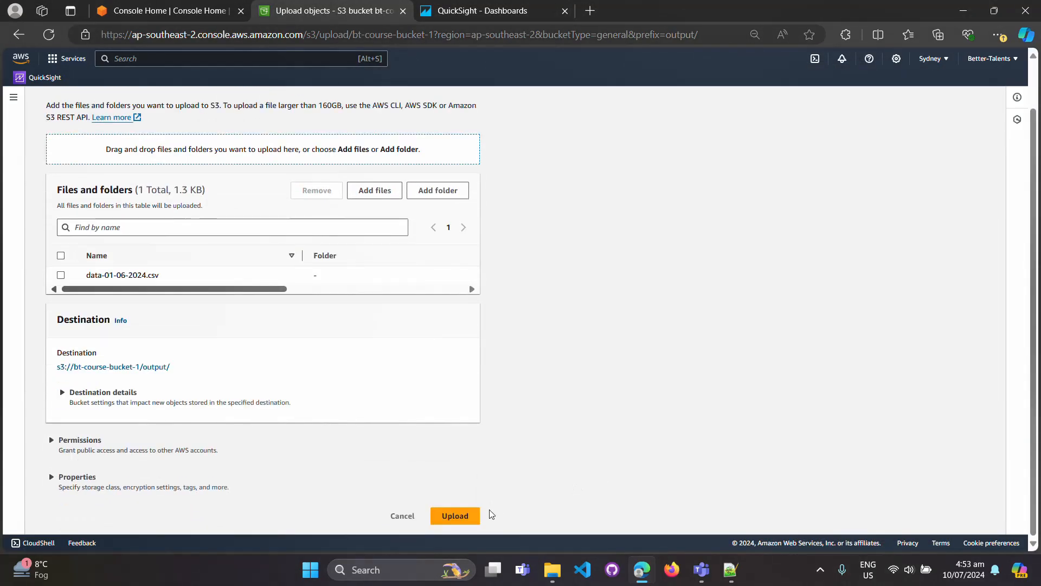
{"action": "left_click", "coordinate": [464, 516]}
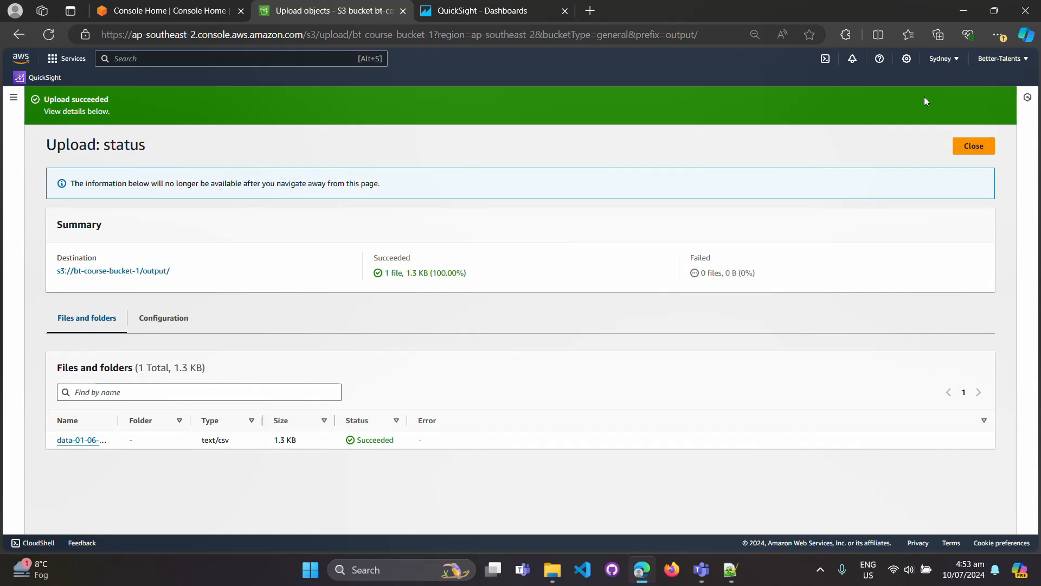
{"action": "left_click", "coordinate": [971, 152]}
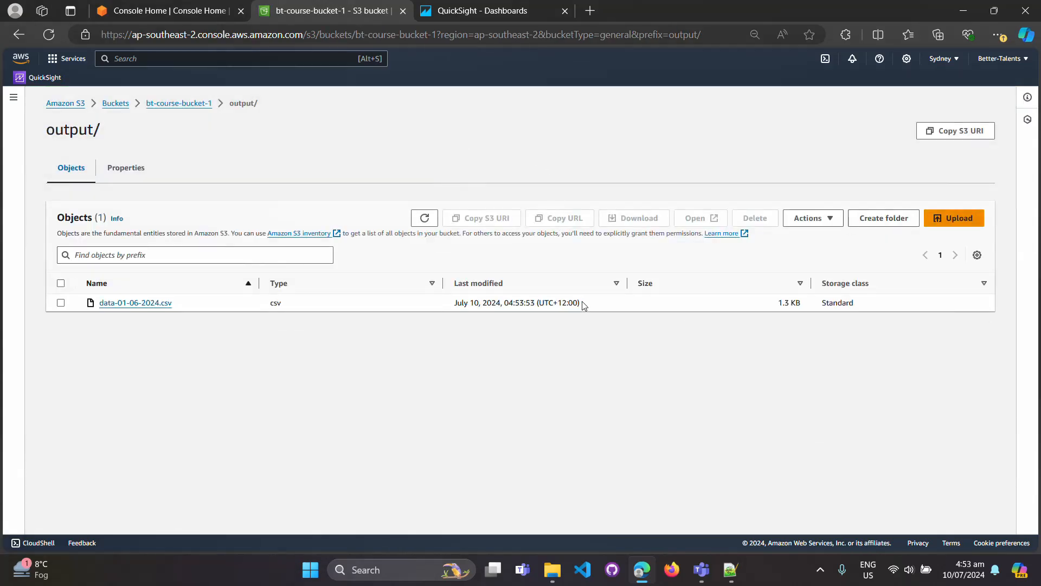
Switch to QuickSight and start a new dataset with S3 as its data source
{"action": "left_click", "coordinate": [477, 14]}
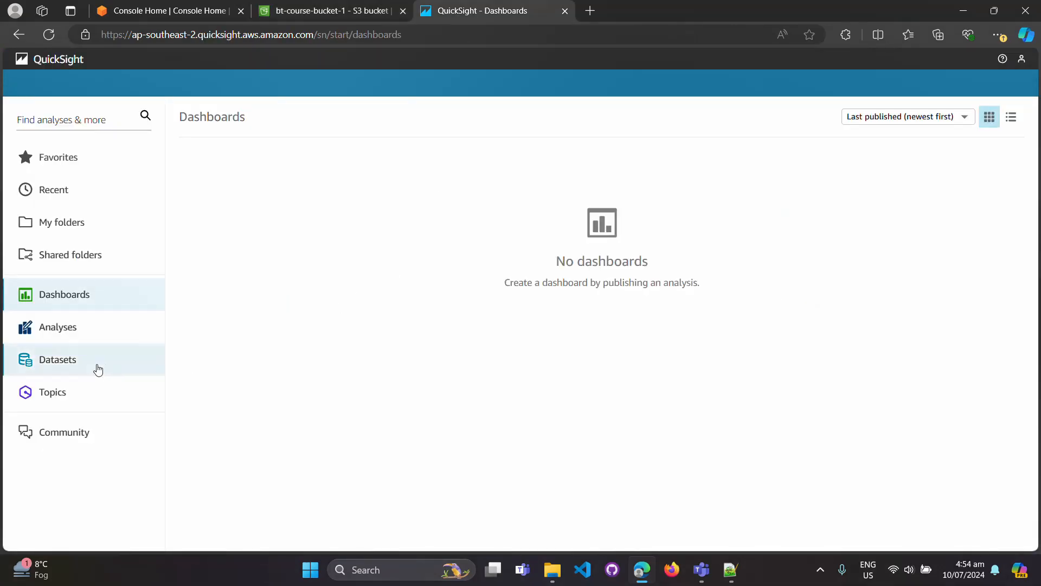
{"action": "left_click", "coordinate": [95, 364]}
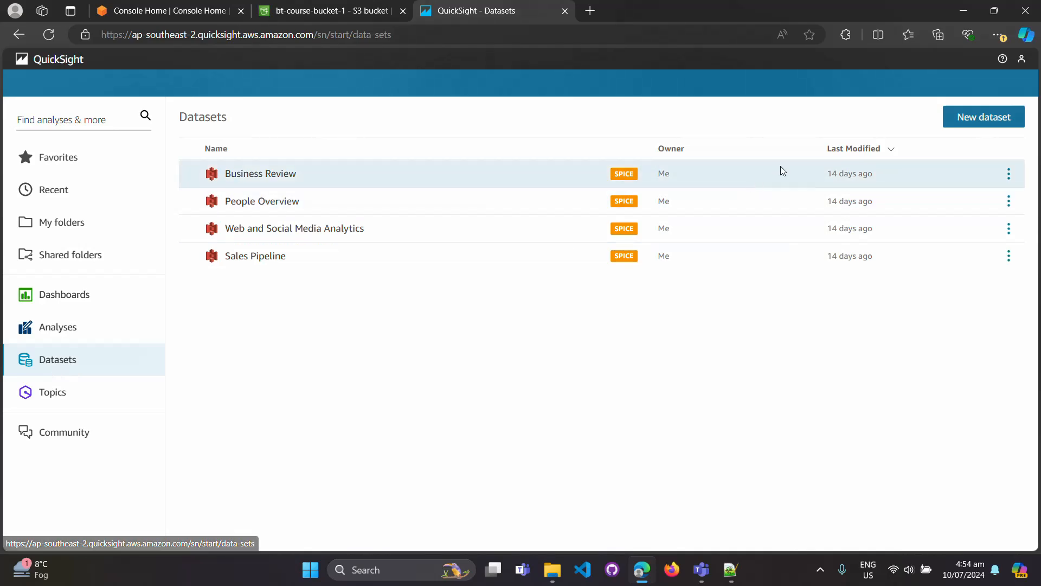
{"action": "left_click", "coordinate": [988, 120]}
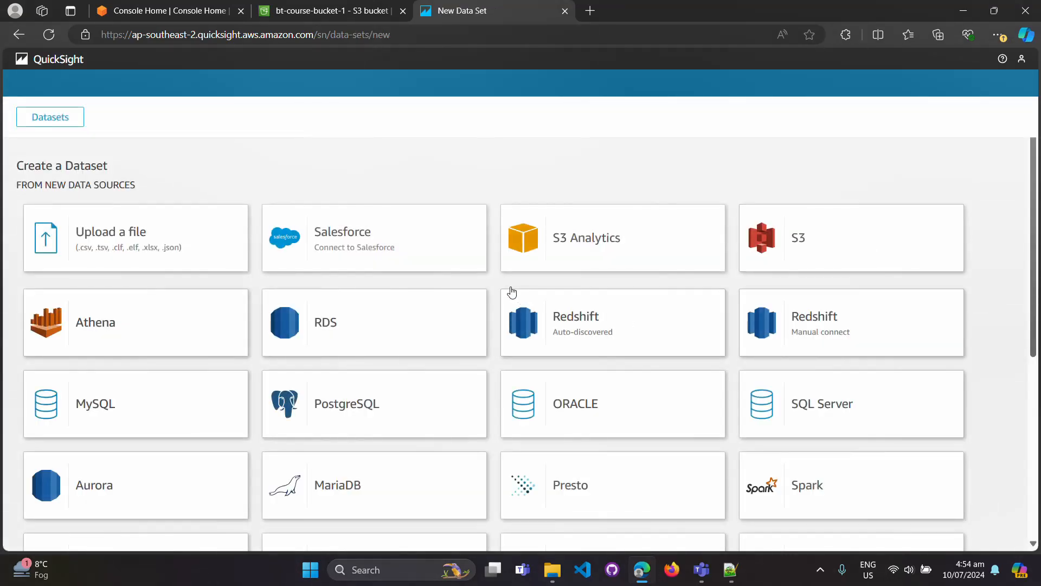
{"action": "scroll", "coordinate": [512, 284], "scroll_direction": "down", "scroll_amount": 2}
{"action": "scroll", "coordinate": [512, 284], "scroll_direction": "up", "scroll_amount": 2}
{"action": "left_click", "coordinate": [822, 237]}
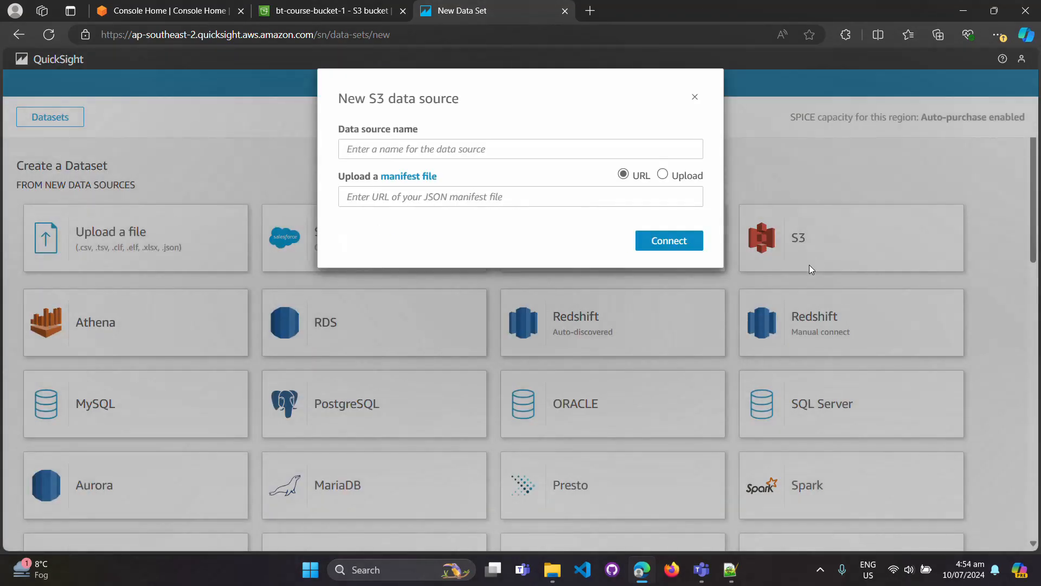
Name the S3 data source s3-rawdata-2024-06 and supply my_manifest.json from the Data Files folder as an uploaded manifest
{"action": "left_click", "coordinate": [663, 174]}
{"action": "left_click", "coordinate": [486, 150]}
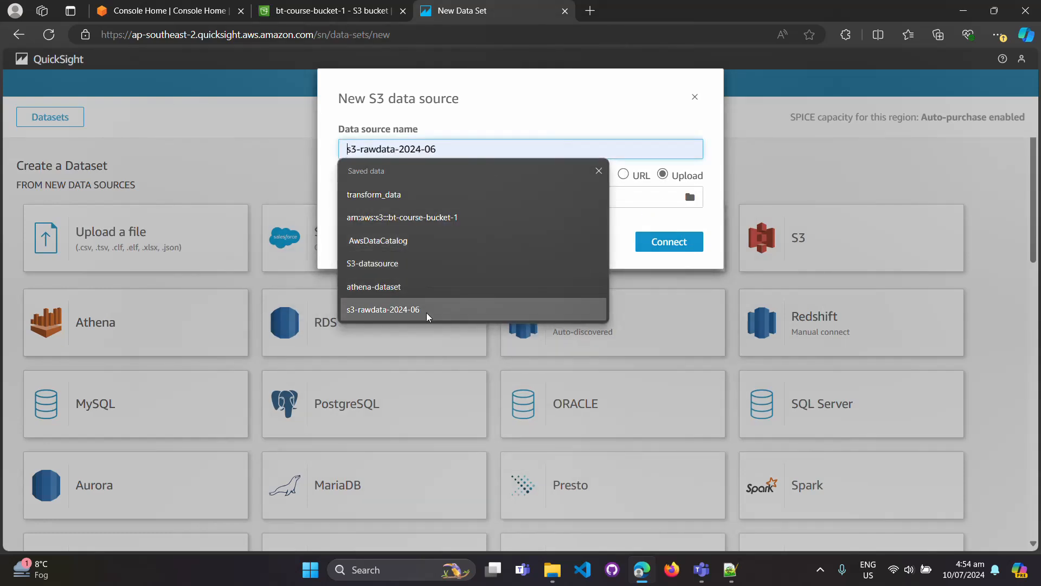
{"action": "left_click", "coordinate": [442, 314]}
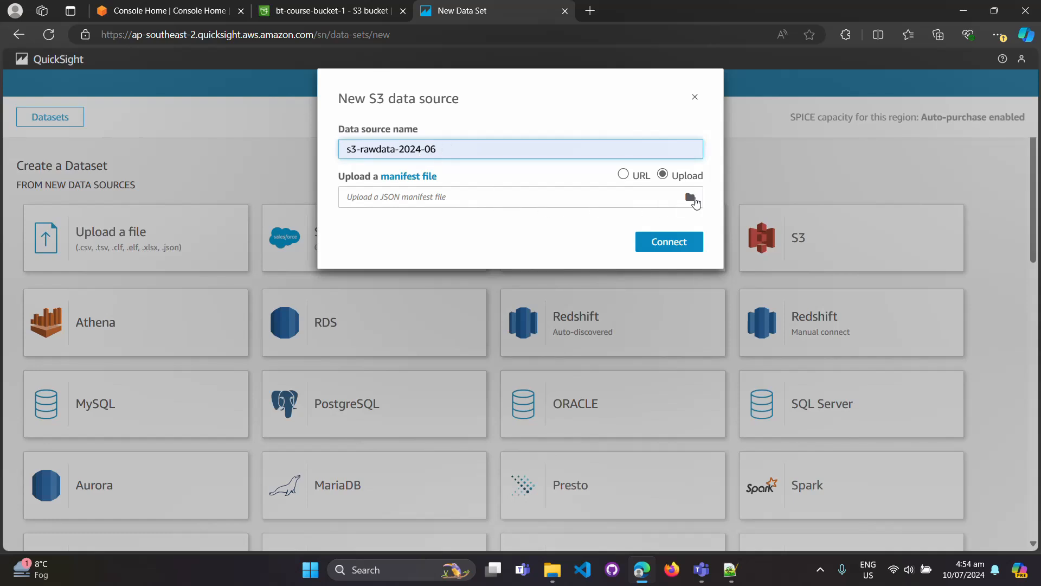
{"action": "left_click", "coordinate": [692, 198]}
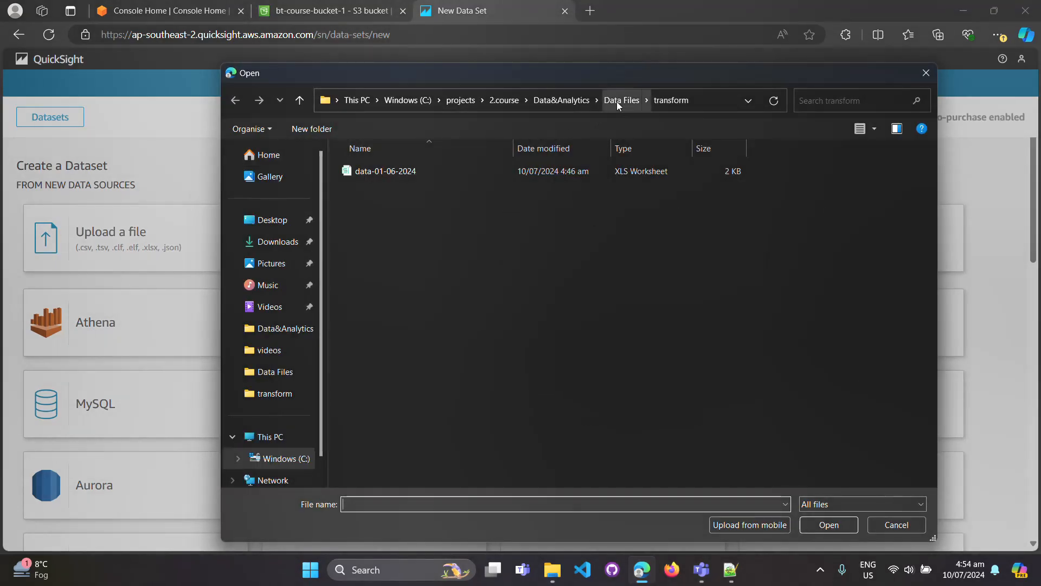
{"action": "left_click", "coordinate": [617, 102]}
{"action": "left_click", "coordinate": [439, 289]}
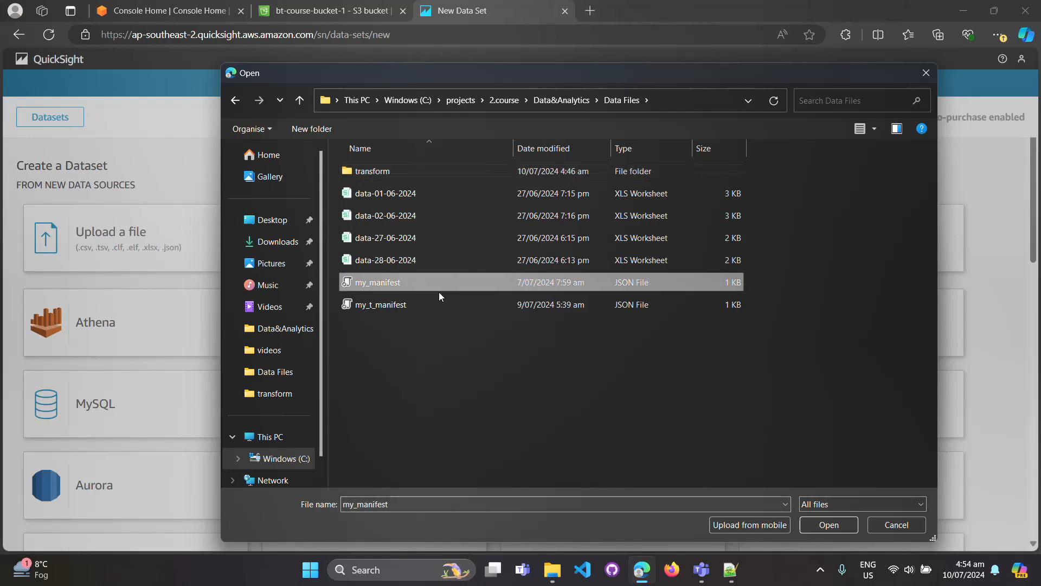
{"action": "left_click", "coordinate": [819, 526]}
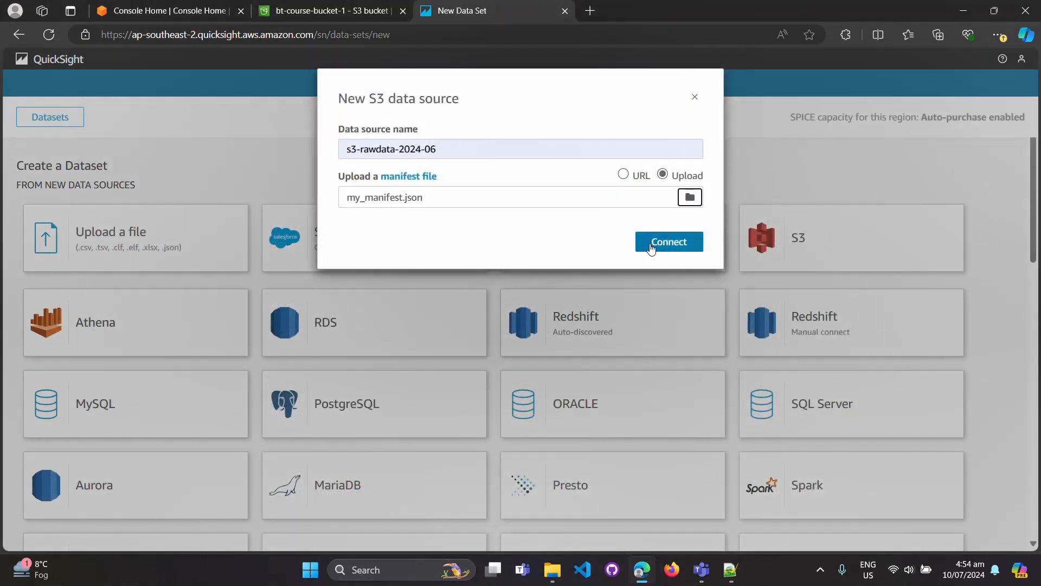
Connect the data source and visualize it on a new interactive sheet with Tiled layout, optimized for 1600px
{"action": "left_click", "coordinate": [652, 247]}
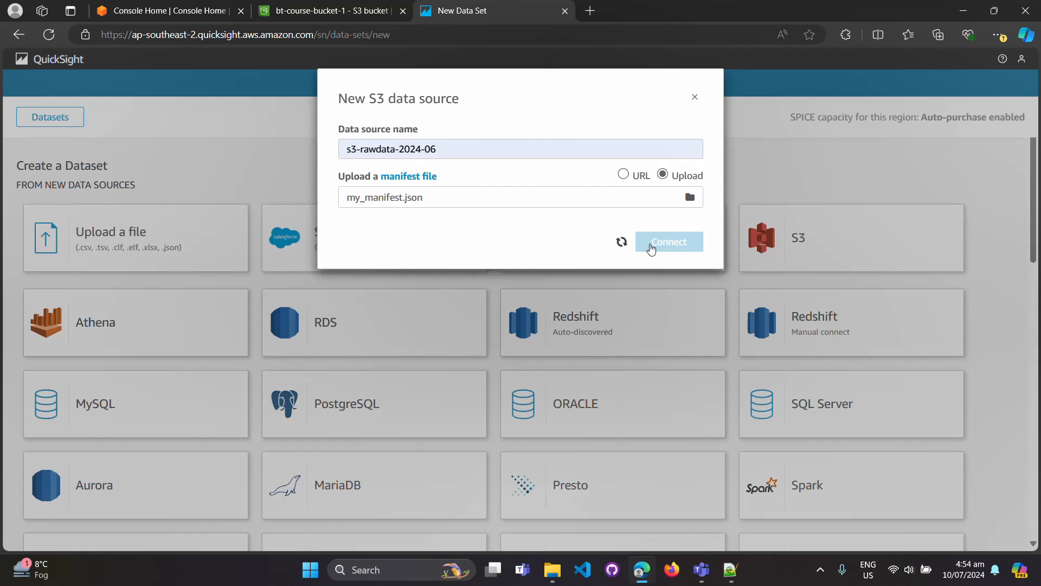
{"action": "left_click", "coordinate": [651, 247]}
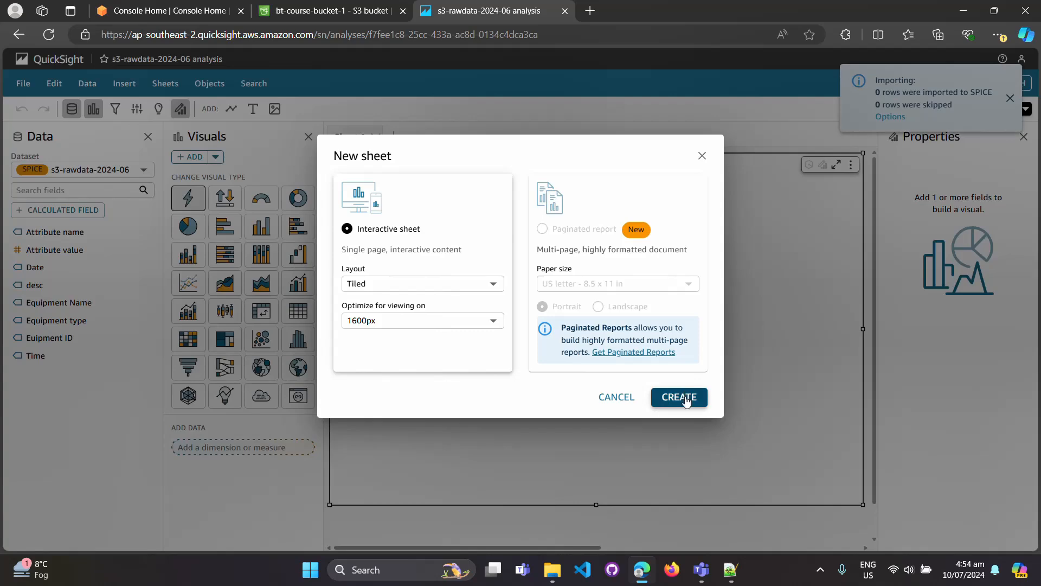
{"action": "left_click", "coordinate": [686, 396]}
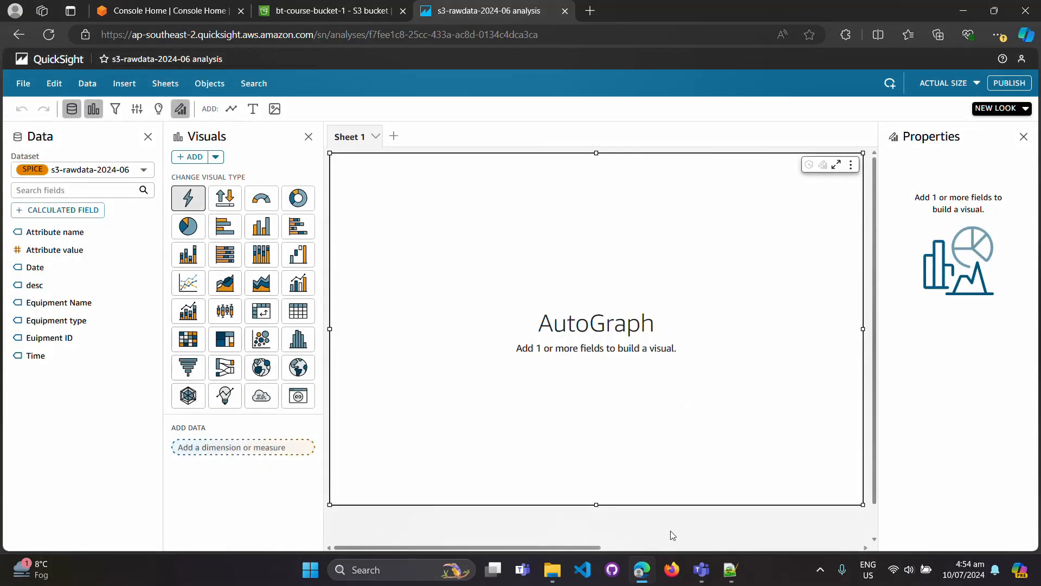
Switch to File Explorer and open my_manifest.json from the Data Files folder in Notepad++
{"action": "left_click", "coordinate": [555, 572]}
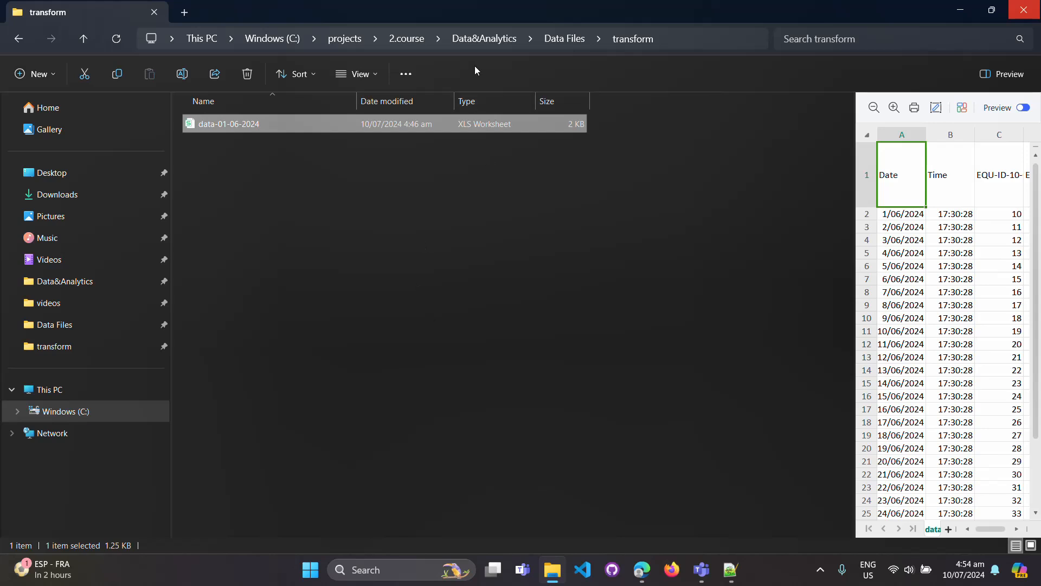
{"action": "left_click", "coordinate": [564, 39]}
{"action": "left_click", "coordinate": [278, 242]}
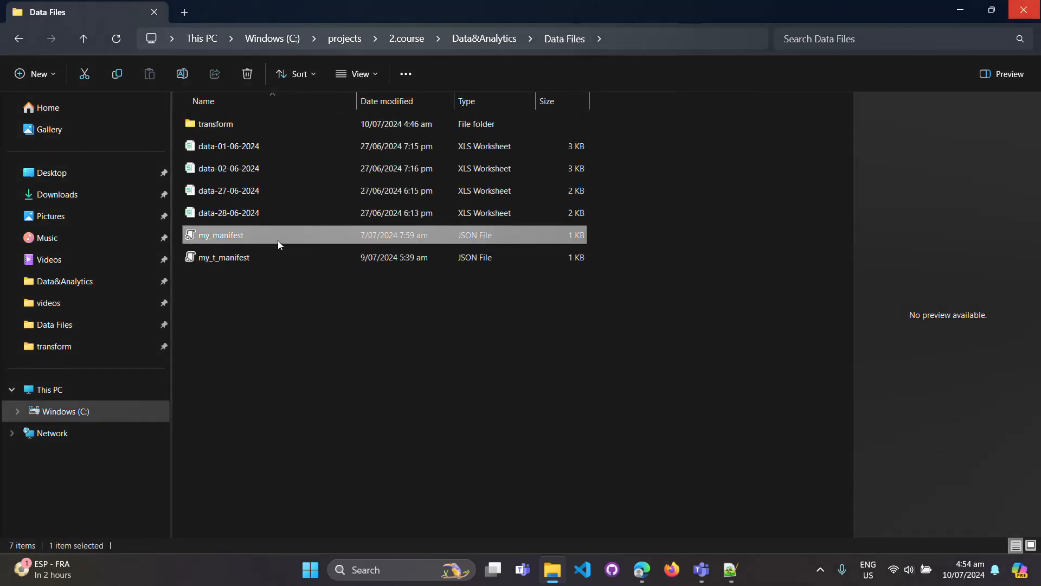
{"action": "right_click", "coordinate": [279, 242]}
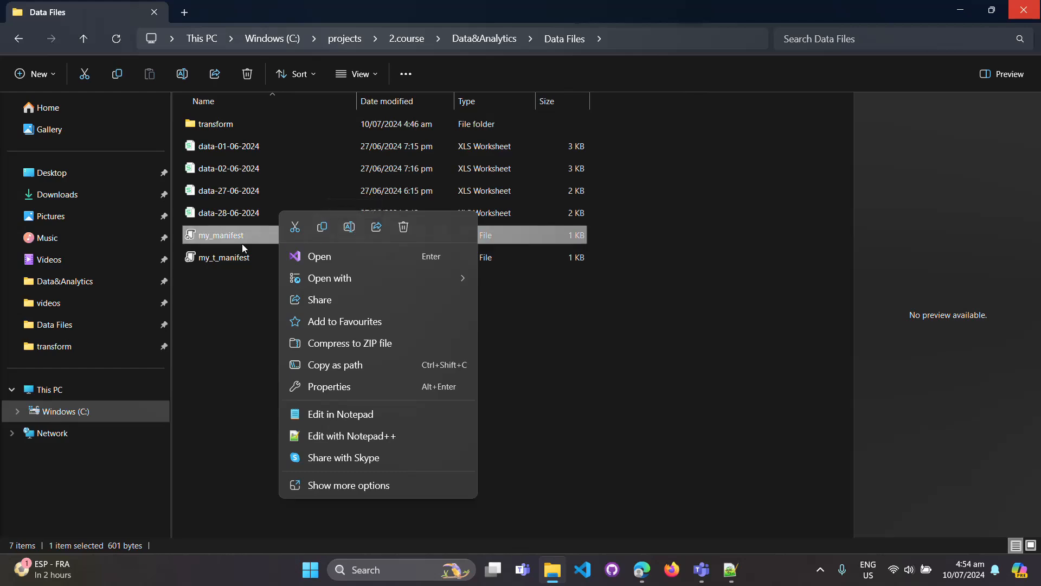
{"action": "left_click", "coordinate": [350, 436]}
{"action": "left_click", "coordinate": [355, 323]}
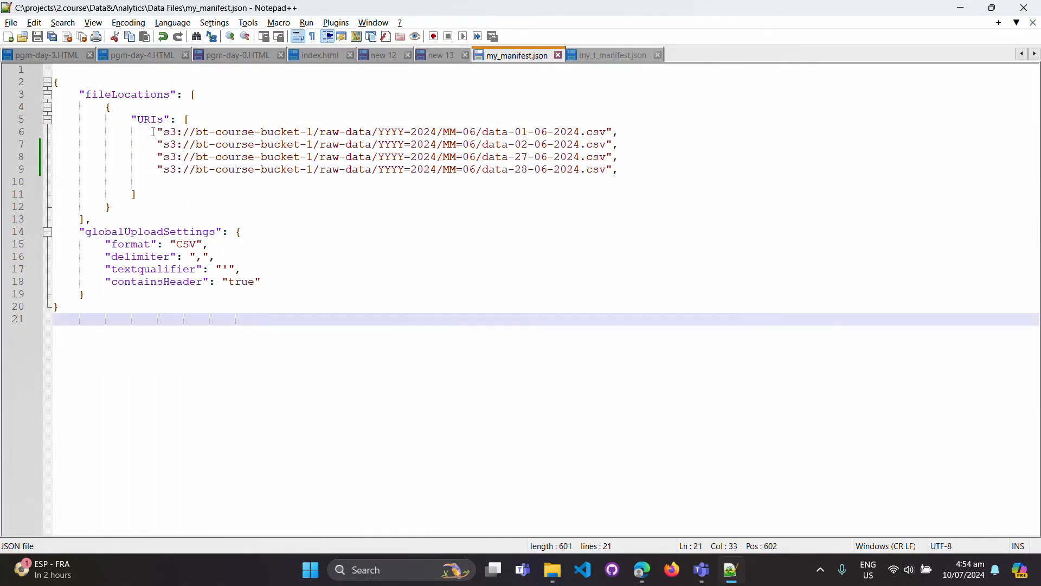
Examine the fileLocations block of the manifest, including the S3 URIs of the raw CSV files and the enclosing brackets
{"action": "left_click_drag", "start_coordinate": [153, 132], "coordinate": [644, 172]}
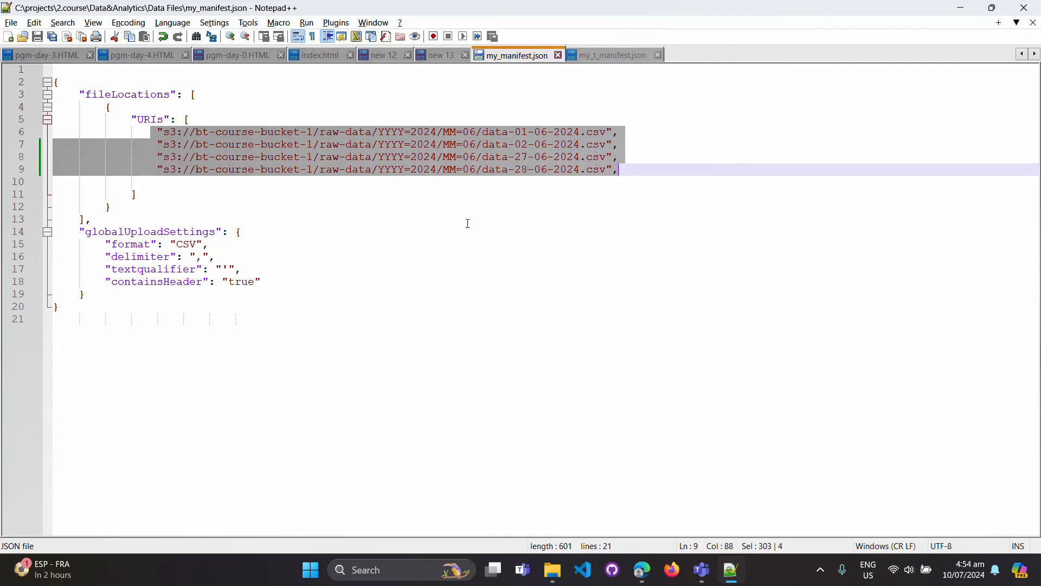
{"action": "left_click", "coordinate": [63, 81]}
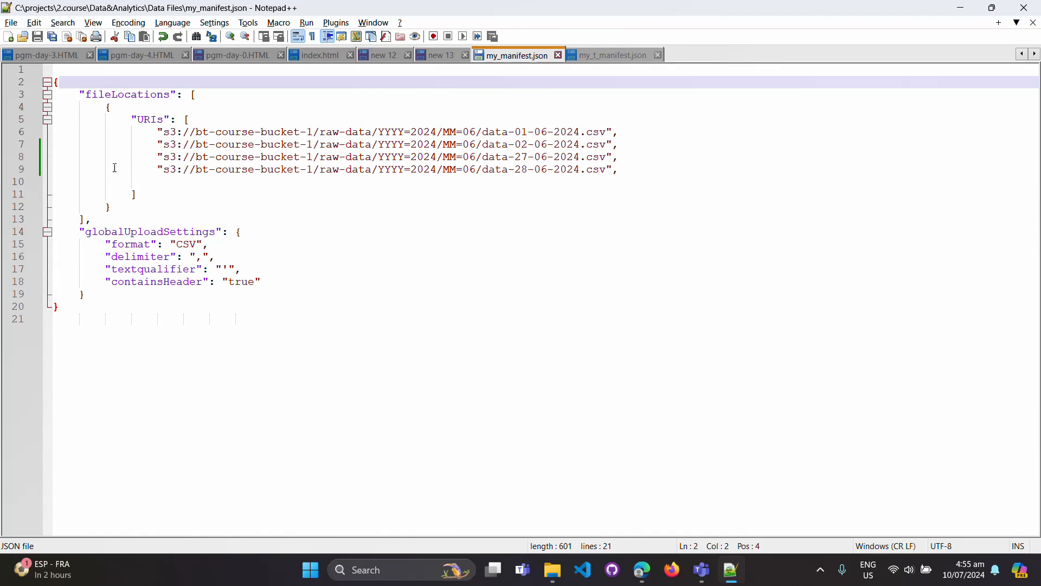
{"action": "left_click", "coordinate": [208, 95]}
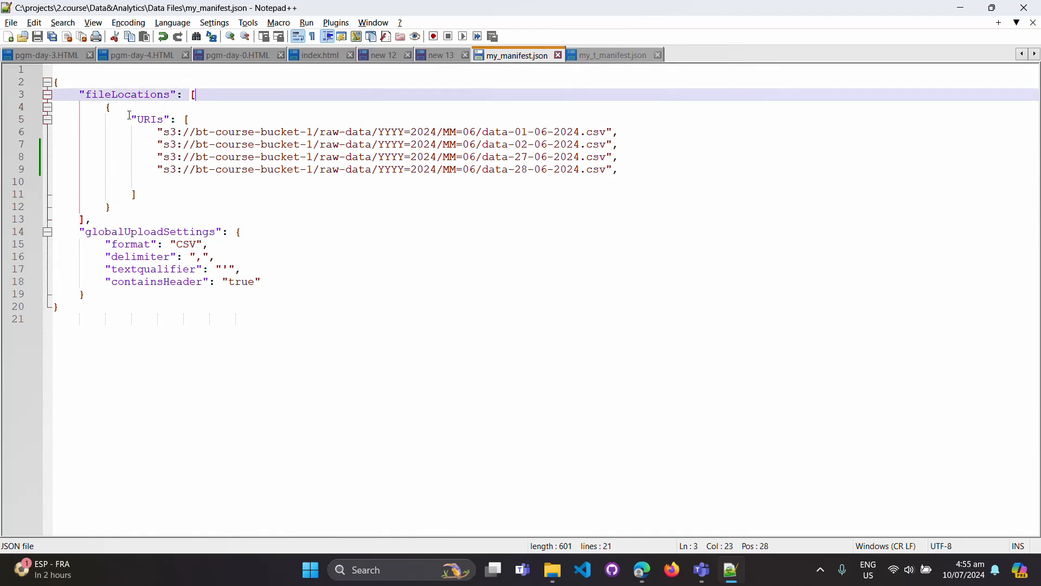
{"action": "left_click", "coordinate": [196, 121]}
{"action": "left_click", "coordinate": [152, 195]}
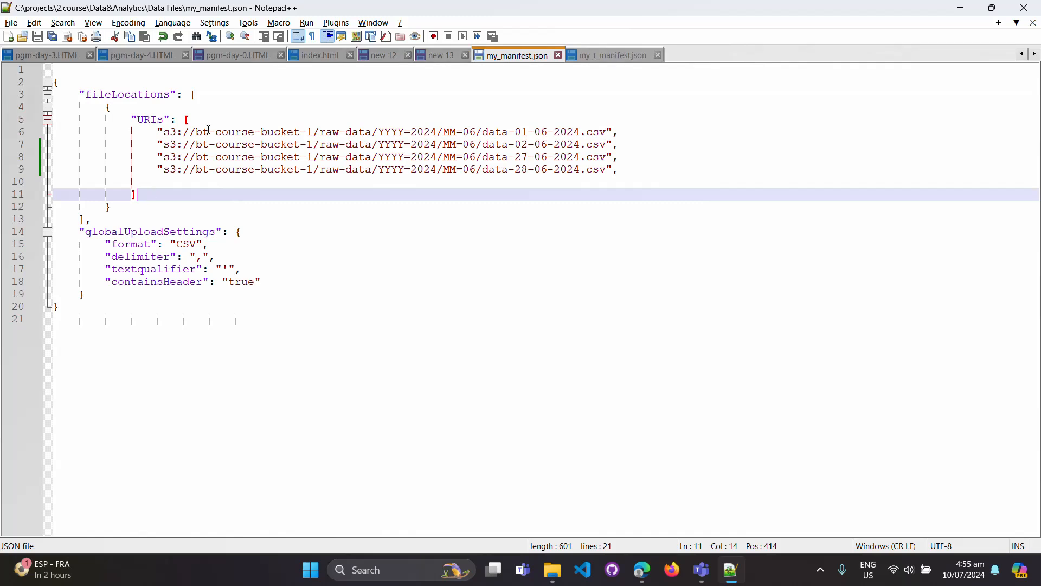
Examine the globalUploadSettings of my_manifest.json, including format, delimiter, text qualifier and header options, and recheck its opening bracket and URI lines
{"action": "left_click_drag", "start_coordinate": [86, 249], "coordinate": [233, 247]}
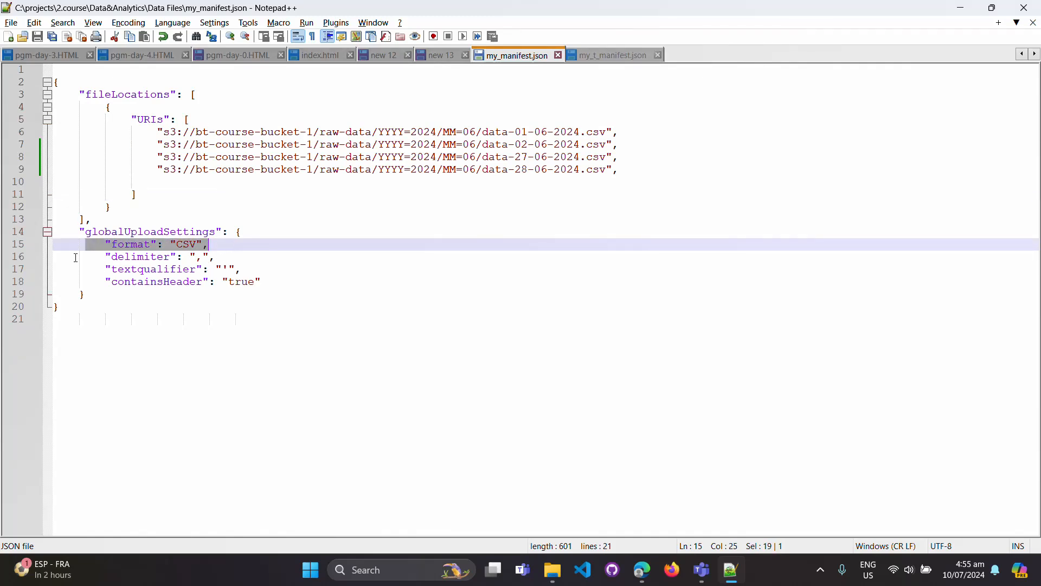
{"action": "left_click_drag", "start_coordinate": [76, 258], "coordinate": [246, 256]}
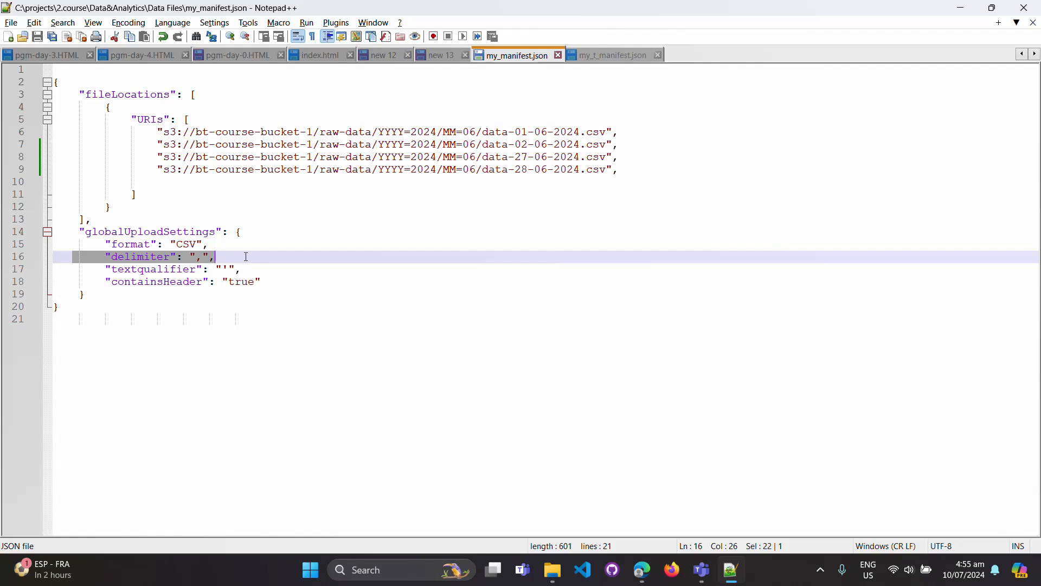
{"action": "left_click_drag", "start_coordinate": [98, 274], "coordinate": [295, 267]}
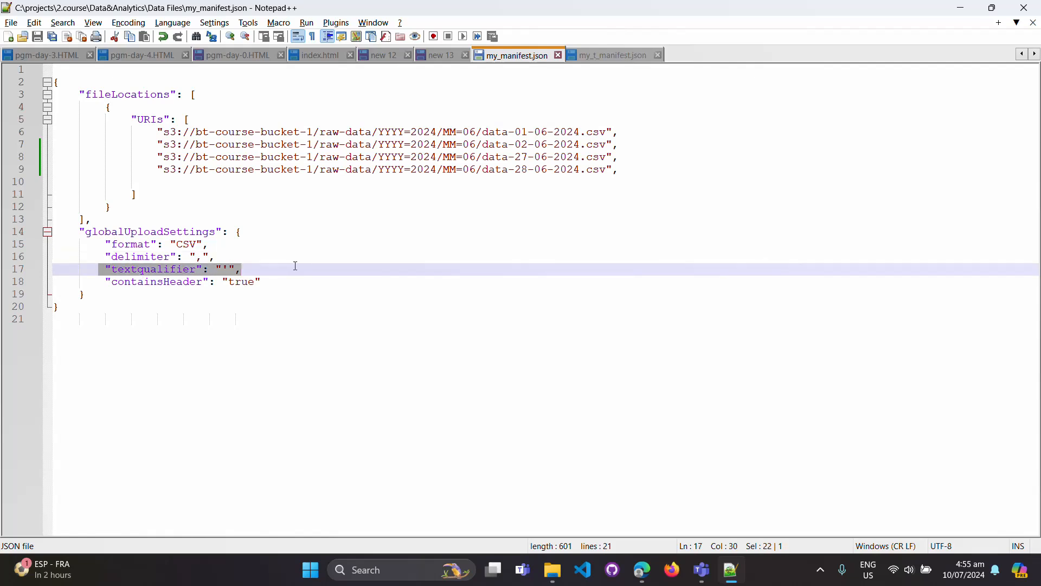
{"action": "left_click_drag", "start_coordinate": [97, 279], "coordinate": [303, 281]}
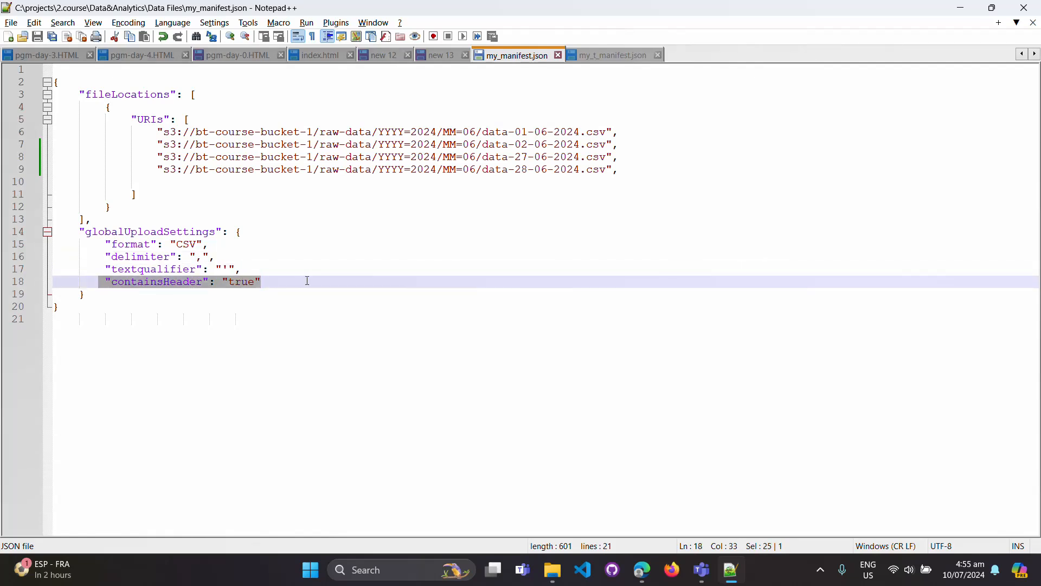
{"action": "left_click", "coordinate": [329, 284]}
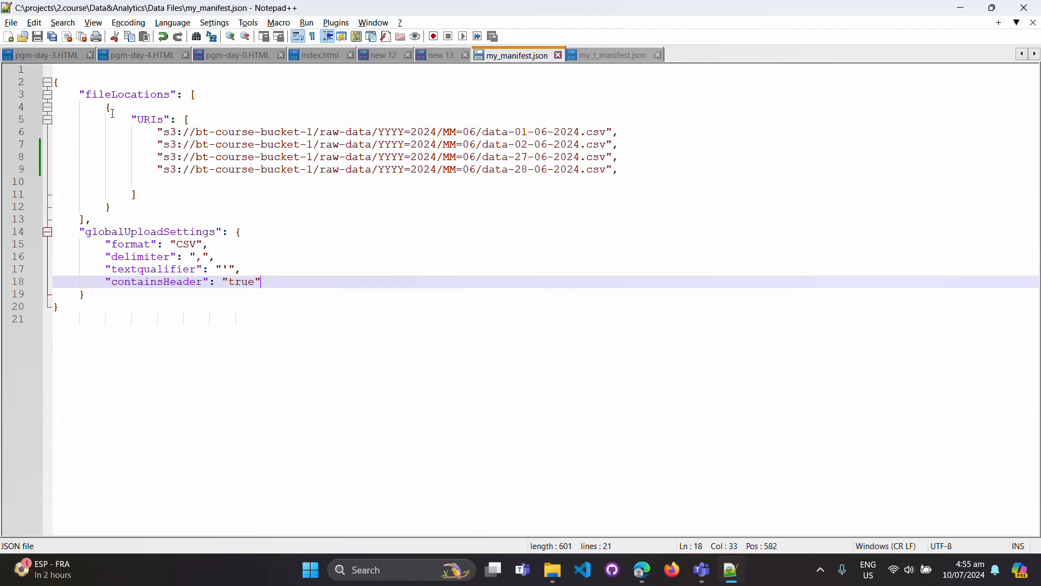
{"action": "left_click", "coordinate": [75, 84]}
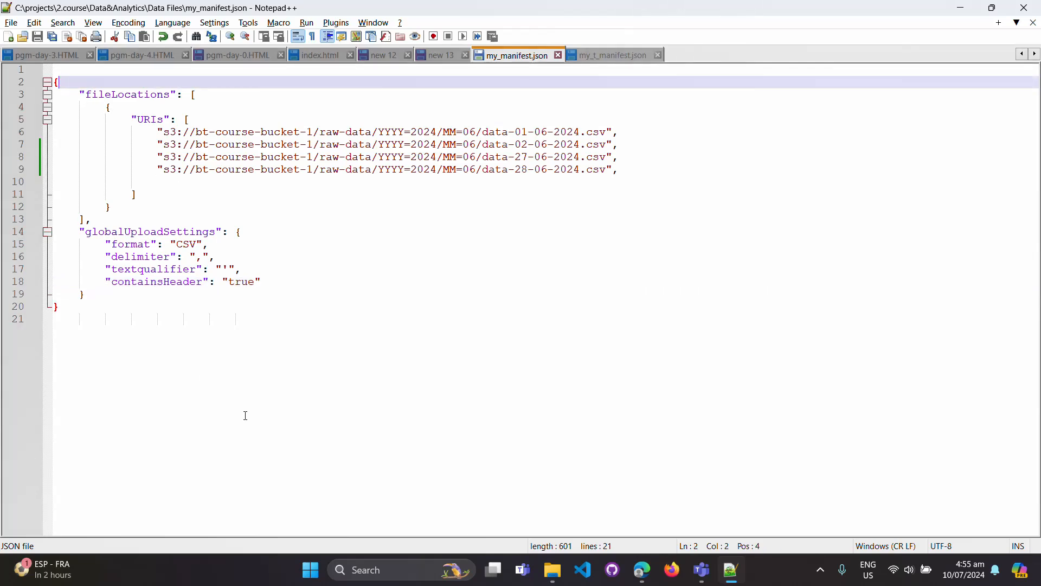
{"action": "left_click", "coordinate": [599, 142]}
{"action": "left_click", "coordinate": [632, 168]}
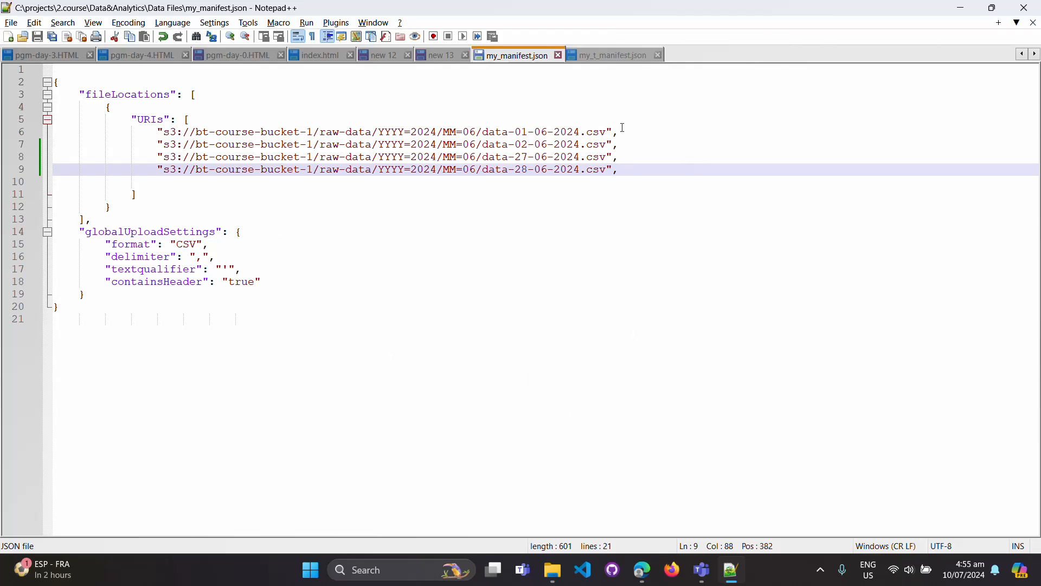
Switch to my_t_manifest.json and examine its output CSV URI, globalUploadSettings block and overall structure
{"action": "left_click", "coordinate": [602, 55]}
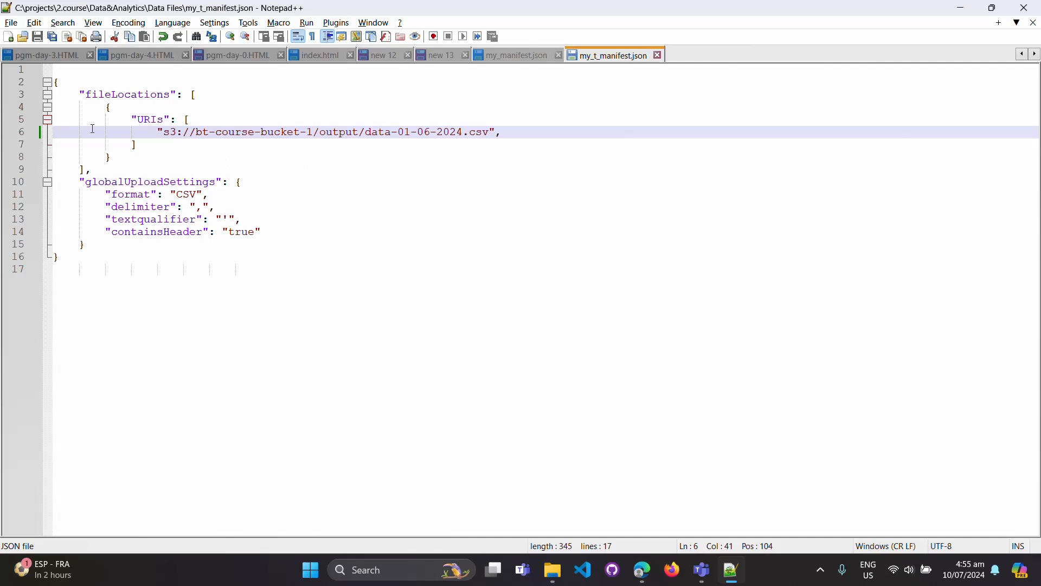
{"action": "left_click_drag", "start_coordinate": [140, 131], "coordinate": [560, 131]}
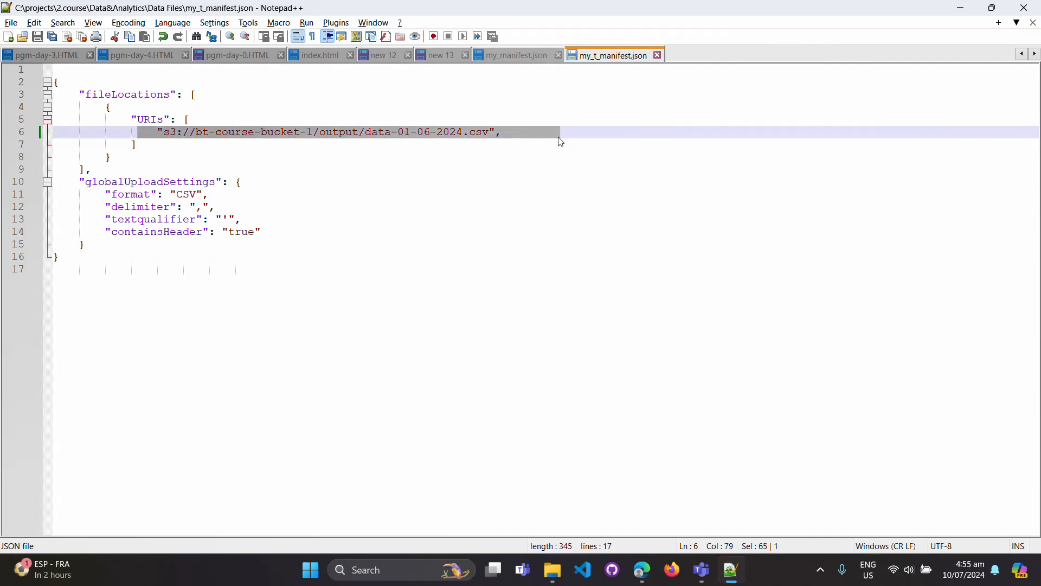
{"action": "left_click", "coordinate": [336, 231]}
{"action": "left_click_drag", "start_coordinate": [79, 186], "coordinate": [179, 250]}
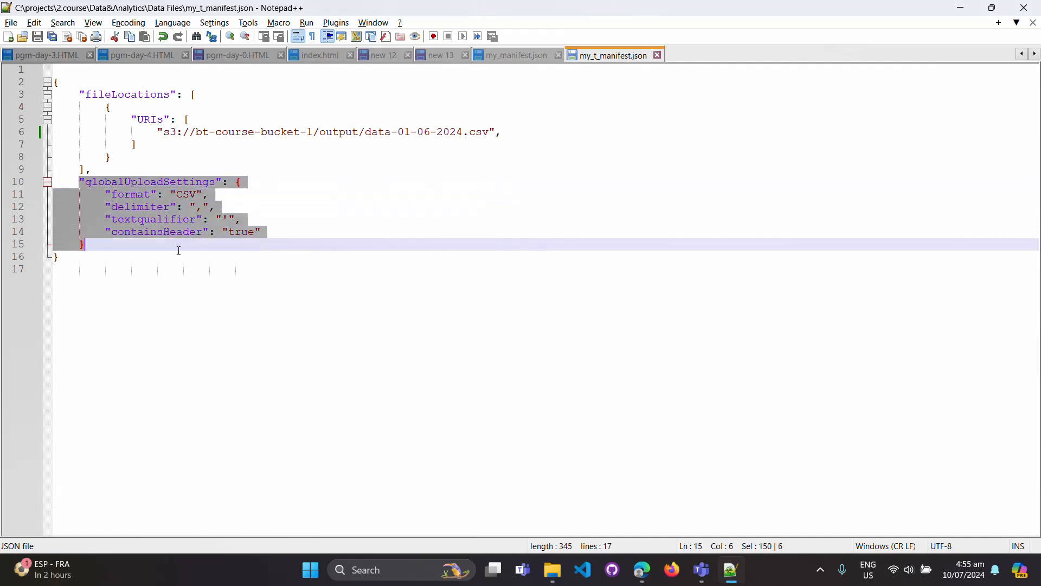
{"action": "left_click", "coordinate": [271, 279]}
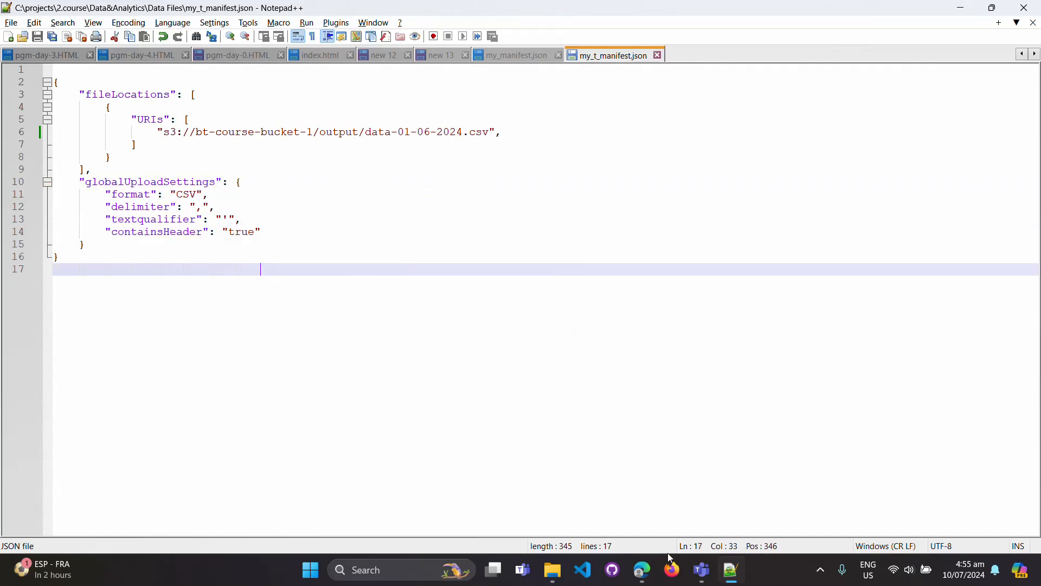
{"action": "left_click", "coordinate": [647, 577]}
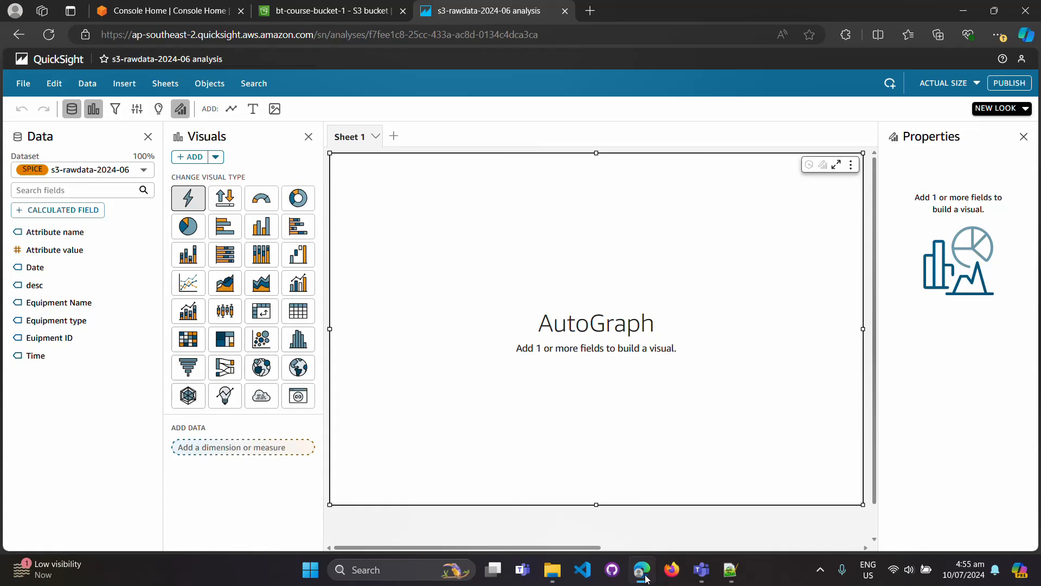
{"action": "left_click", "coordinate": [643, 578]}
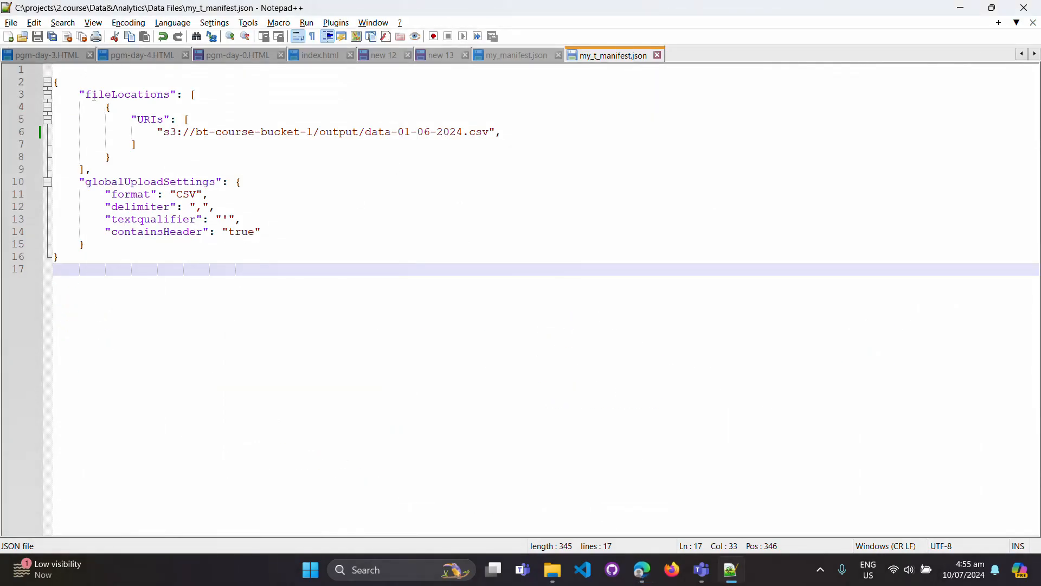
{"action": "left_click_drag", "start_coordinate": [54, 81], "coordinate": [212, 255]}
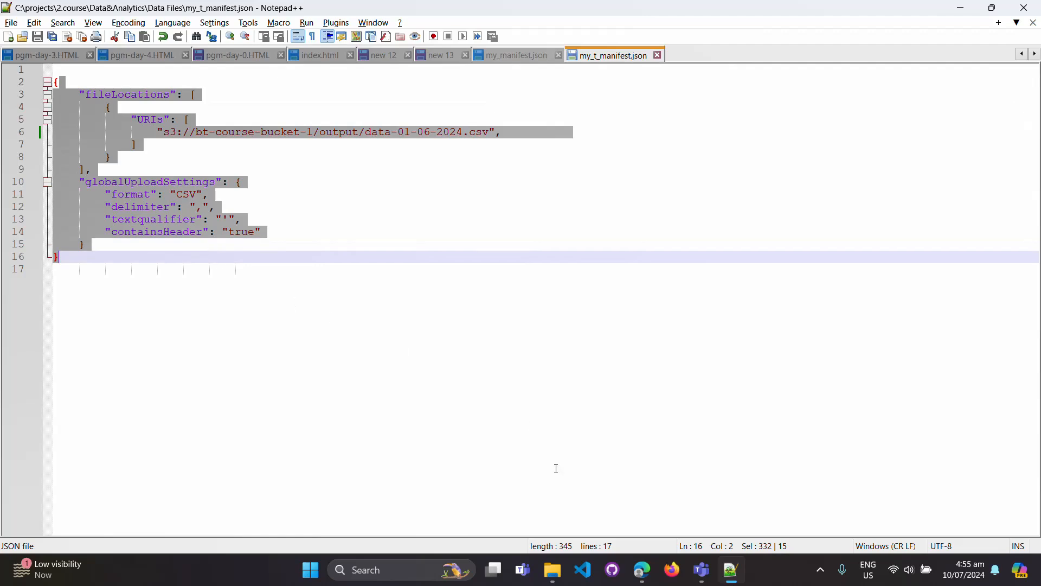
Switch to QuickSight in the browser and start a new dataset with S3 as its source
{"action": "left_click", "coordinate": [643, 569]}
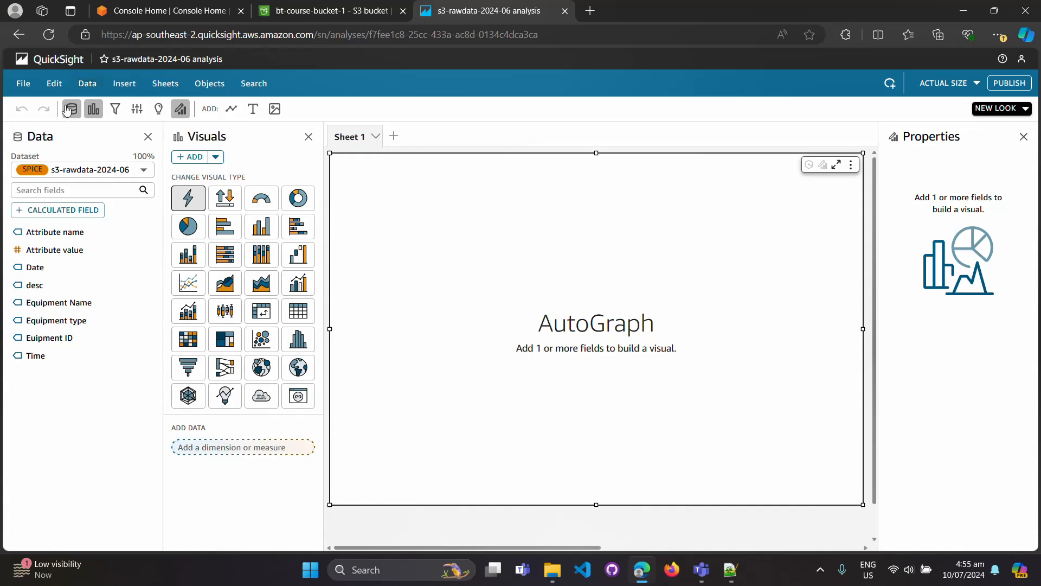
{"action": "left_click", "coordinate": [60, 64]}
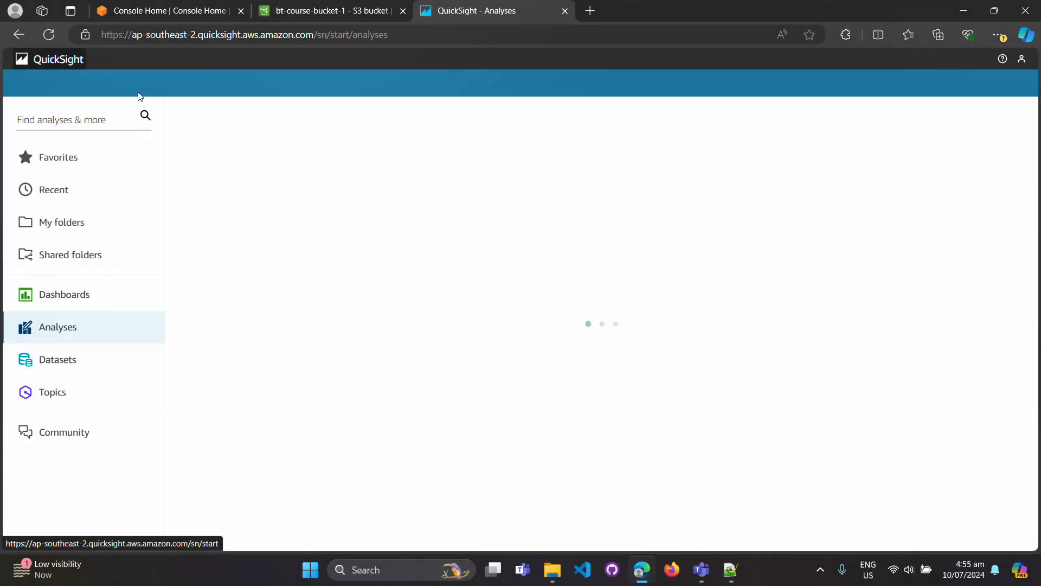
{"action": "left_click", "coordinate": [74, 360]}
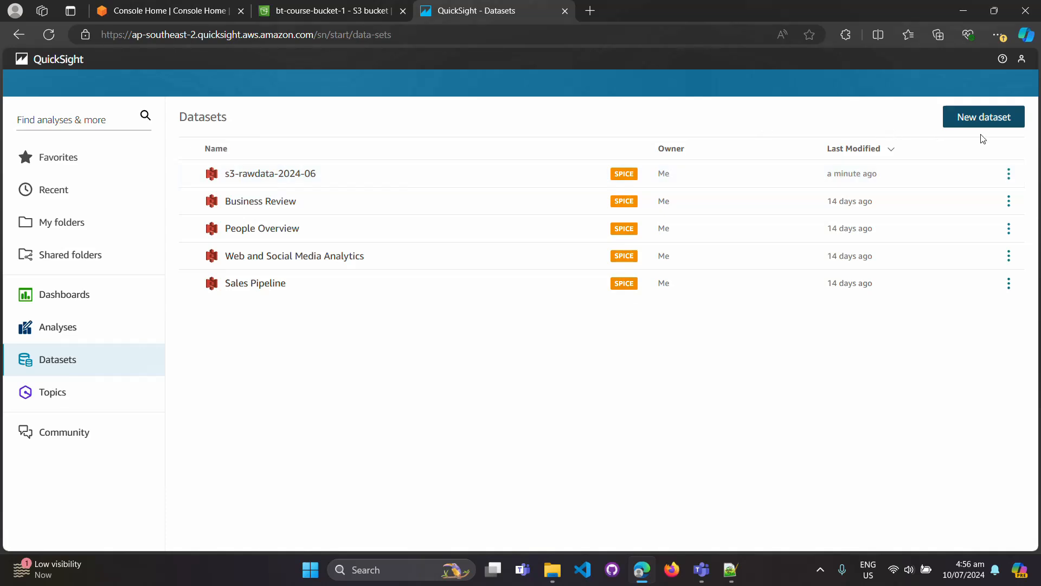
{"action": "left_click", "coordinate": [981, 121]}
{"action": "left_click", "coordinate": [829, 239]}
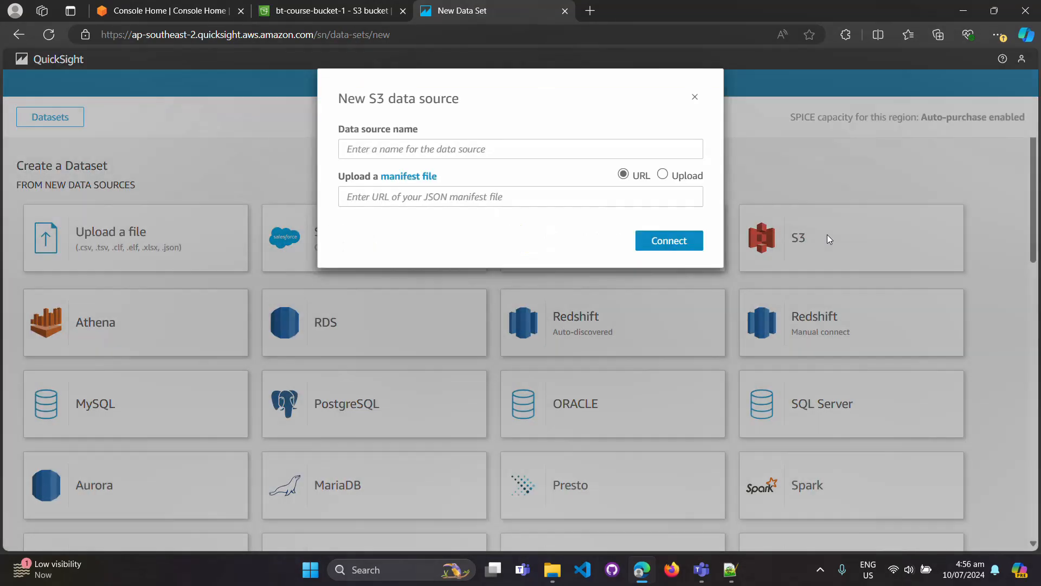
Name the S3 data source s3_transform_data and supply my_t_manifest.json from the Data Files folder as an uploaded manifest
{"action": "left_click", "coordinate": [561, 149]}
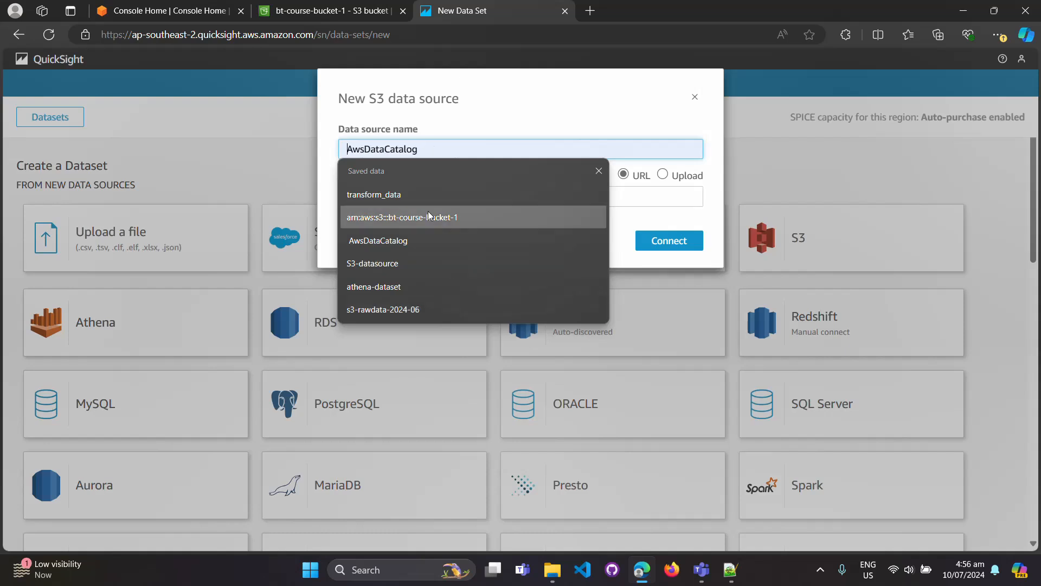
{"action": "left_click", "coordinate": [425, 195]}
{"action": "left_click", "coordinate": [348, 150]}
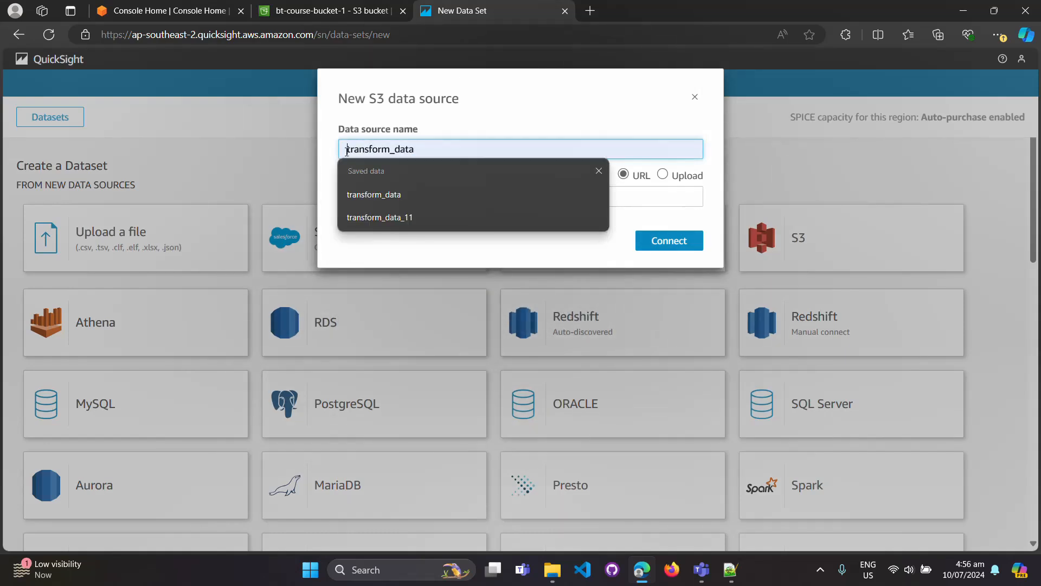
{"action": "type", "text": "s3"}
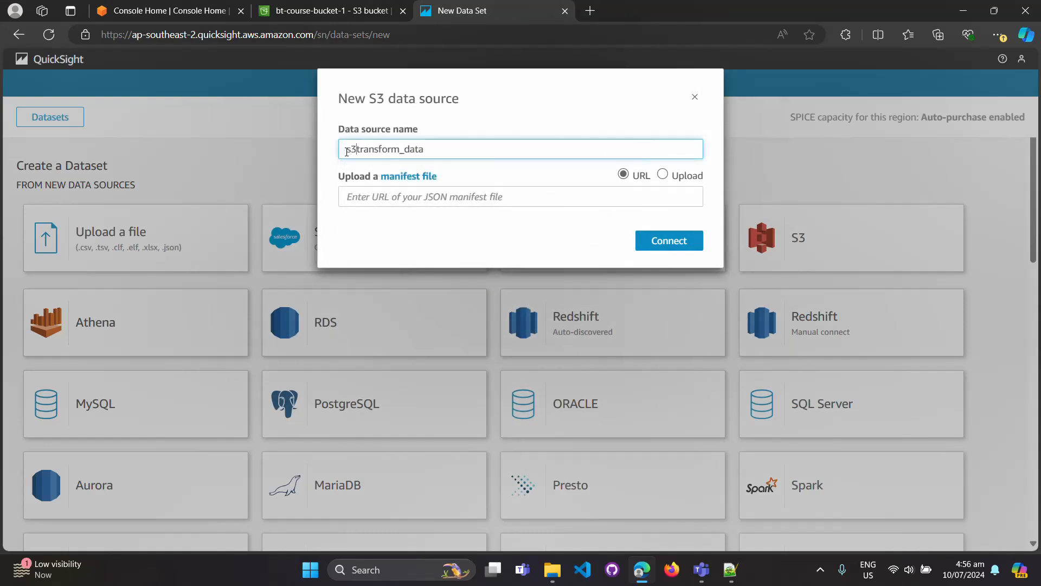
{"action": "type", "text": "_"}
{"action": "left_click", "coordinate": [663, 174]}
{"action": "left_click", "coordinate": [691, 198]}
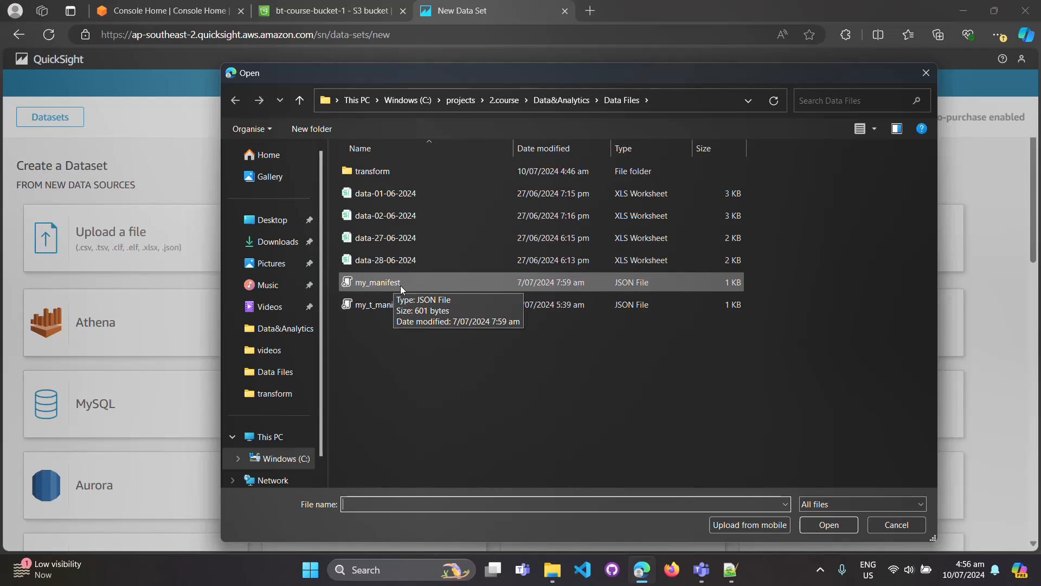
{"action": "left_click", "coordinate": [385, 307]}
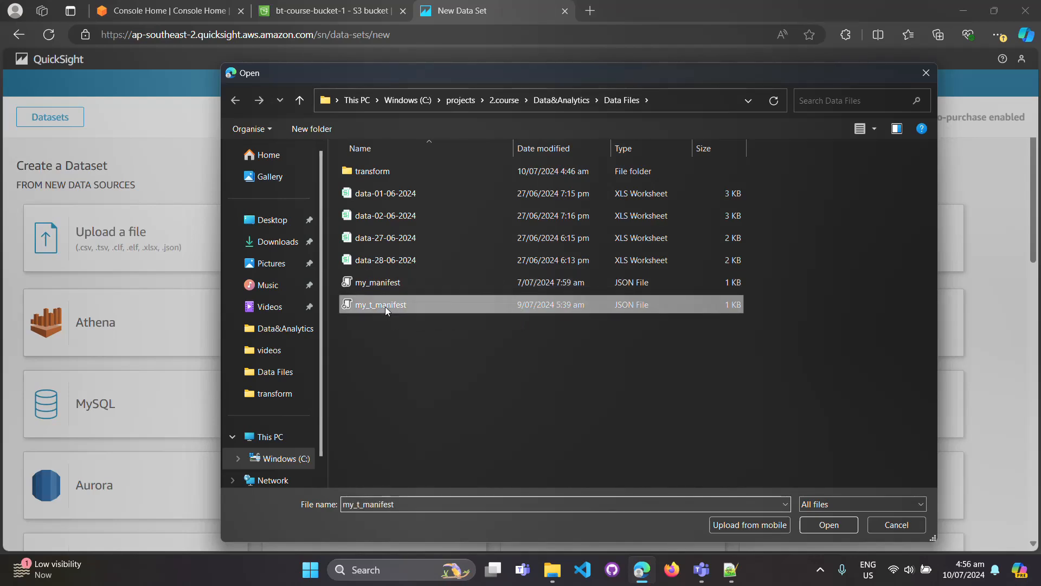
{"action": "left_click", "coordinate": [822, 525]}
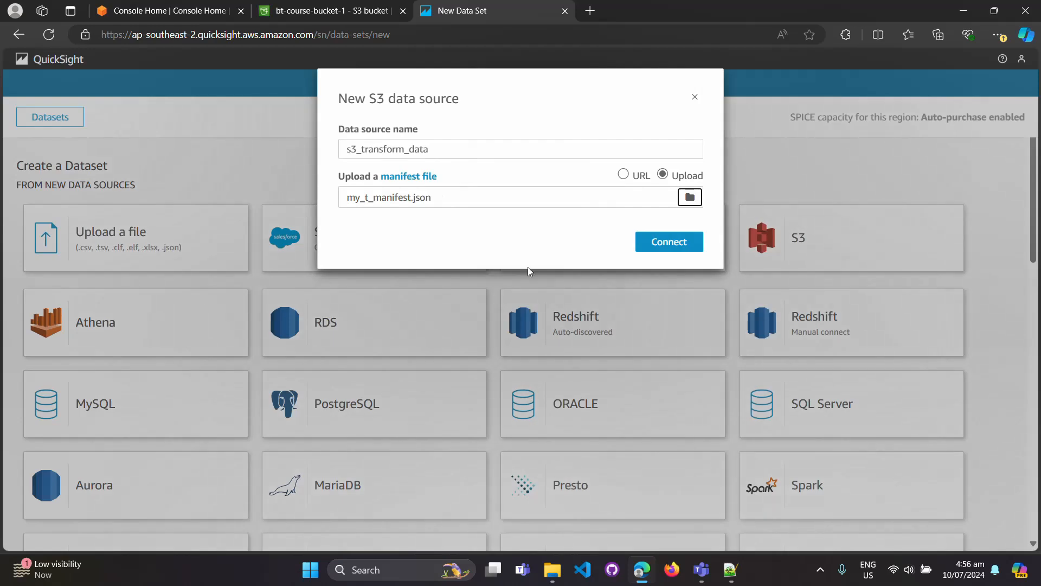
Connect the s3_transform_data source, visualize it in a new analysis and dismiss the new sheet options
{"action": "left_click", "coordinate": [640, 241]}
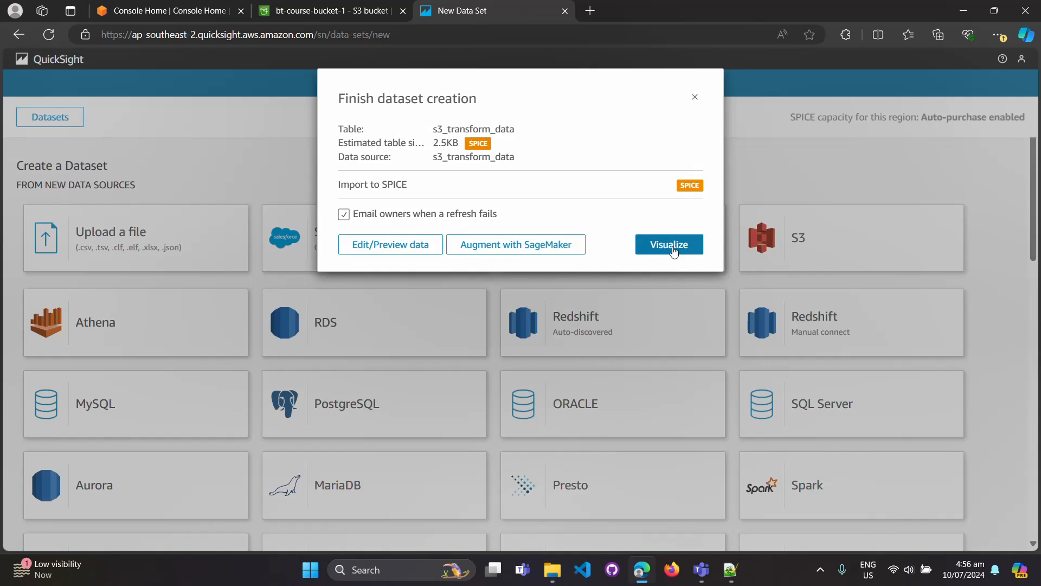
{"action": "left_click", "coordinate": [673, 248]}
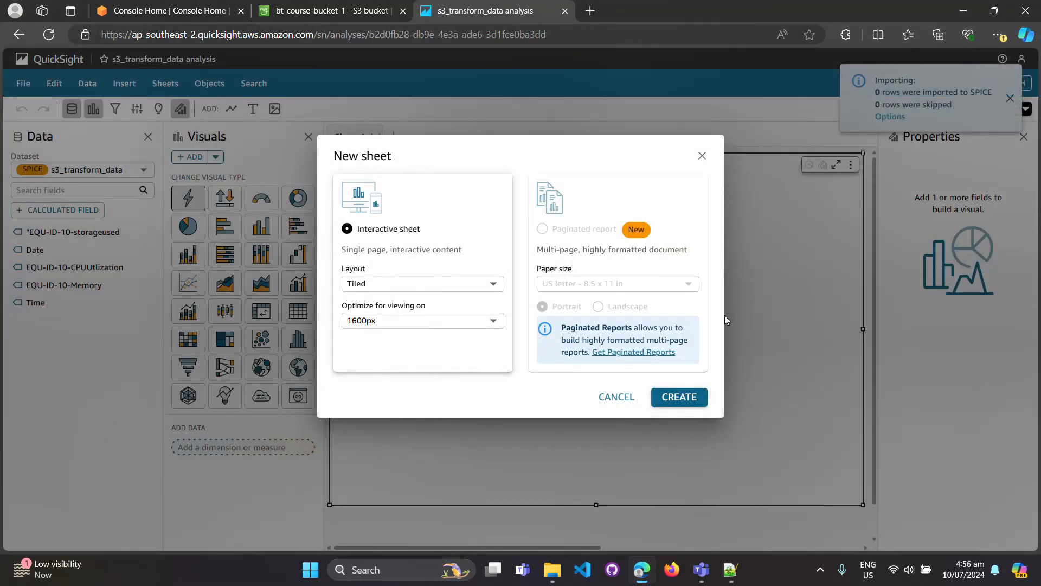
{"action": "left_click", "coordinate": [702, 157]}
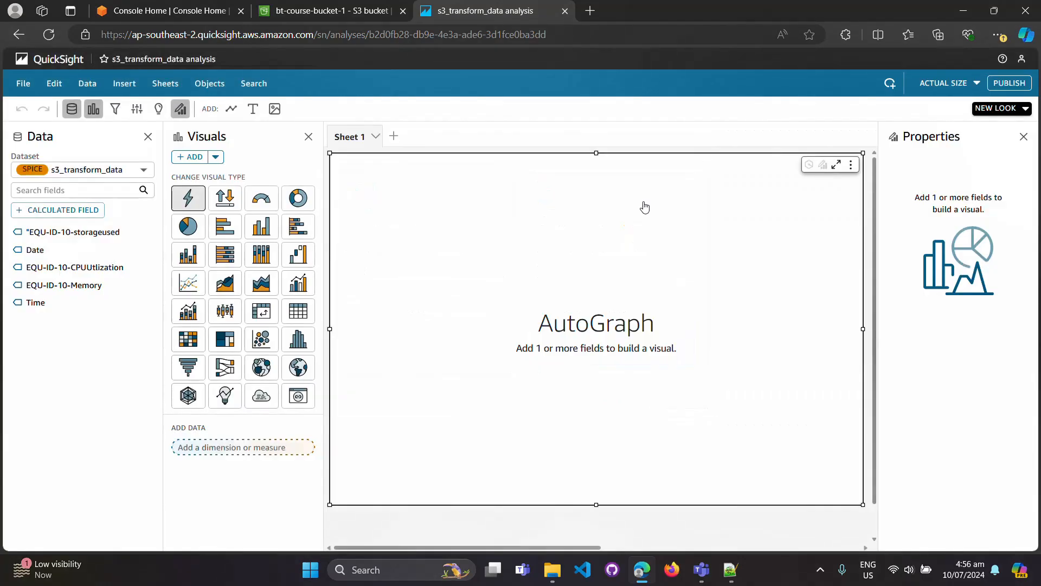
Check the datasets available in the s3_transform_data analysis and compare its fields with those of the s3-rawdata-2024-06 analysis
{"action": "left_click", "coordinate": [143, 172]}
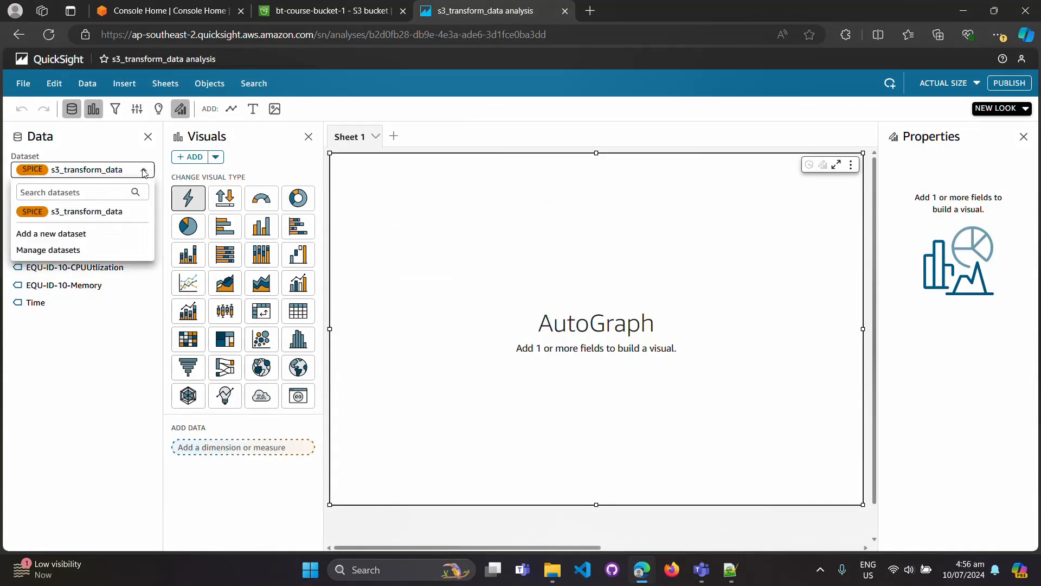
{"action": "left_click", "coordinate": [144, 173]}
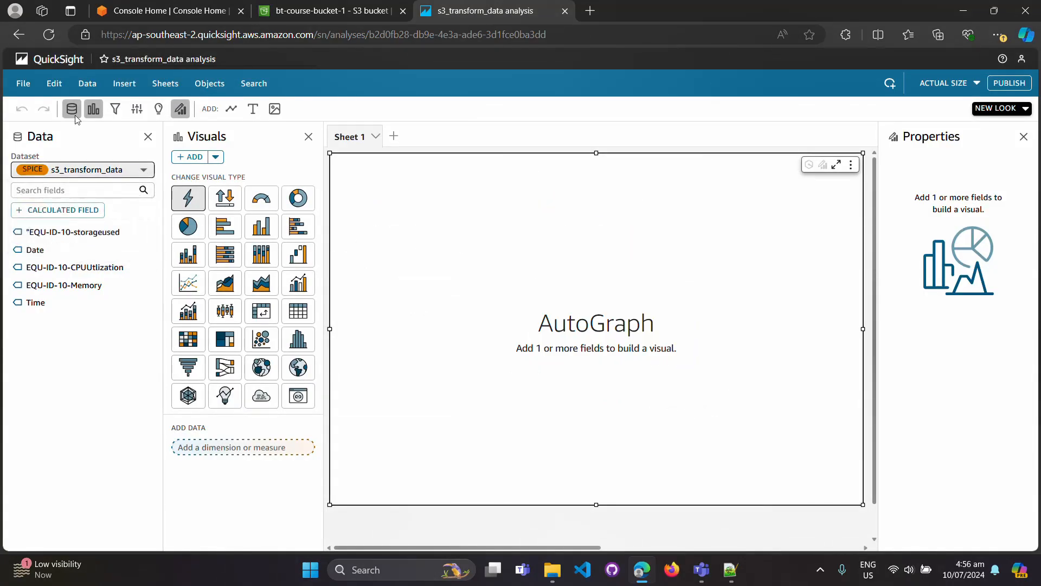
{"action": "left_click", "coordinate": [50, 58]}
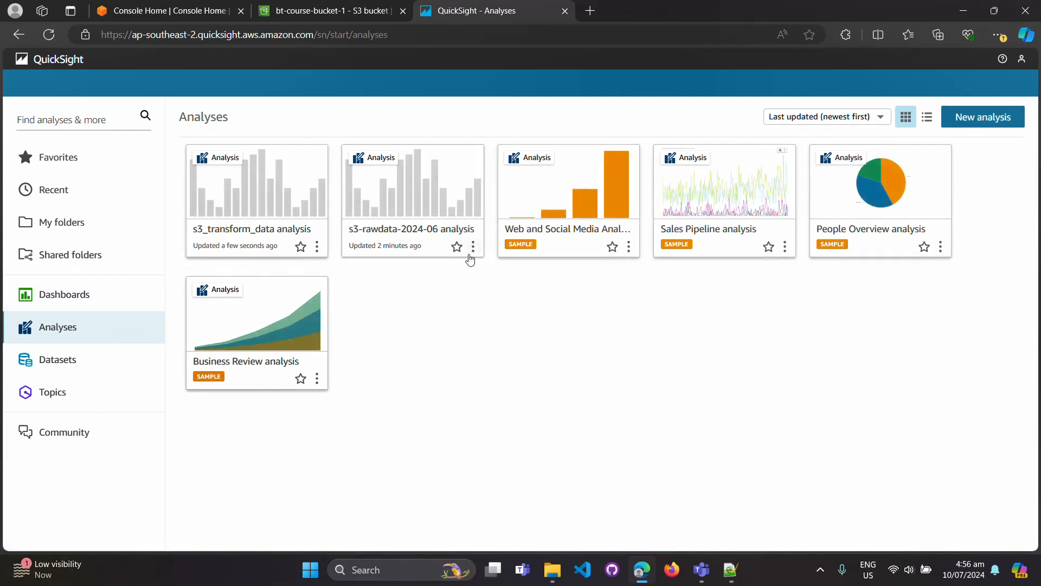
{"action": "left_click", "coordinate": [430, 204]}
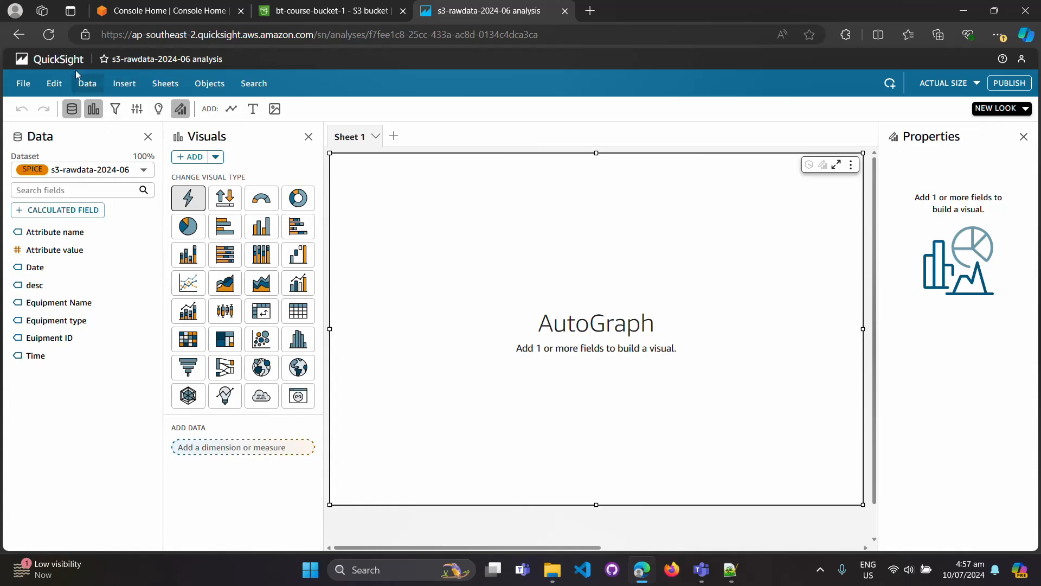
{"action": "left_click", "coordinate": [50, 61]}
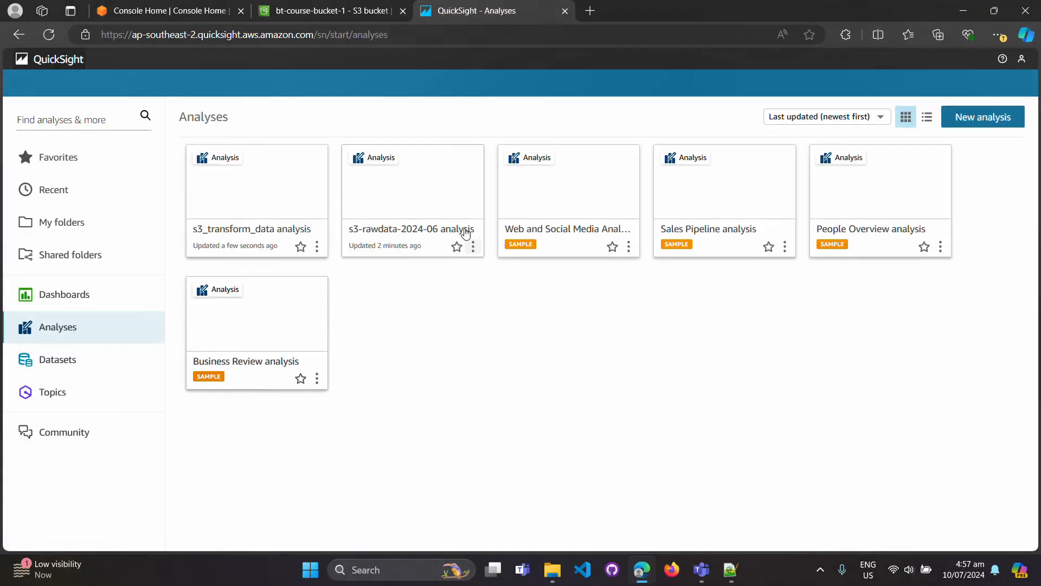
{"action": "left_click", "coordinate": [324, 255]}
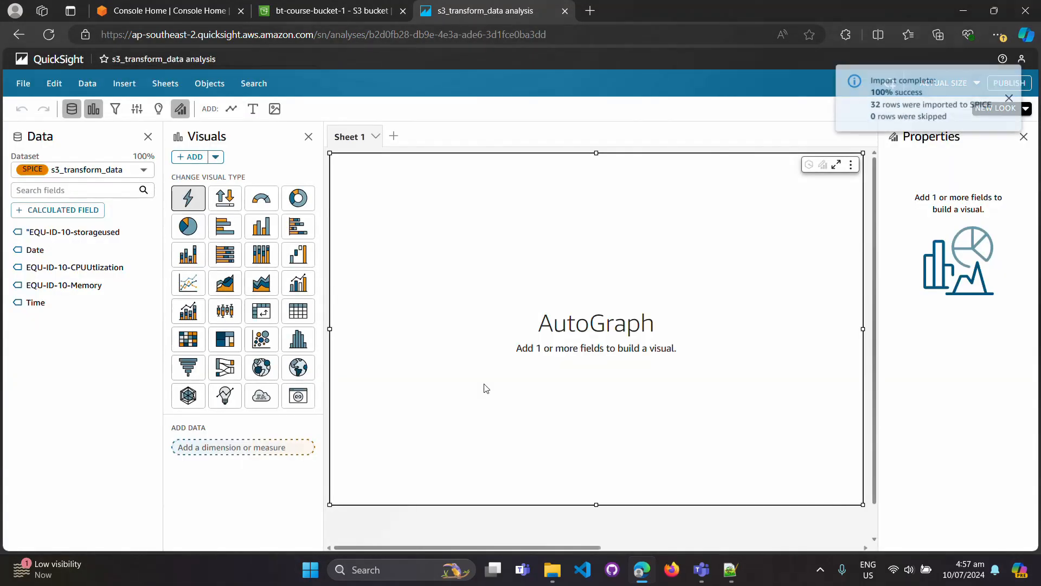
Return to the list of analyses and permanently delete the s3-rawdata-2024-06 analysis
{"action": "left_click", "coordinate": [50, 59]}
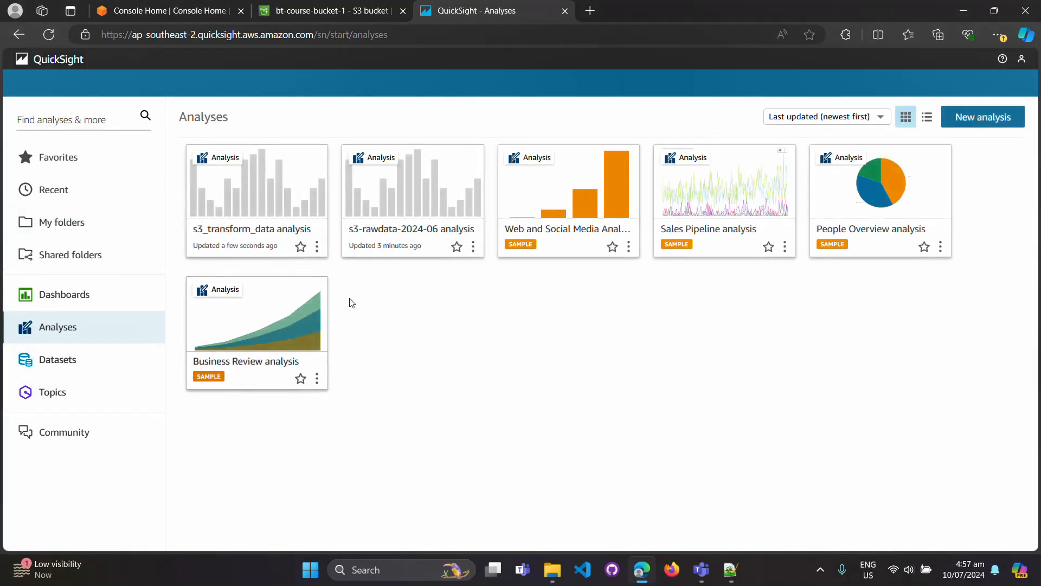
{"action": "left_click", "coordinate": [473, 246]}
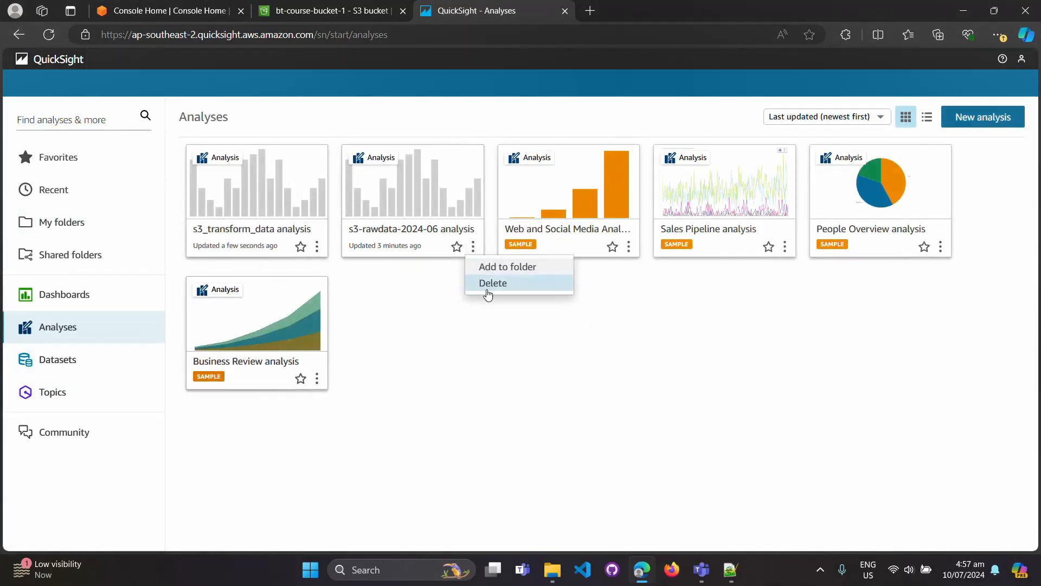
{"action": "left_click", "coordinate": [487, 283]}
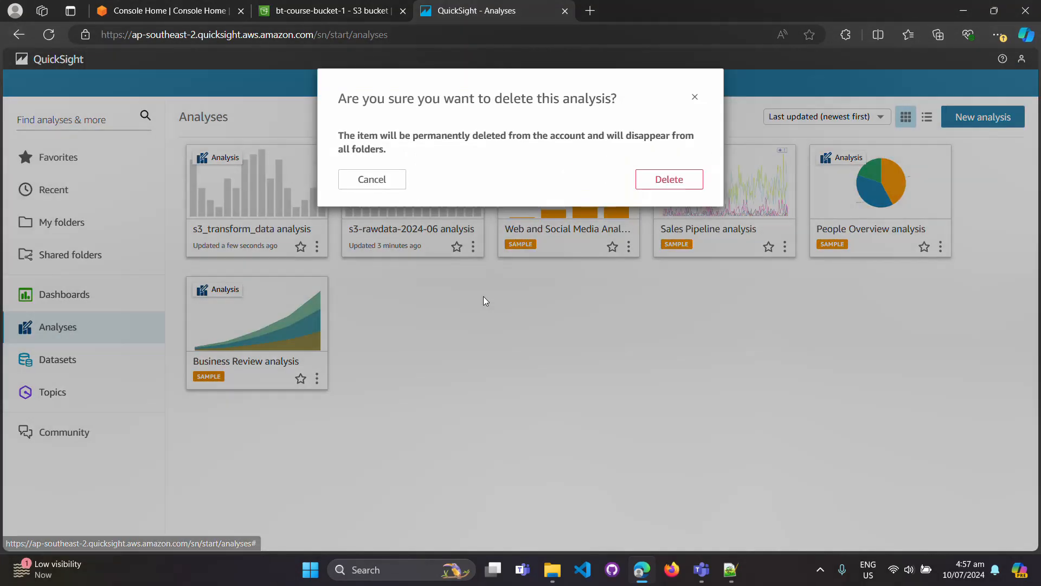
{"action": "left_click", "coordinate": [648, 185]}
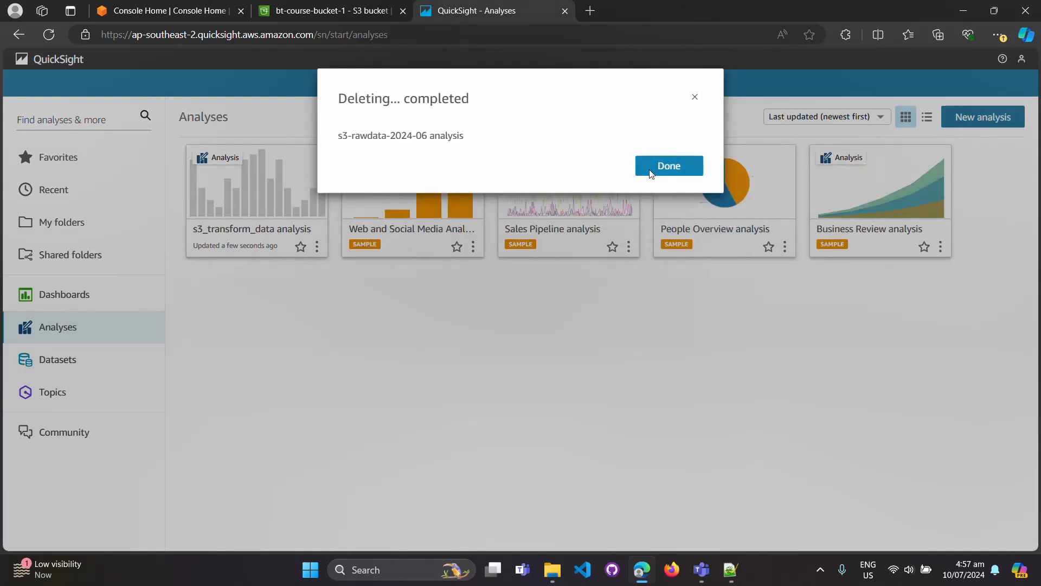
{"action": "left_click", "coordinate": [694, 98]}
Permanently delete the s3_transform_data analysis and close the deletion dialog
{"action": "left_click", "coordinate": [317, 246]}
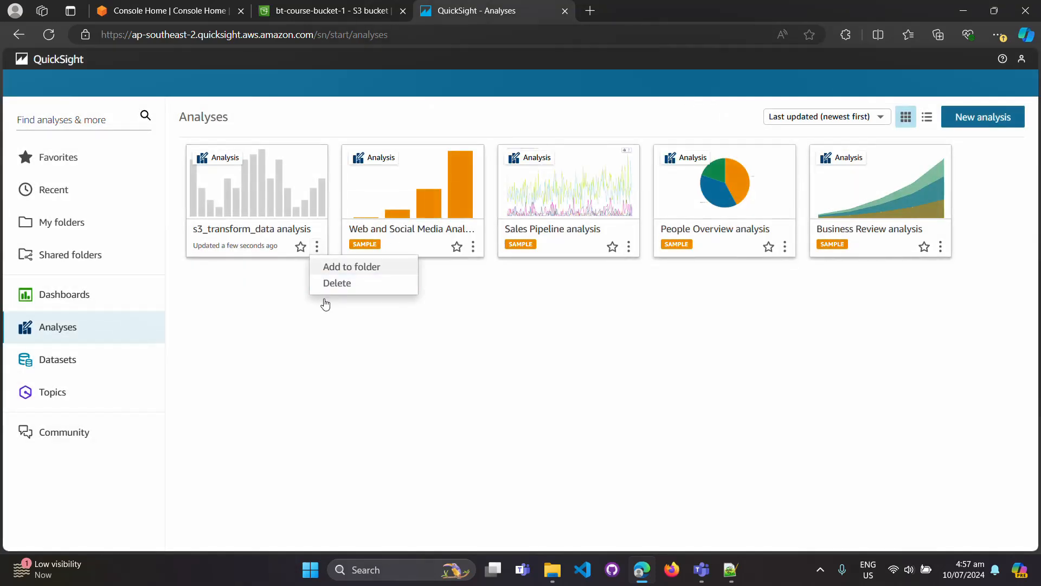
{"action": "left_click", "coordinate": [340, 286]}
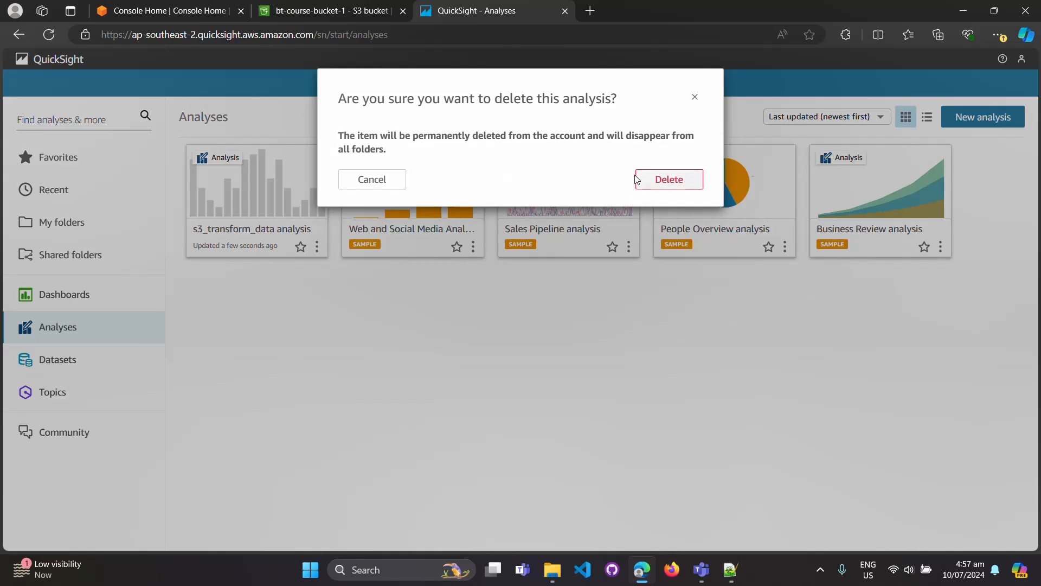
{"action": "left_click", "coordinate": [645, 186]}
{"action": "left_click", "coordinate": [668, 167]}
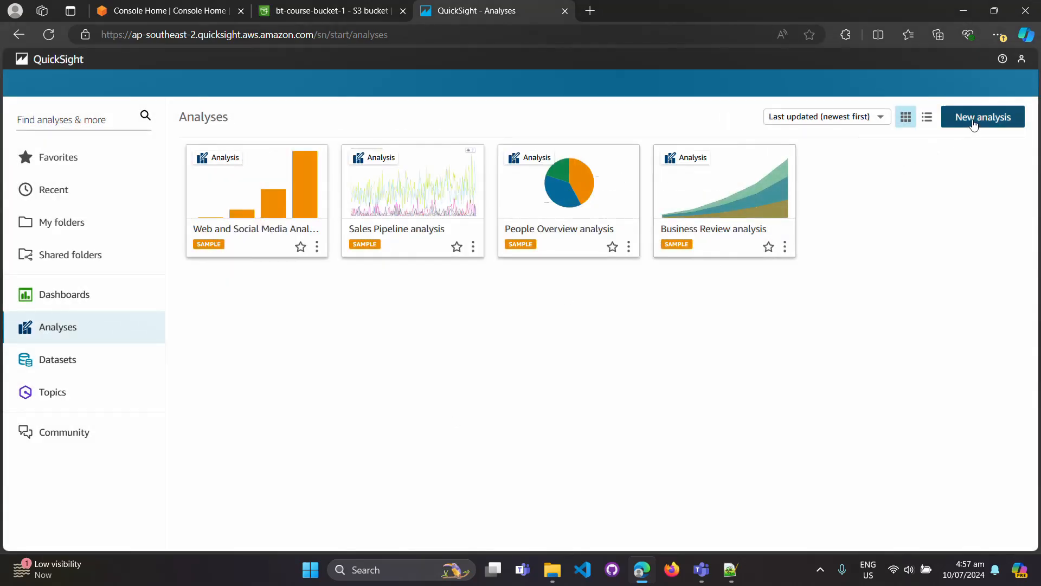
Create a new analysis from the s3-rawdata-2024-06 dataset with an interactive sheet, Tiled layout, optimized for 1600px
{"action": "left_click", "coordinate": [974, 124]}
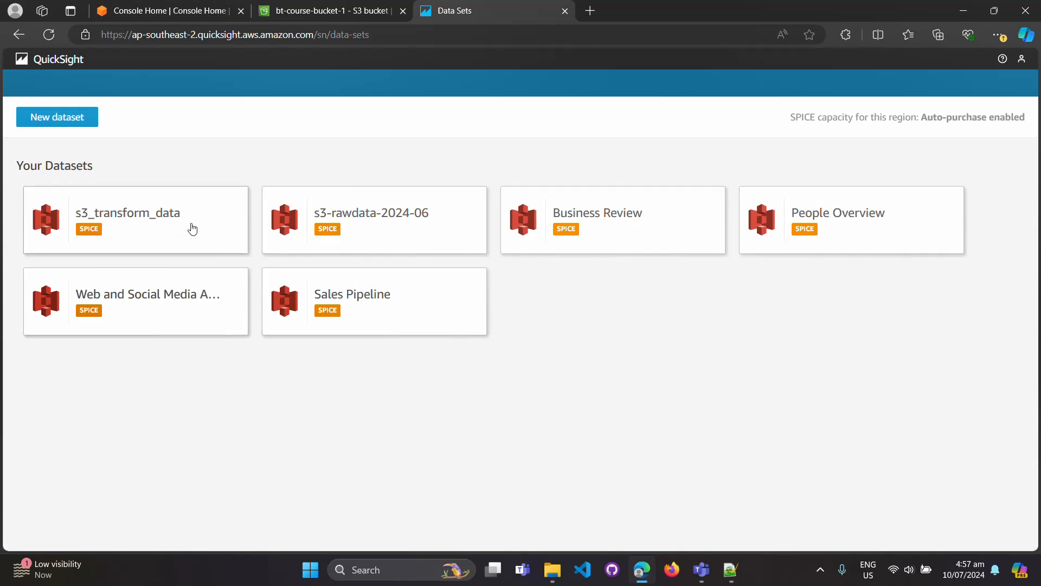
{"action": "left_click", "coordinate": [339, 214]}
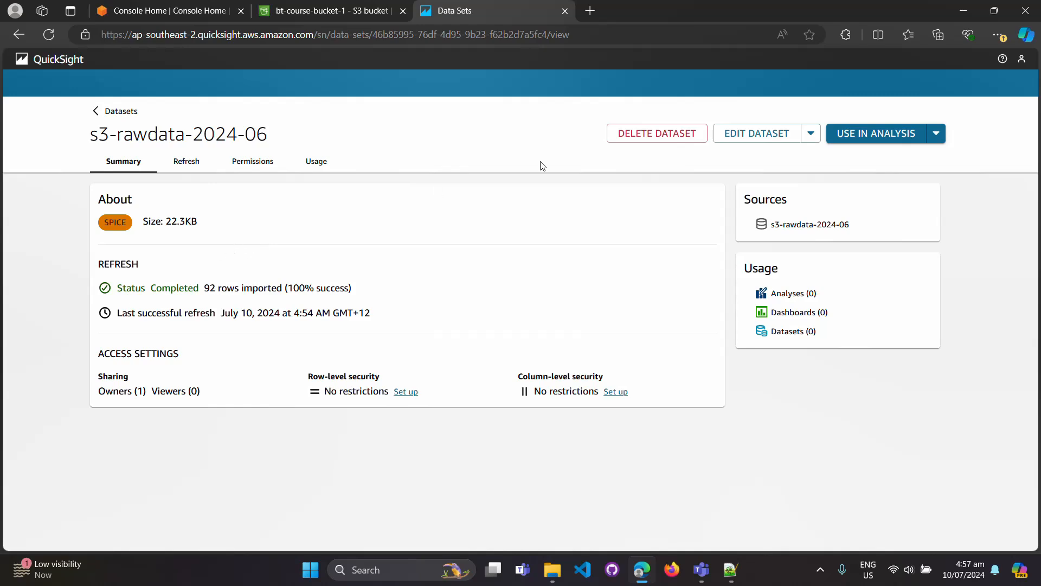
{"action": "left_click", "coordinate": [874, 133]}
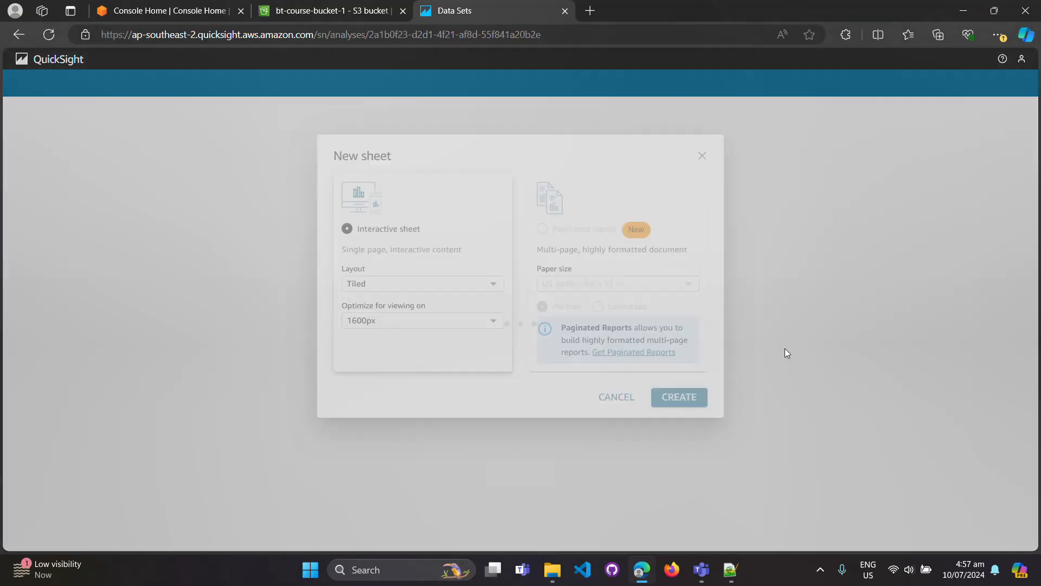
{"action": "left_click", "coordinate": [678, 397]}
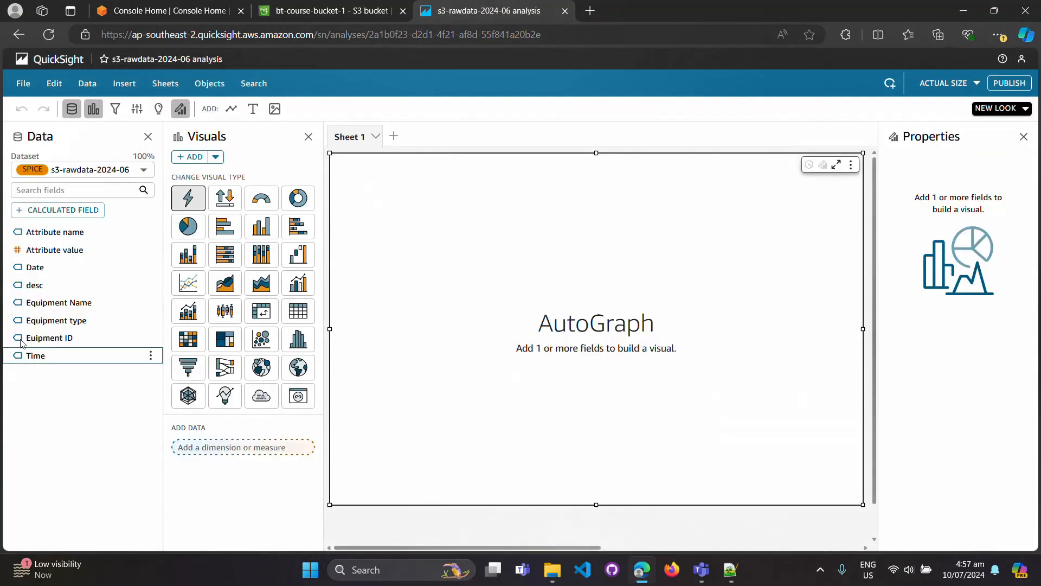
Add the s3_transform_data dataset to the s3-rawdata-2024-06 analysis and close the list of its datasets
{"action": "left_click", "coordinate": [144, 170]}
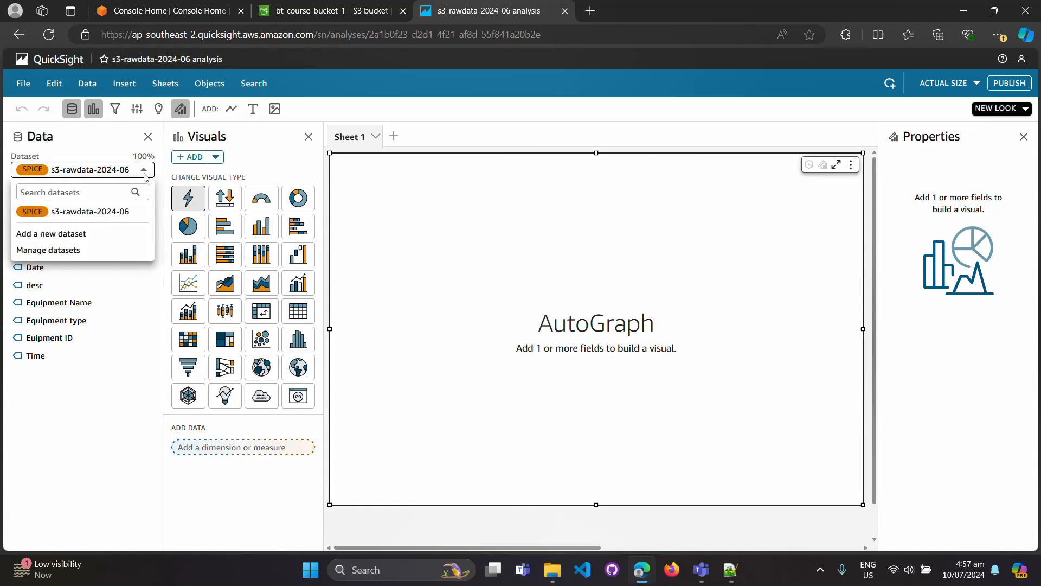
{"action": "left_click", "coordinate": [82, 238]}
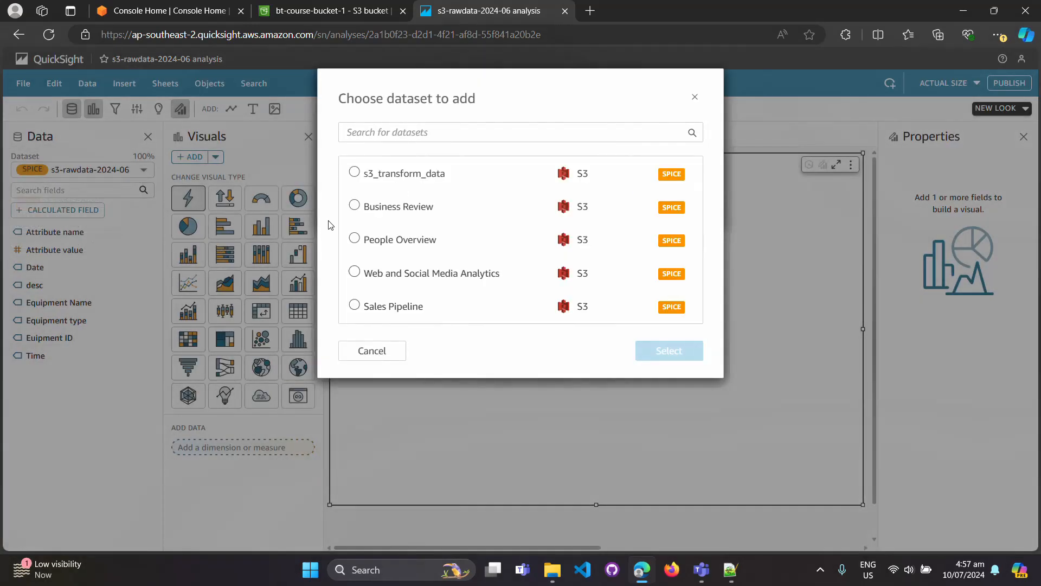
{"action": "left_click", "coordinate": [355, 173]}
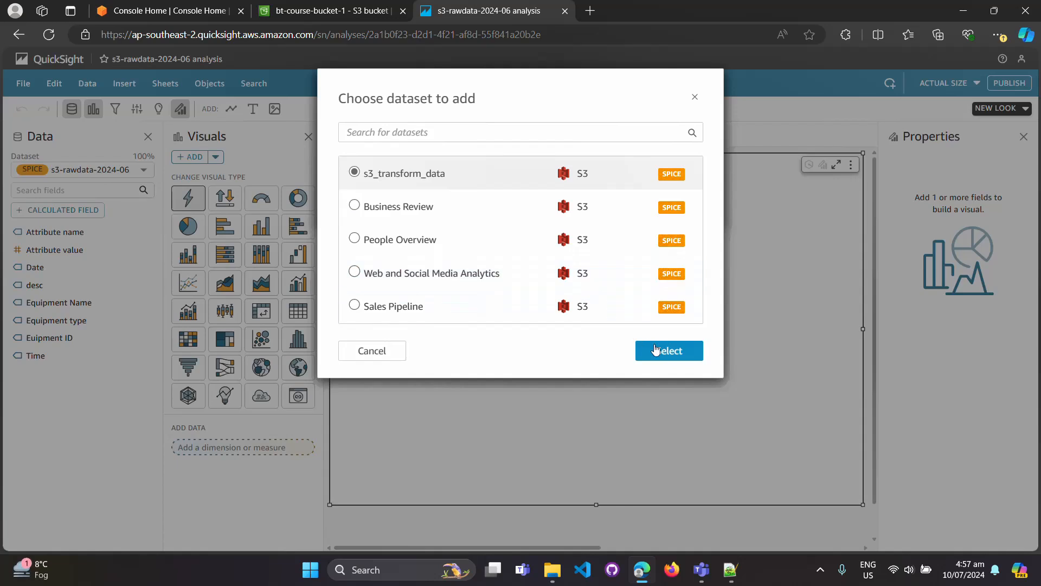
{"action": "left_click", "coordinate": [667, 358]}
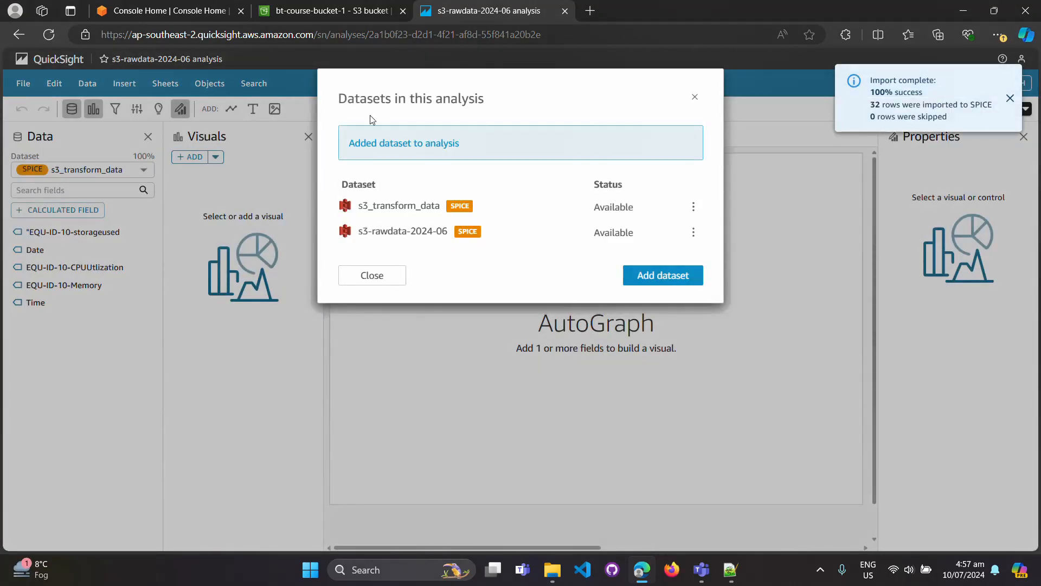
{"action": "left_click_drag", "start_coordinate": [356, 103], "coordinate": [499, 103]}
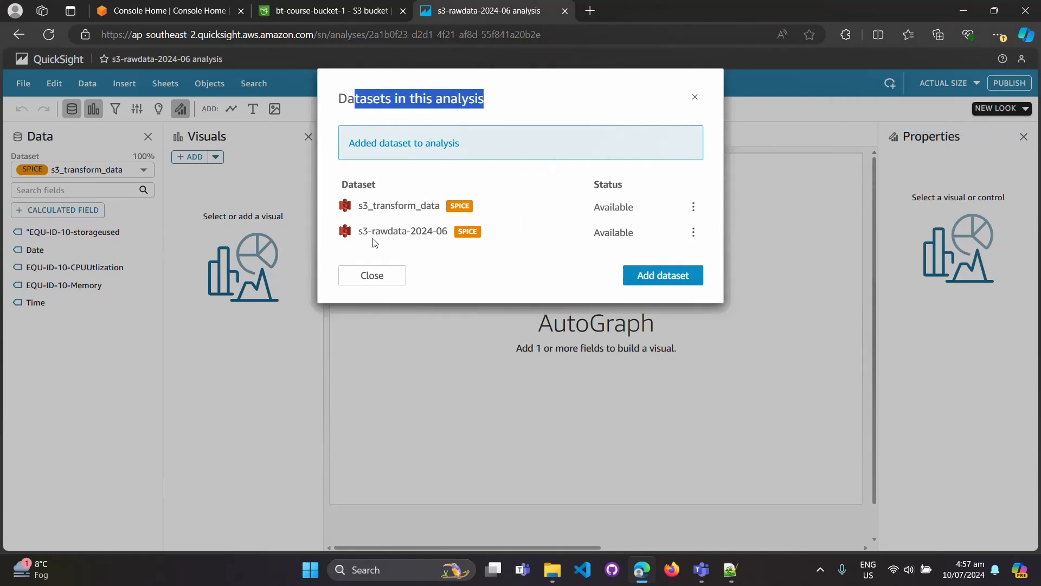
{"action": "left_click", "coordinate": [696, 98]}
Check the datasets available in the analysis and make s3-rawdata-2024-06 the active one
{"action": "left_click", "coordinate": [145, 170]}
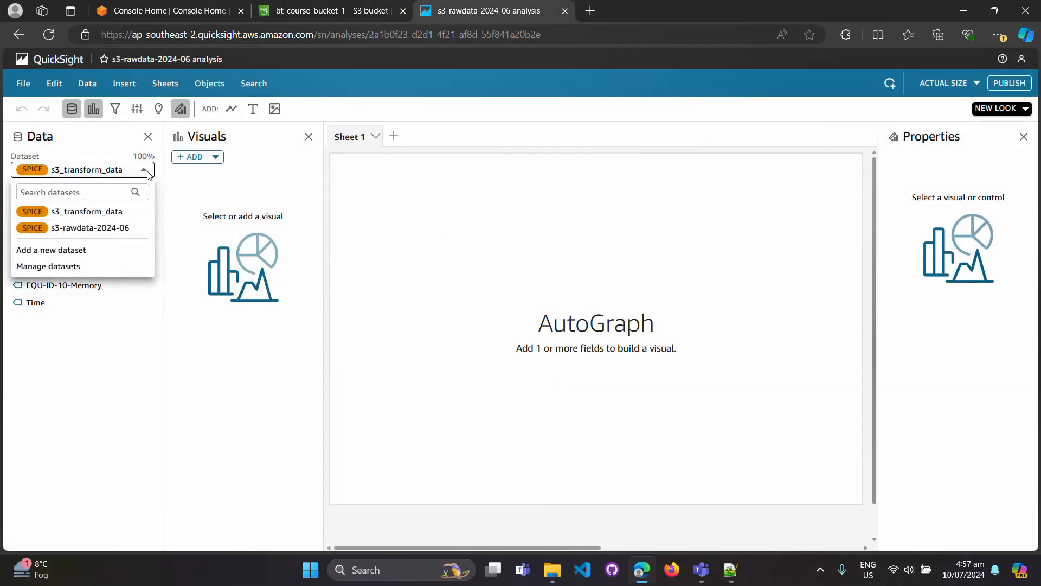
{"action": "left_click", "coordinate": [147, 173]}
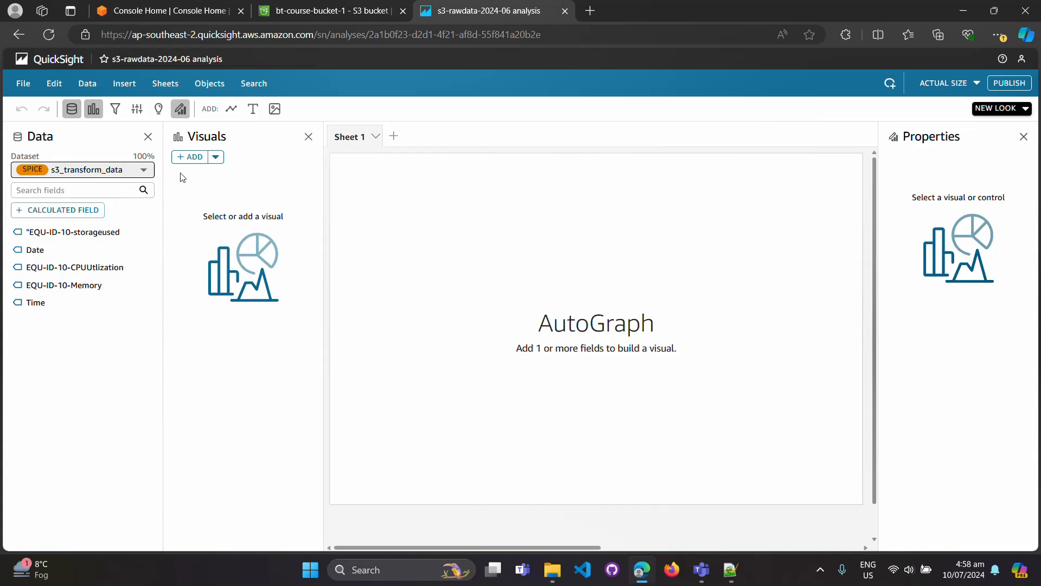
{"action": "left_click", "coordinate": [146, 171]}
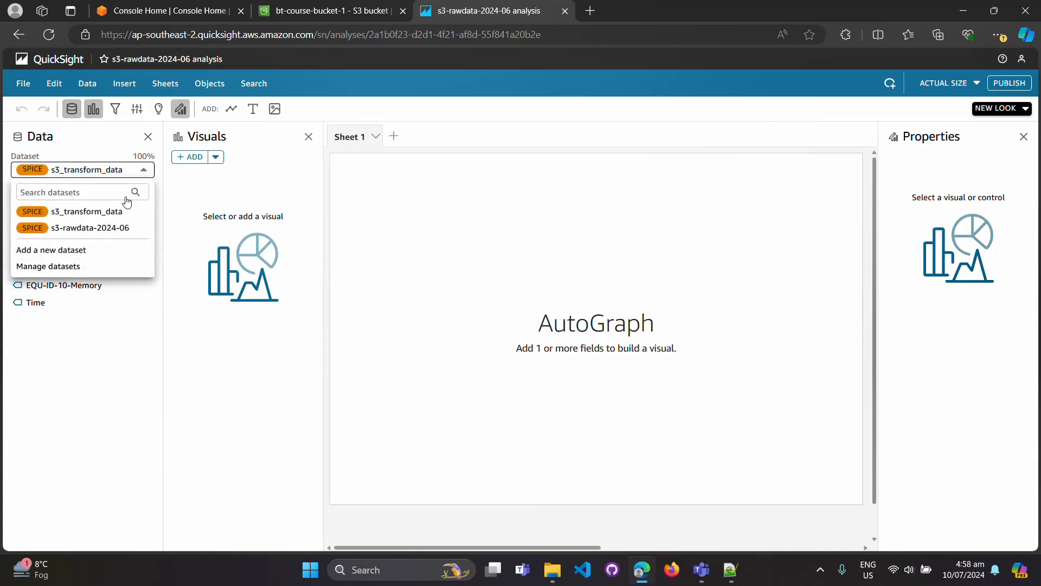
{"action": "left_click", "coordinate": [99, 228]}
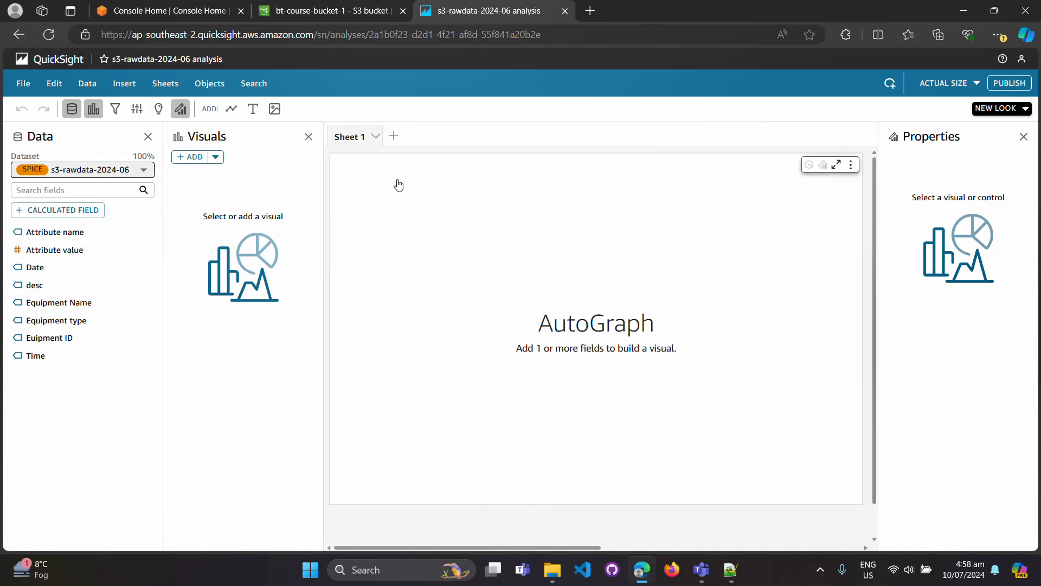
Add a Table visual to Sheet 1 and place the Date field under Value instead of Group by
{"action": "left_click", "coordinate": [217, 158]}
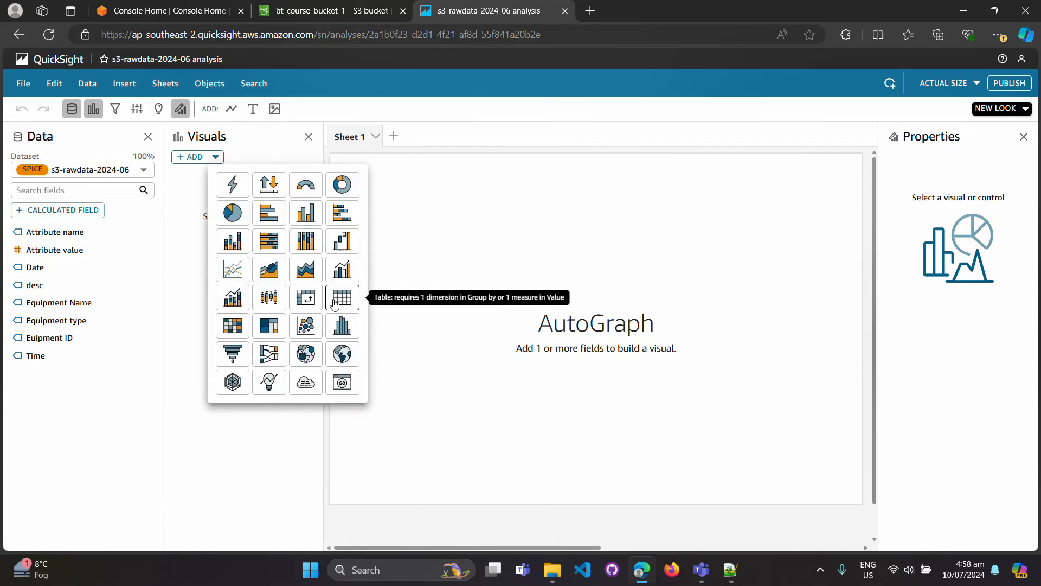
{"action": "left_click", "coordinate": [335, 303]}
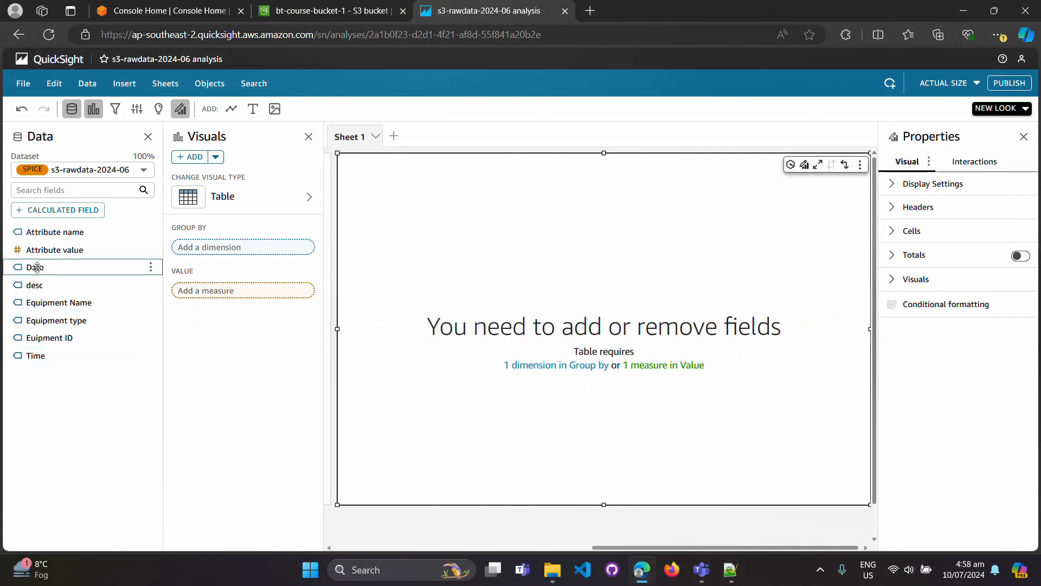
{"action": "left_click", "coordinate": [37, 267]}
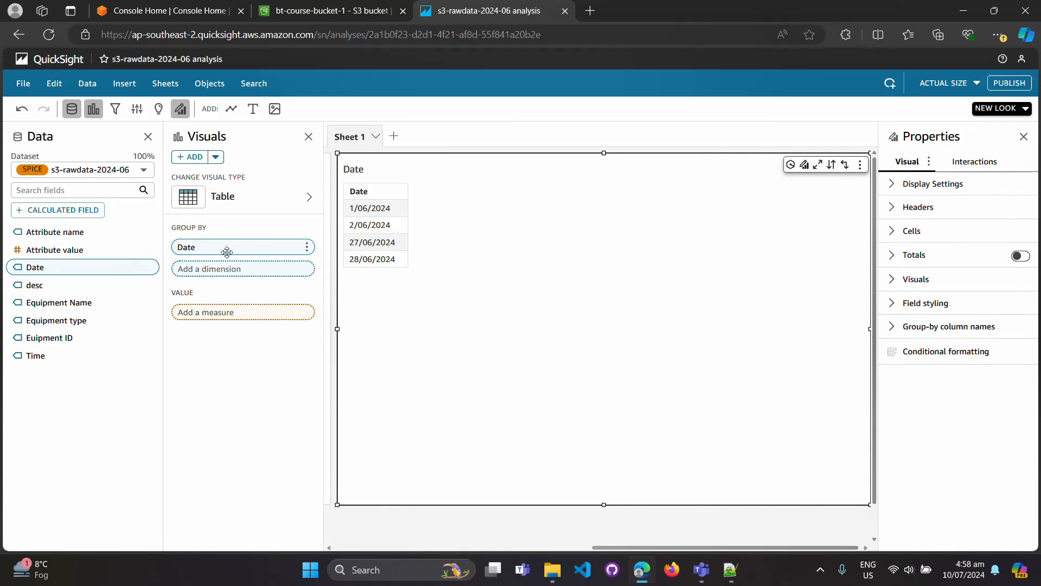
{"action": "left_click_drag", "start_coordinate": [264, 248], "coordinate": [258, 318]}
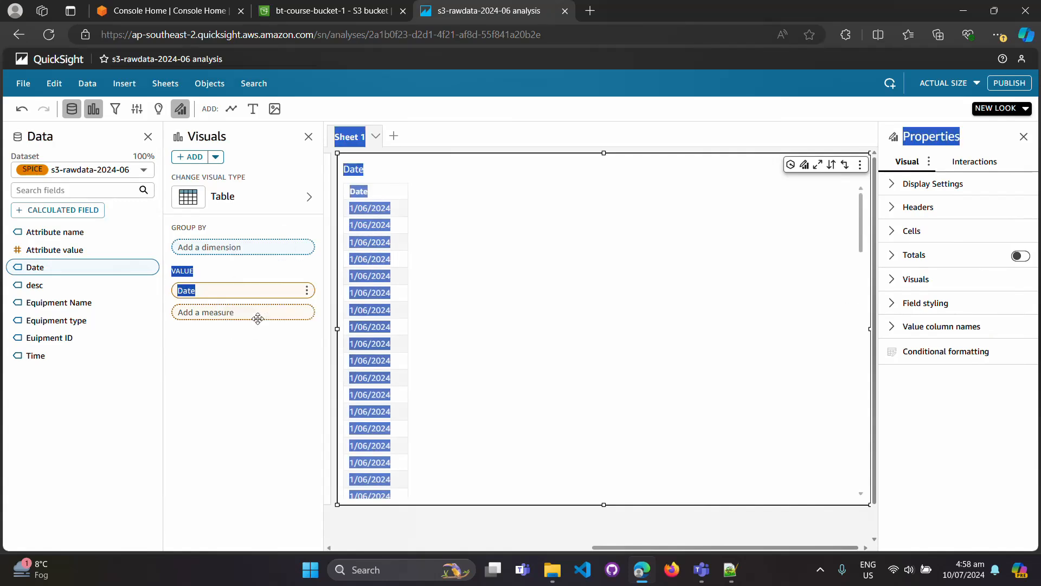
{"action": "left_click", "coordinate": [460, 258]}
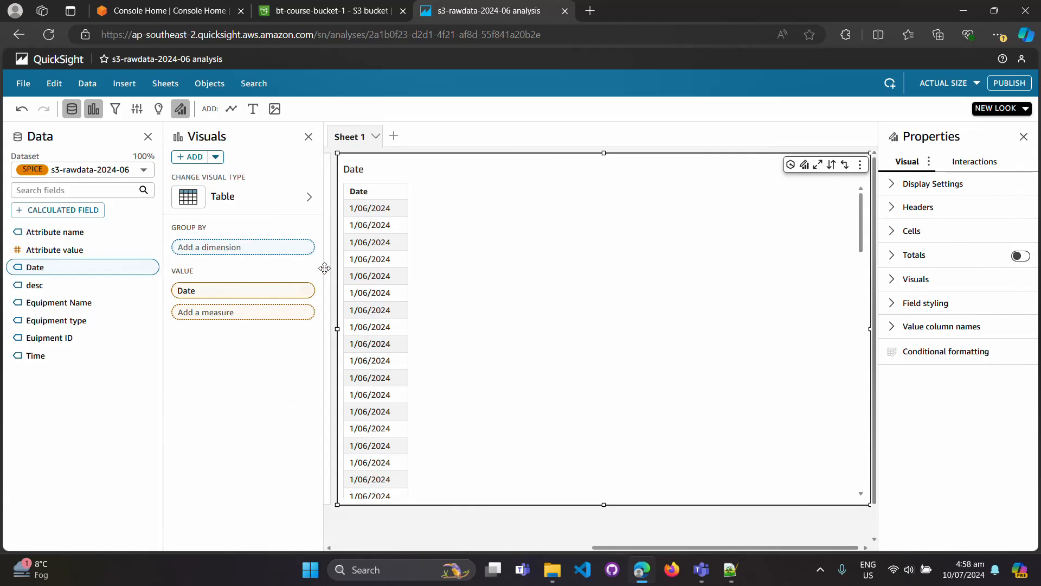
Add Euipment ID, Equipment Name and Equipment type as value columns after Date, keeping Group by empty
{"action": "left_click", "coordinate": [76, 338]}
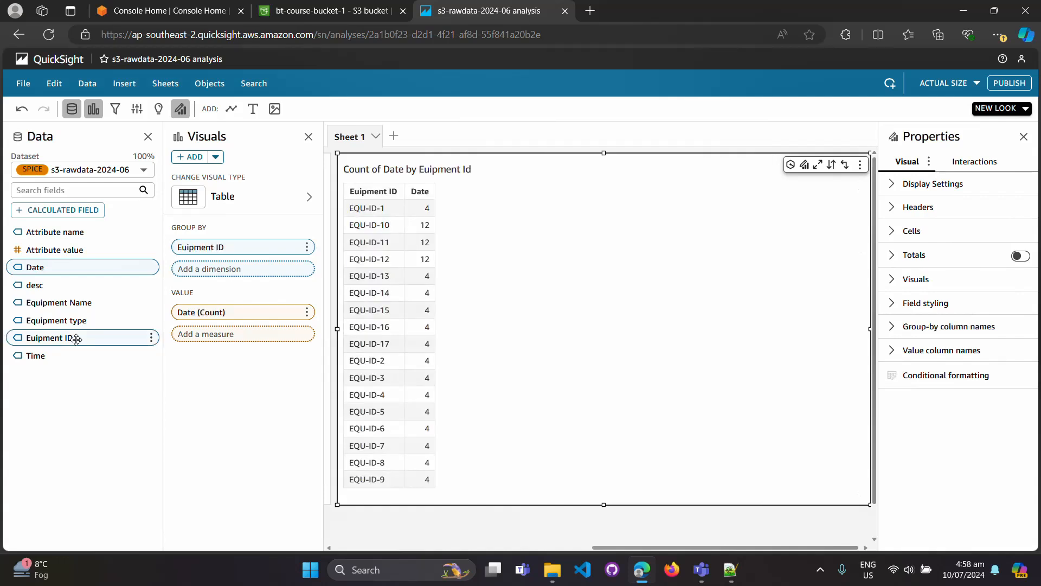
{"action": "left_click_drag", "start_coordinate": [203, 257], "coordinate": [226, 348]}
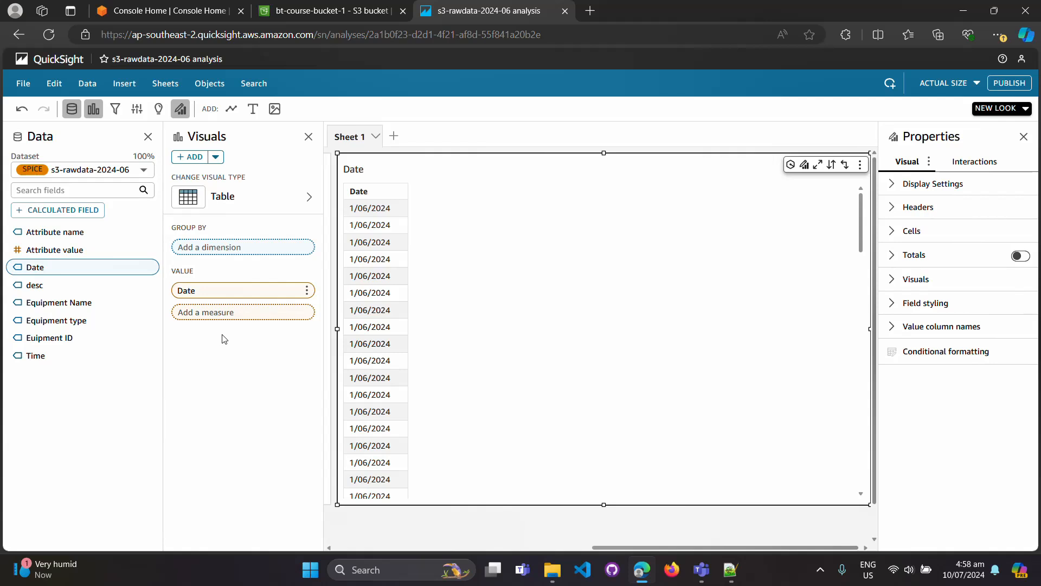
{"action": "left_click_drag", "start_coordinate": [54, 338], "coordinate": [234, 318]}
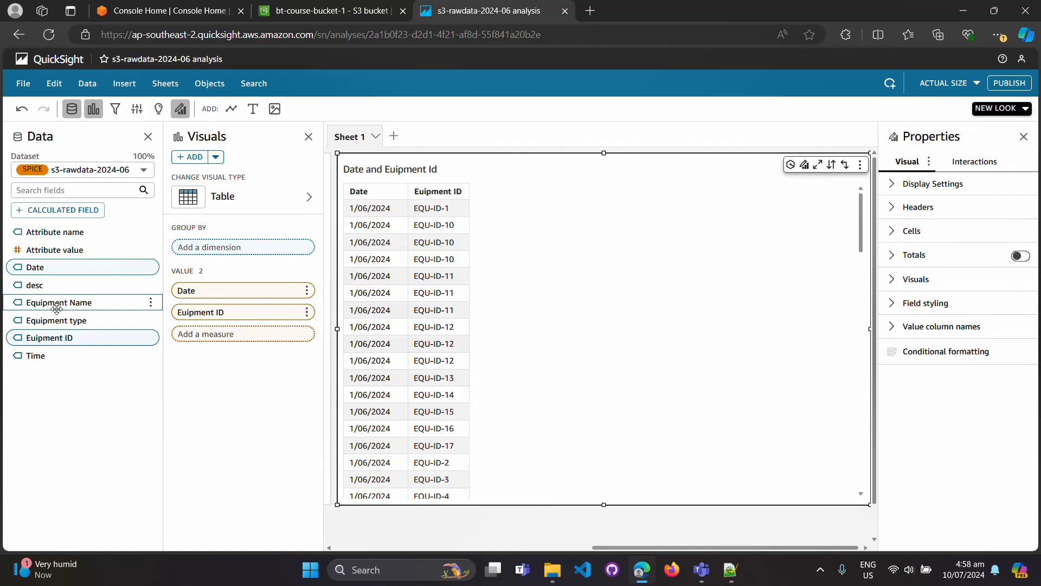
{"action": "left_click_drag", "start_coordinate": [52, 305], "coordinate": [247, 337]}
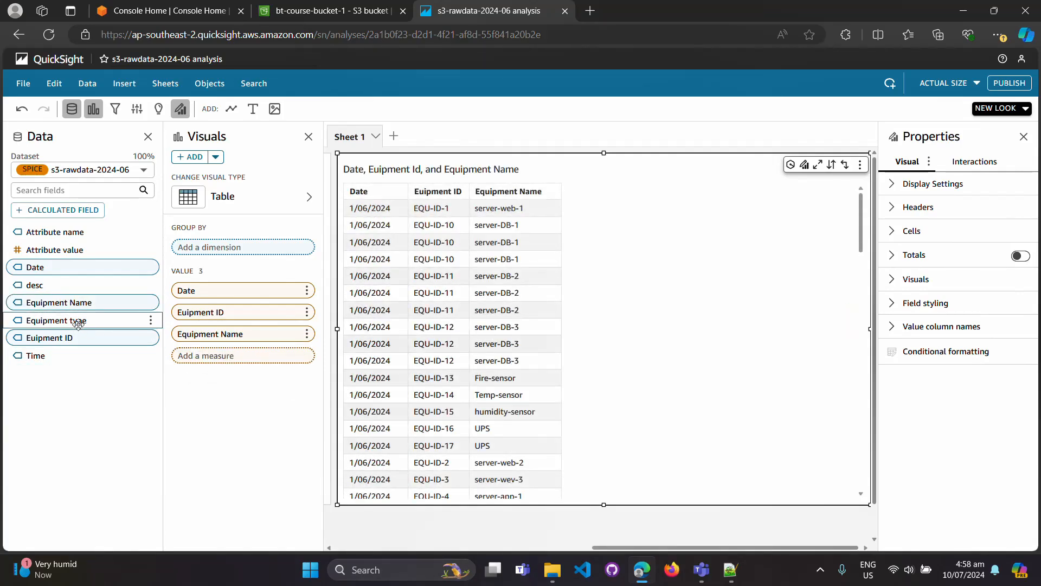
{"action": "left_click_drag", "start_coordinate": [89, 320], "coordinate": [230, 359]}
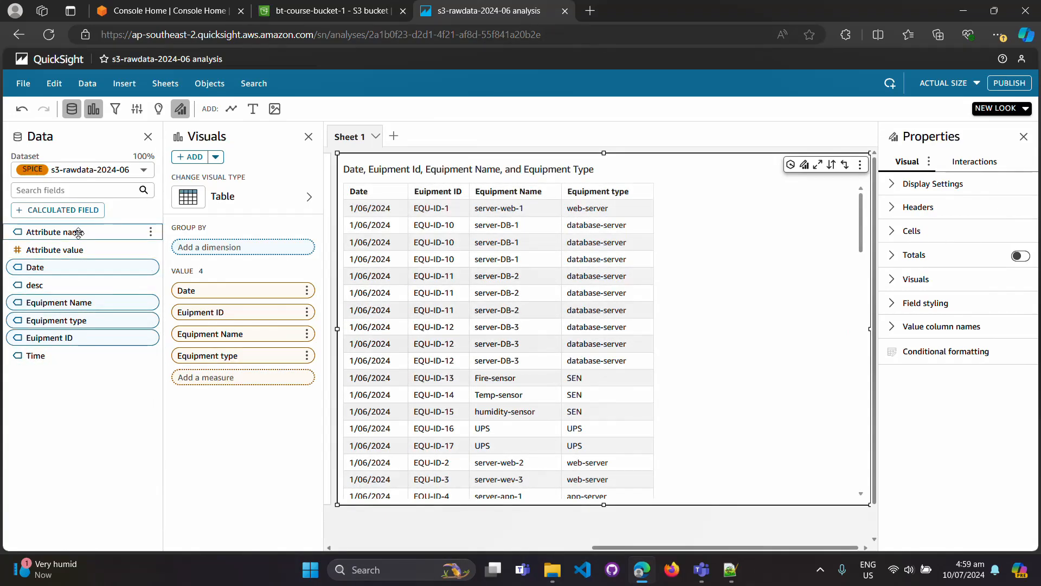
Add Attribute name, Attribute value and desc as the table's last value columns, and insert Time directly after Date
{"action": "left_click_drag", "start_coordinate": [78, 233], "coordinate": [228, 382]}
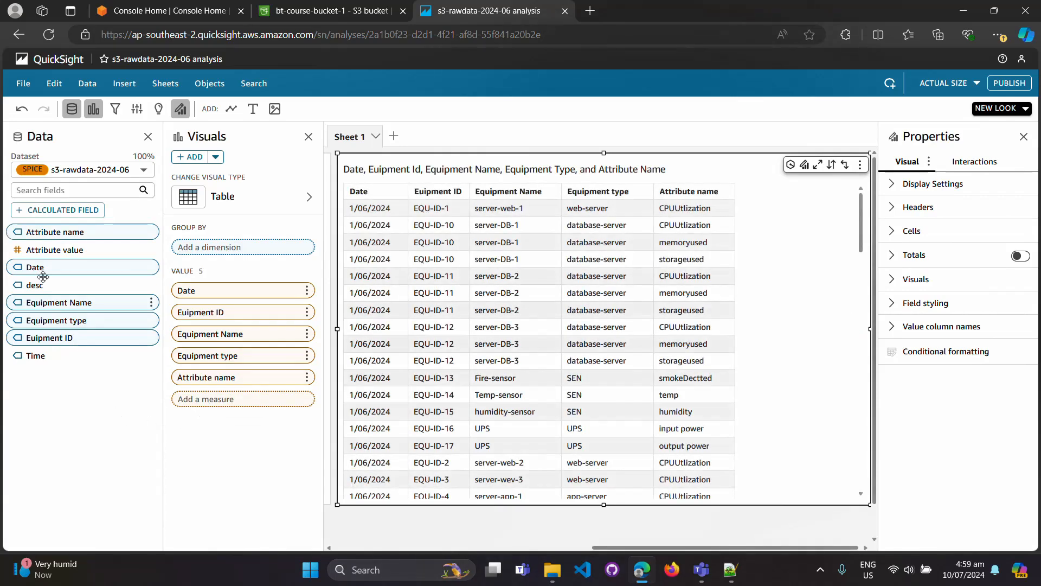
{"action": "left_click_drag", "start_coordinate": [42, 249], "coordinate": [231, 401]}
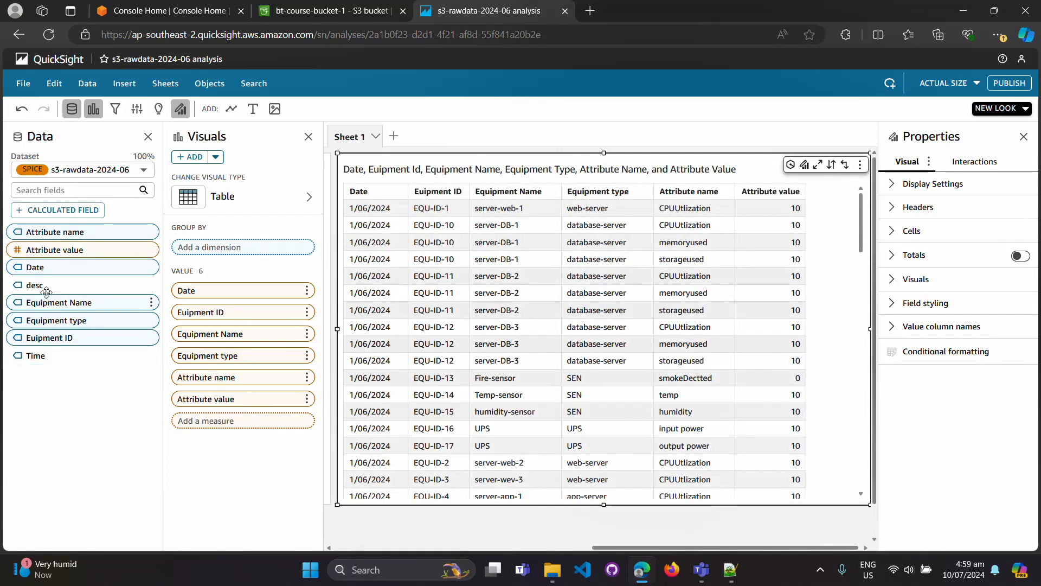
{"action": "left_click_drag", "start_coordinate": [33, 353], "coordinate": [225, 320]}
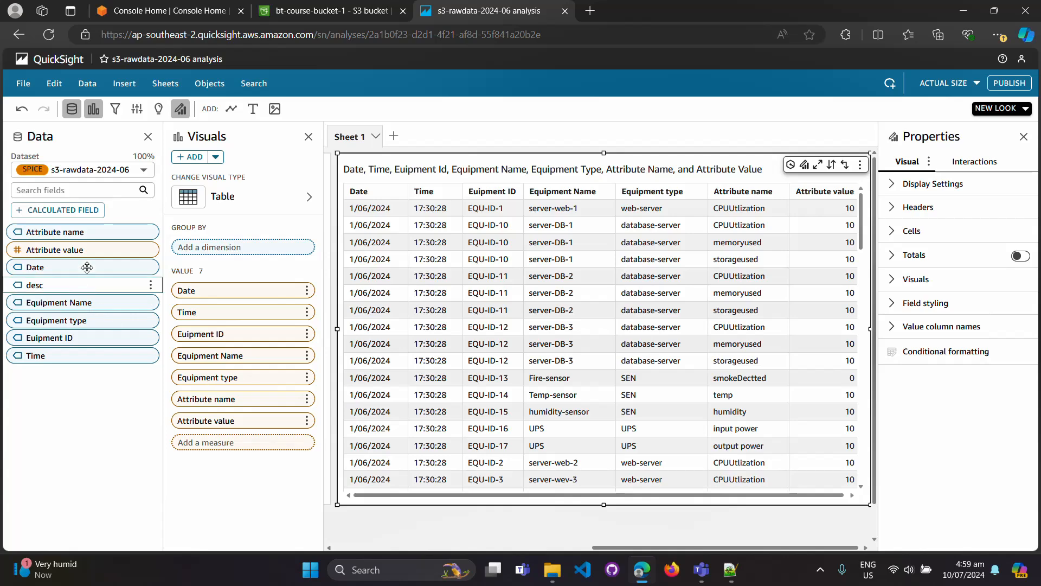
{"action": "left_click_drag", "start_coordinate": [42, 287], "coordinate": [221, 450]}
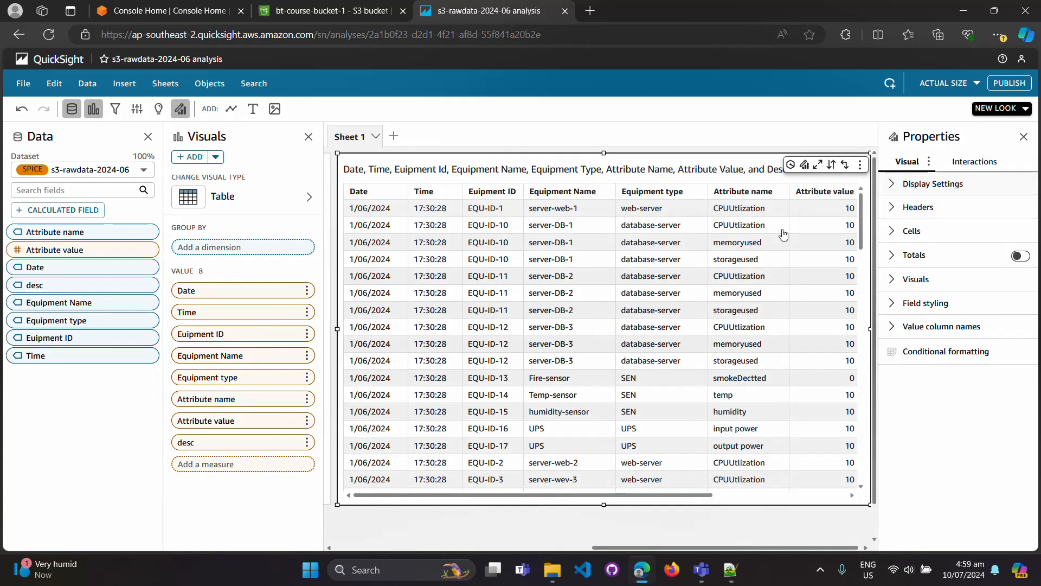
Try hiding the table visual's title in its display settings, and show the title again
{"action": "left_click", "coordinate": [894, 184]}
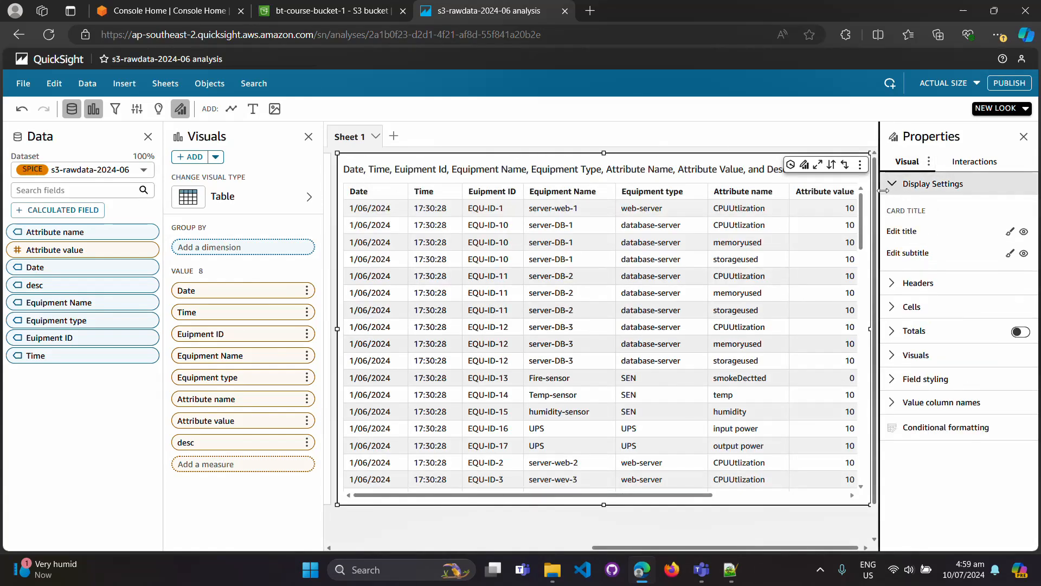
{"action": "left_click", "coordinate": [1023, 232]}
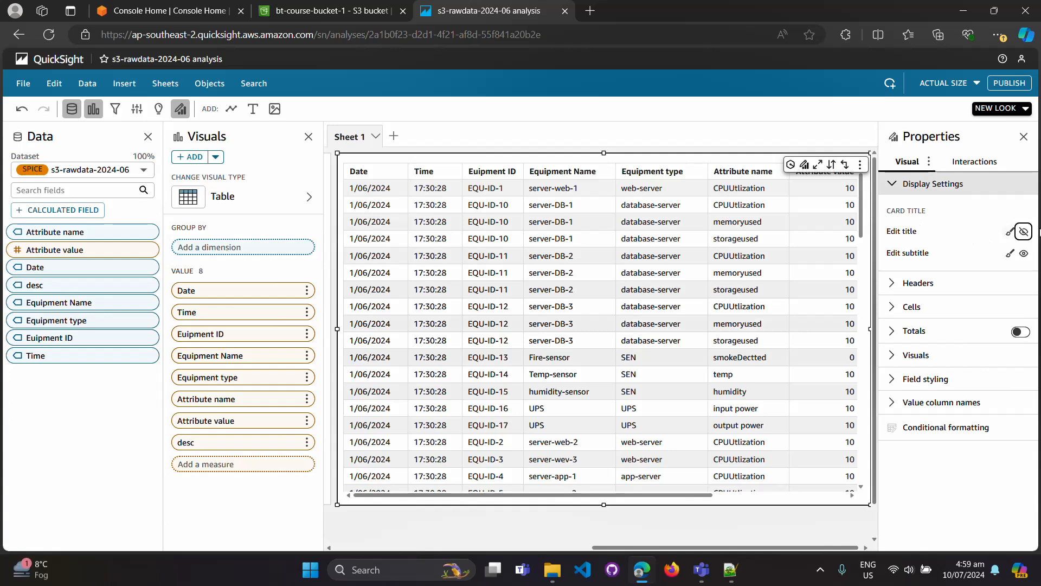
{"action": "left_click", "coordinate": [1024, 233]}
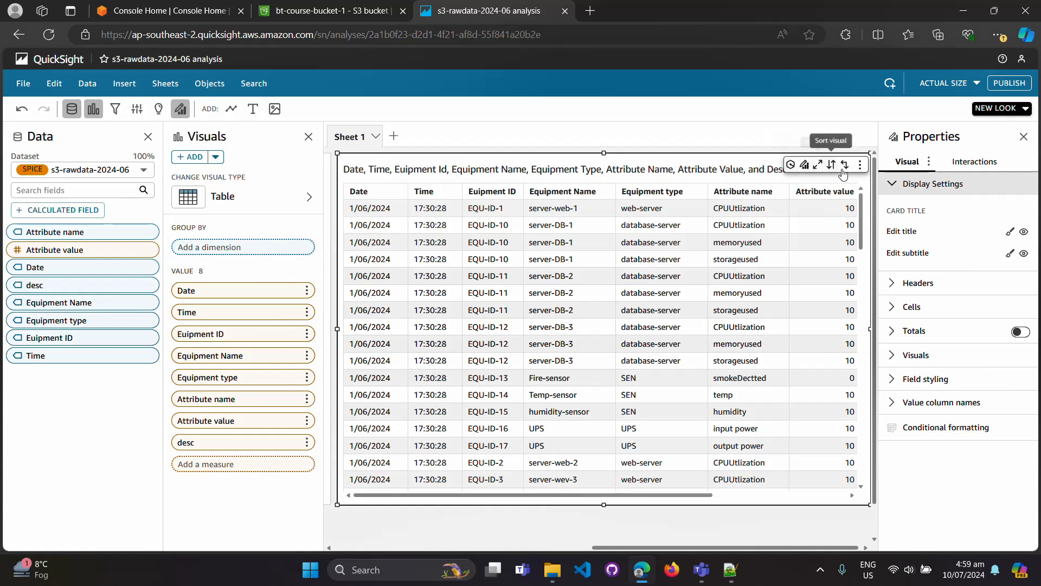
Examine the table visual's further options and its interaction settings
{"action": "left_click", "coordinate": [861, 165]}
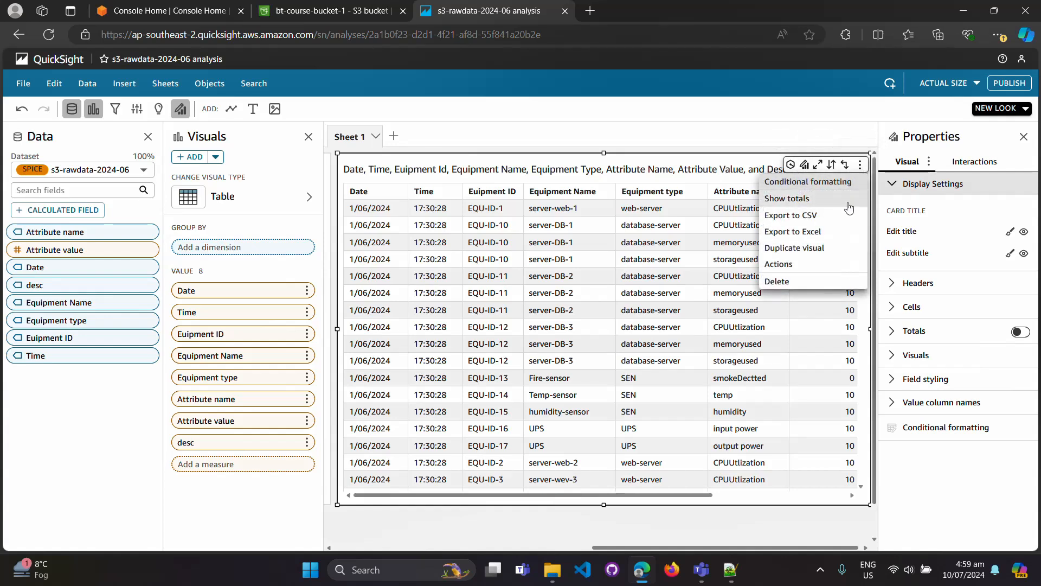
{"action": "left_click", "coordinate": [635, 122]}
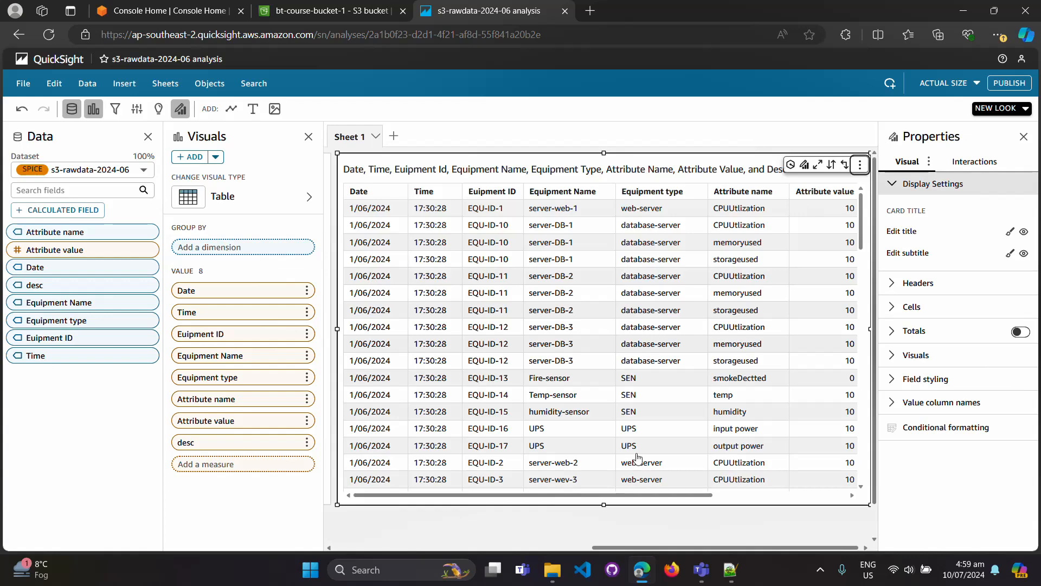
{"action": "left_click_drag", "start_coordinate": [649, 499], "coordinate": [569, 497]}
{"action": "left_click", "coordinate": [975, 161]}
{"action": "left_click", "coordinate": [908, 161]}
Try toggling the visibility of the table's title and subtitle, leaving both switched on
{"action": "left_click", "coordinate": [1024, 233]}
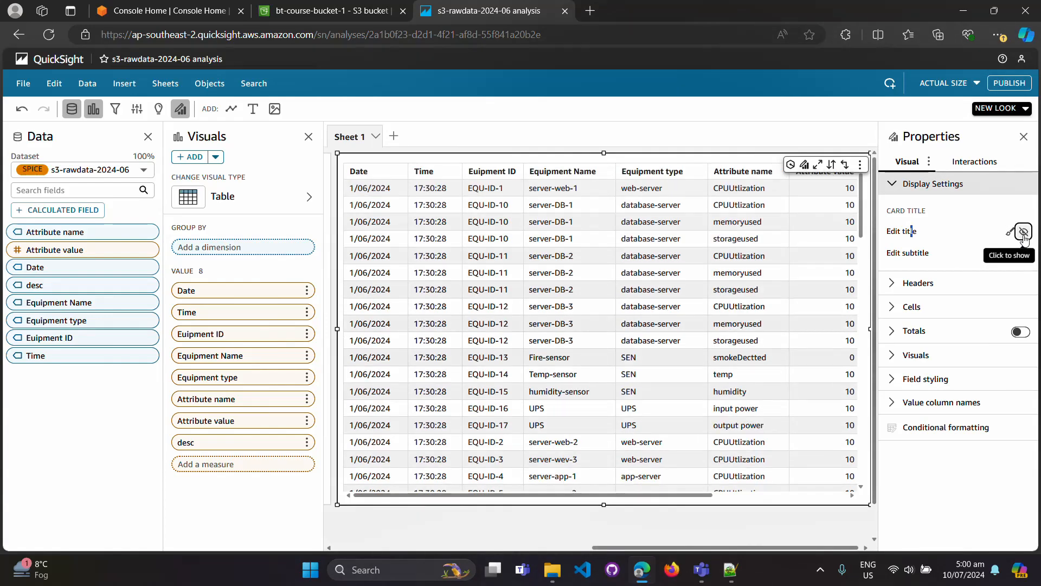
{"action": "left_click", "coordinate": [1023, 233]}
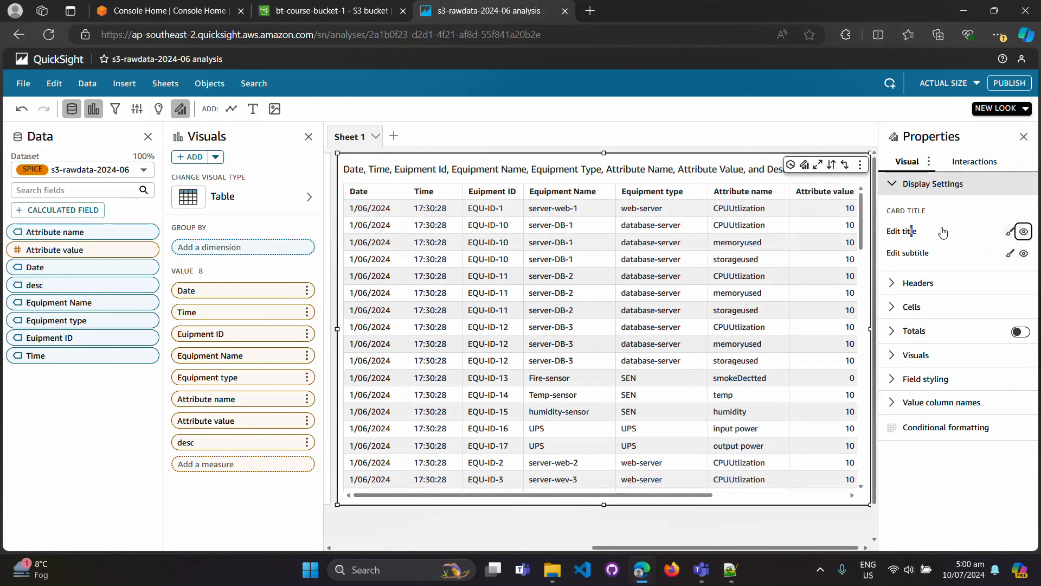
{"action": "triple_click", "coordinate": [910, 211]}
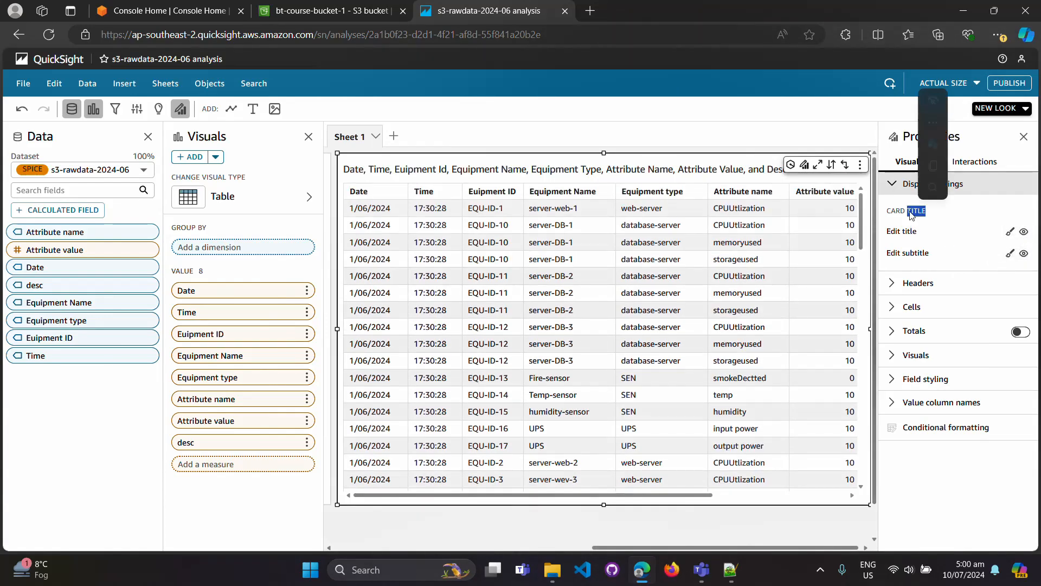
{"action": "left_click", "coordinate": [1024, 232]}
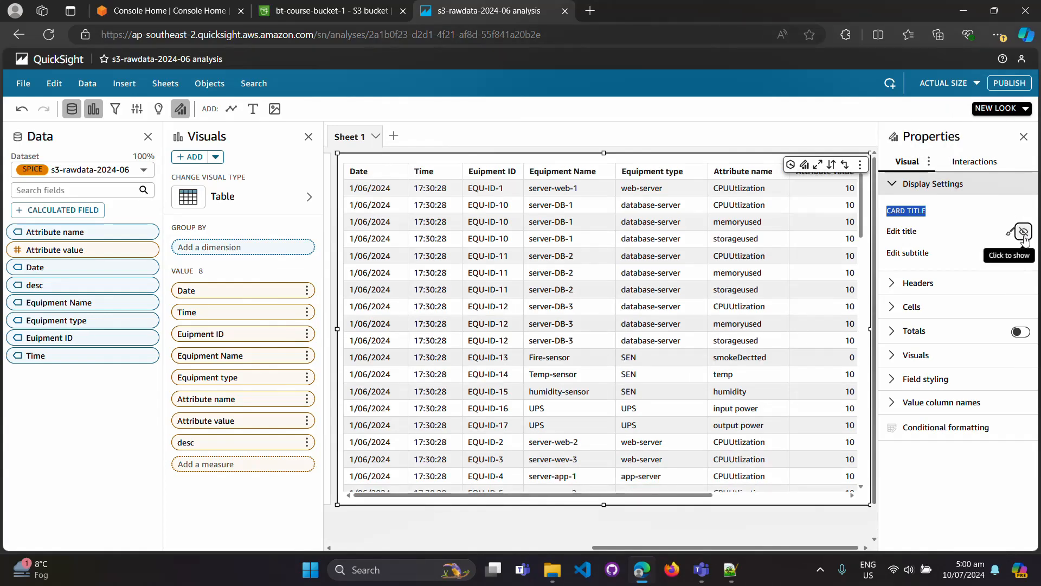
{"action": "left_click", "coordinate": [1024, 237]}
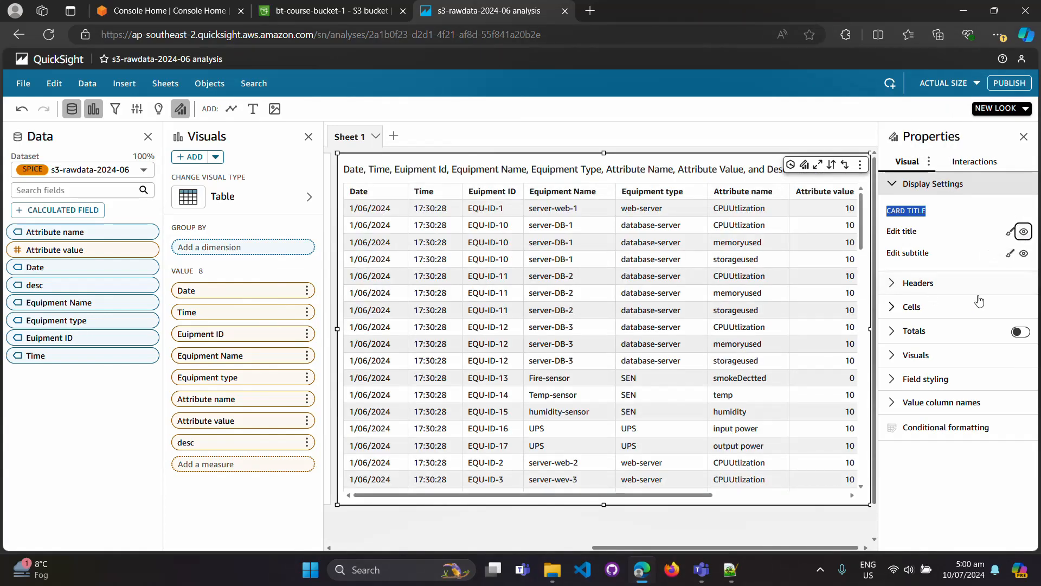
{"action": "left_click", "coordinate": [1023, 254]}
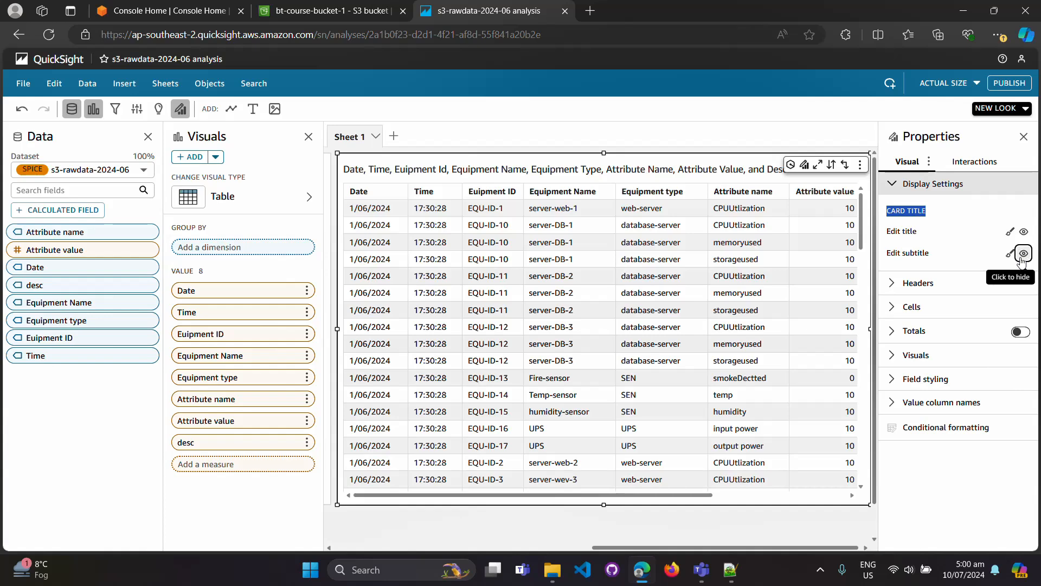
{"action": "left_click", "coordinate": [1023, 255]}
{"action": "left_click", "coordinate": [1024, 232]}
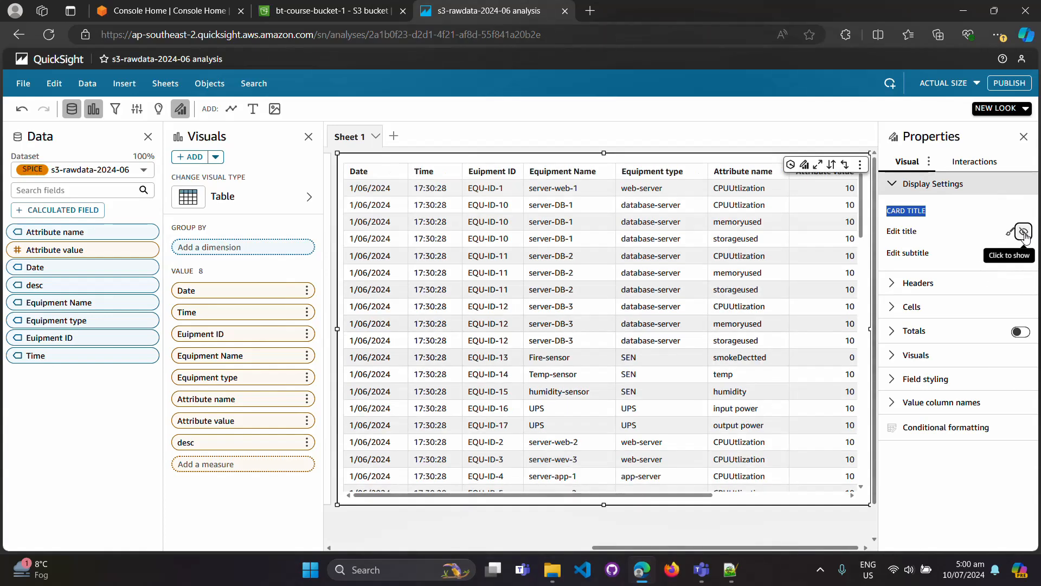
{"action": "left_click", "coordinate": [1024, 233]}
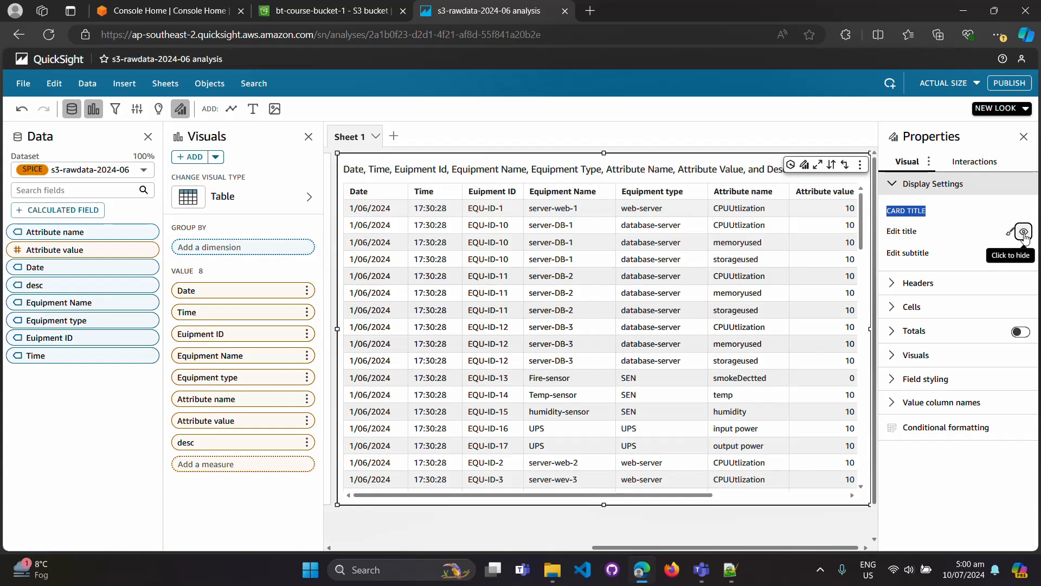
{"action": "left_click", "coordinate": [1024, 233]}
{"action": "left_click", "coordinate": [1024, 232]}
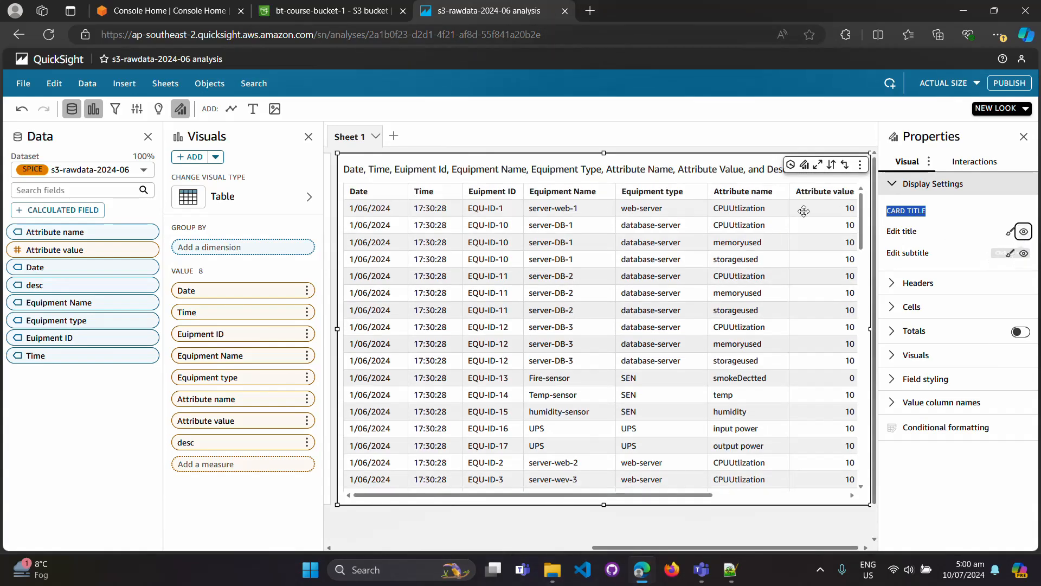
Replace the table visual's default title with "Raw Table" and save it
{"action": "double_click", "coordinate": [704, 176]}
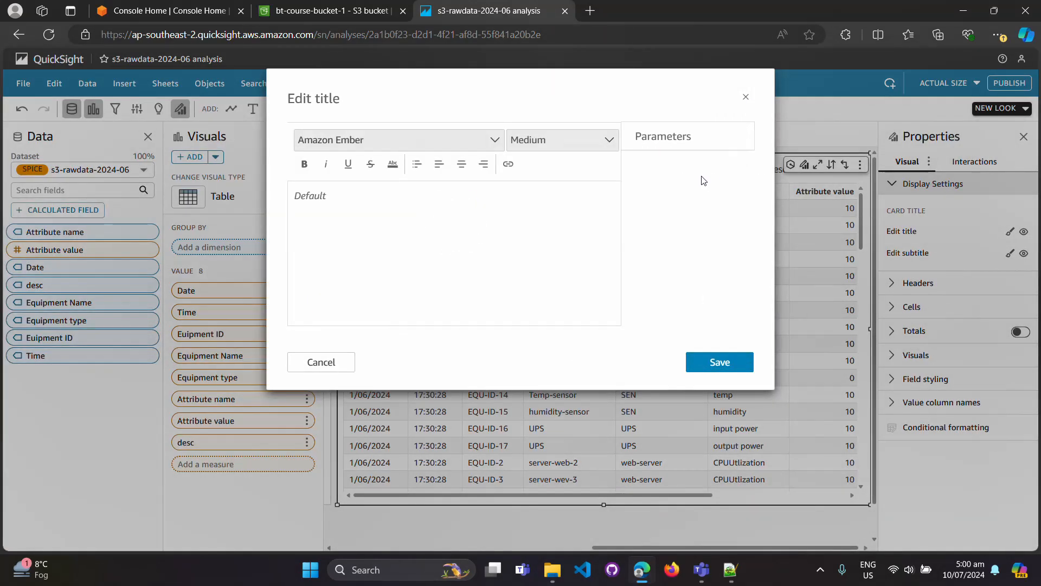
{"action": "left_click", "coordinate": [745, 98]}
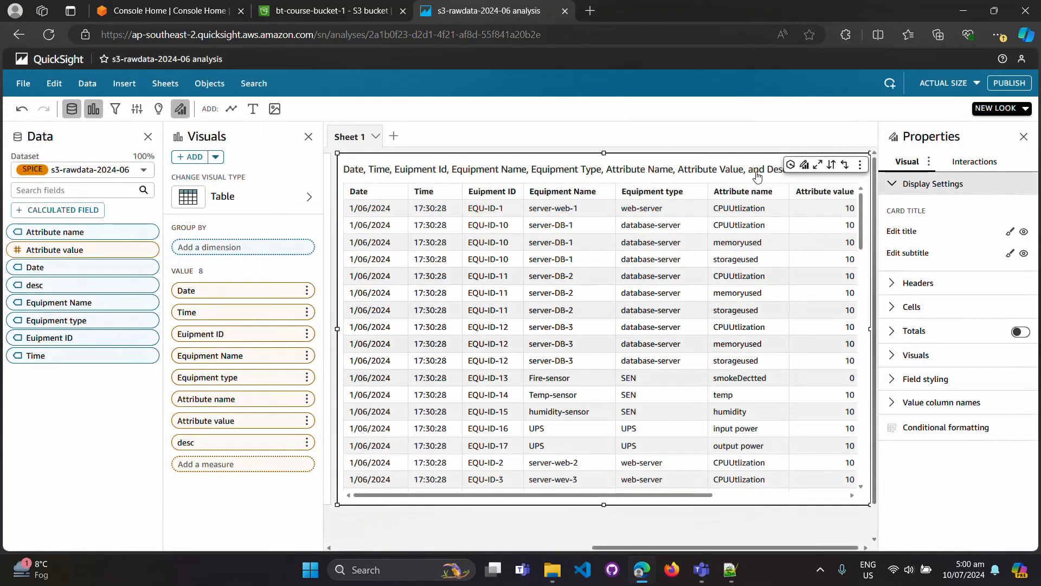
{"action": "double_click", "coordinate": [768, 169]}
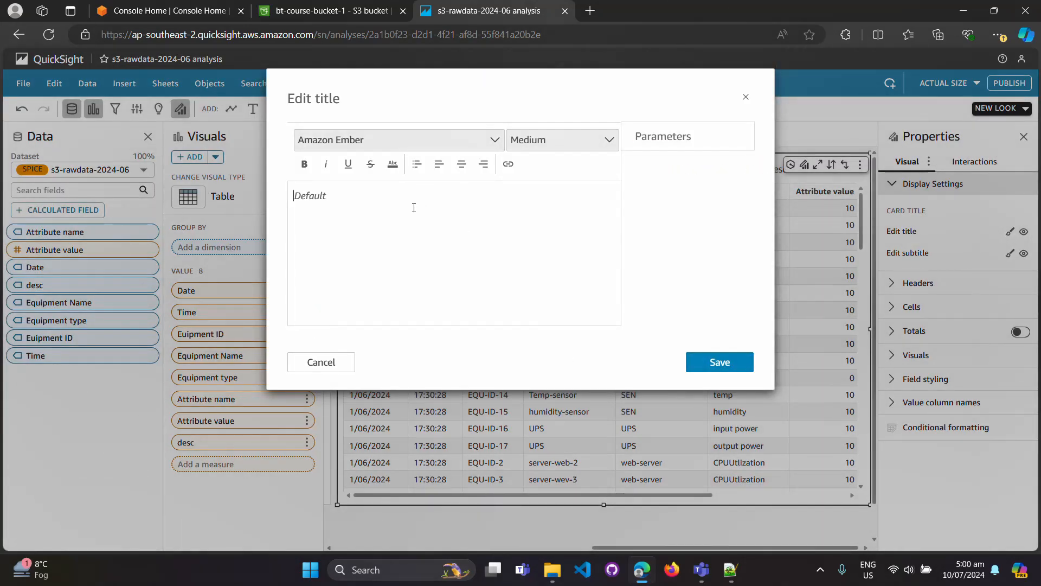
{"action": "type", "text": "Raw Table"}
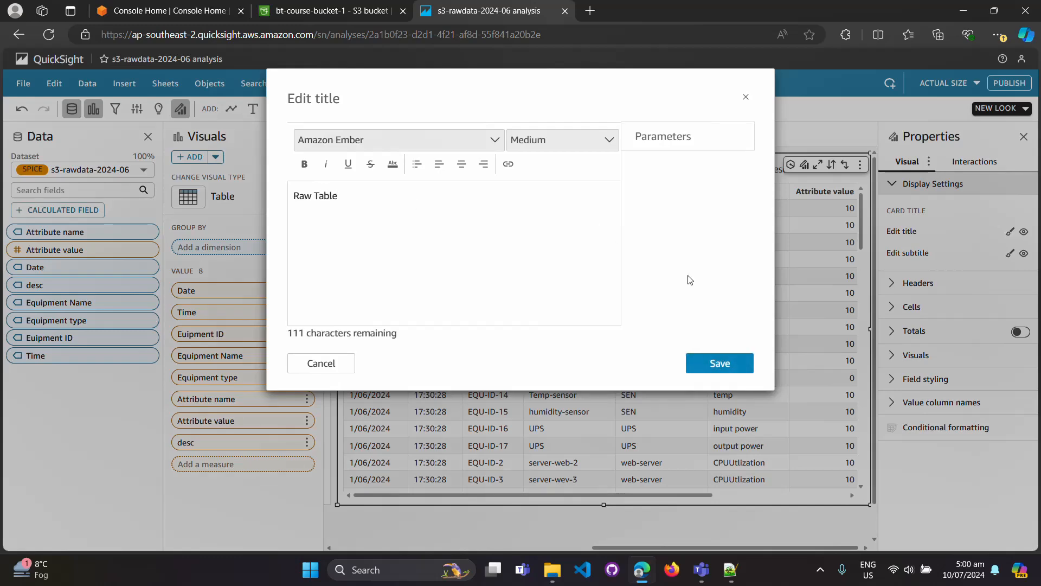
{"action": "left_click", "coordinate": [691, 368]}
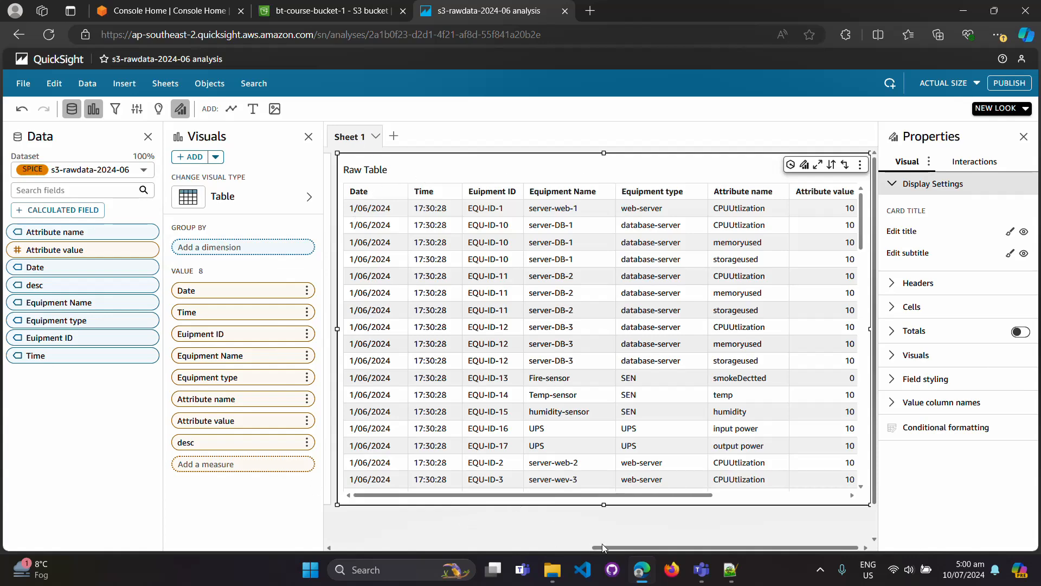
Add a Pie chart visual to Sheet 1 and move it to the right half of the sheet's top row
{"action": "left_click_drag", "start_coordinate": [602, 544], "coordinate": [636, 545]}
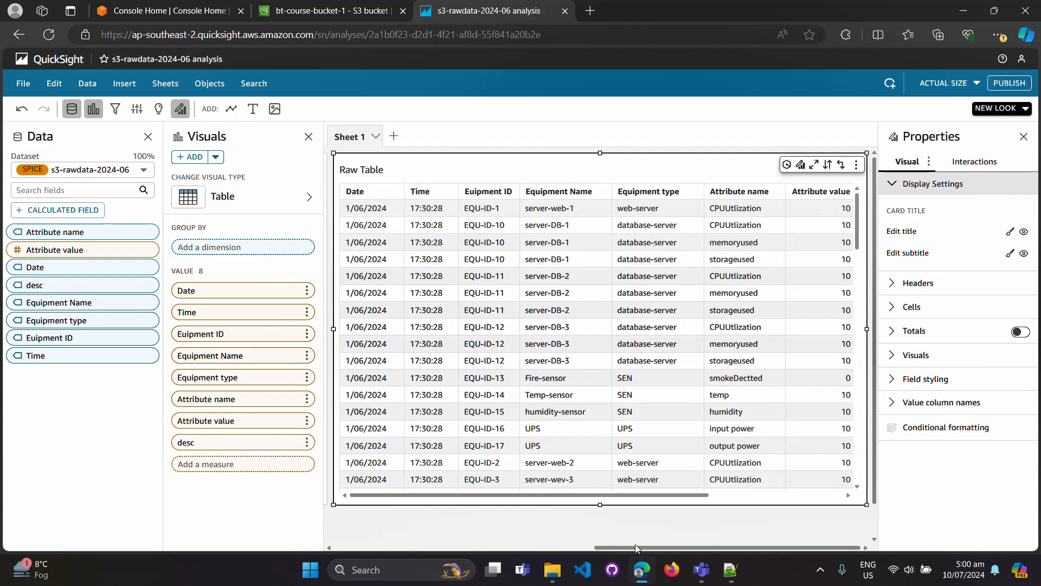
{"action": "left_click", "coordinate": [215, 157]}
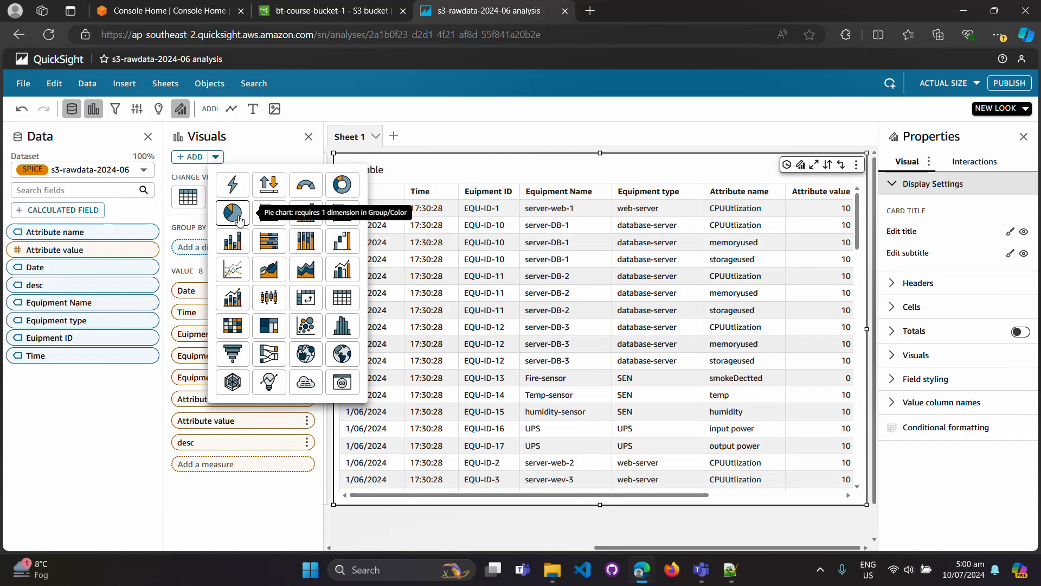
{"action": "left_click", "coordinate": [239, 217]}
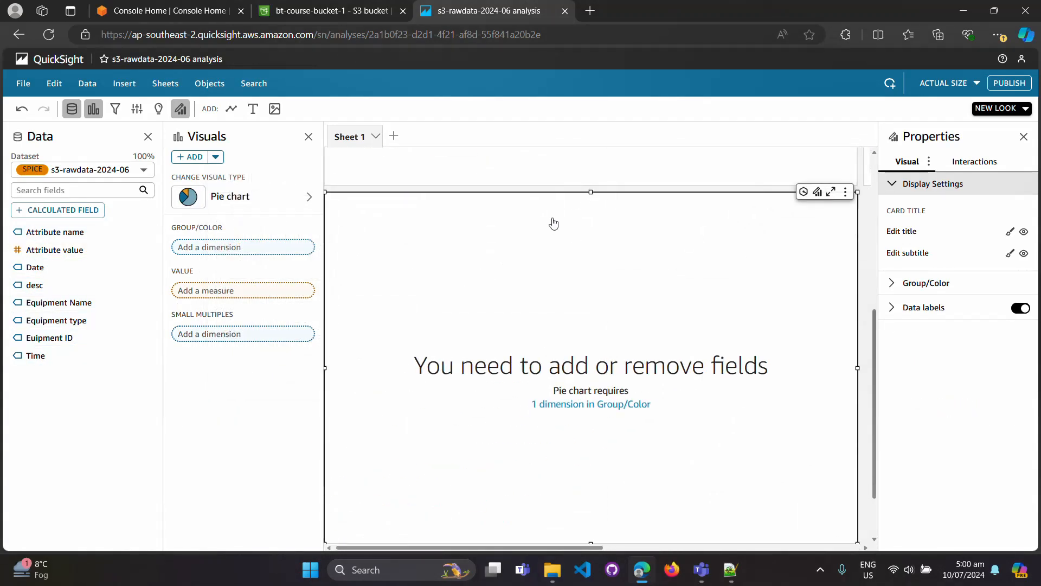
{"action": "left_click_drag", "start_coordinate": [544, 195], "coordinate": [543, 149]}
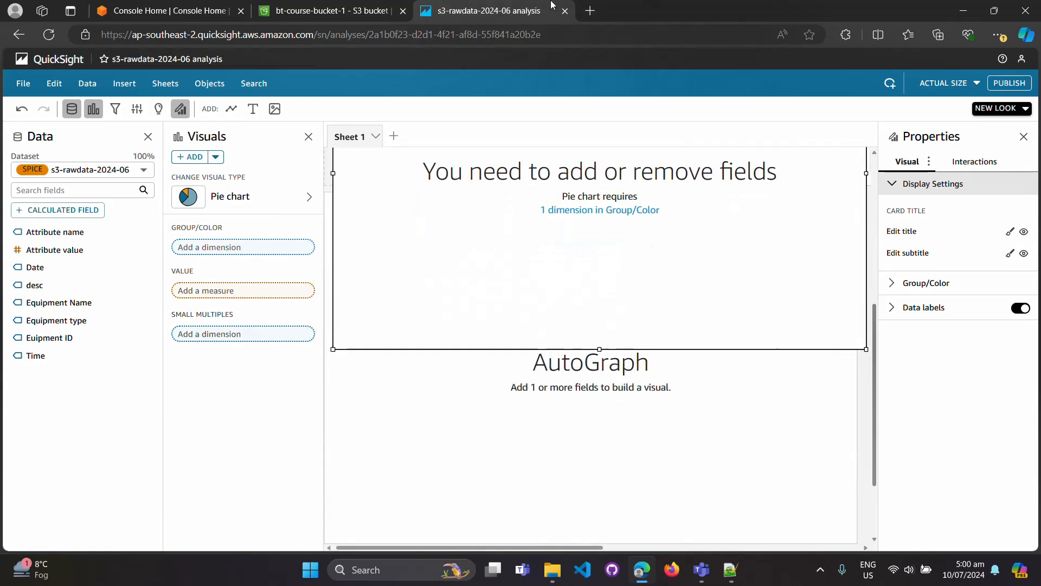
{"action": "scroll", "coordinate": [610, 254], "scroll_direction": "up", "scroll_amount": 5}
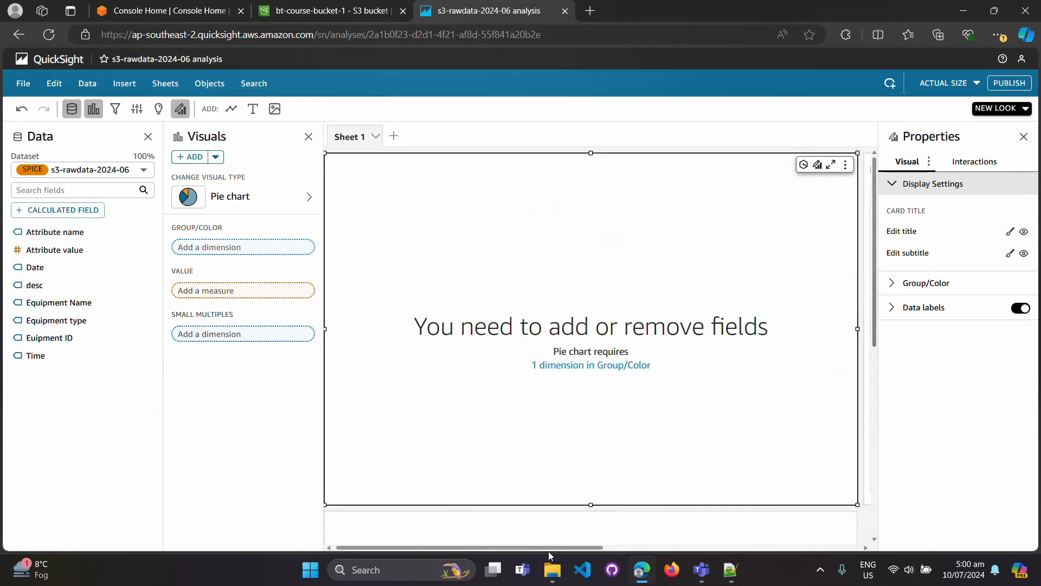
{"action": "left_click_drag", "start_coordinate": [549, 548], "coordinate": [409, 541]}
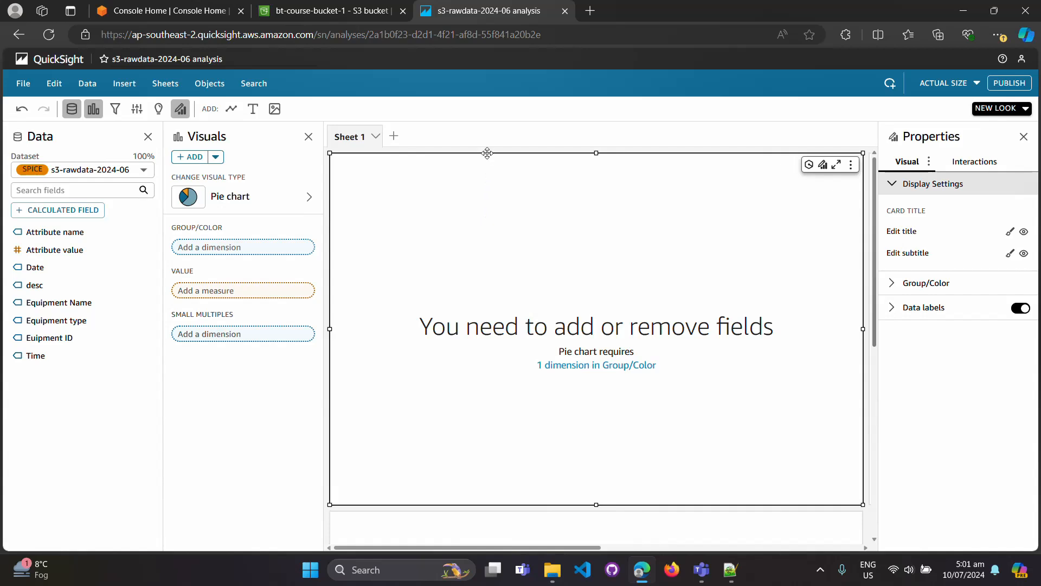
{"action": "left_click_drag", "start_coordinate": [488, 153], "coordinate": [1038, 162]}
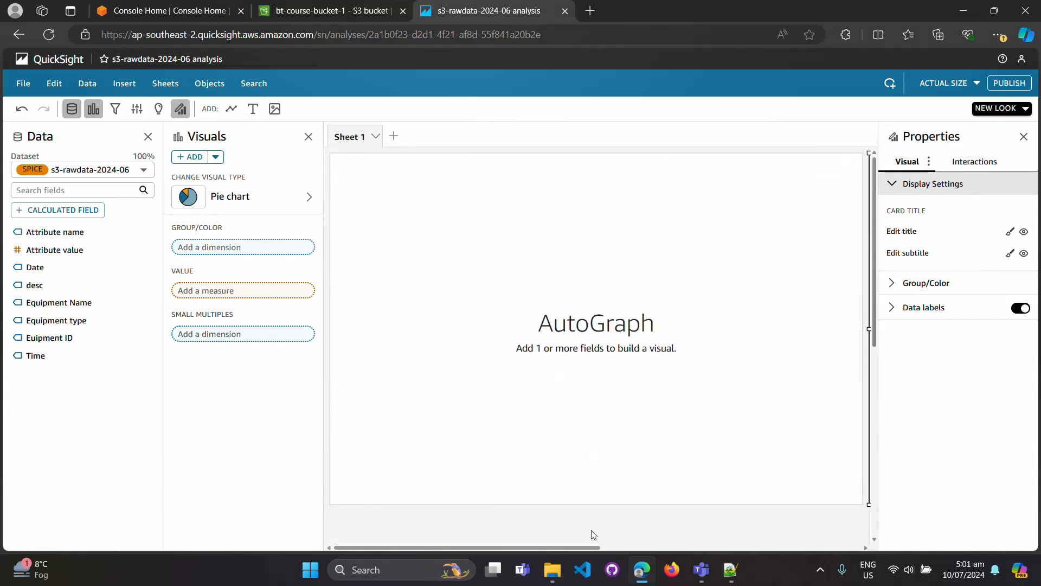
Move the Raw Table visual to the left half of the sheet's top row, beside the empty pie chart
{"action": "left_click_drag", "start_coordinate": [590, 551], "coordinate": [861, 549]}
{"action": "mouse_move", "coordinate": [875, 340]}
{"action": "left_mouse_down"}
{"action": "mouse_move", "coordinate": [873, 484]}
{"action": "mouse_move", "coordinate": [875, 352]}
{"action": "left_mouse_up"}
{"action": "scroll", "coordinate": [705, 326], "scroll_direction": "down", "scroll_amount": 5}
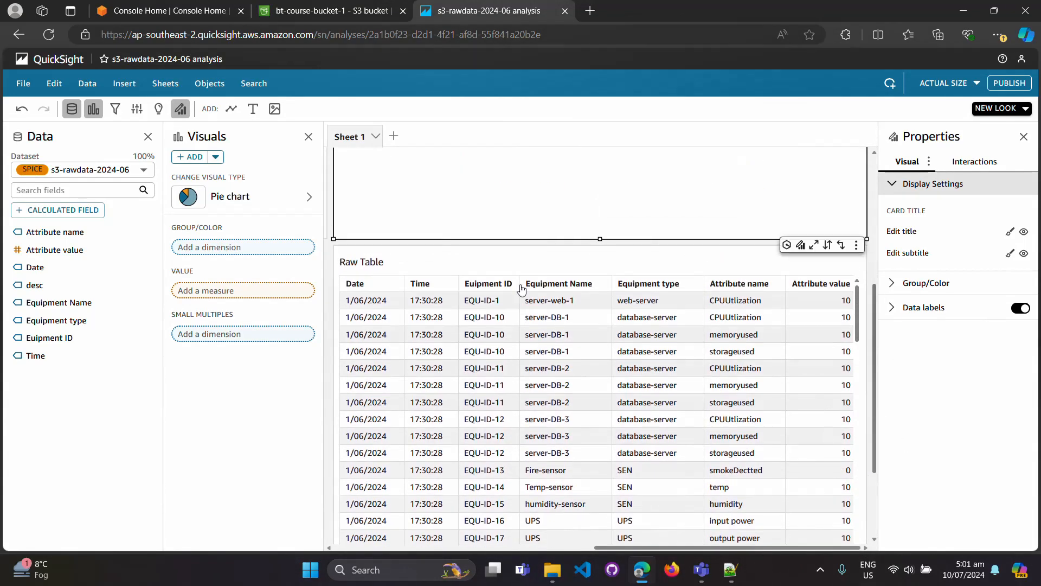
{"action": "left_click_drag", "start_coordinate": [519, 258], "coordinate": [46, 36]}
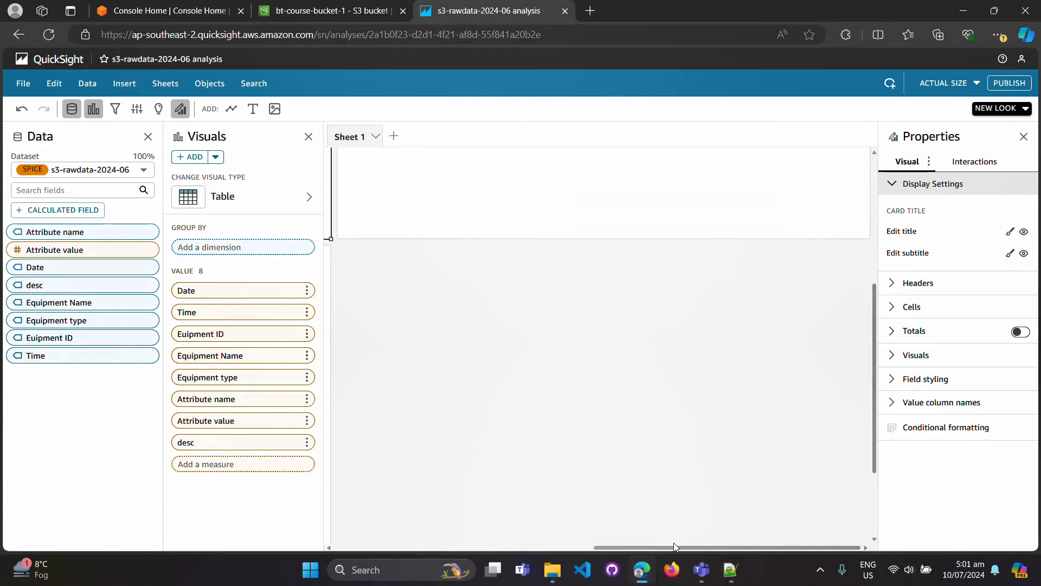
{"action": "left_click_drag", "start_coordinate": [667, 546], "coordinate": [405, 527]}
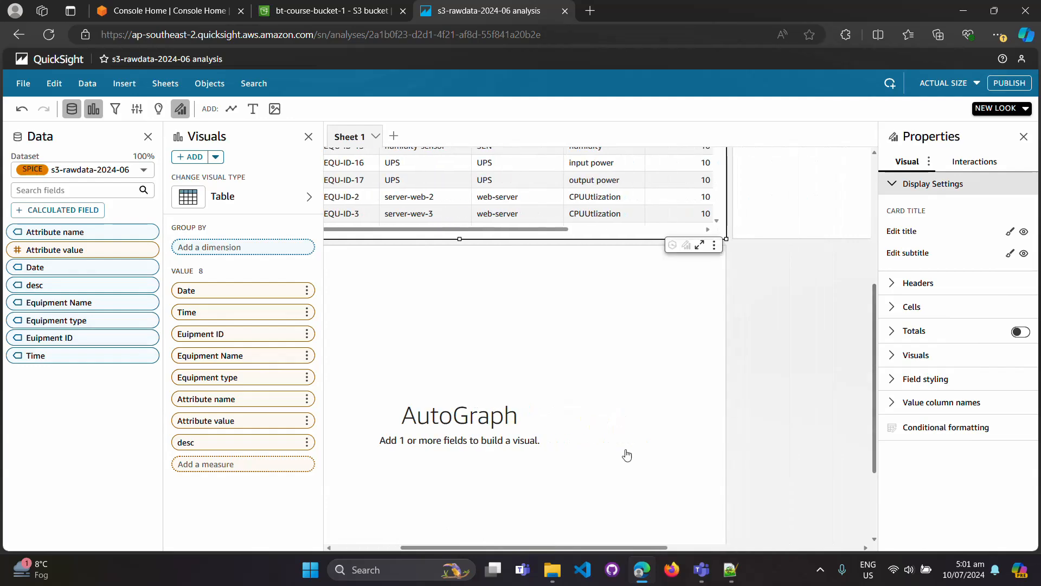
{"action": "scroll", "coordinate": [625, 453], "scroll_direction": "up", "scroll_amount": 5}
{"action": "scroll", "coordinate": [625, 454], "scroll_direction": "right", "scroll_amount": 2}
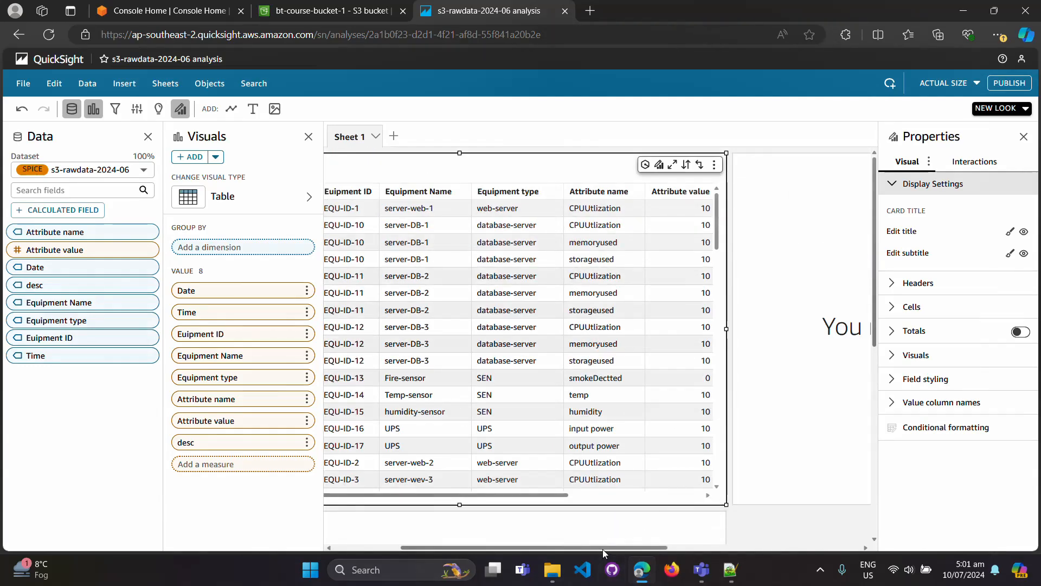
{"action": "left_click_drag", "start_coordinate": [601, 546], "coordinate": [799, 552]}
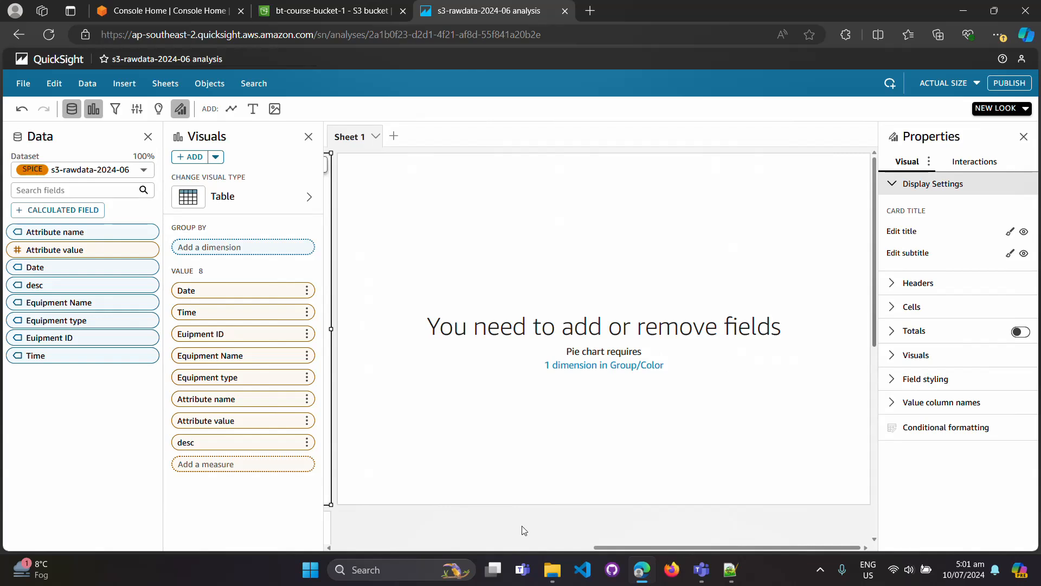
Add a Donut chart visual to Sheet 1
{"action": "left_click", "coordinate": [216, 157]}
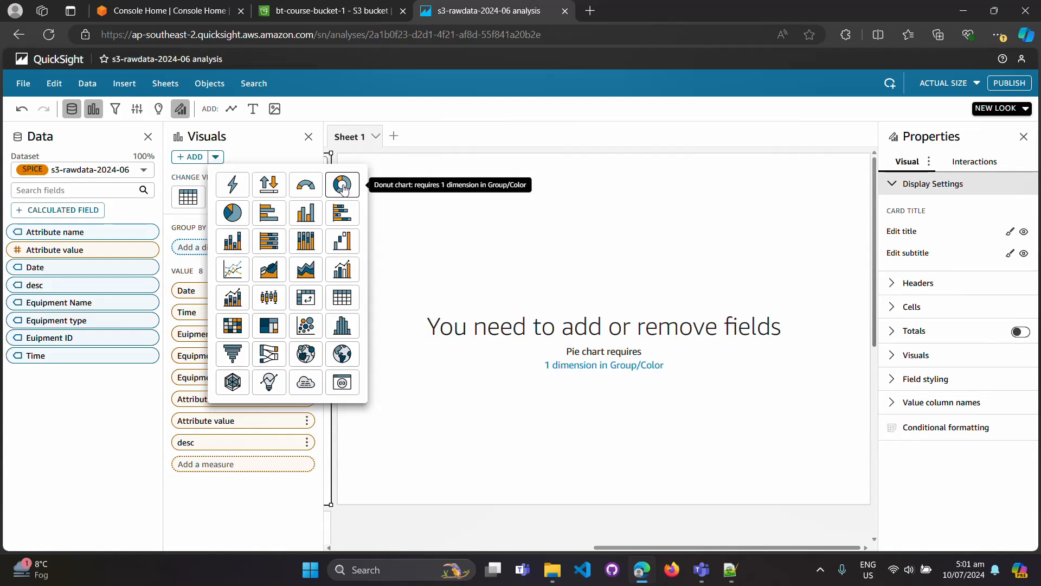
{"action": "left_click", "coordinate": [342, 185]}
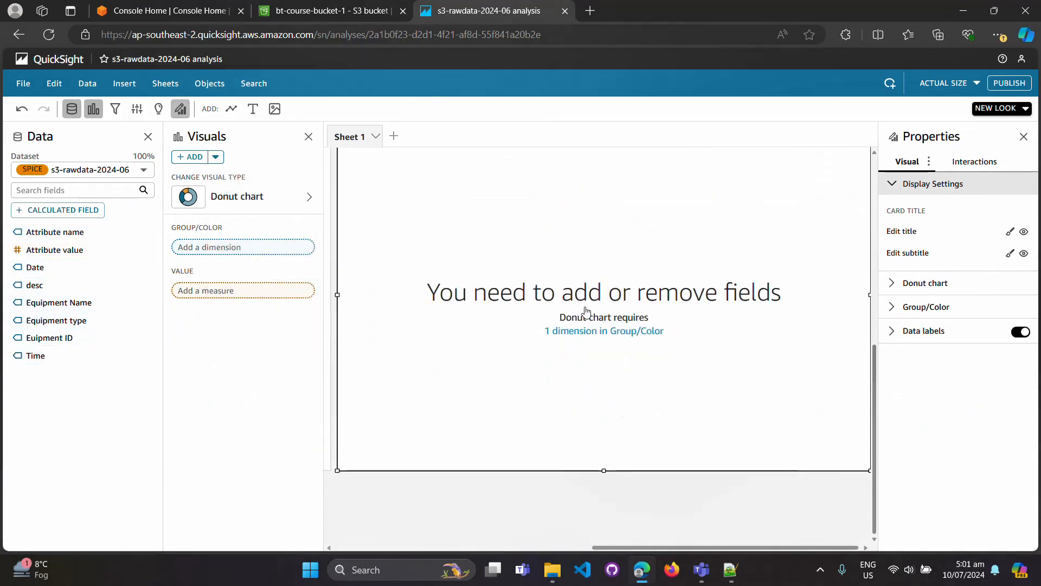
{"action": "scroll", "coordinate": [579, 351], "scroll_direction": "up", "scroll_amount": 5}
Assign the Equipment type field to the pie chart's Group/Color
{"action": "left_click", "coordinate": [580, 340]}
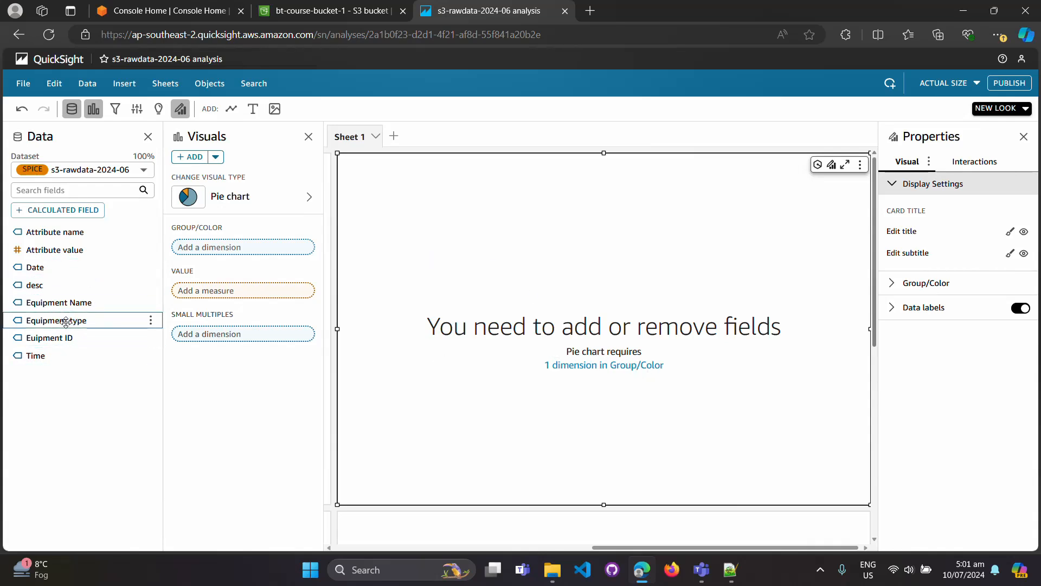
{"action": "left_click_drag", "start_coordinate": [120, 322], "coordinate": [252, 254]}
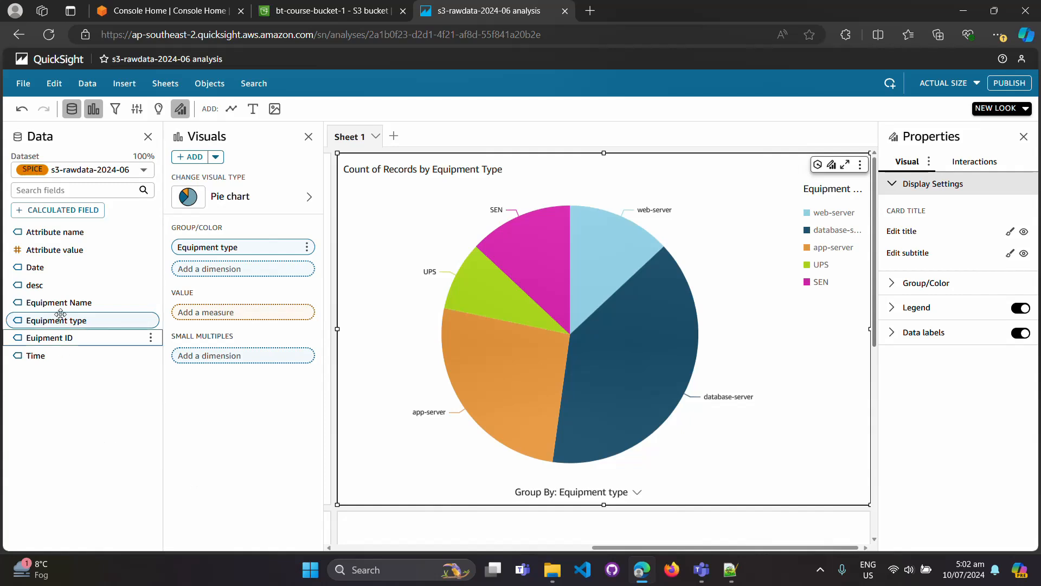
Change the pie chart's title to "Equipment Type" and save it
{"action": "left_click_drag", "start_coordinate": [874, 317], "coordinate": [871, 253]}
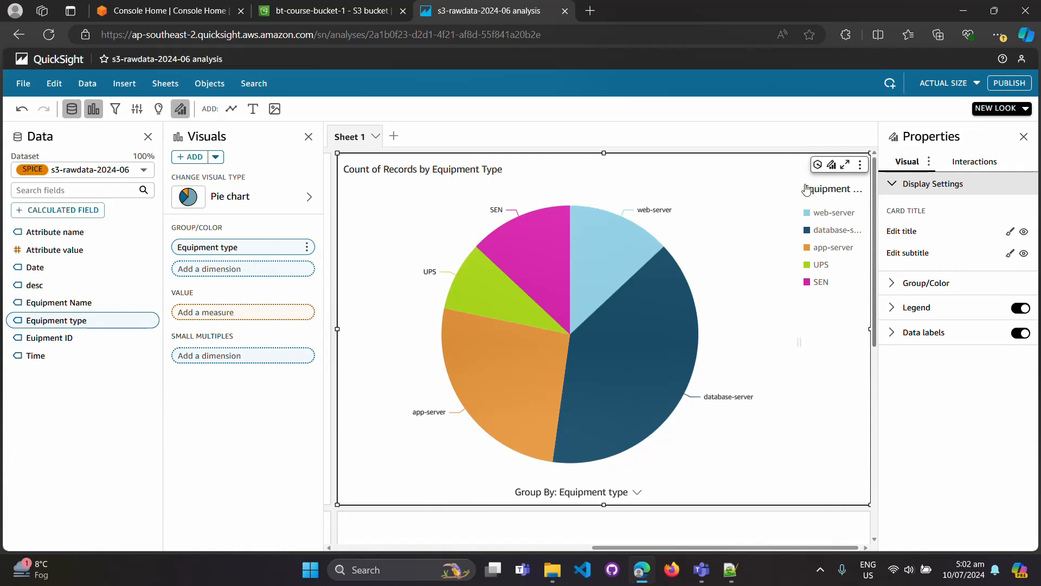
{"action": "double_click", "coordinate": [724, 167]}
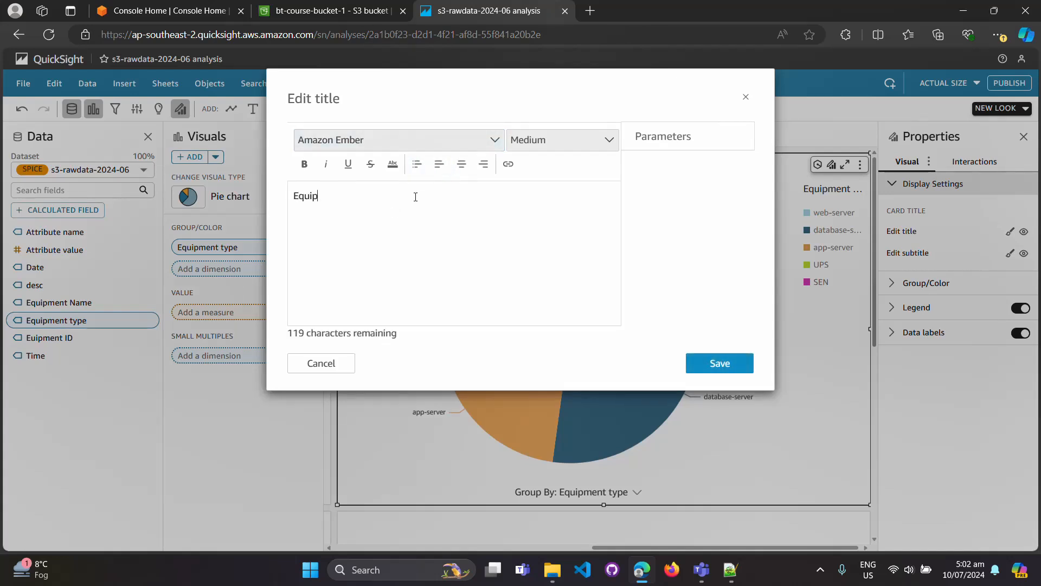
{"action": "type", "text": "Equipment Type"}
{"action": "left_click", "coordinate": [719, 363]}
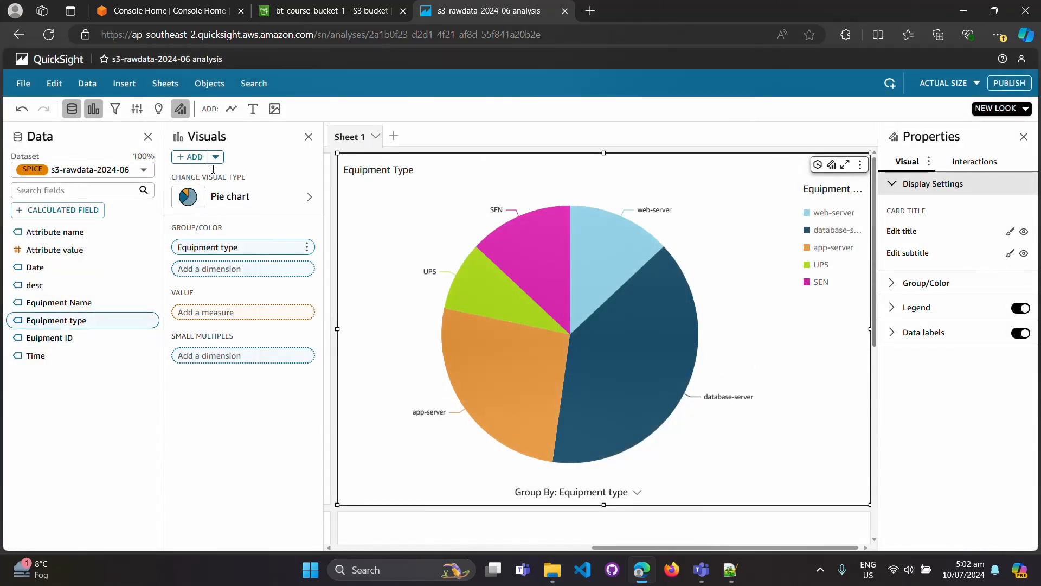
{"action": "left_click", "coordinate": [216, 157]}
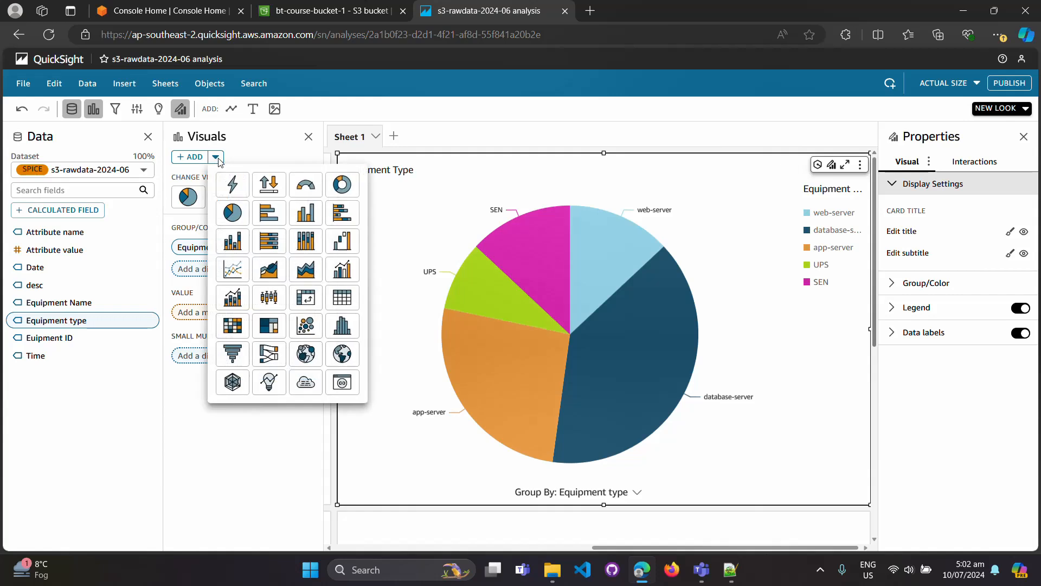
{"action": "left_click", "coordinate": [653, 113]}
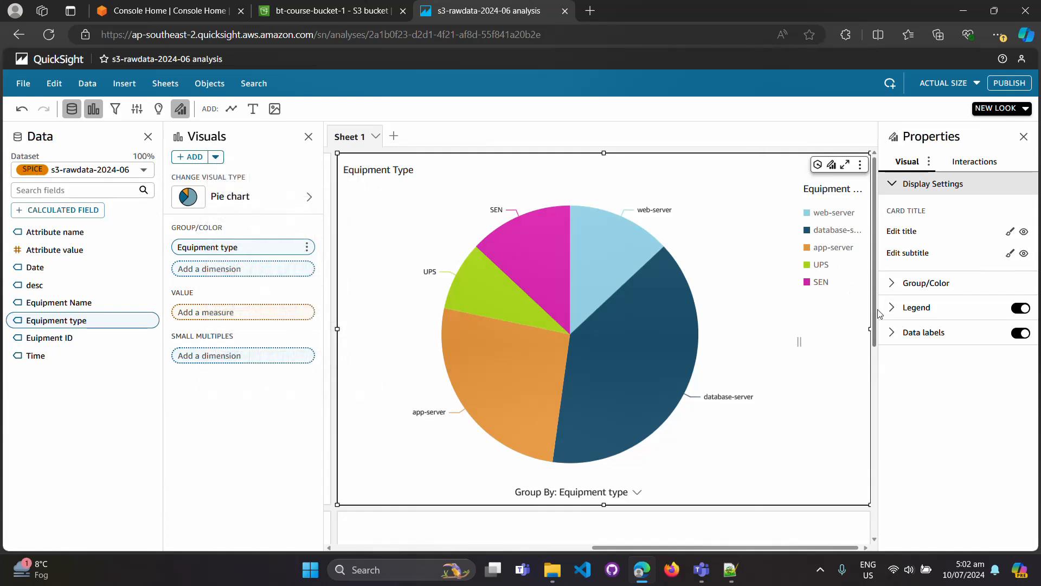
Assign the Equipment Name field to the Group/Color of the empty donut chart below the pie chart
{"action": "left_click_drag", "start_coordinate": [880, 314], "coordinate": [881, 467]}
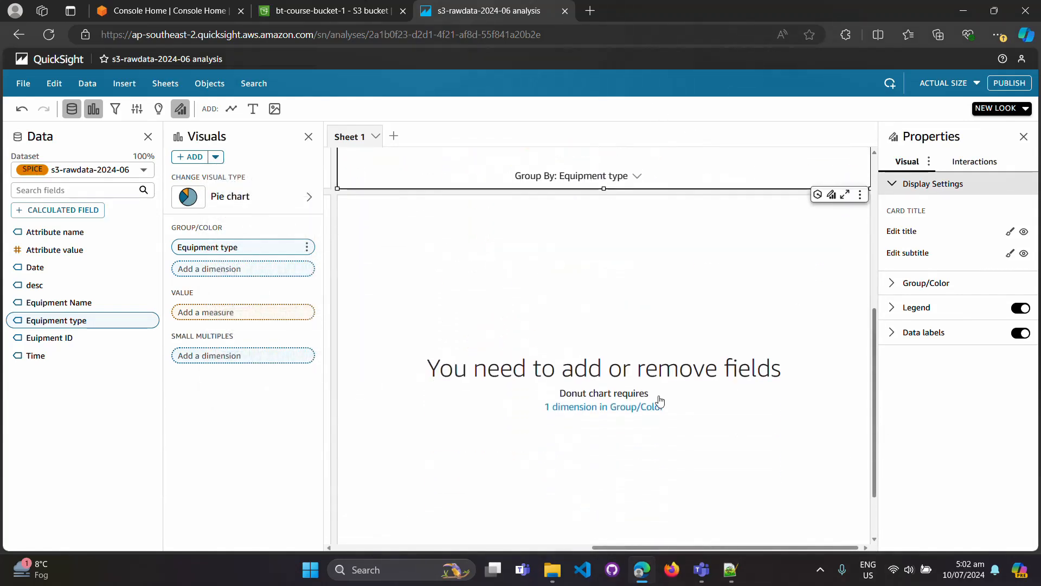
{"action": "left_click", "coordinate": [623, 375]}
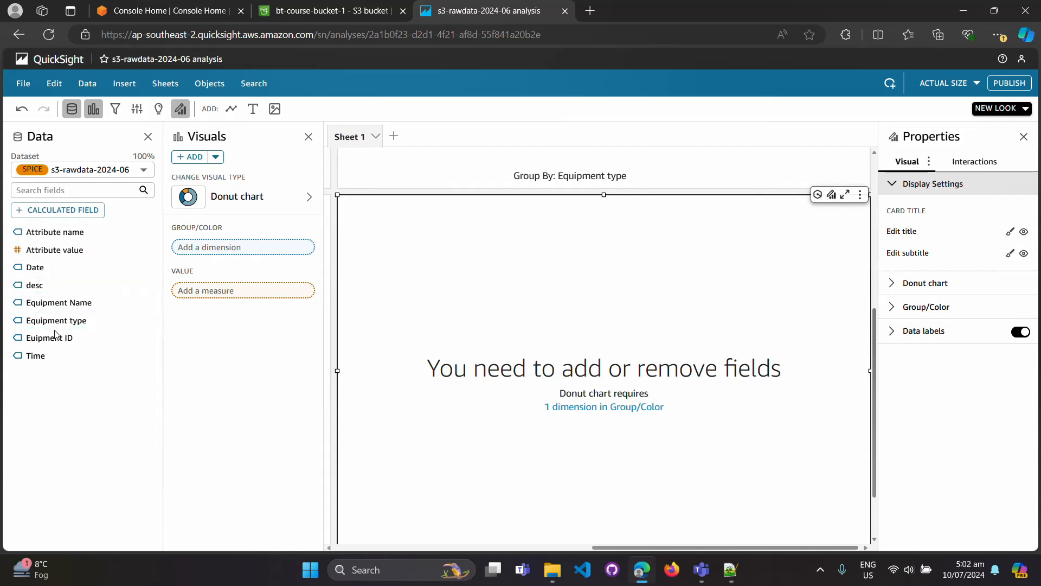
{"action": "left_click_drag", "start_coordinate": [63, 307], "coordinate": [247, 252]}
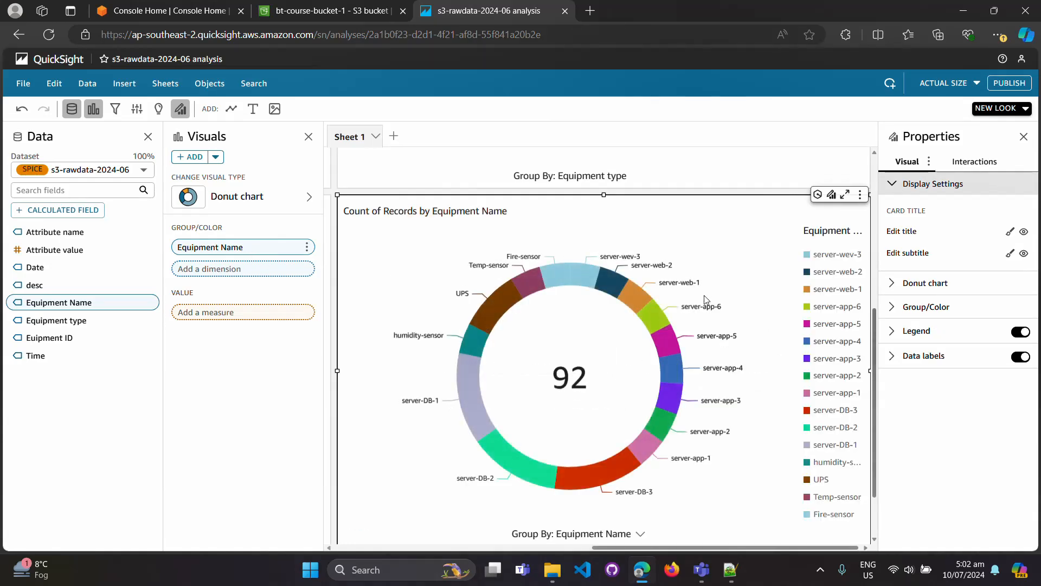
Delete the empty AutoGraph visual below the Raw Table on Sheet 1
{"action": "left_click_drag", "start_coordinate": [876, 398], "coordinate": [877, 241]}
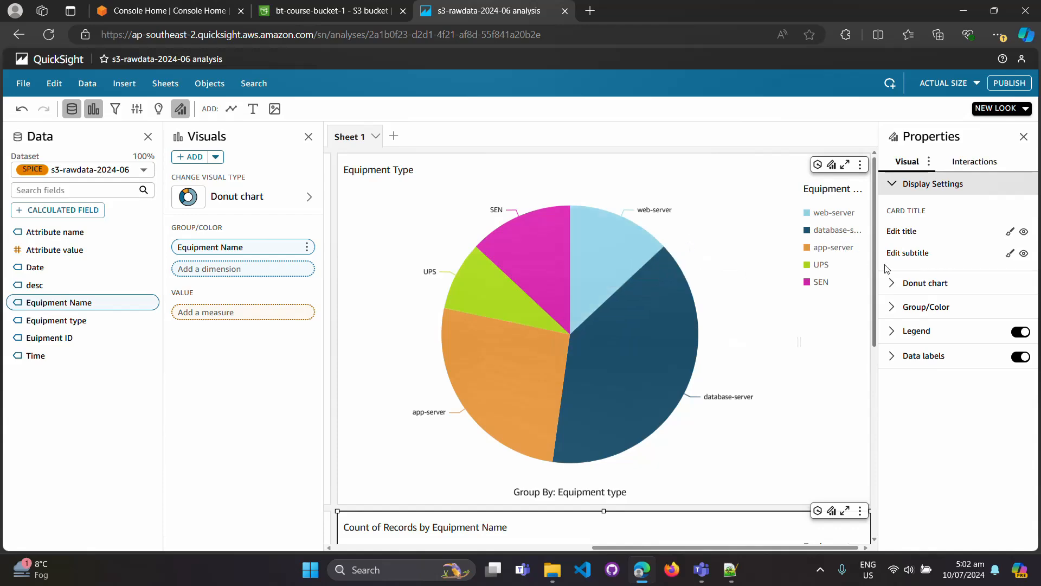
{"action": "left_click_drag", "start_coordinate": [875, 285], "coordinate": [877, 427]}
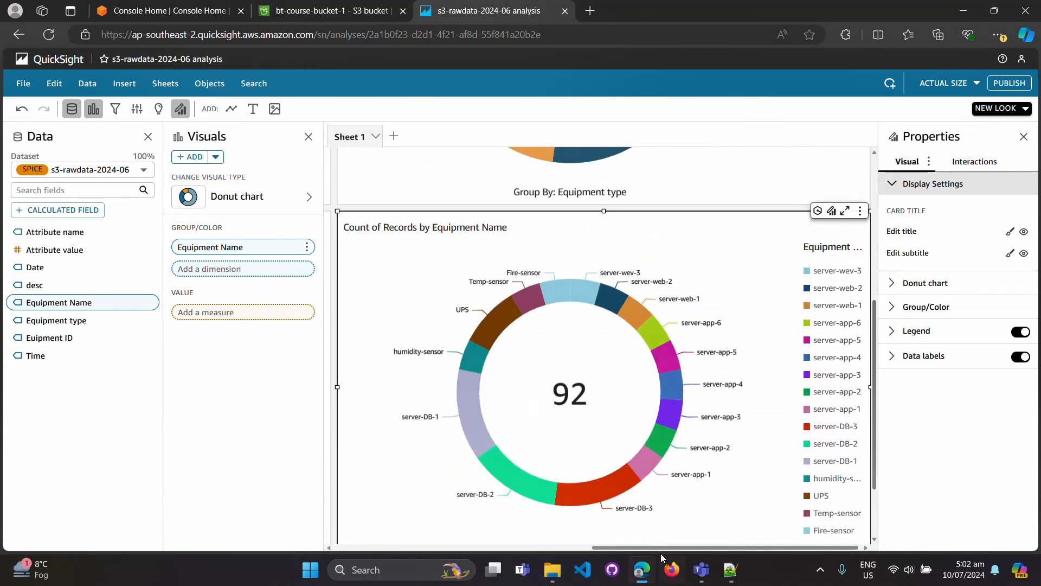
{"action": "left_click_drag", "start_coordinate": [659, 547], "coordinate": [419, 539]}
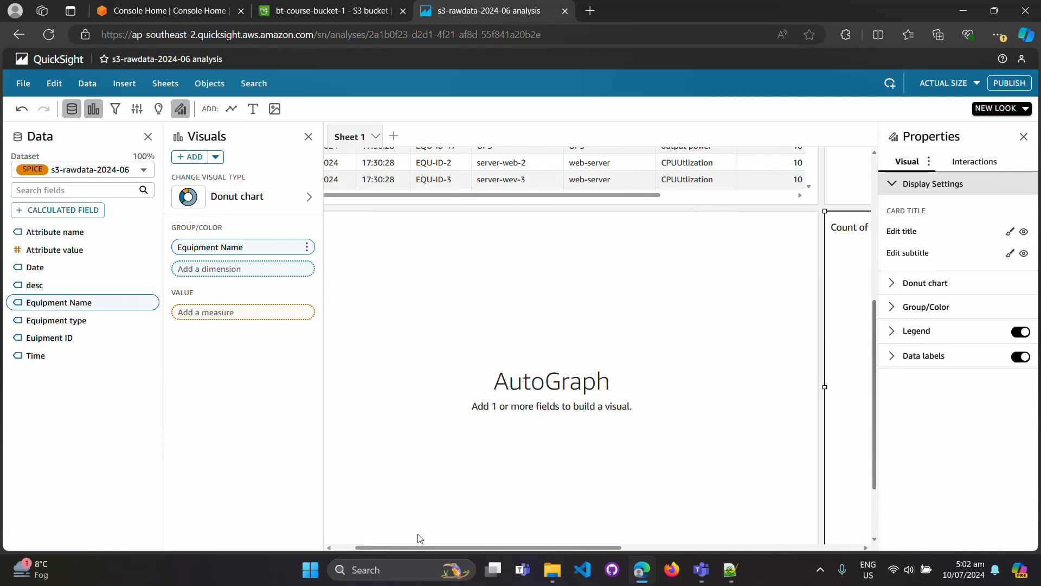
{"action": "left_click", "coordinate": [451, 343]}
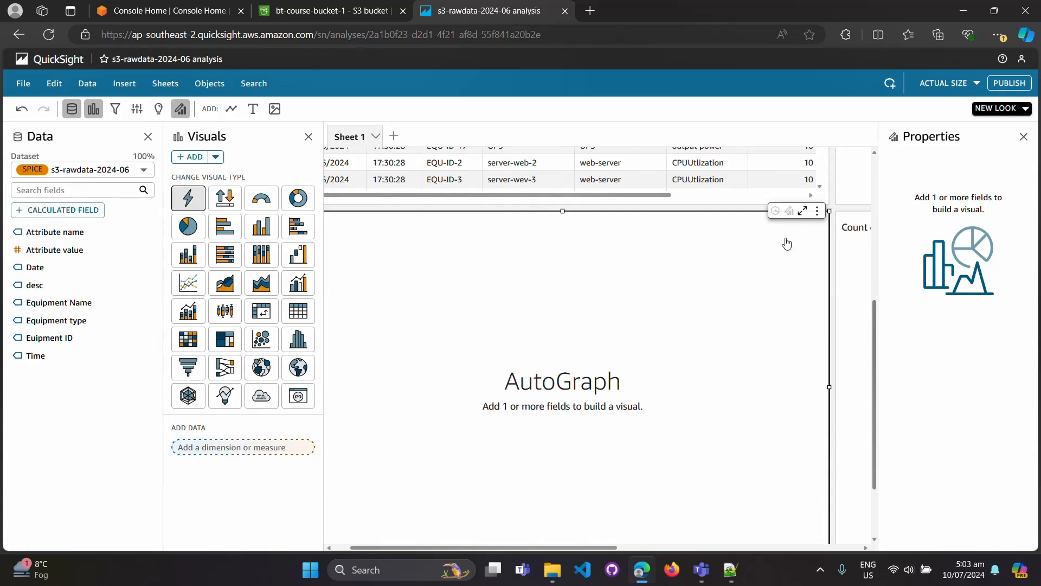
{"action": "left_click", "coordinate": [817, 210]}
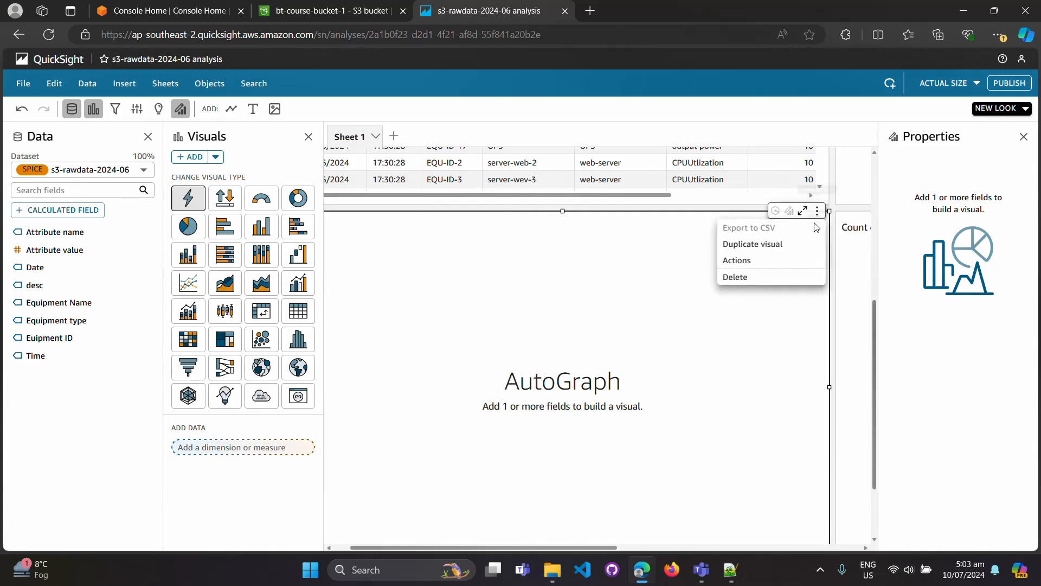
{"action": "left_click", "coordinate": [762, 277]}
Change the Raw Table visual's type to Vertical stacked bar chart
{"action": "scroll", "coordinate": [736, 337], "scroll_direction": "up", "scroll_amount": 5}
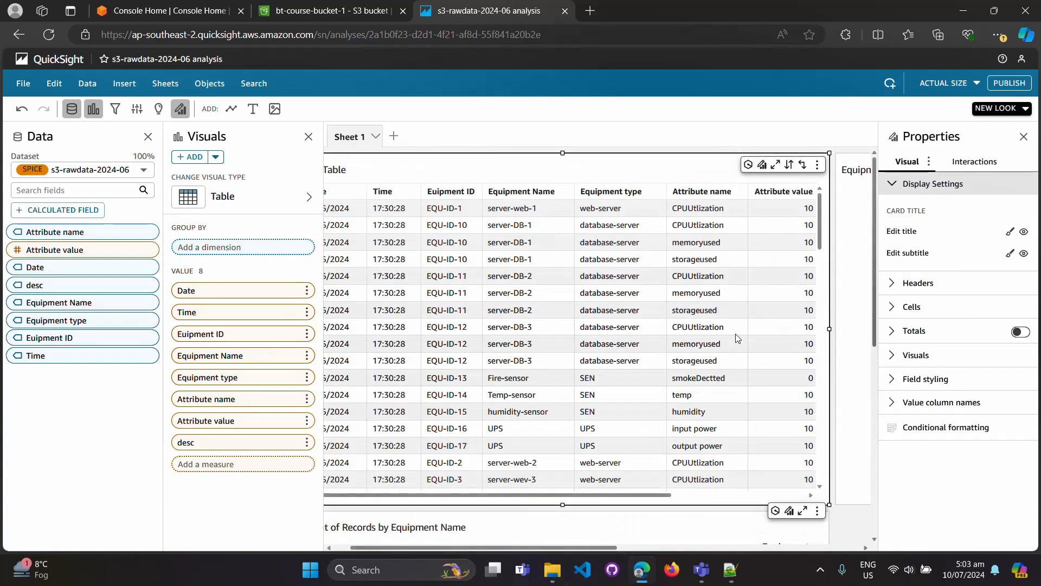
{"action": "left_click_drag", "start_coordinate": [512, 549], "coordinate": [751, 551]}
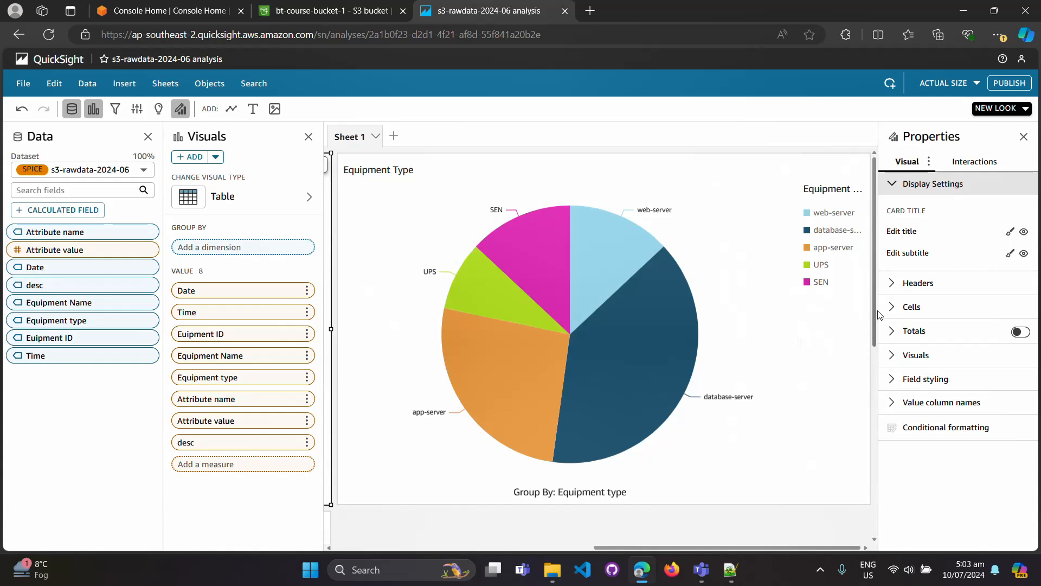
{"action": "left_click_drag", "start_coordinate": [873, 320], "coordinate": [874, 446]}
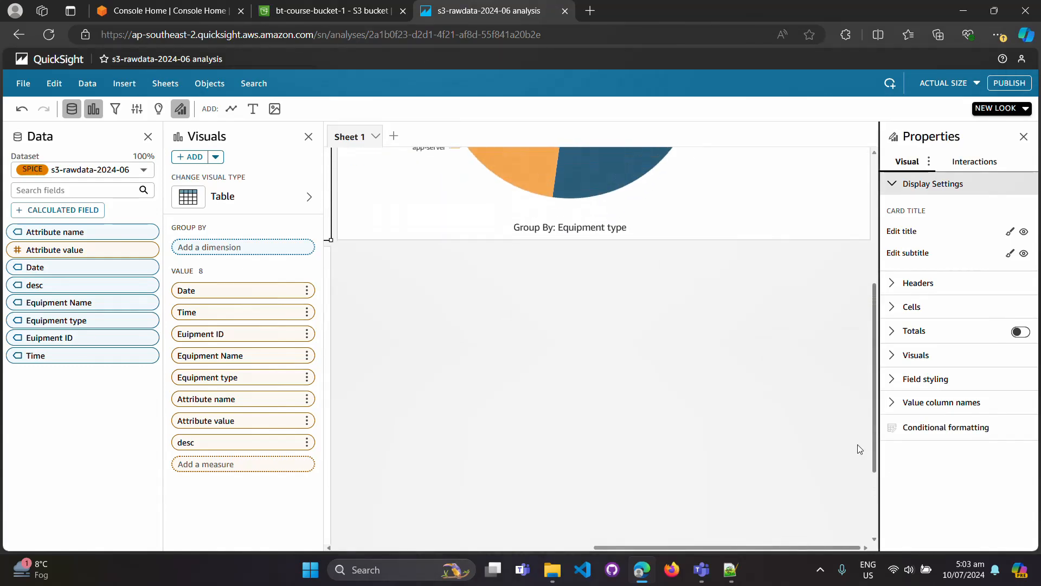
{"action": "left_click", "coordinate": [306, 200]}
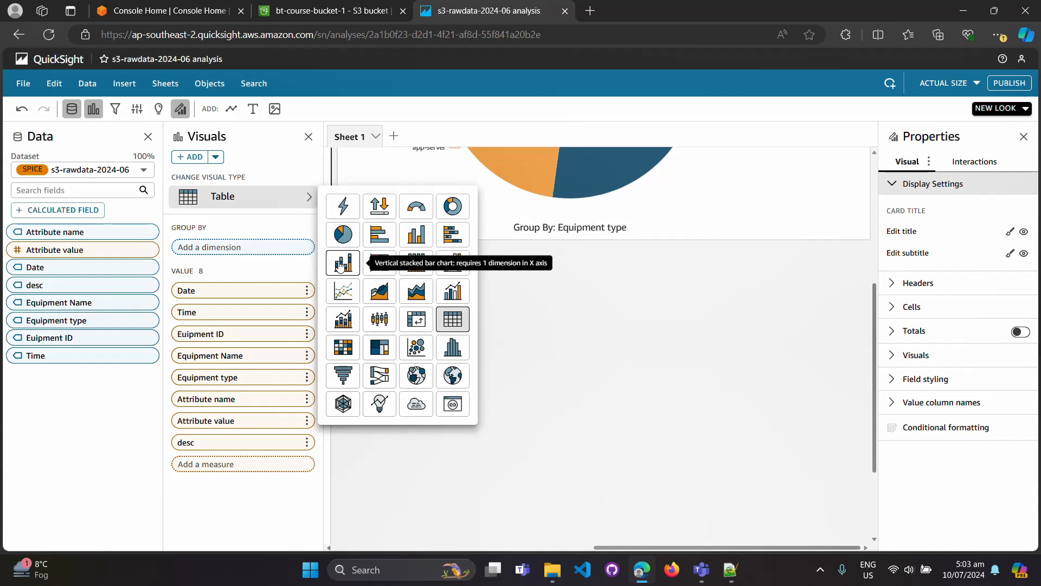
{"action": "left_click", "coordinate": [340, 264]}
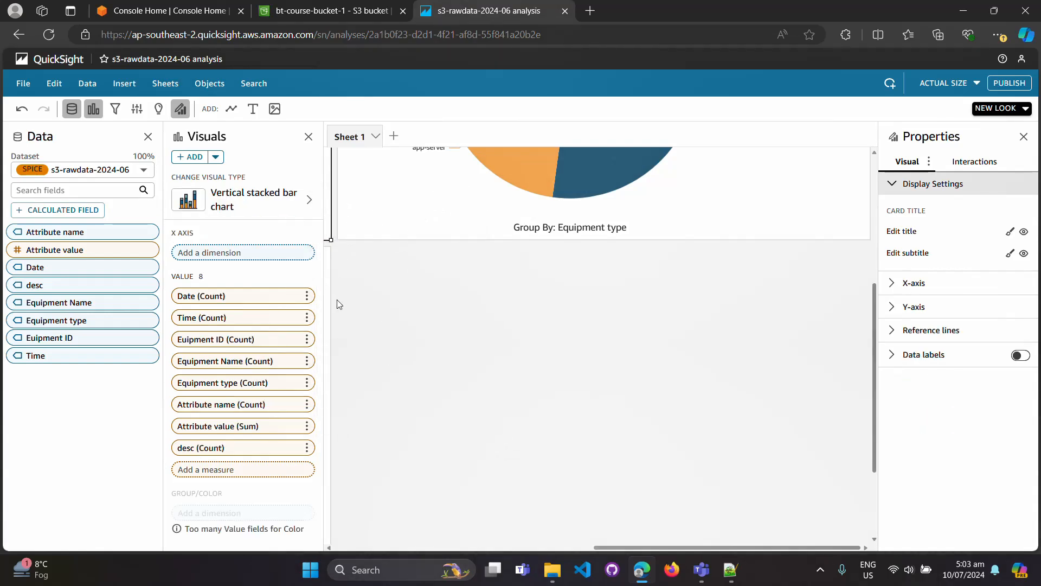
Change the Raw Table visual's type to Horizontal bar chart
{"action": "left_click", "coordinate": [304, 200]}
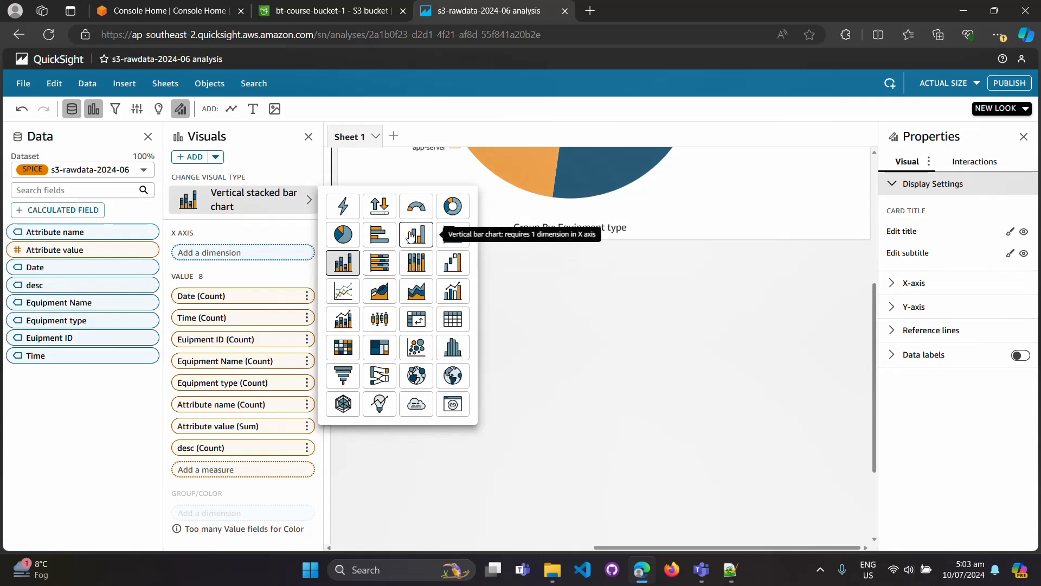
{"action": "left_click", "coordinate": [380, 235]}
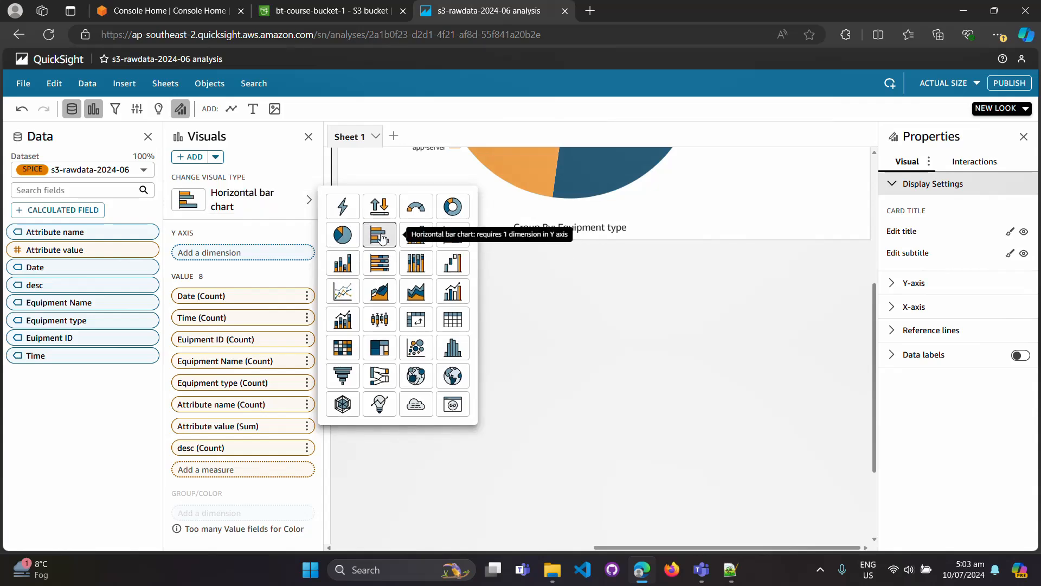
{"action": "left_click_drag", "start_coordinate": [620, 546], "coordinate": [595, 536]}
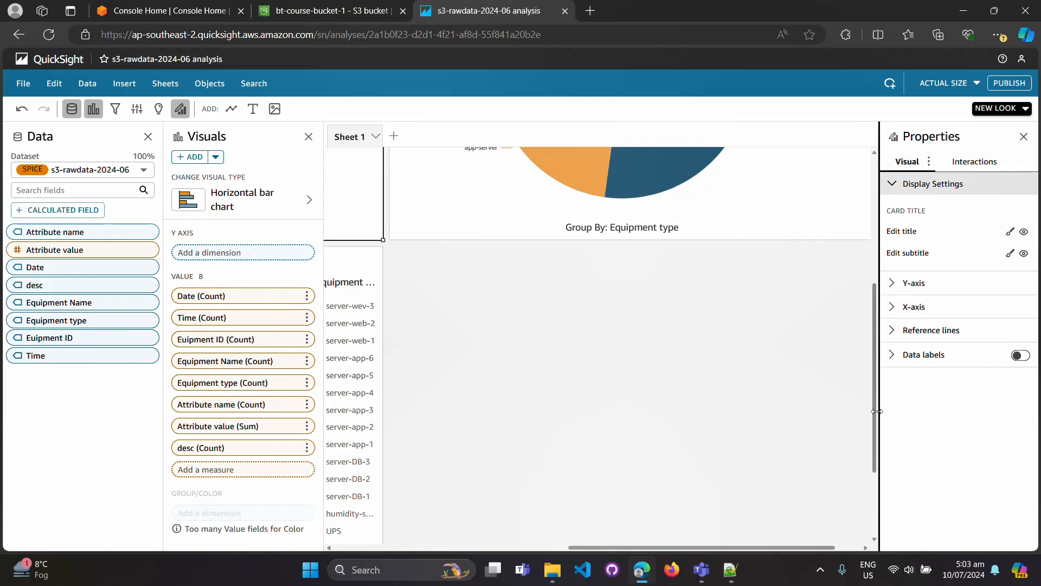
{"action": "scroll", "coordinate": [868, 490], "scroll_direction": "down", "scroll_amount": 2}
{"action": "scroll", "coordinate": [840, 225], "scroll_direction": "up", "scroll_amount": 6}
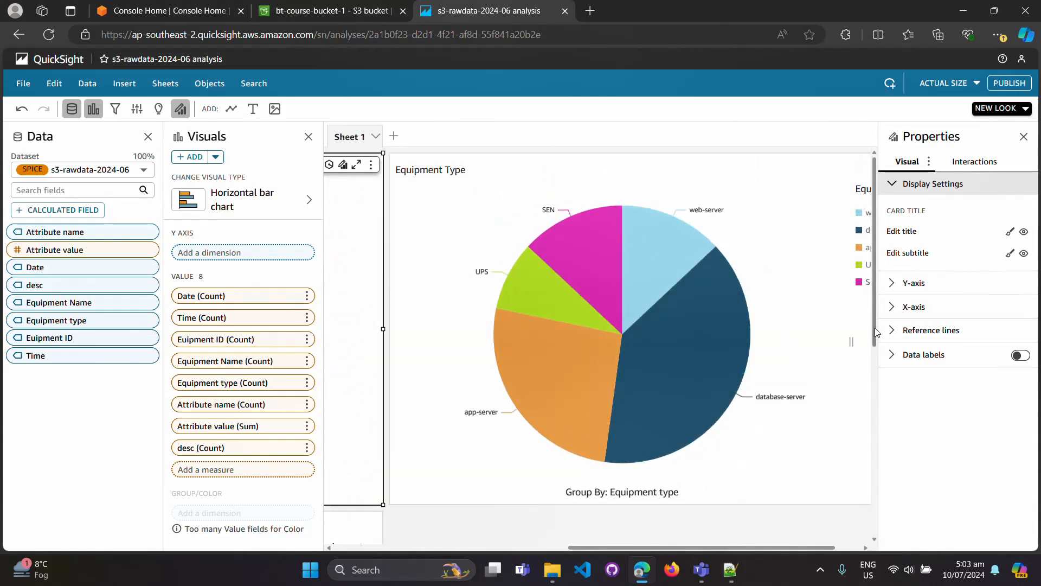
{"action": "scroll", "coordinate": [879, 457], "scroll_direction": "down", "scroll_amount": 4}
{"action": "scroll", "coordinate": [878, 456], "scroll_direction": "down", "scroll_amount": 2}
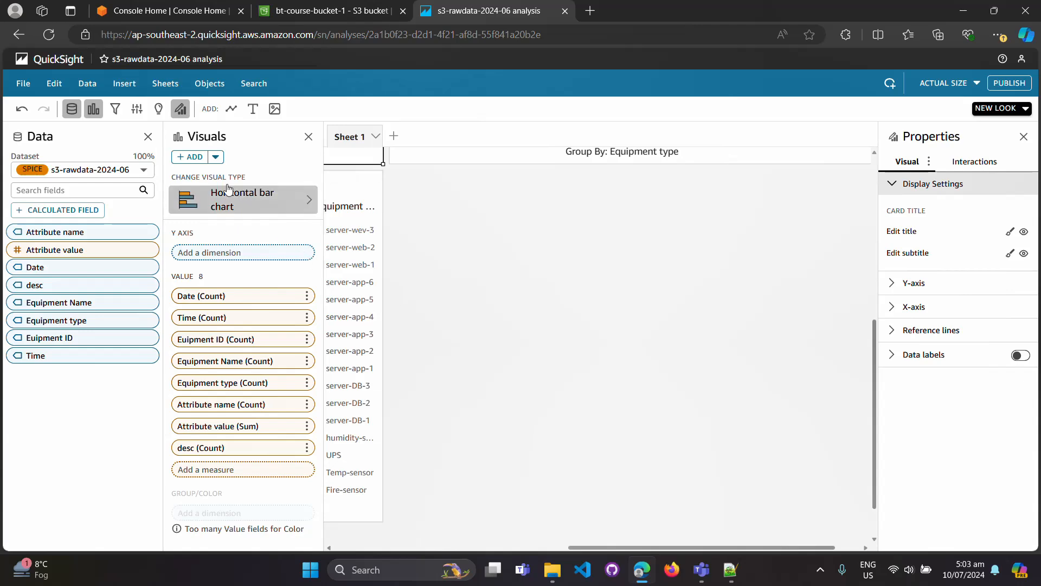
{"action": "left_click", "coordinate": [223, 201]}
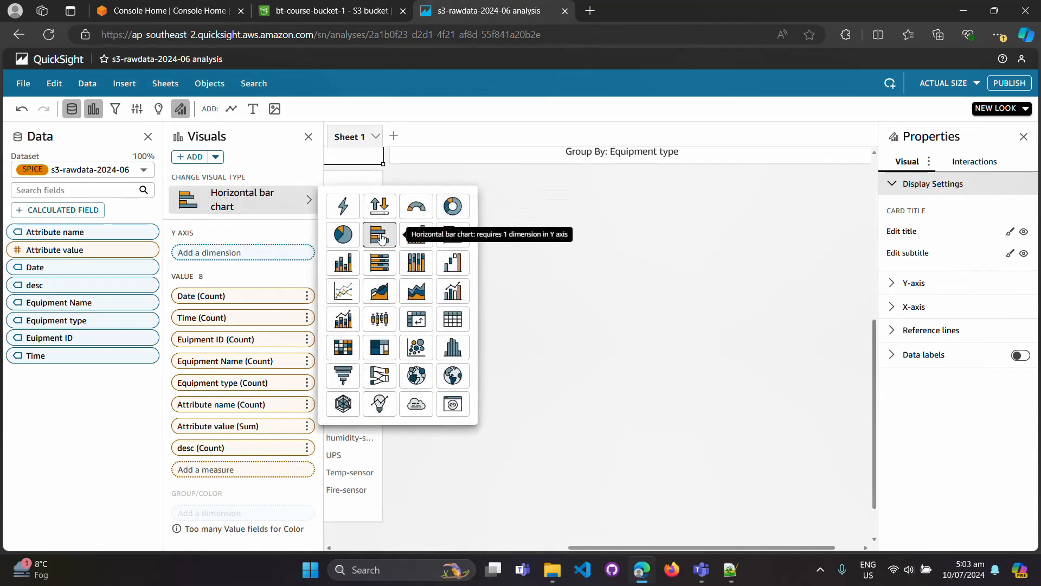
{"action": "left_click", "coordinate": [424, 239]}
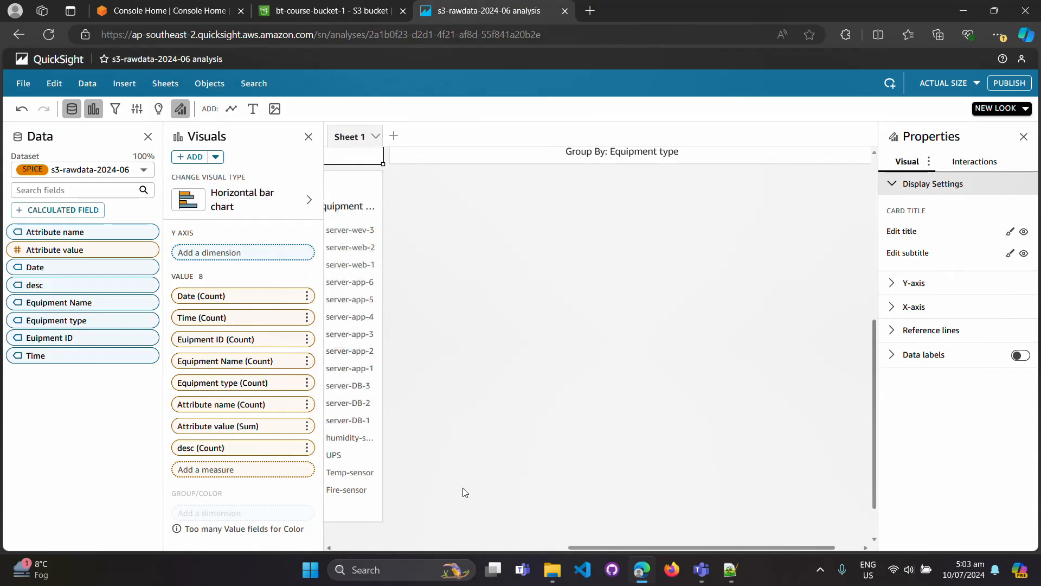
Move the Equipment Name field from the values to the Y axis of the Raw Table bar chart
{"action": "left_click_drag", "start_coordinate": [600, 548], "coordinate": [360, 547]}
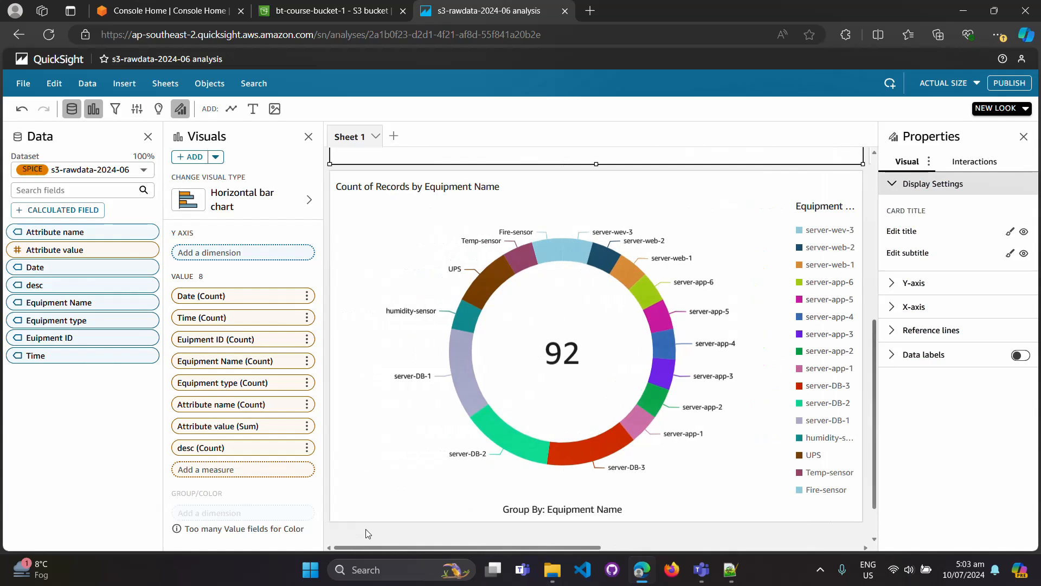
{"action": "scroll", "coordinate": [600, 387], "scroll_direction": "up", "scroll_amount": 5}
{"action": "scroll", "coordinate": [601, 387], "scroll_direction": "up", "scroll_amount": 1}
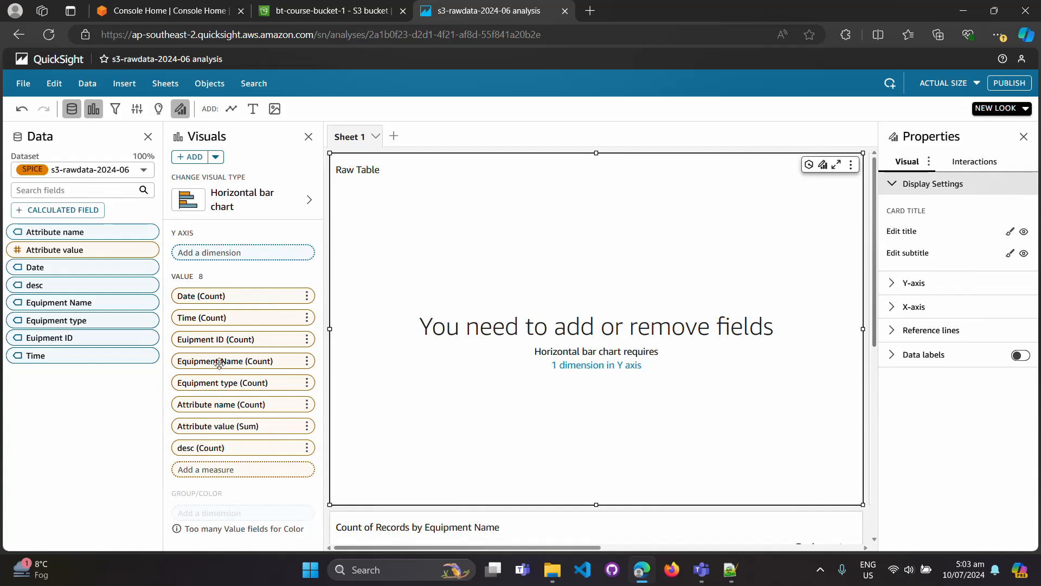
{"action": "left_click_drag", "start_coordinate": [219, 363], "coordinate": [237, 259]}
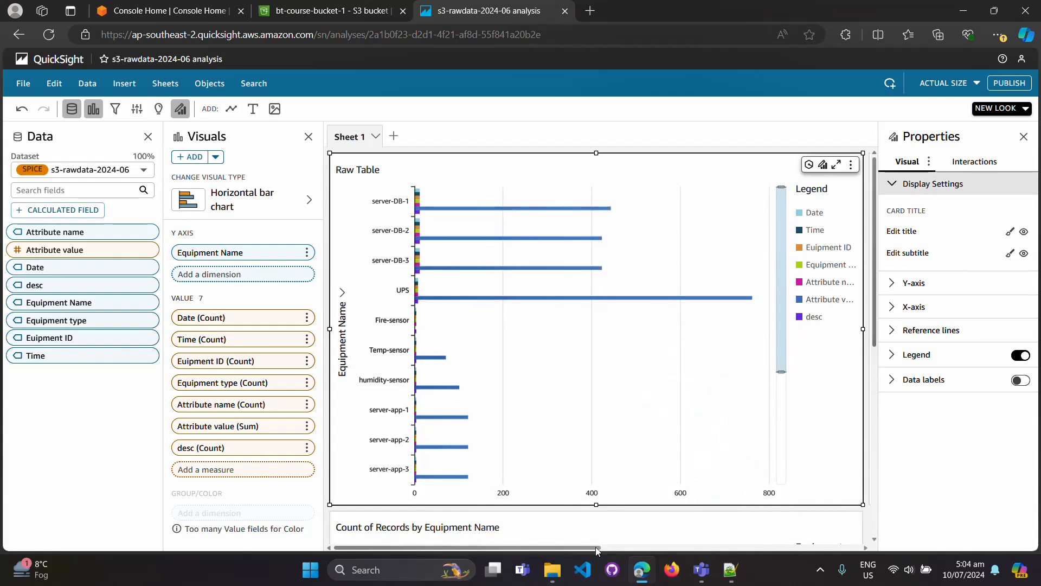
{"action": "left_click_drag", "start_coordinate": [595, 547], "coordinate": [499, 557]}
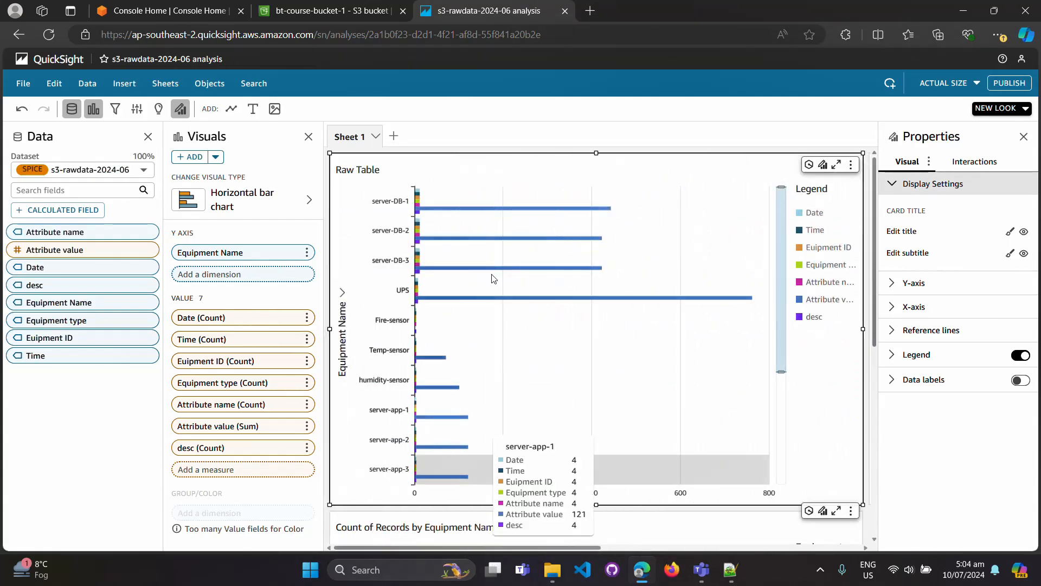
{"action": "mouse_move", "coordinate": [496, 158]}
{"action": "left_mouse_down"}
{"action": "mouse_move", "coordinate": [495, 253]}
{"action": "mouse_move", "coordinate": [496, 153]}
{"action": "left_mouse_up"}
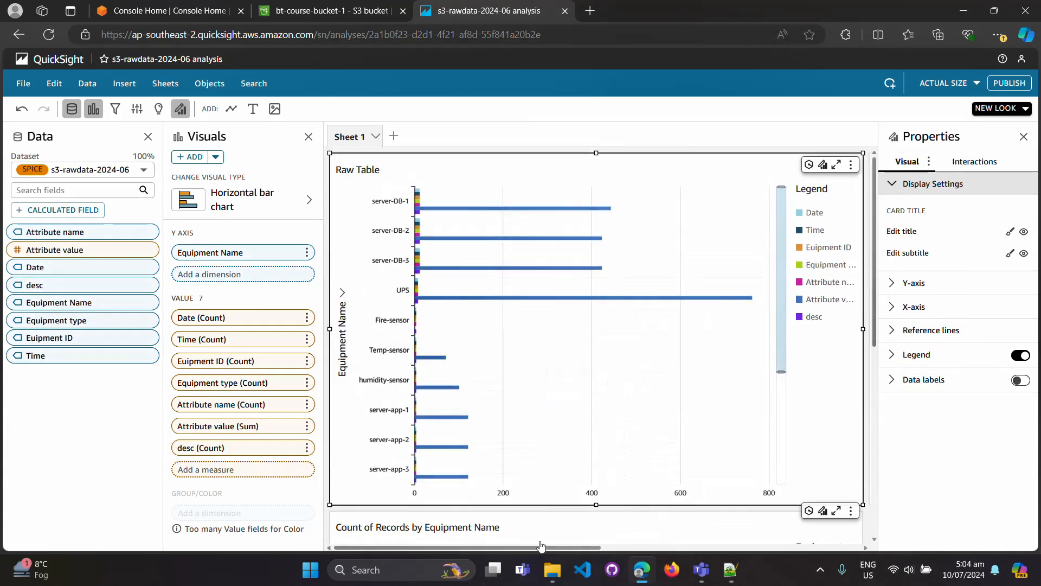
{"action": "left_click_drag", "start_coordinate": [541, 547], "coordinate": [399, 552]}
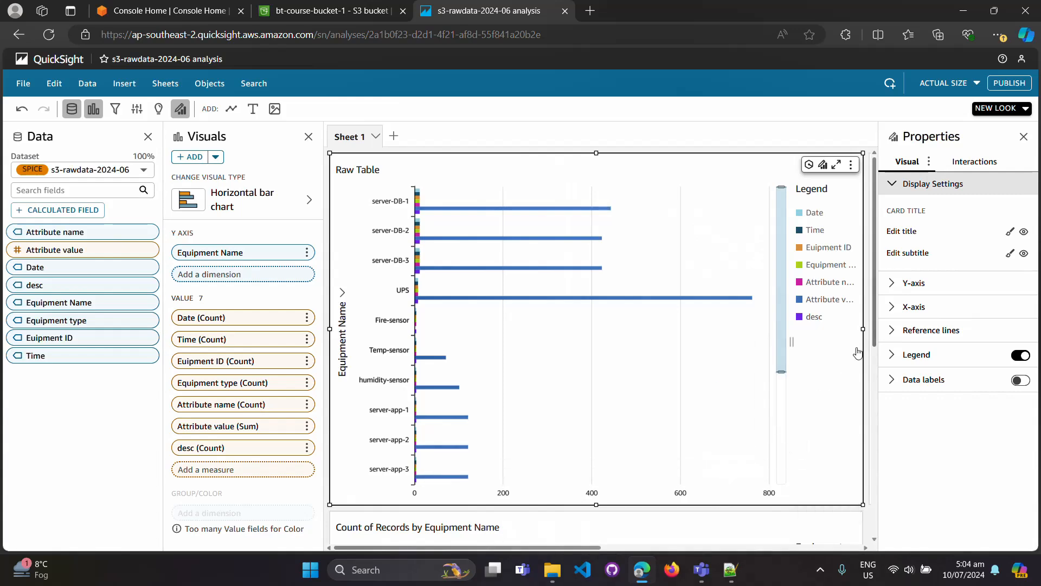
{"action": "left_click_drag", "start_coordinate": [877, 342], "coordinate": [876, 308]}
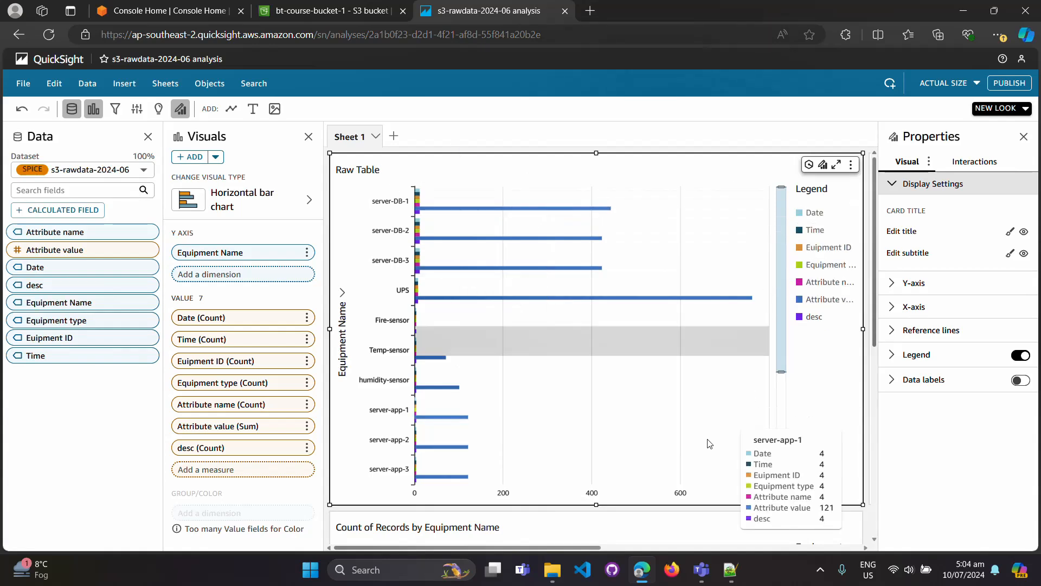
{"action": "left_click_drag", "start_coordinate": [569, 547], "coordinate": [548, 545]}
{"action": "scroll", "coordinate": [877, 278], "scroll_direction": "down", "scroll_amount": 5}
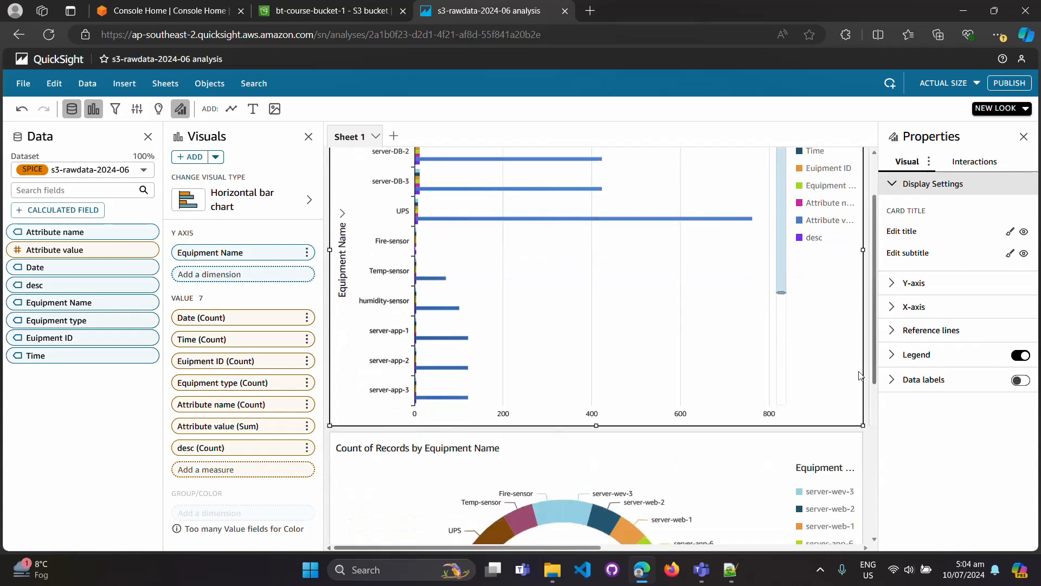
{"action": "scroll", "coordinate": [877, 278], "scroll_direction": "up", "scroll_amount": 5}
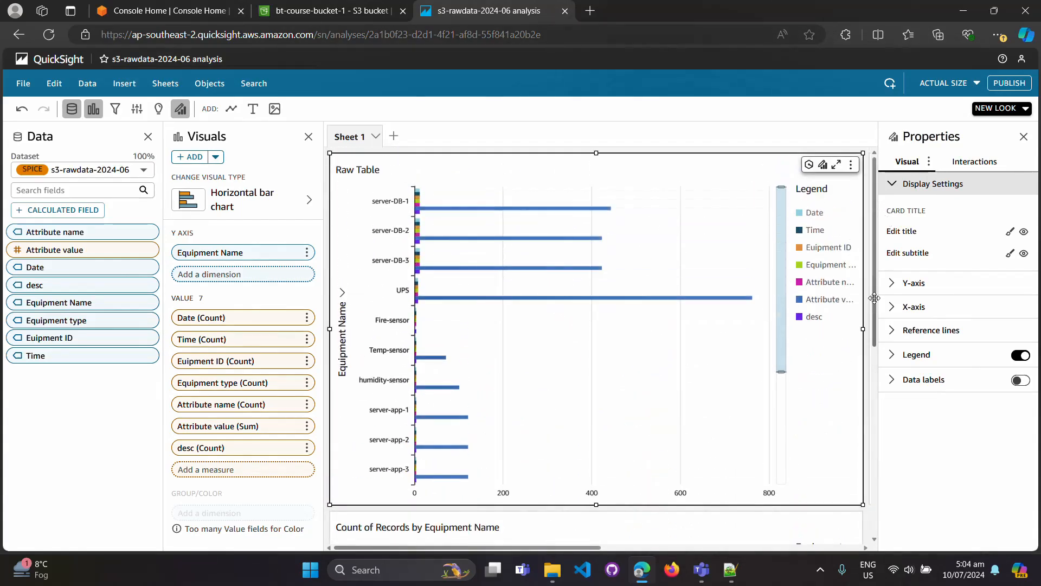
{"action": "left_click", "coordinate": [821, 571]}
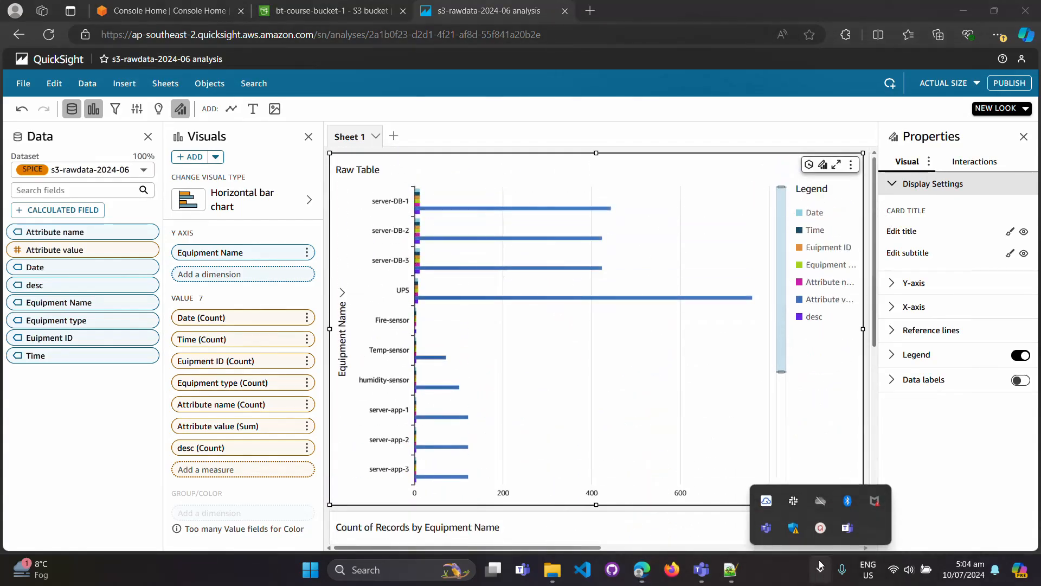
{"action": "left_click", "coordinate": [819, 528]}
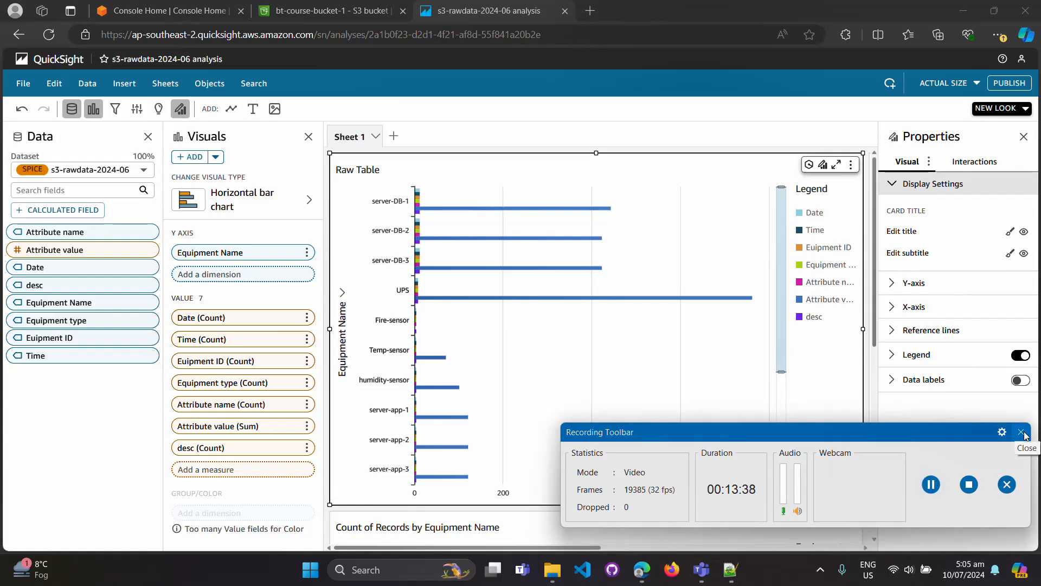
{"action": "left_click", "coordinate": [1021, 431]}
{"action": "left_click", "coordinate": [721, 499]}
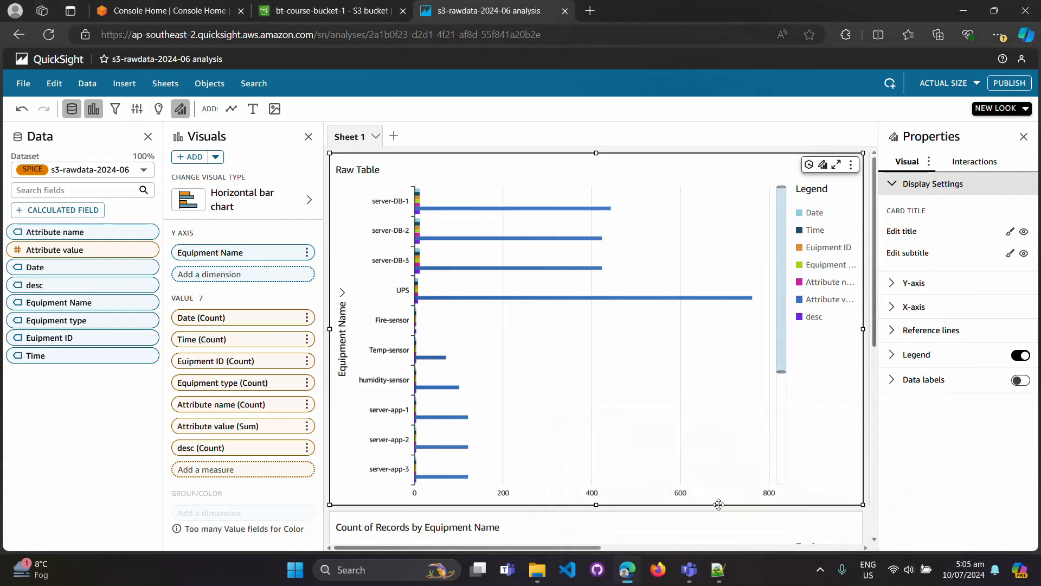
Change the title of the horizontal bar chart from the raw data to "Equipment name & Count"
{"action": "double_click", "coordinate": [365, 173]}
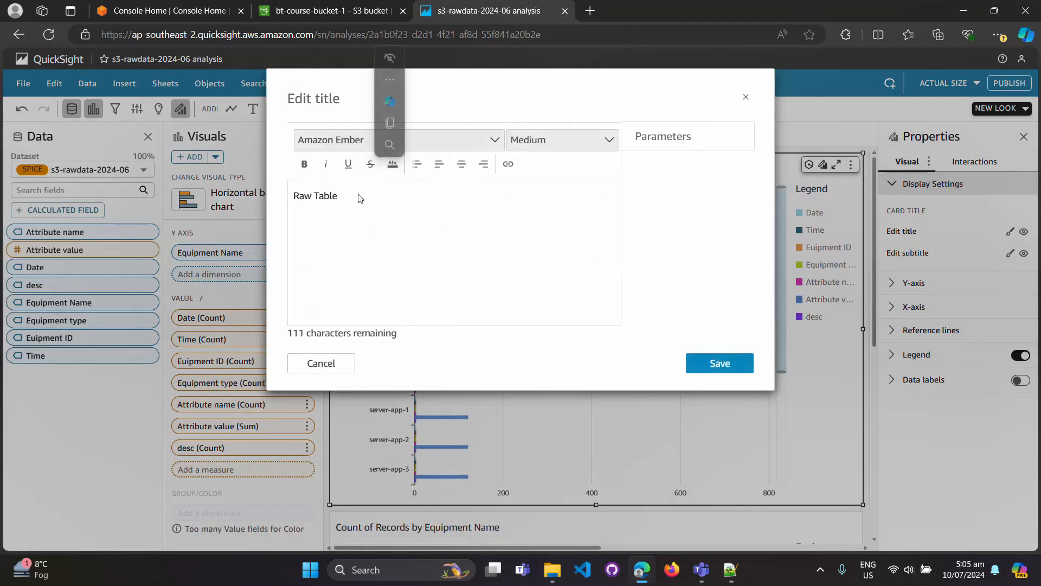
{"action": "left_click", "coordinate": [341, 195]}
{"action": "left_click_drag", "start_coordinate": [324, 198], "coordinate": [289, 197]}
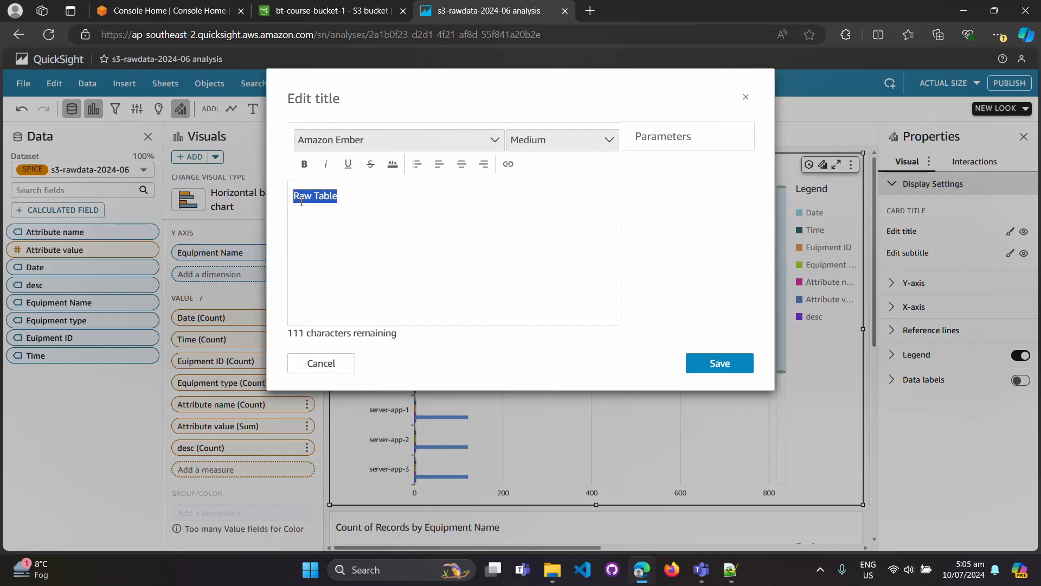
{"action": "type", "text": "Equipment name & Count"}
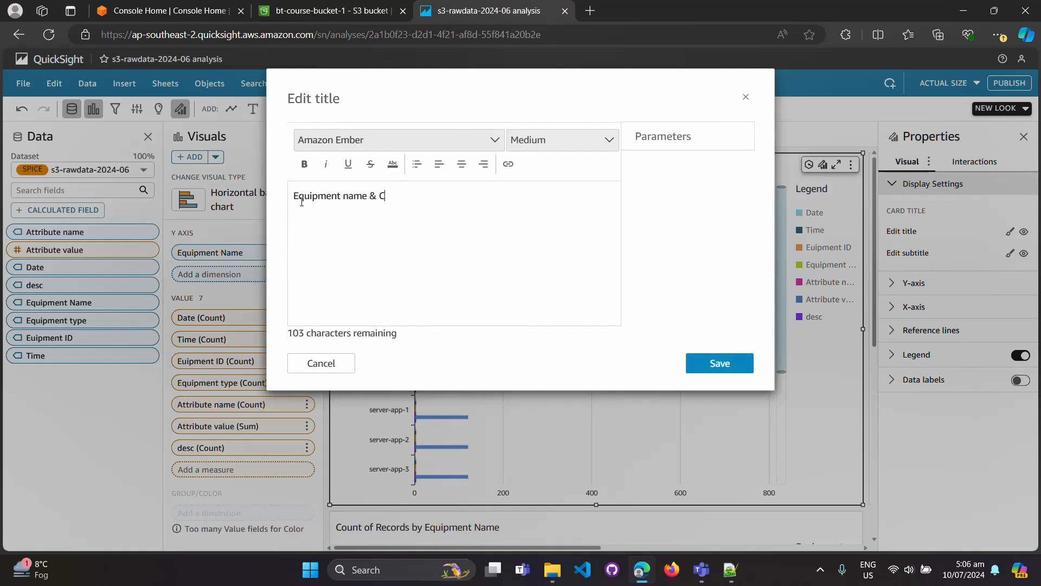
{"action": "left_click", "coordinate": [727, 369]}
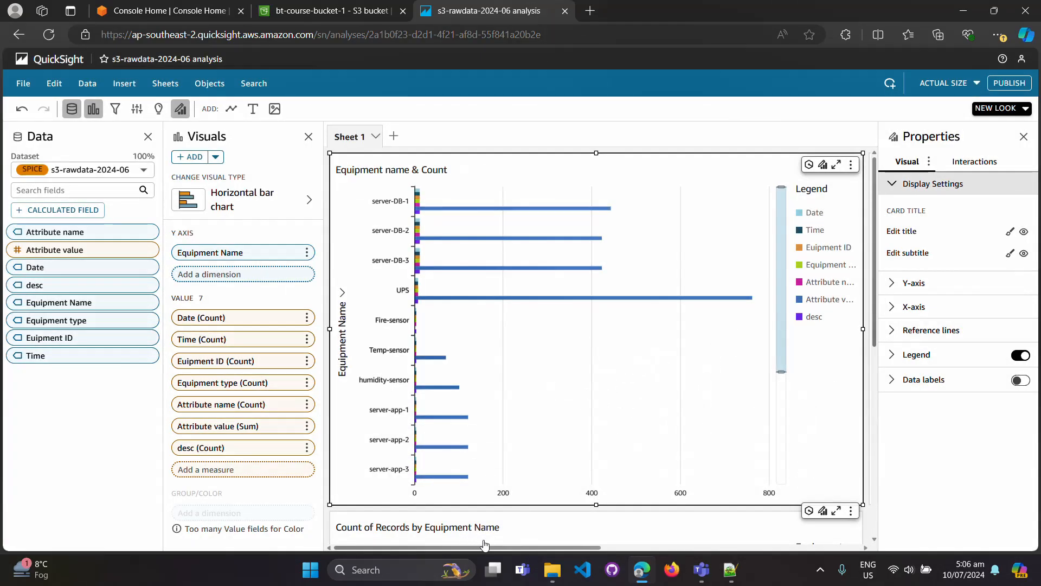
Add an empty table visual to the sheet below the Equipment Type pie chart
{"action": "left_click_drag", "start_coordinate": [486, 549], "coordinate": [689, 549]}
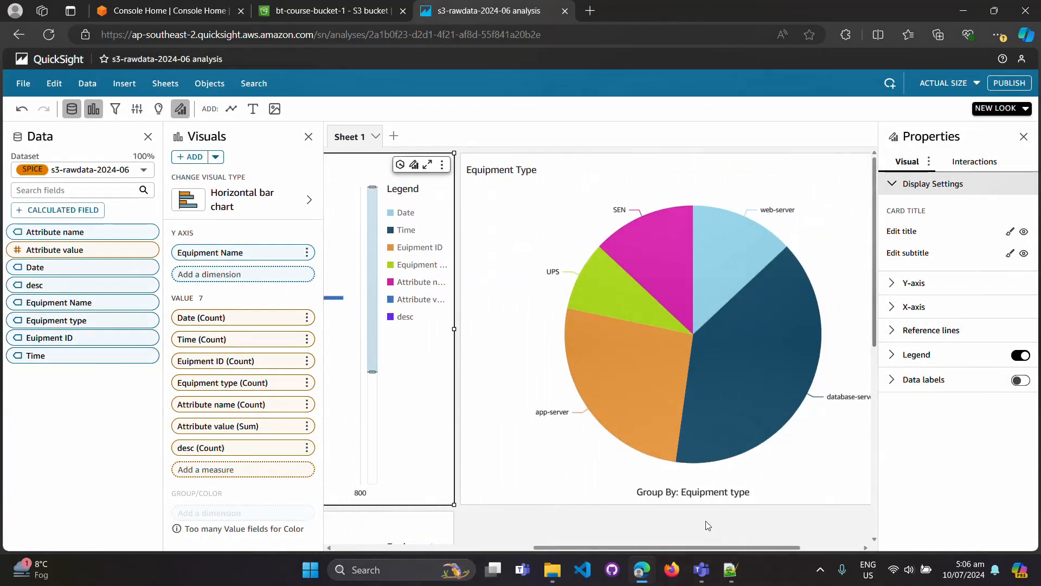
{"action": "left_click_drag", "start_coordinate": [877, 312], "coordinate": [873, 441]}
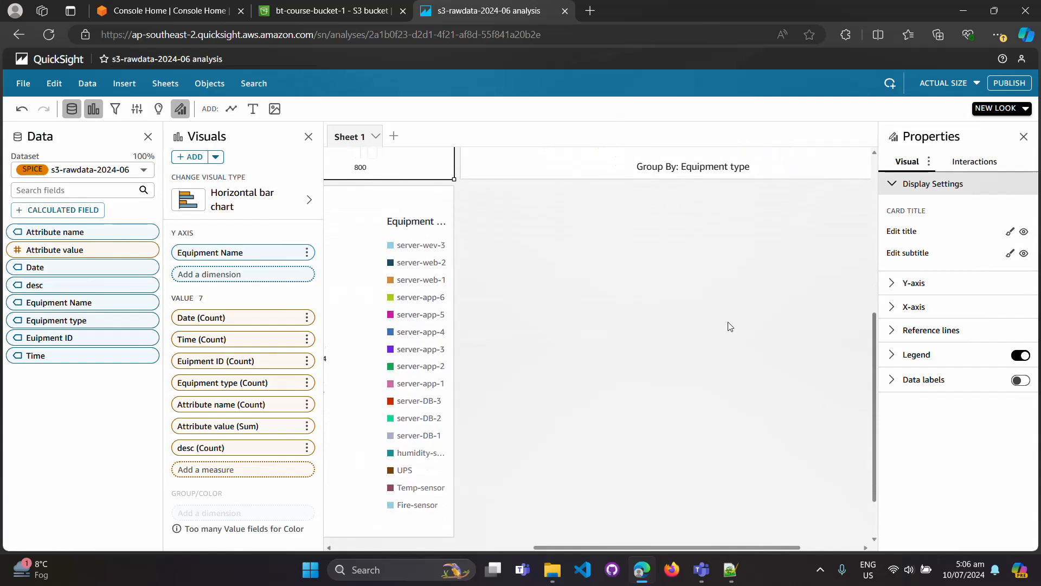
{"action": "left_click", "coordinate": [661, 282]}
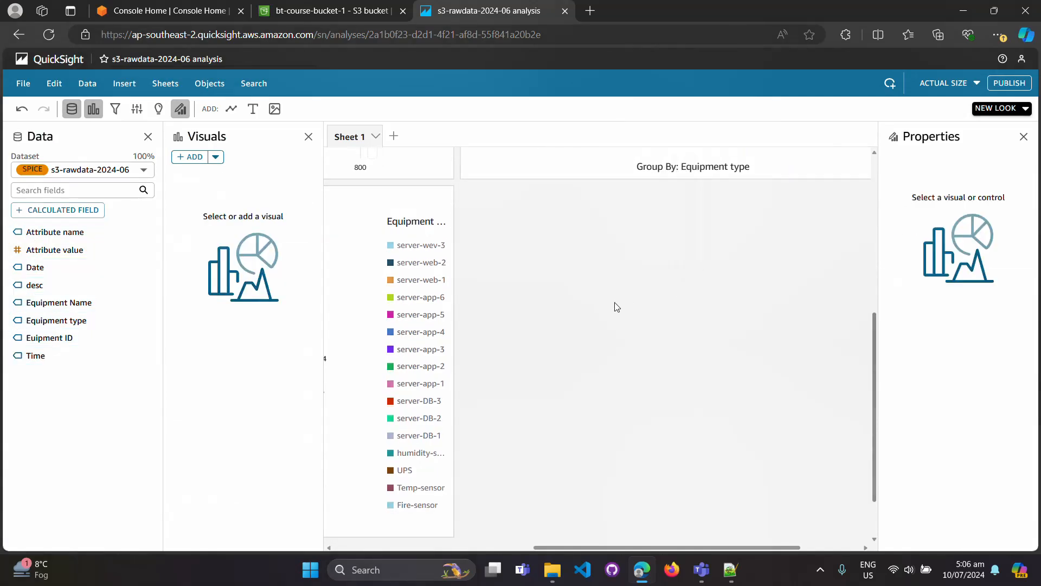
{"action": "left_click", "coordinate": [216, 157]}
{"action": "left_click", "coordinate": [342, 315]}
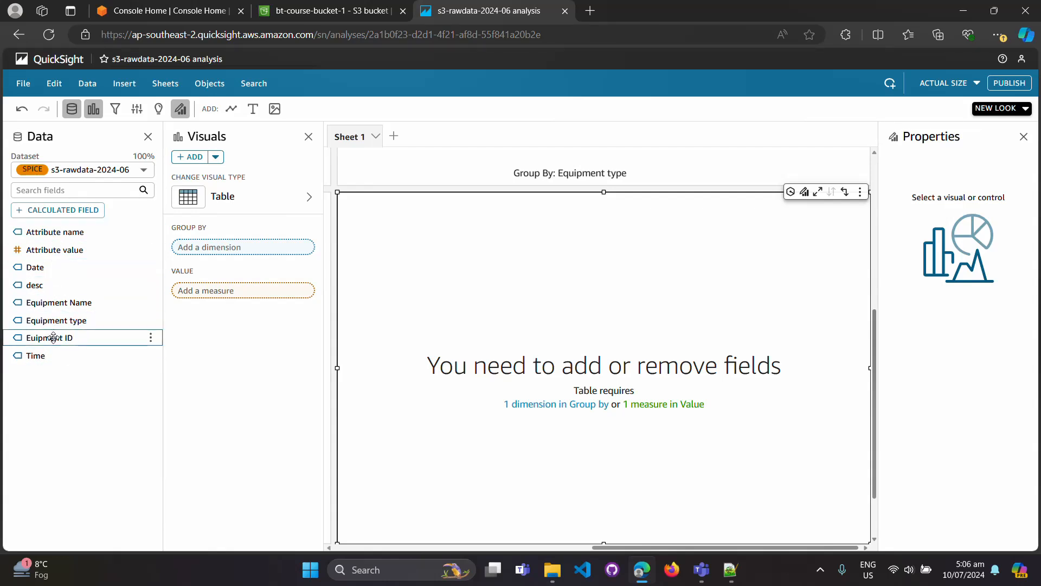
Add Date, Time, Euipment ID, Equipment Name, Attribute name, Attribute value and desc, in that order, as the new table's values
{"action": "left_click_drag", "start_coordinate": [41, 269], "coordinate": [214, 295]}
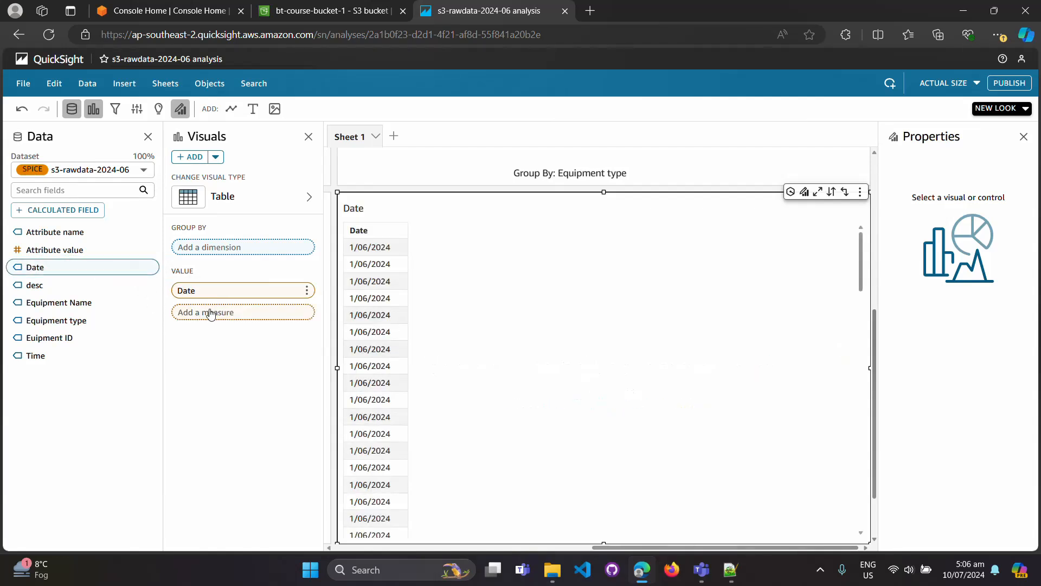
{"action": "left_click_drag", "start_coordinate": [31, 353], "coordinate": [199, 312]}
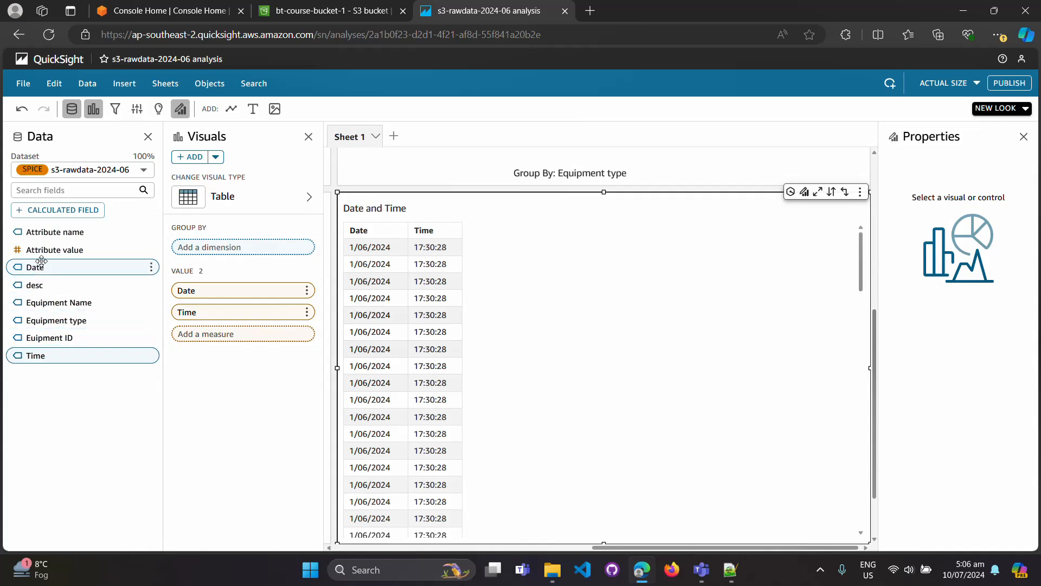
{"action": "left_click_drag", "start_coordinate": [44, 335], "coordinate": [183, 339]}
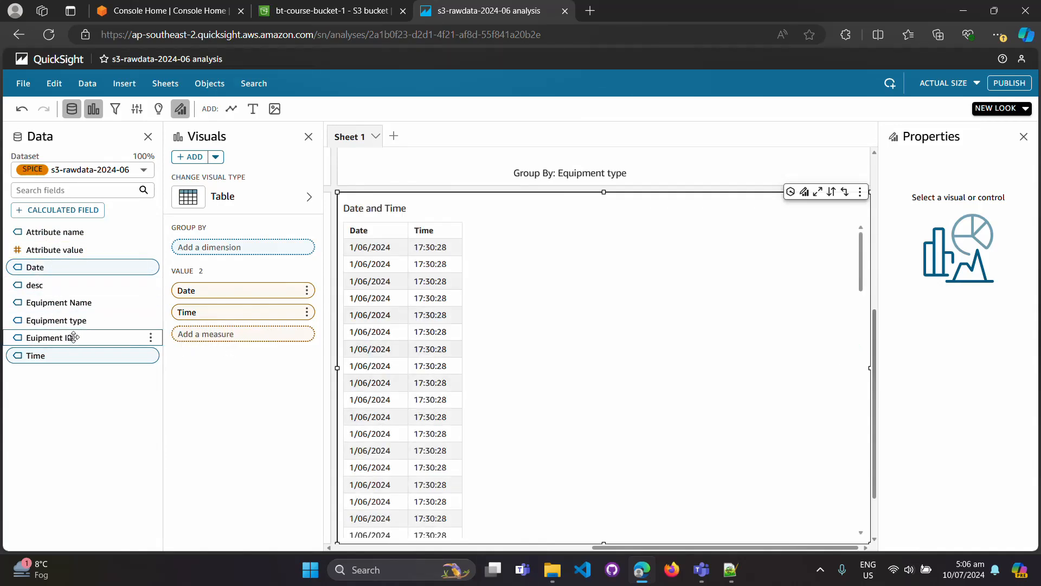
{"action": "left_click_drag", "start_coordinate": [75, 336], "coordinate": [220, 339]}
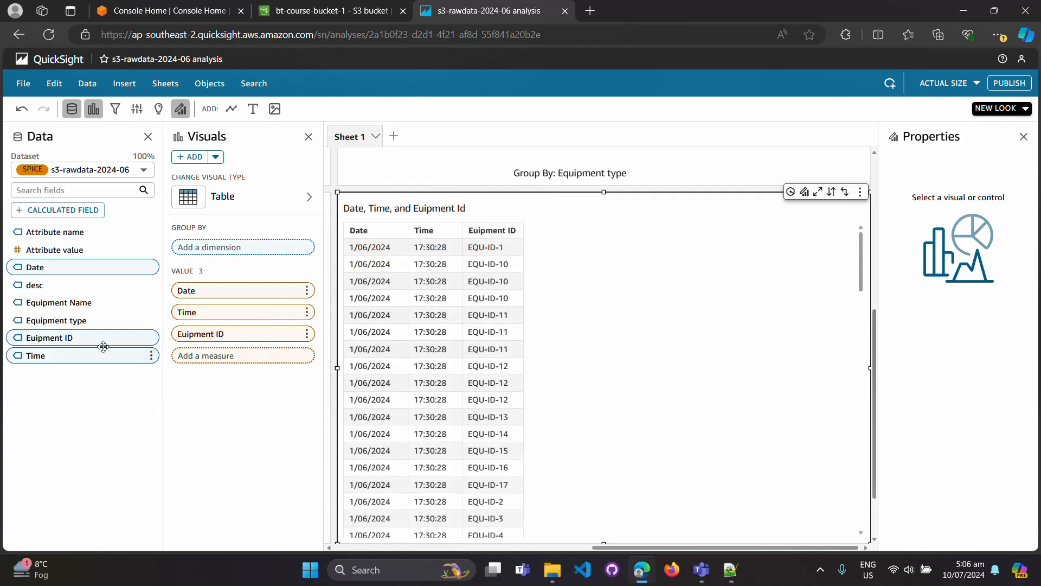
{"action": "left_click_drag", "start_coordinate": [70, 303], "coordinate": [219, 358]}
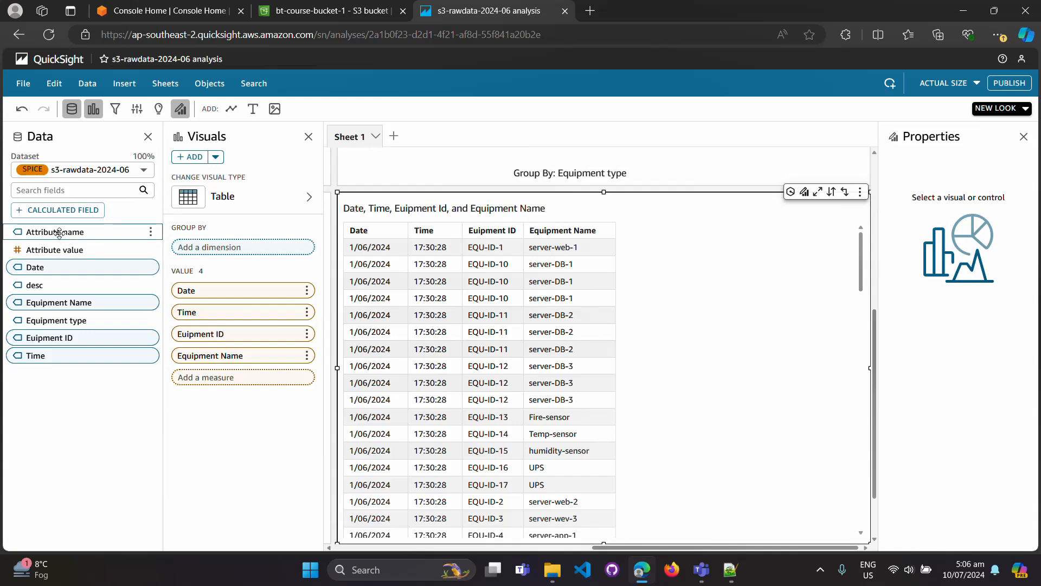
{"action": "left_click_drag", "start_coordinate": [59, 232], "coordinate": [220, 387]}
{"action": "left_click_drag", "start_coordinate": [59, 232], "coordinate": [227, 390]}
{"action": "left_click_drag", "start_coordinate": [54, 250], "coordinate": [229, 404]}
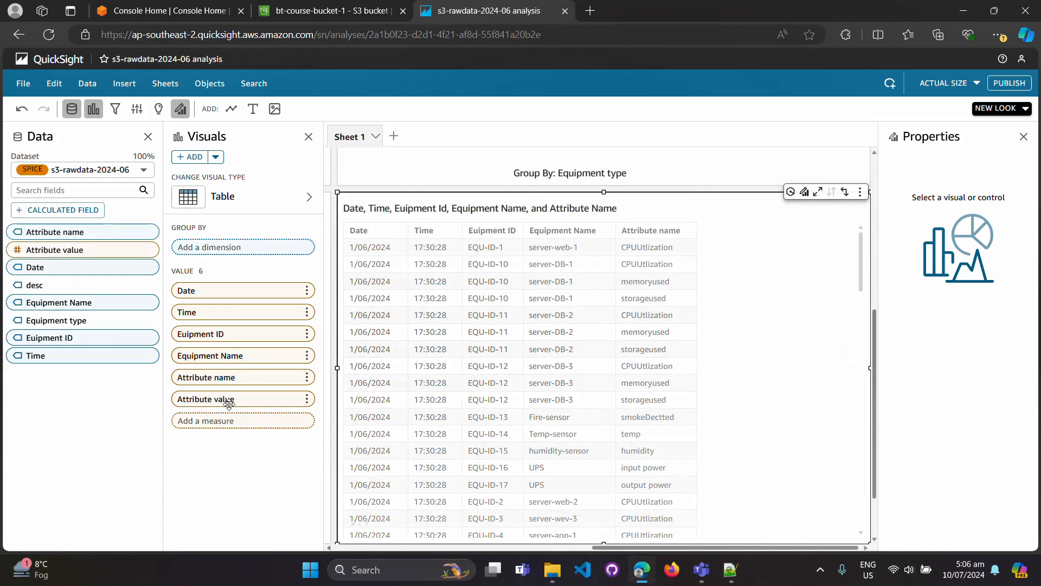
{"action": "left_click_drag", "start_coordinate": [33, 285], "coordinate": [215, 431]}
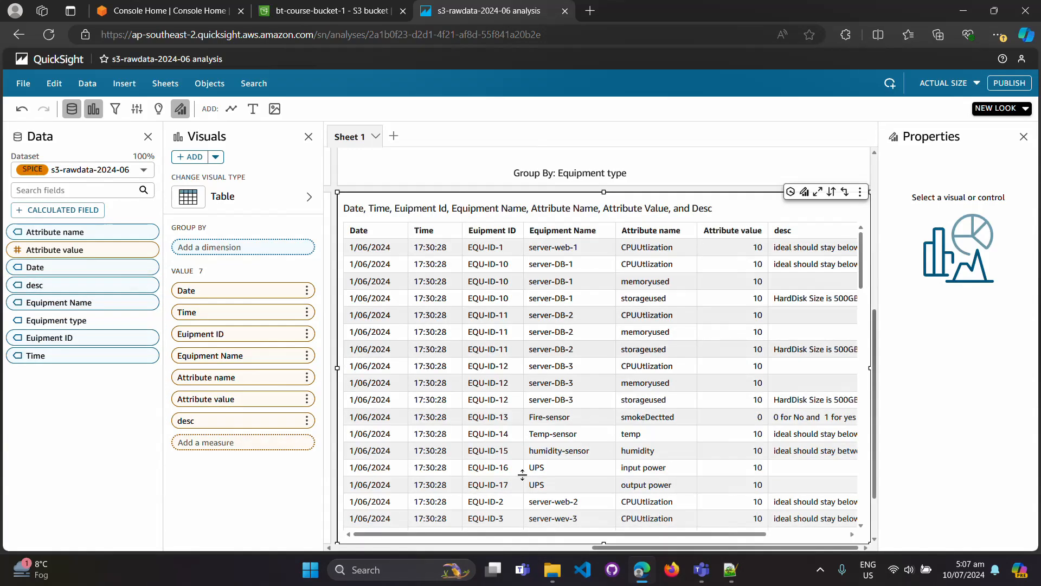
Set the title of the new table visual to "Raw Table"
{"action": "double_click", "coordinate": [660, 212]}
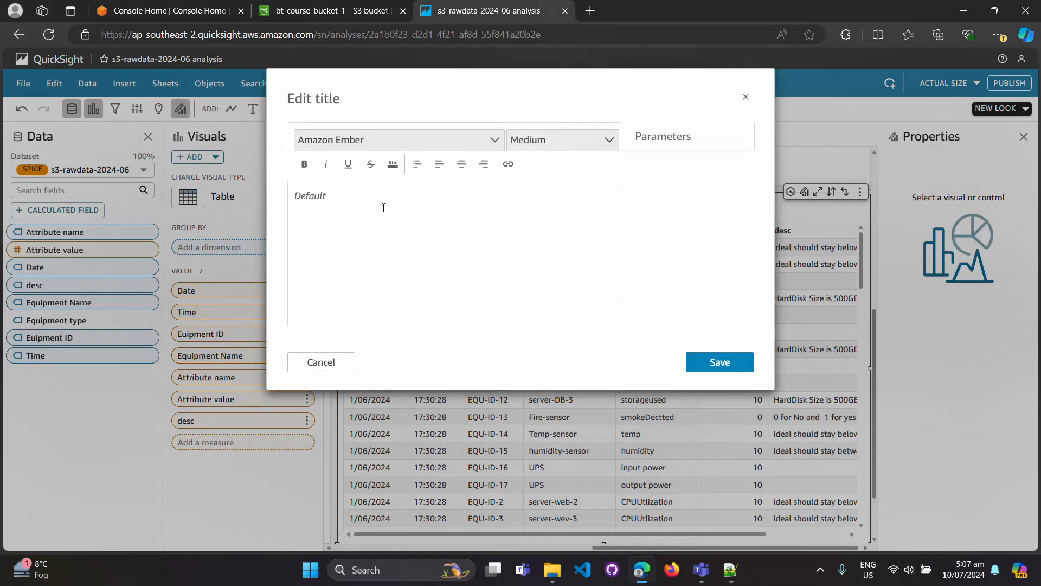
{"action": "type", "text": "Raw Table"}
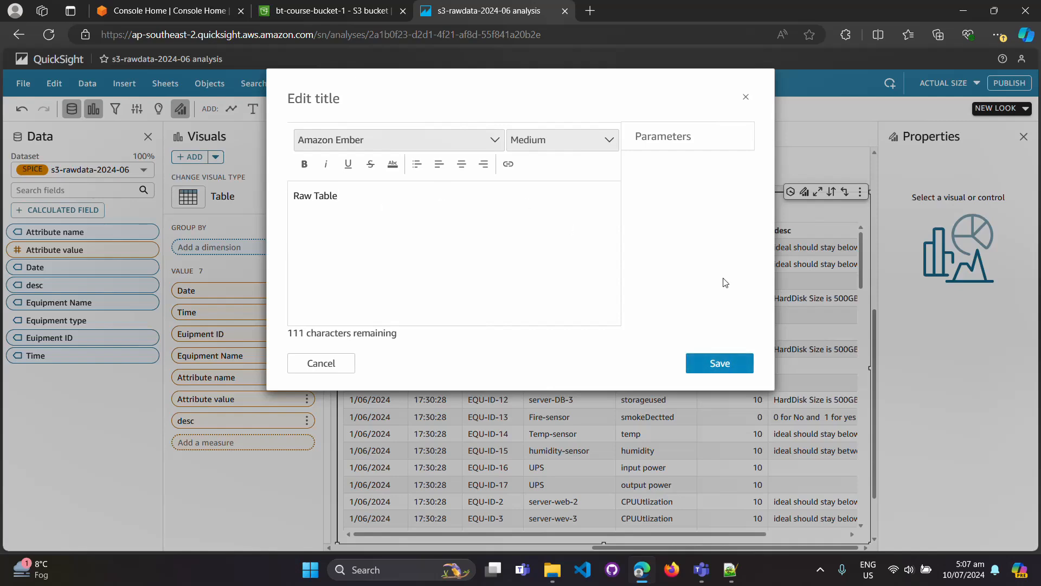
{"action": "left_click", "coordinate": [726, 361]}
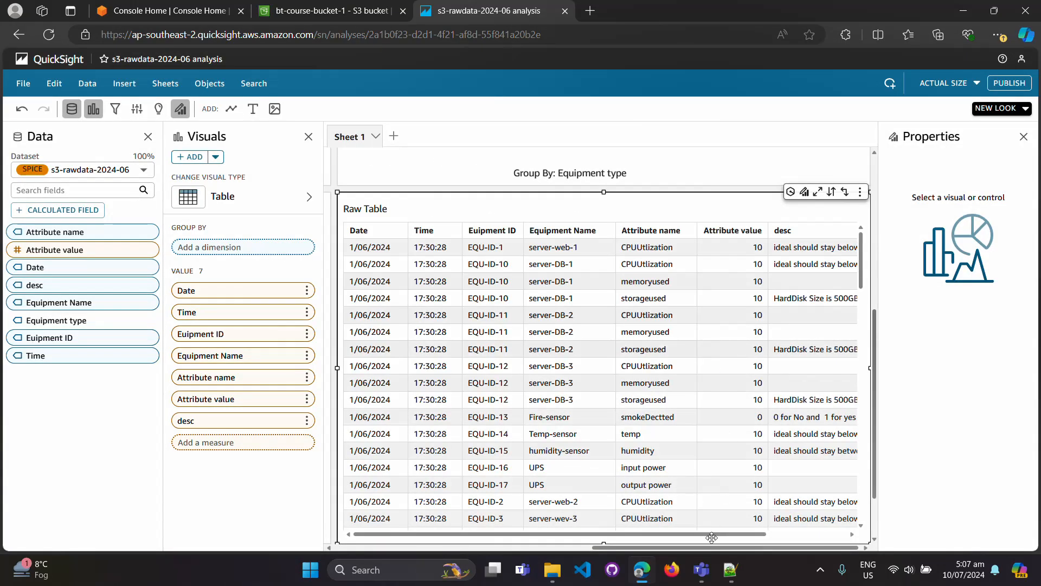
Review the visuals on the sheet and switch the analysis dataset to s3_transform_data
{"action": "left_click_drag", "start_coordinate": [717, 548], "coordinate": [426, 525]}
{"action": "scroll", "coordinate": [712, 297], "scroll_direction": "up", "scroll_amount": 5}
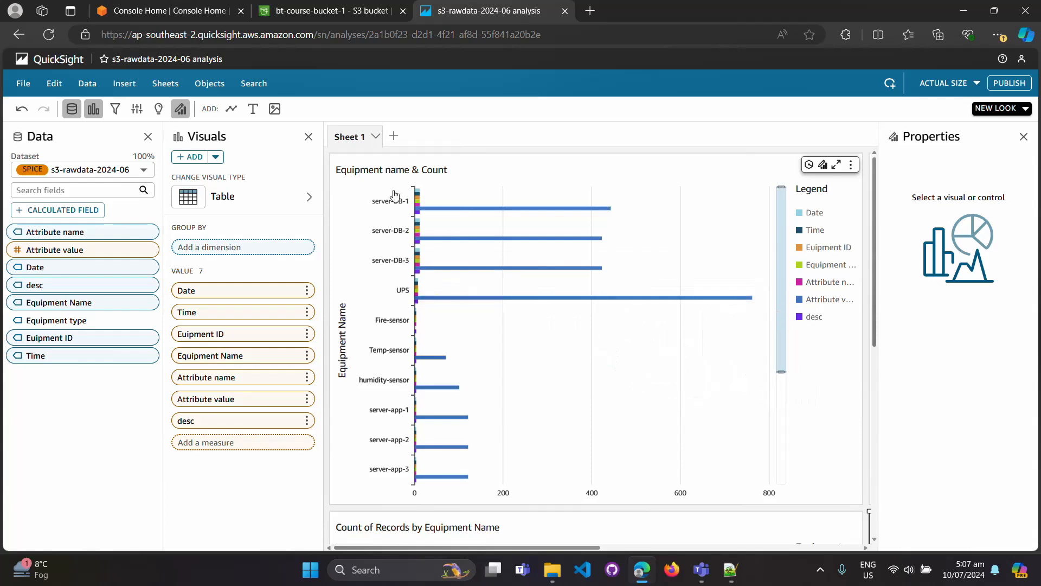
{"action": "left_click_drag", "start_coordinate": [585, 548], "coordinate": [793, 549]}
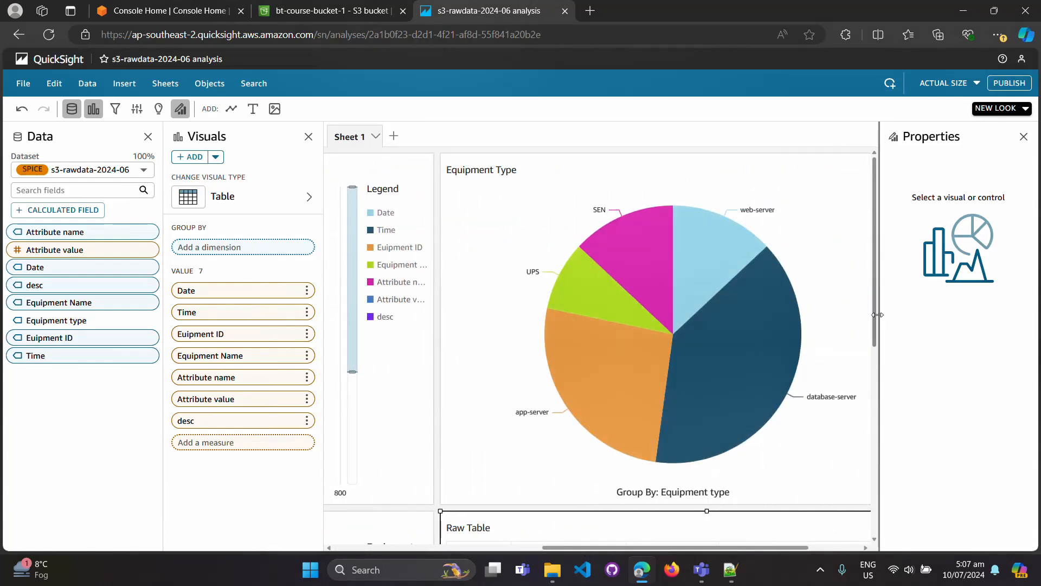
{"action": "left_click_drag", "start_coordinate": [875, 322], "coordinate": [874, 459]}
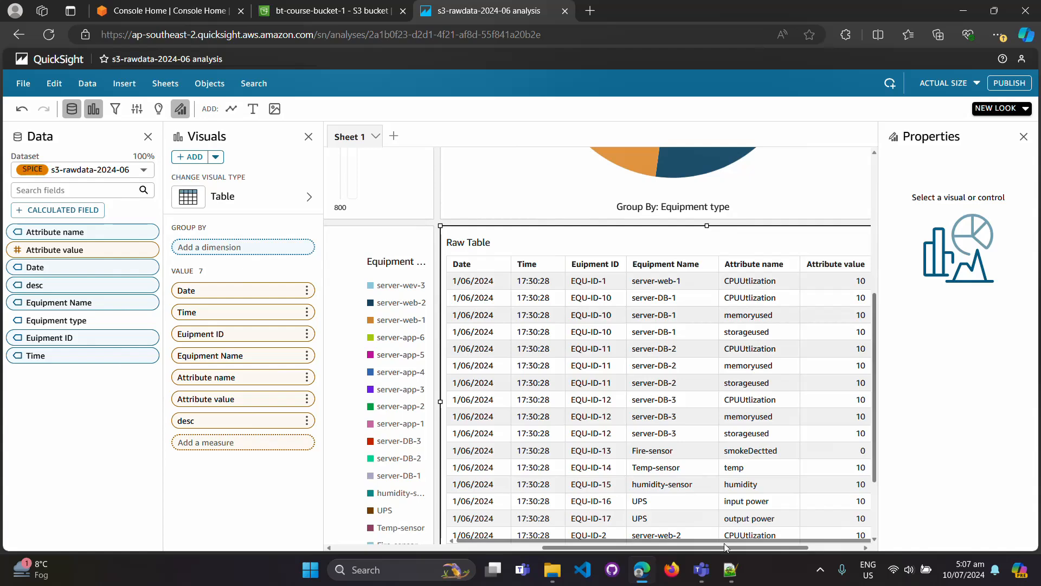
{"action": "left_click_drag", "start_coordinate": [732, 547], "coordinate": [523, 546]}
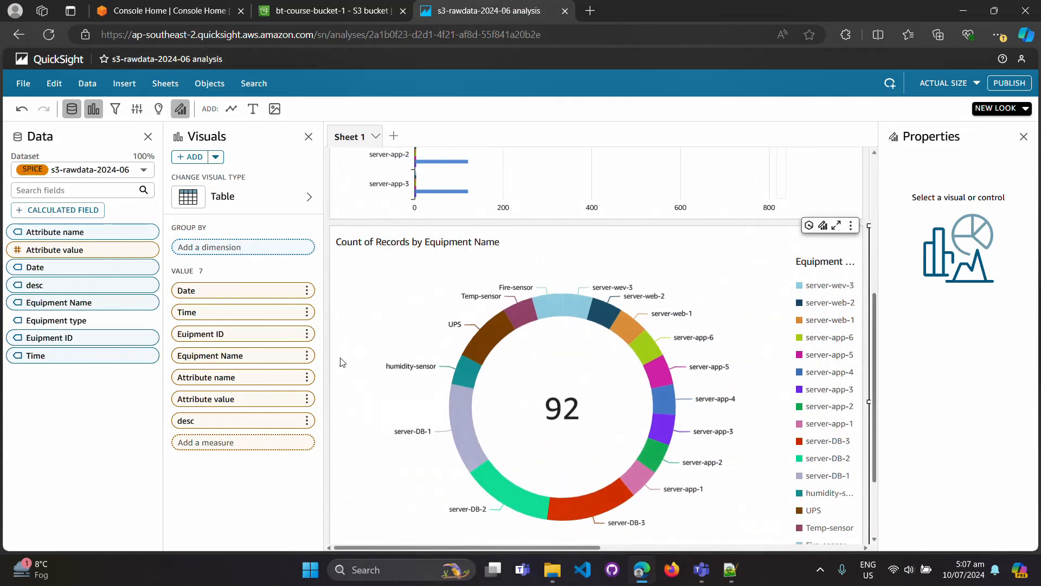
{"action": "left_click", "coordinate": [144, 172]}
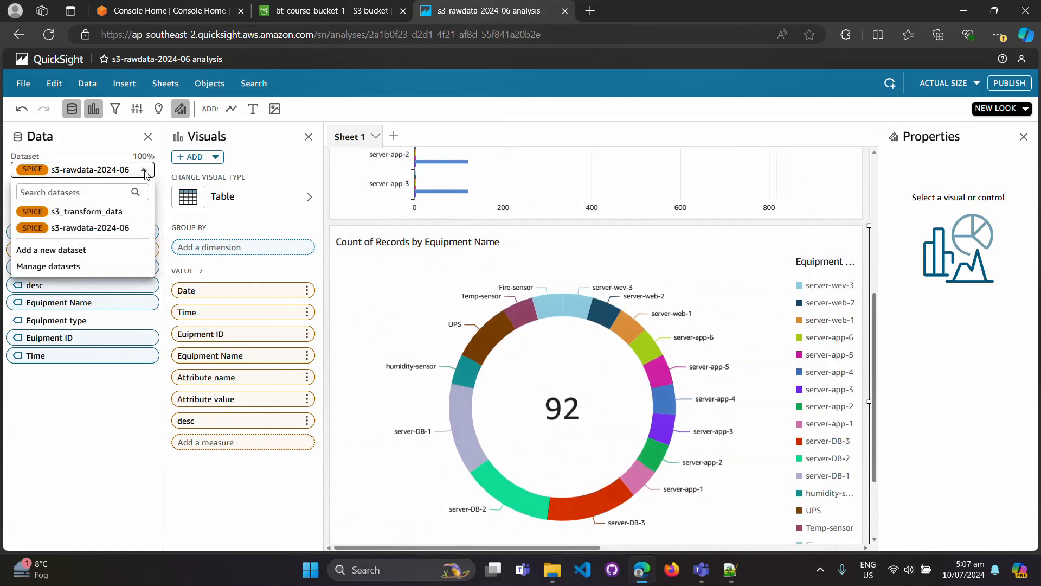
{"action": "left_click", "coordinate": [89, 212]}
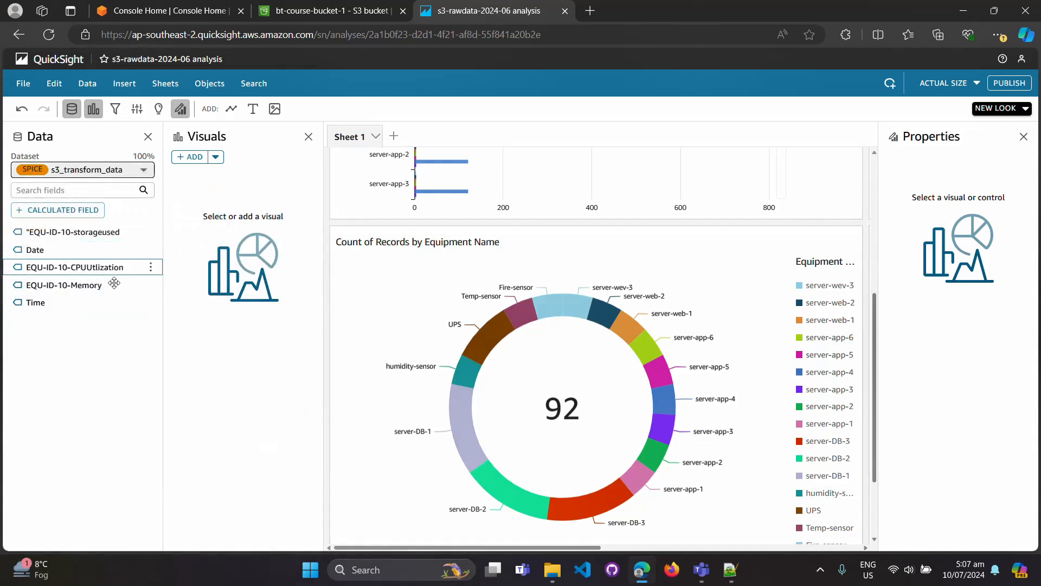
Add an empty table visual to the sheet below the Equipment Name donut chart
{"action": "scroll", "coordinate": [875, 438], "scroll_direction": "down", "scroll_amount": 1}
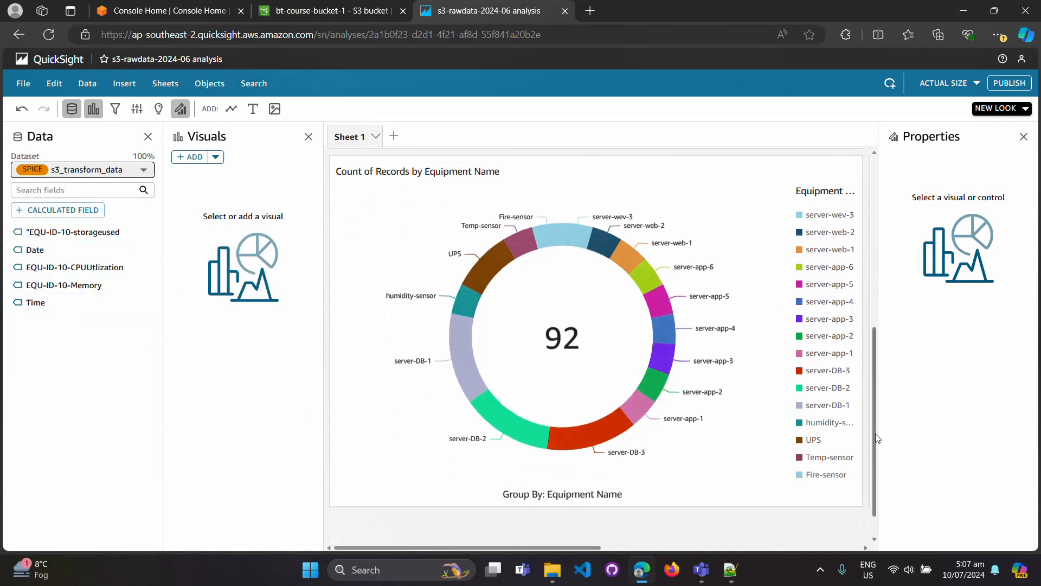
{"action": "scroll", "coordinate": [877, 438], "scroll_direction": "down", "scroll_amount": 1}
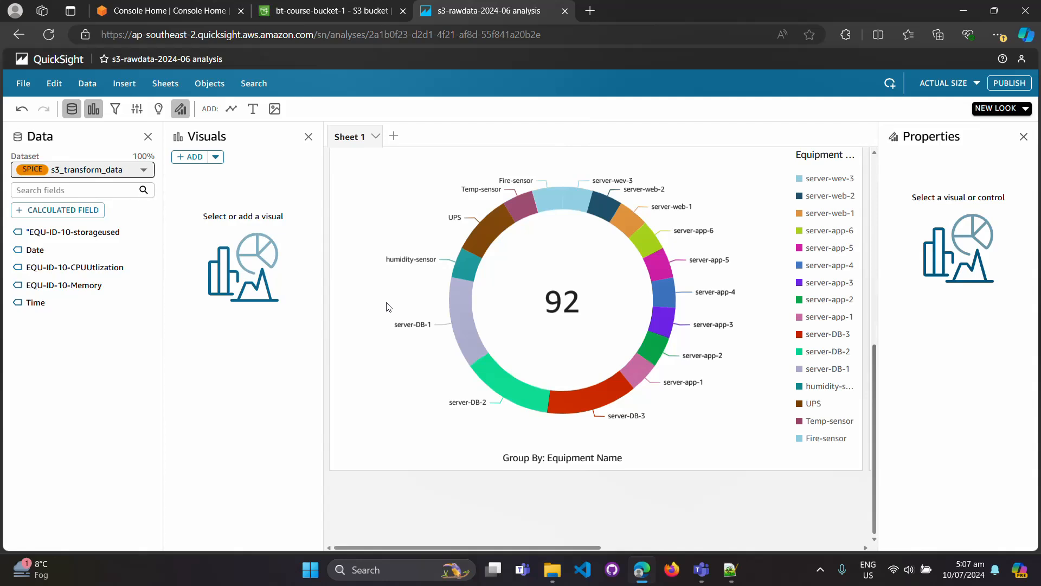
{"action": "left_click", "coordinate": [418, 507]}
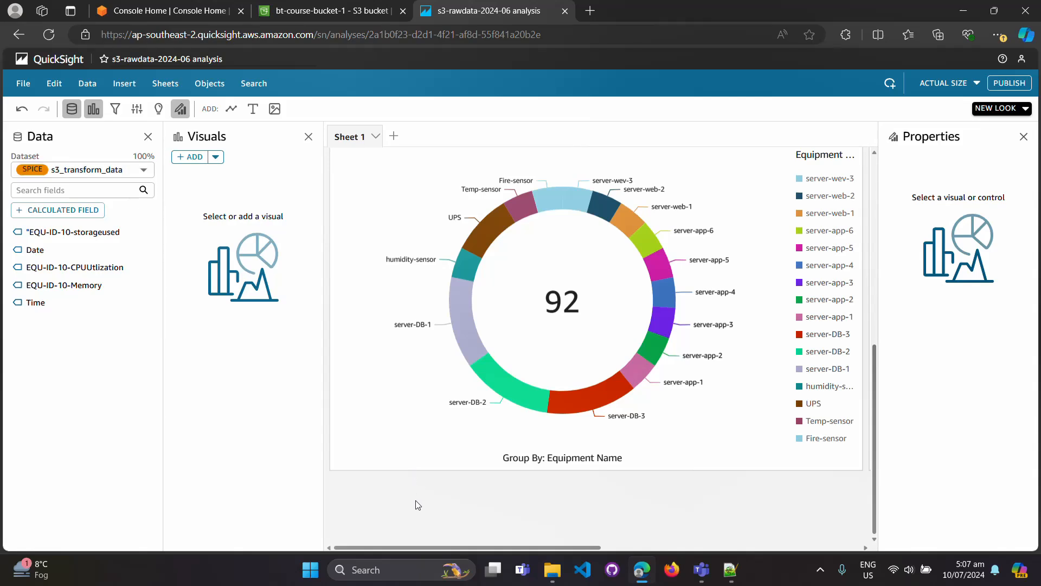
{"action": "left_click", "coordinate": [215, 157]}
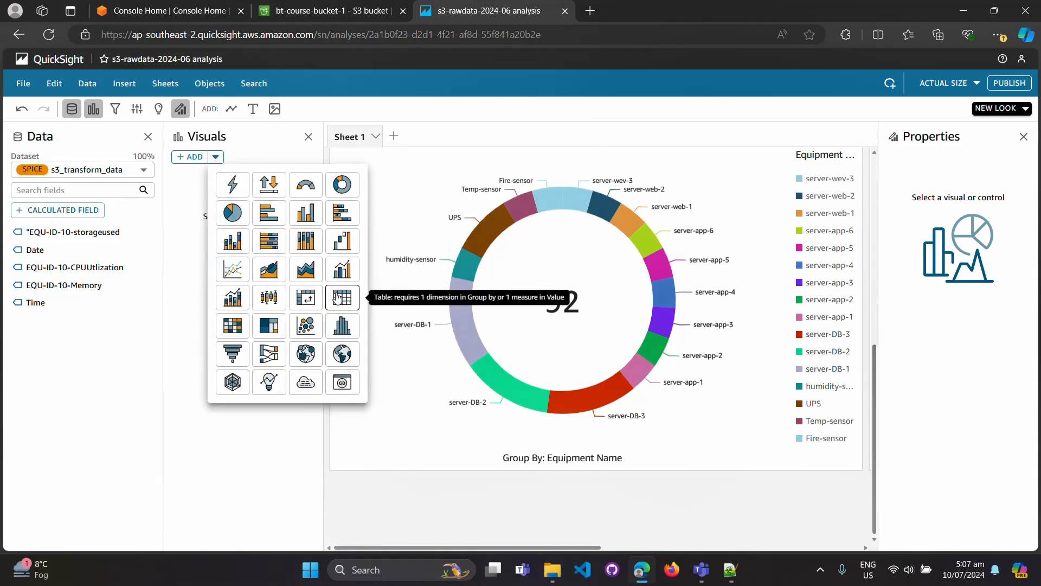
{"action": "left_click", "coordinate": [342, 298]}
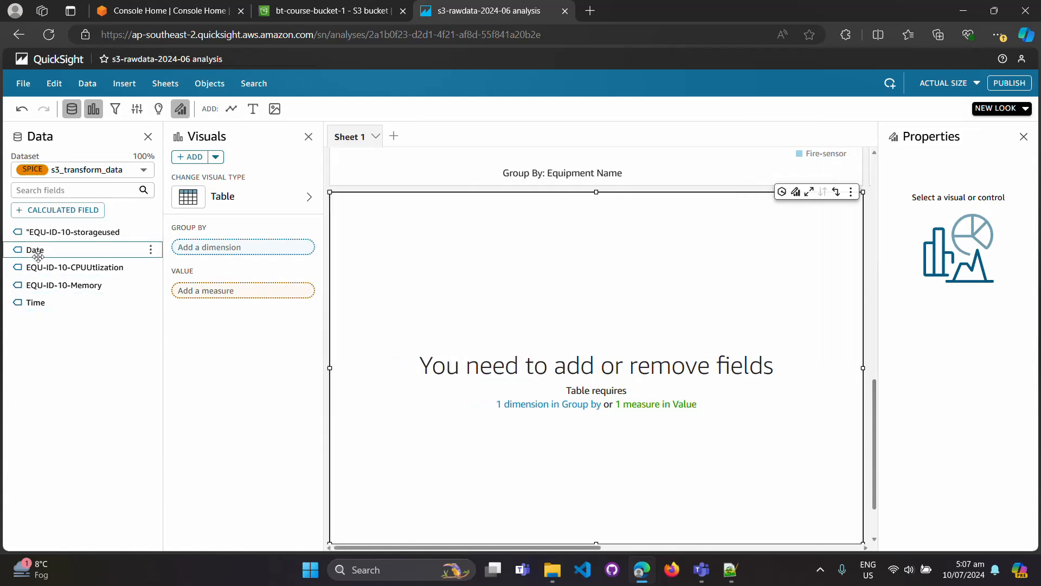
Add Date, Time, EQU-ID-10-CPUUtlization, EQU-ID-10-Memory and "EQU-ID-10-storageused, in that order, as the new table's values
{"action": "left_click_drag", "start_coordinate": [36, 251], "coordinate": [215, 296]}
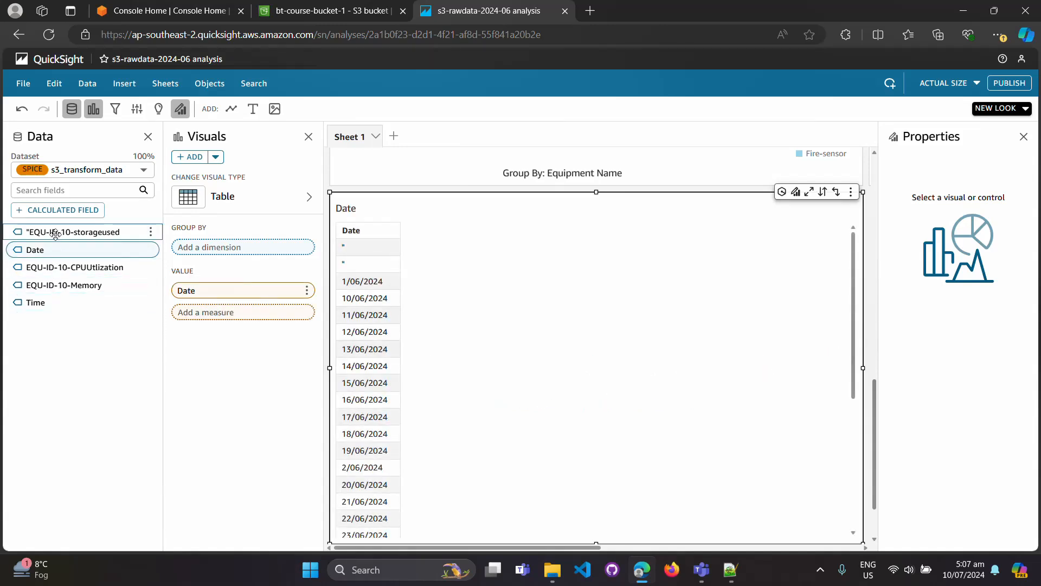
{"action": "left_click_drag", "start_coordinate": [38, 302], "coordinate": [215, 311]}
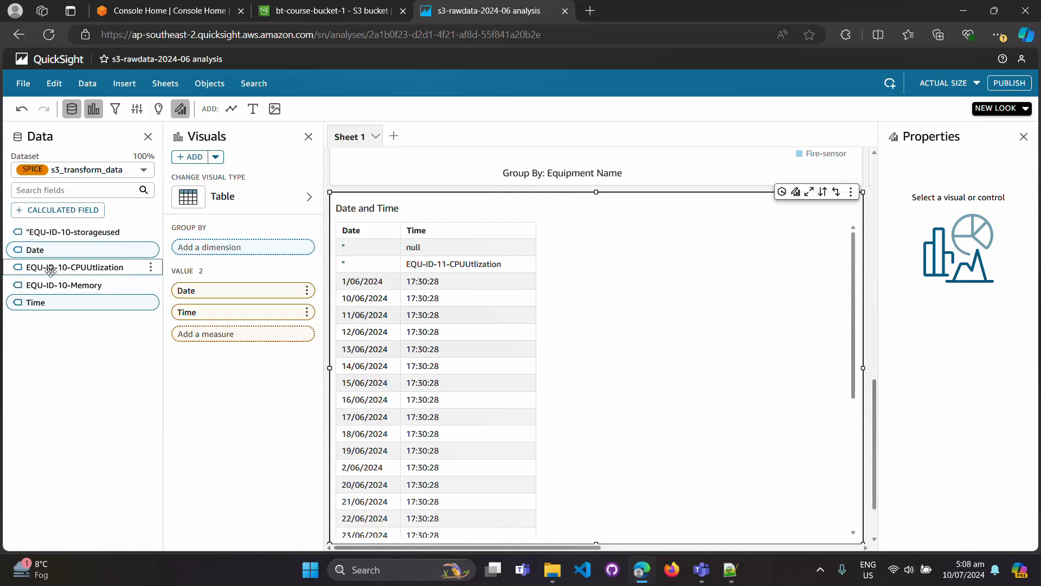
{"action": "left_click_drag", "start_coordinate": [51, 267], "coordinate": [228, 335]}
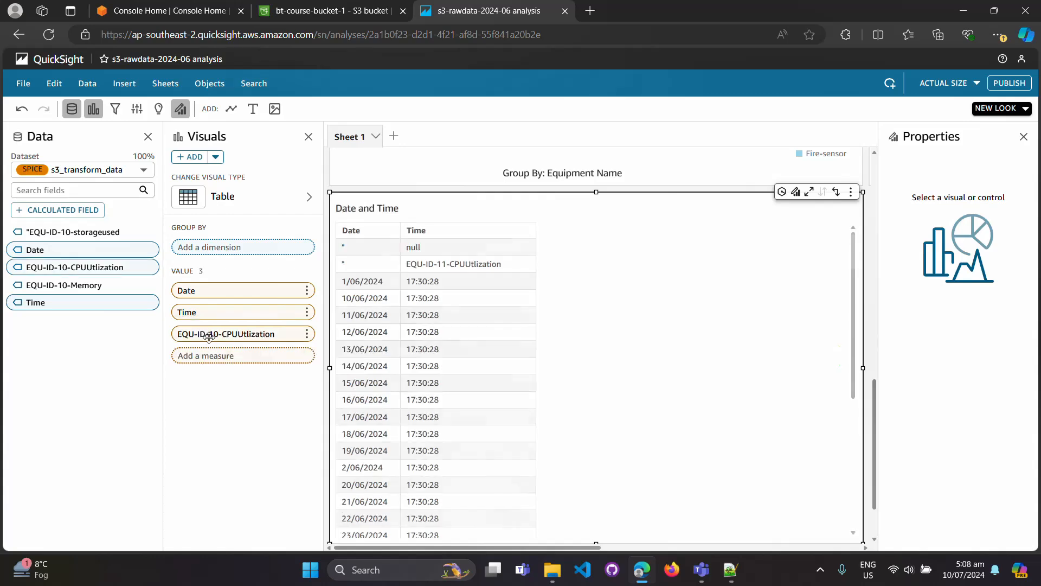
{"action": "left_click_drag", "start_coordinate": [48, 288], "coordinate": [187, 356]}
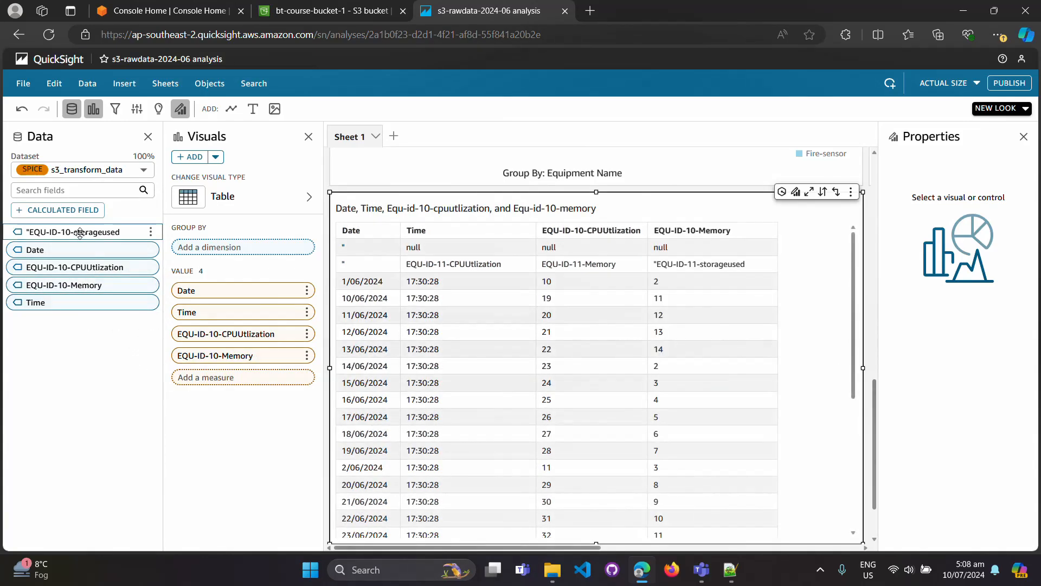
{"action": "left_click_drag", "start_coordinate": [71, 232], "coordinate": [238, 392]}
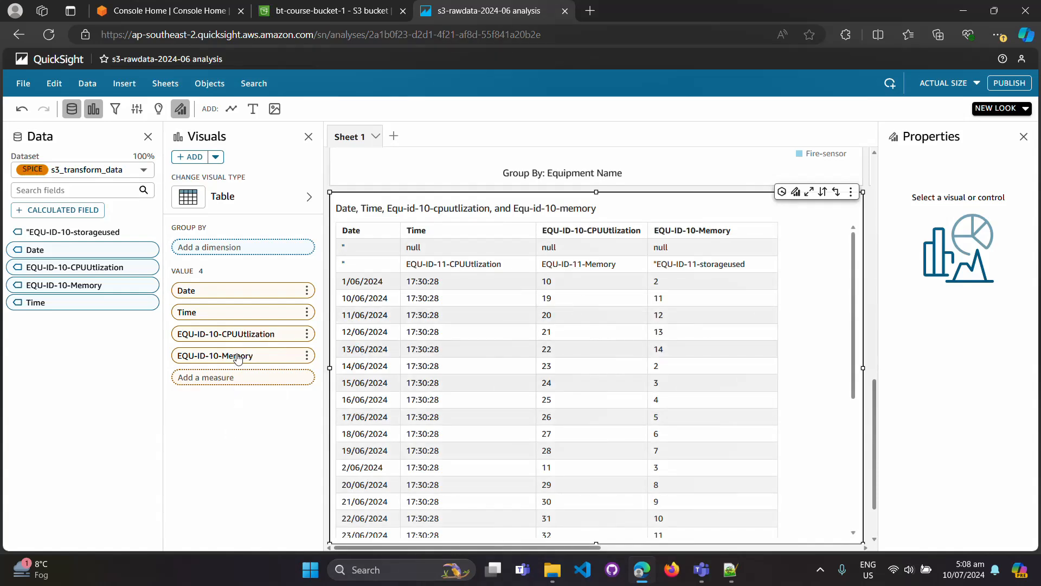
{"action": "left_click_drag", "start_coordinate": [70, 233], "coordinate": [241, 385]}
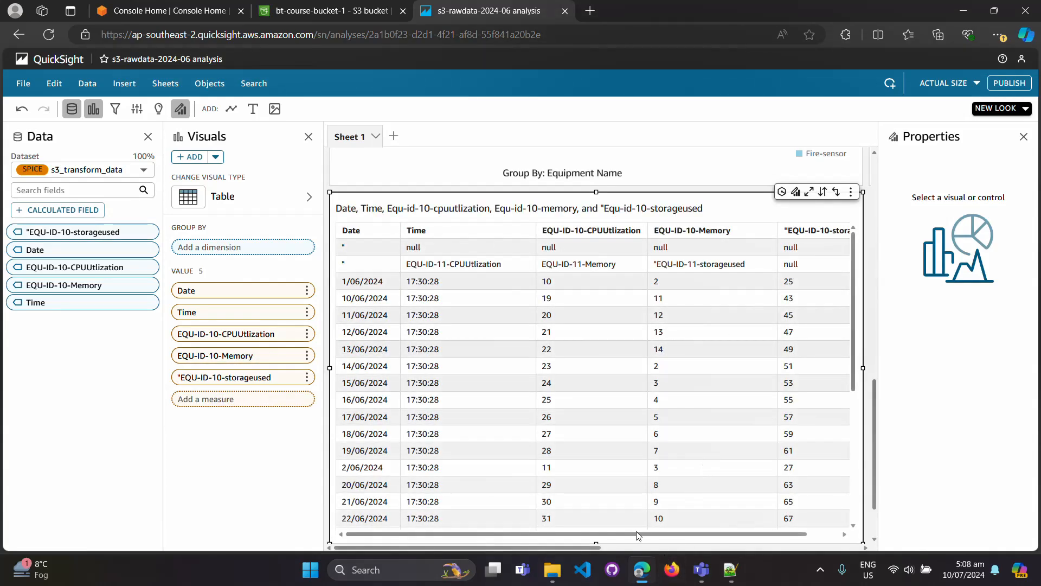
{"action": "left_click_drag", "start_coordinate": [585, 549], "coordinate": [433, 534]}
Switch to the file explorer and open data-01-06-2024 from the transform folder in a maximized spreadsheet window
{"action": "left_click", "coordinate": [554, 579]}
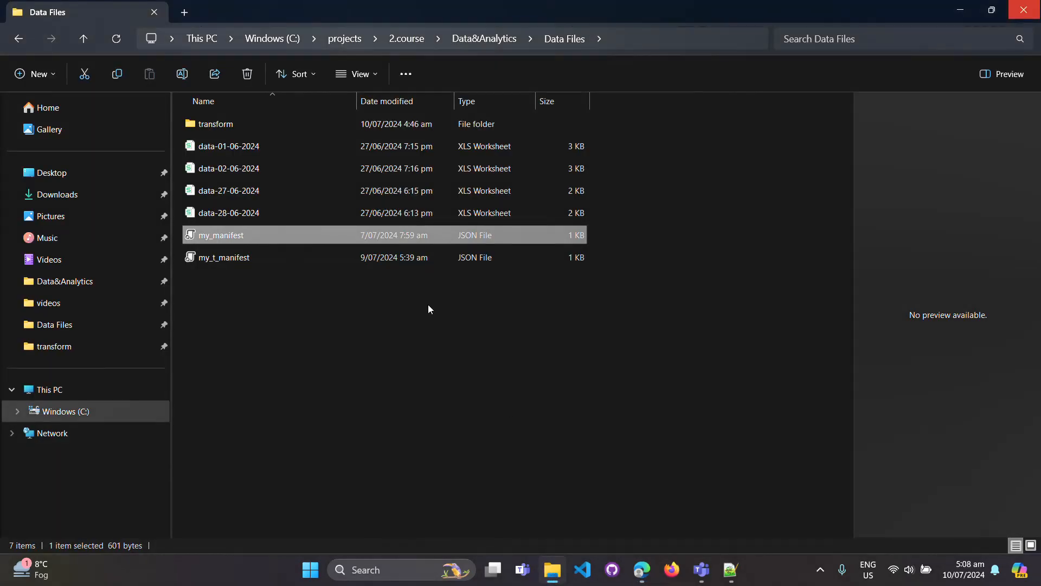
{"action": "double_click", "coordinate": [297, 122]}
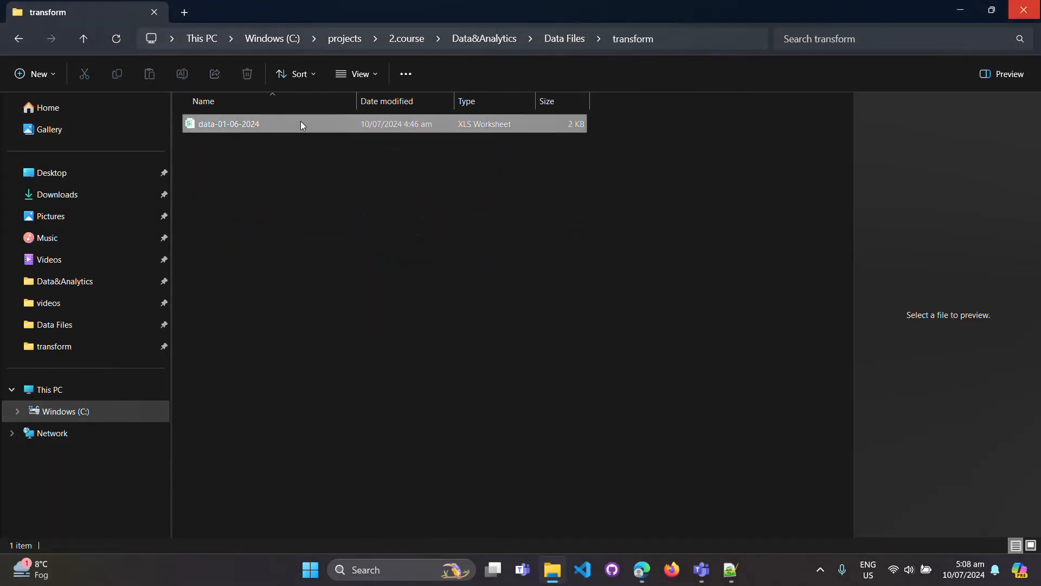
{"action": "double_click", "coordinate": [301, 124]}
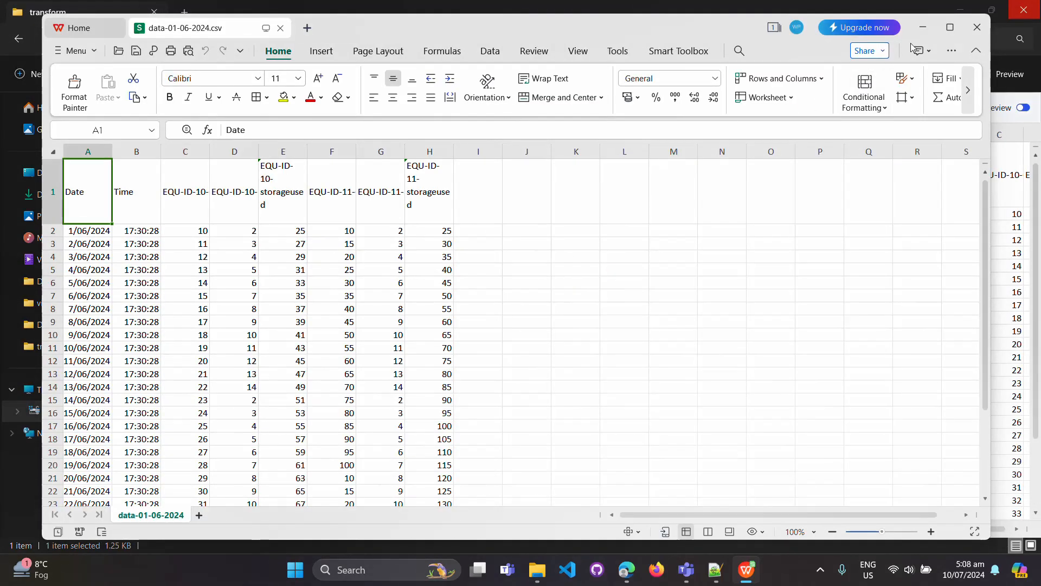
{"action": "left_click", "coordinate": [950, 27]}
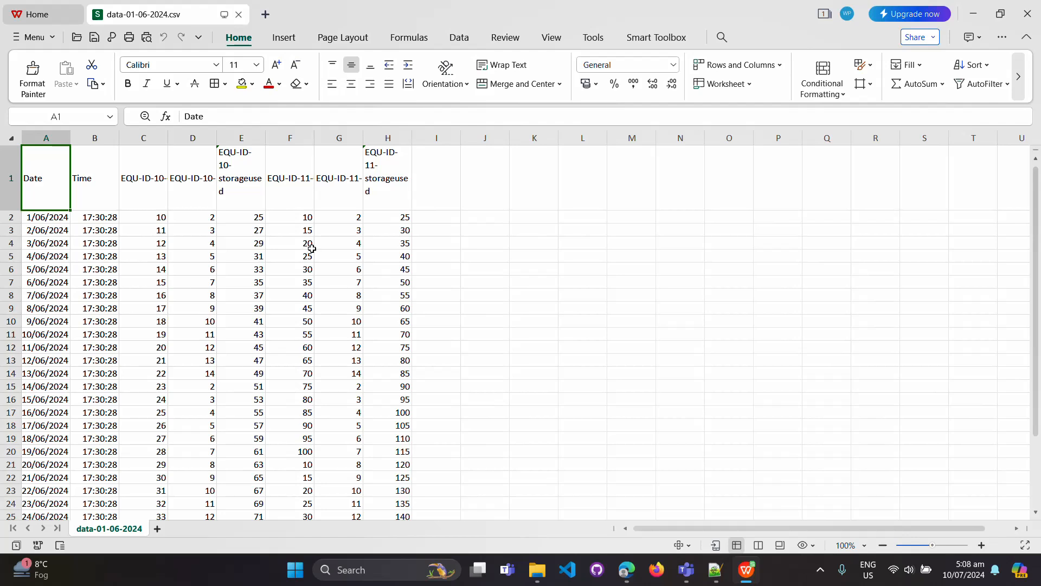
Widen columns D and E and remove the trailing line break from the EQU-ID-10-storageused header in E1
{"action": "left_click", "coordinate": [261, 170]}
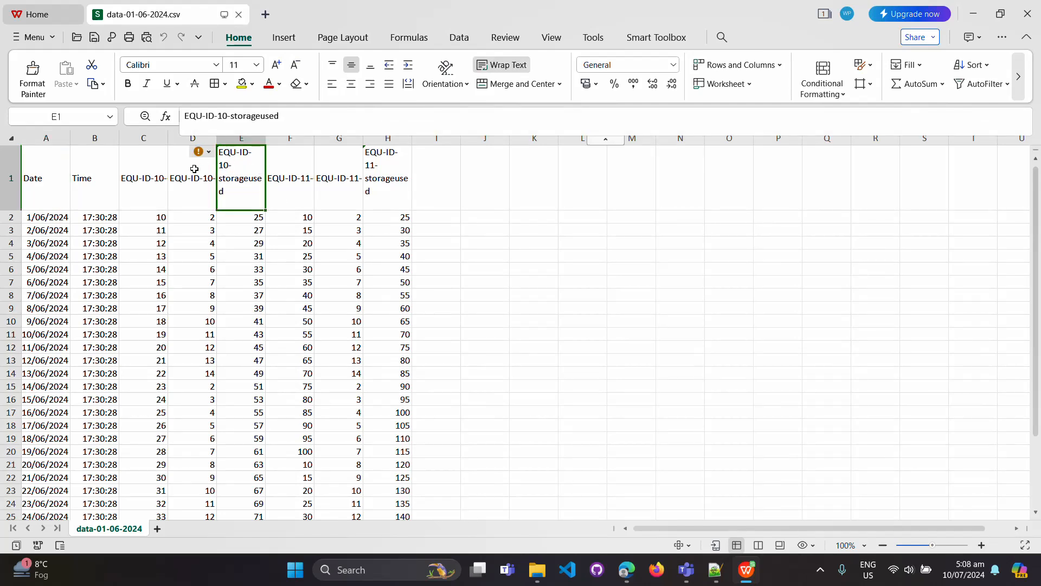
{"action": "left_click", "coordinate": [209, 152]}
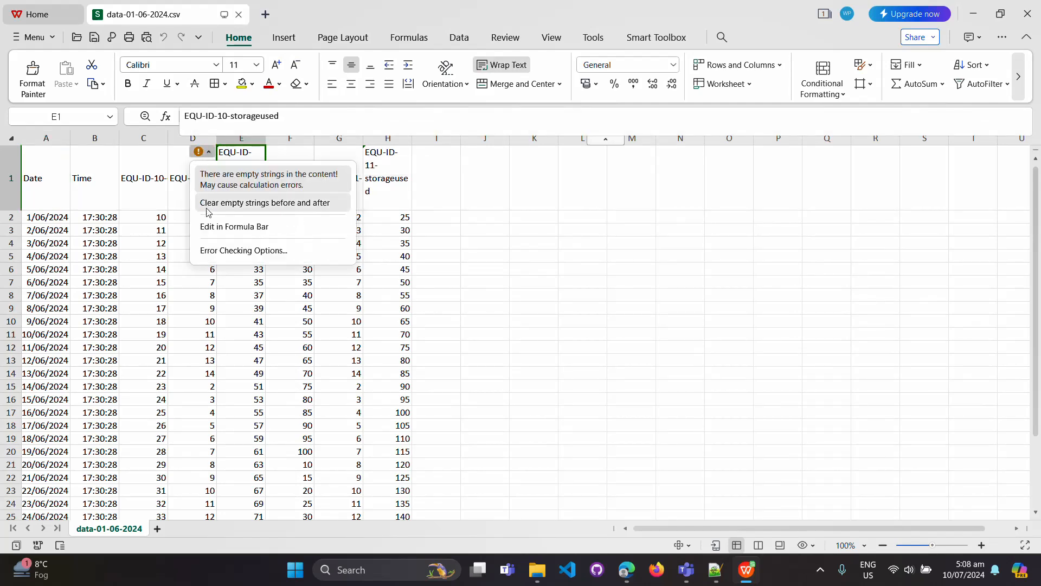
{"action": "left_click", "coordinate": [176, 206]}
{"action": "left_click", "coordinate": [174, 198]}
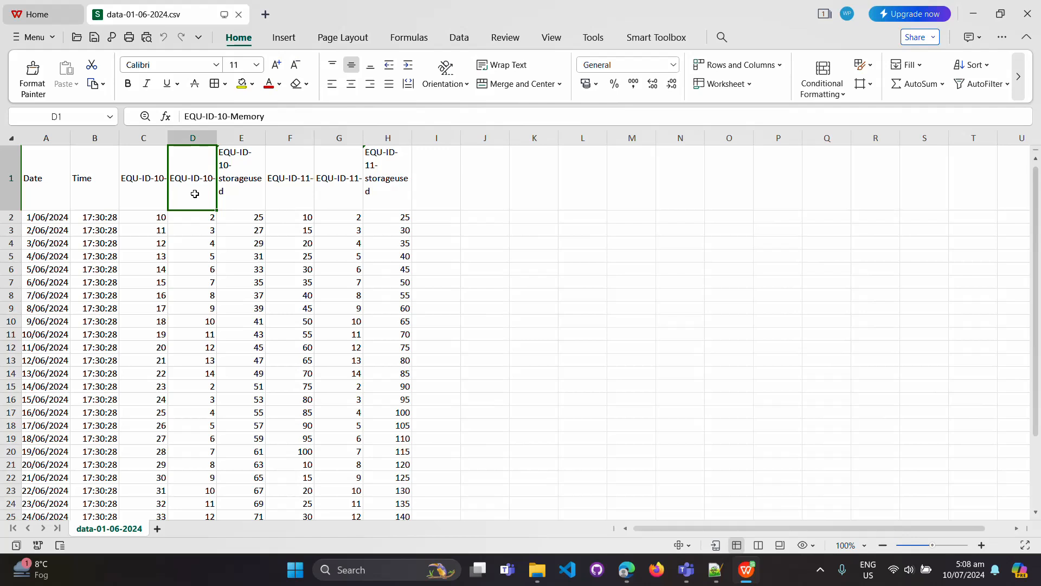
{"action": "double_click", "coordinate": [217, 133]}
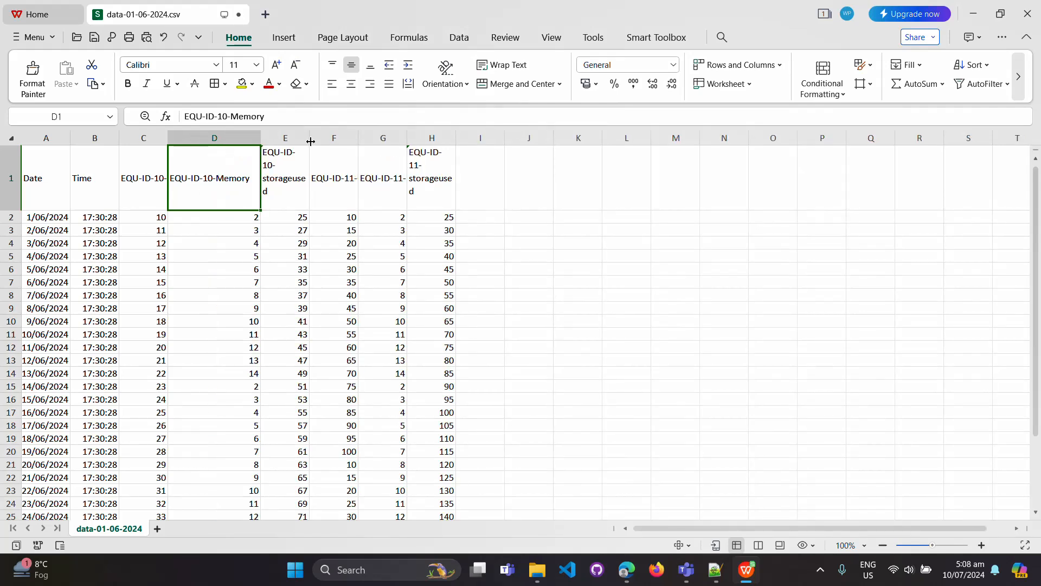
{"action": "left_click_drag", "start_coordinate": [311, 141], "coordinate": [394, 143]}
{"action": "double_click", "coordinate": [363, 168]}
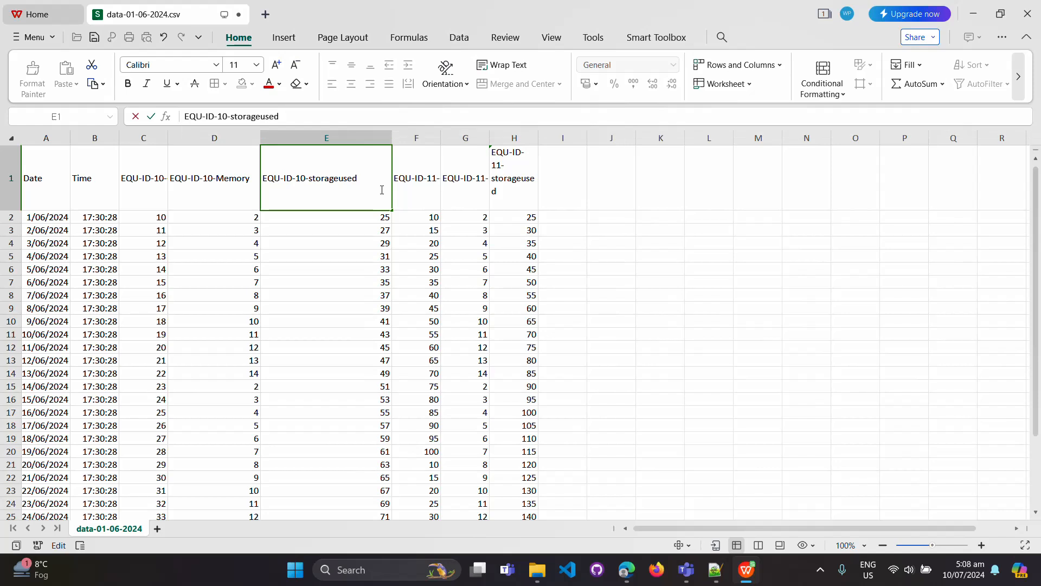
Widen columns F and G to fit their EQU-ID-11 headers and check both header texts for trailing line breaks
{"action": "left_click", "coordinate": [430, 196]}
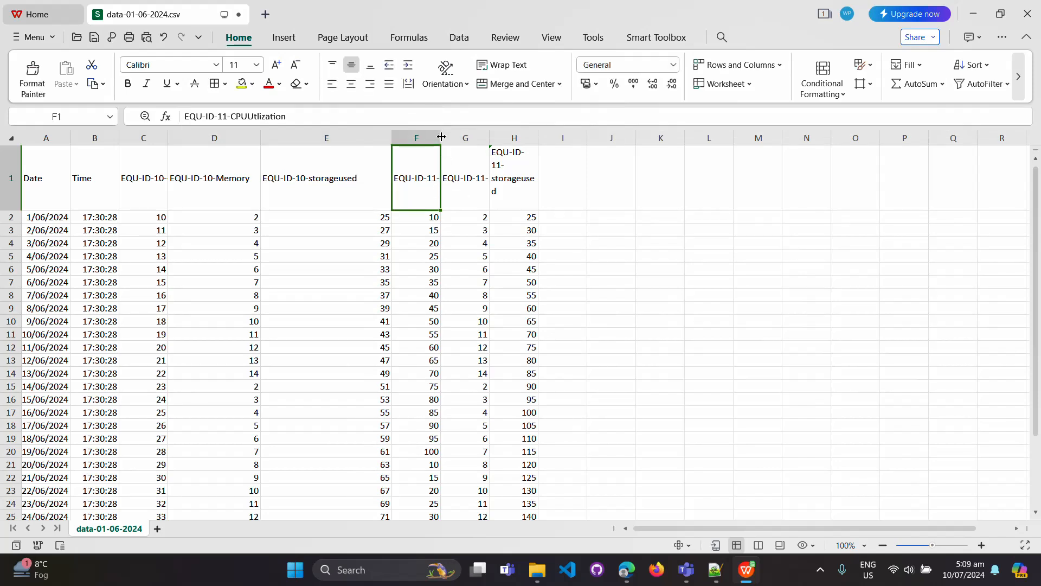
{"action": "left_click_drag", "start_coordinate": [442, 136], "coordinate": [548, 163]}
{"action": "double_click", "coordinate": [510, 178]}
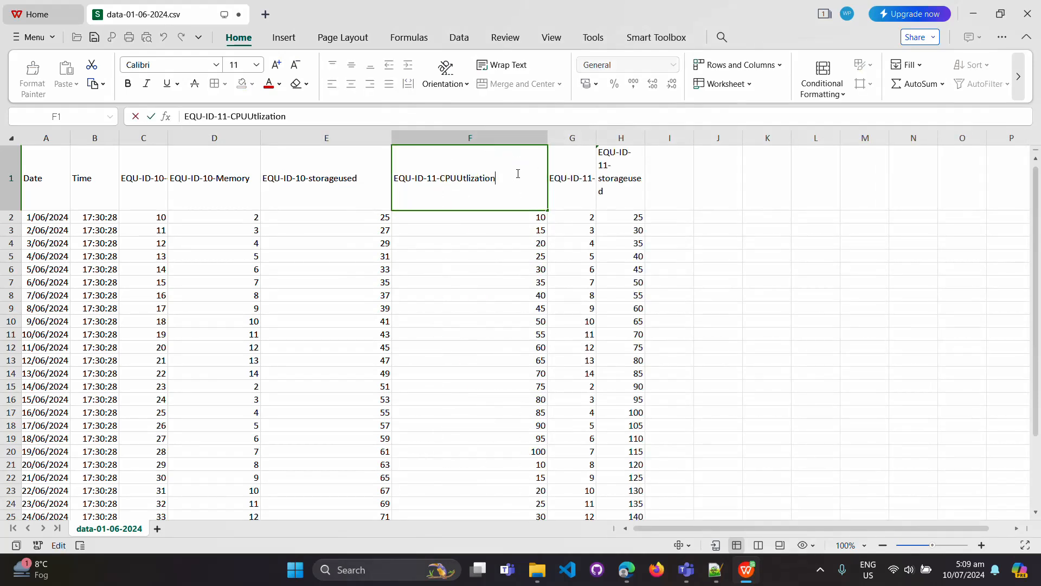
{"action": "left_click", "coordinate": [578, 177]}
{"action": "left_click_drag", "start_coordinate": [597, 138], "coordinate": [659, 140]}
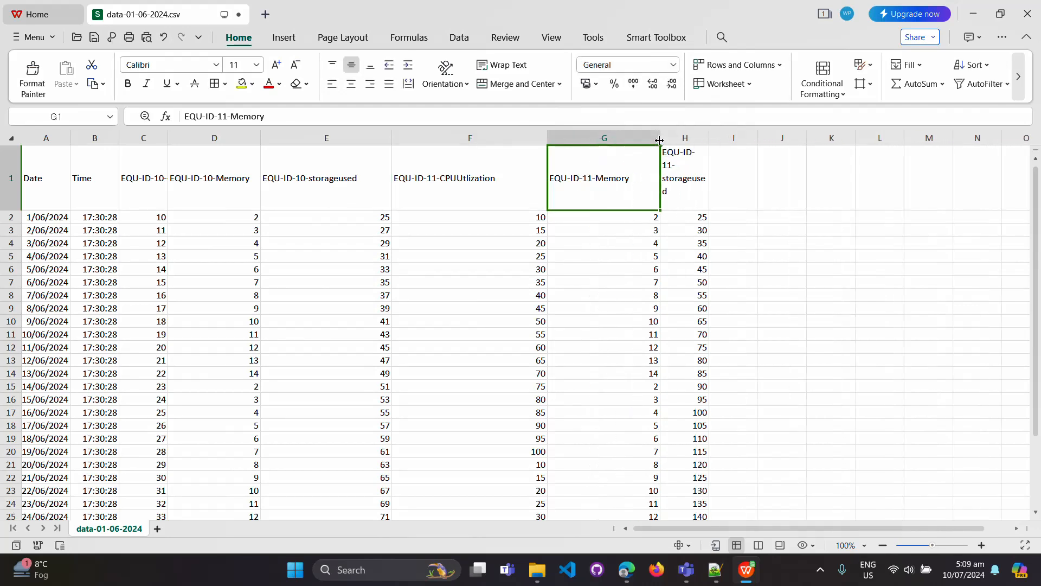
{"action": "double_click", "coordinate": [637, 178]}
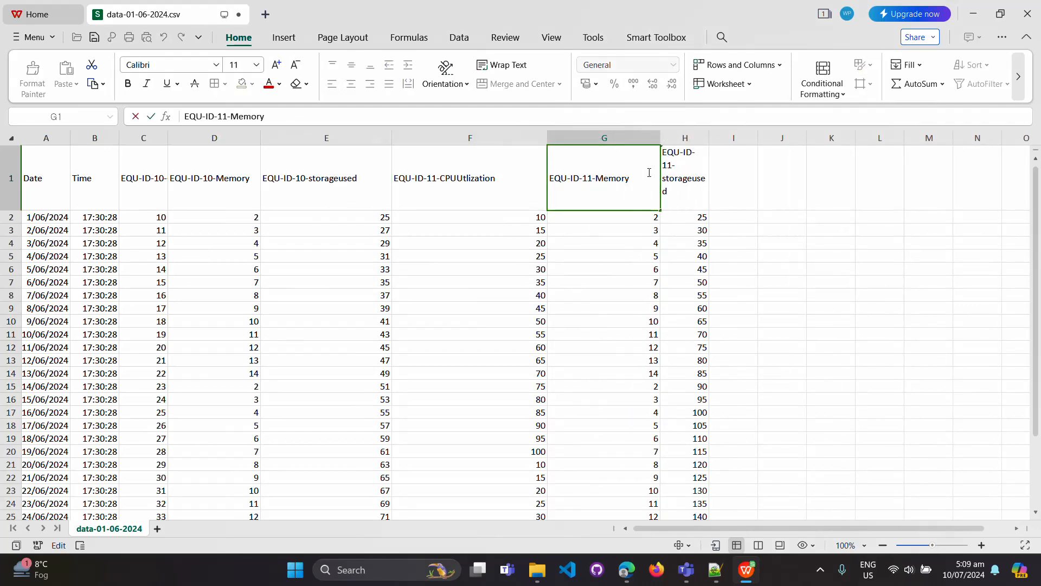
Remove the trailing line break from the EQU-ID-11-storageused header in a widened column H and save the file, keeping its CSV format
{"action": "left_click", "coordinate": [698, 159]}
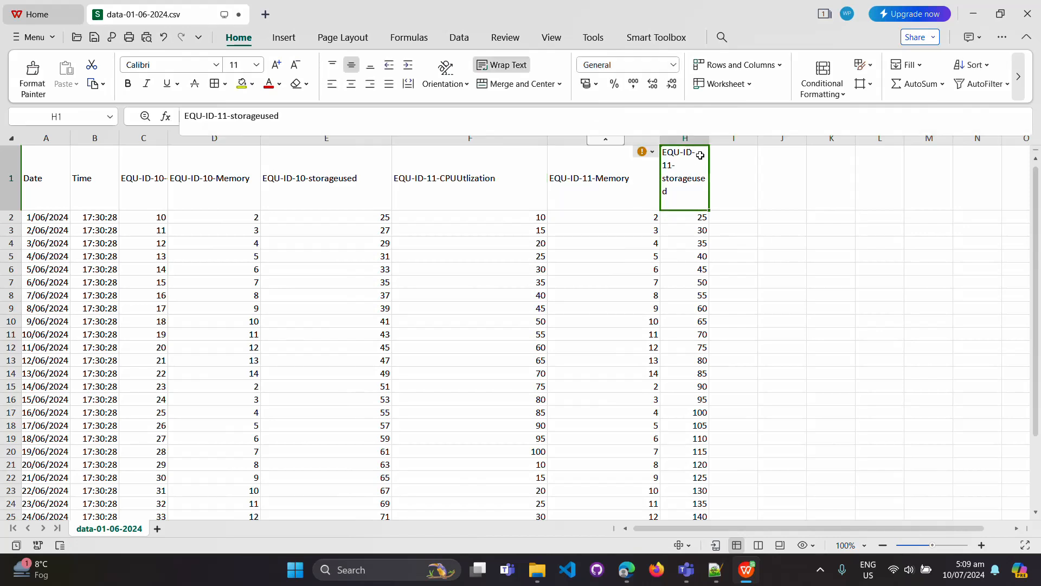
{"action": "left_click_drag", "start_coordinate": [709, 138], "coordinate": [770, 138]}
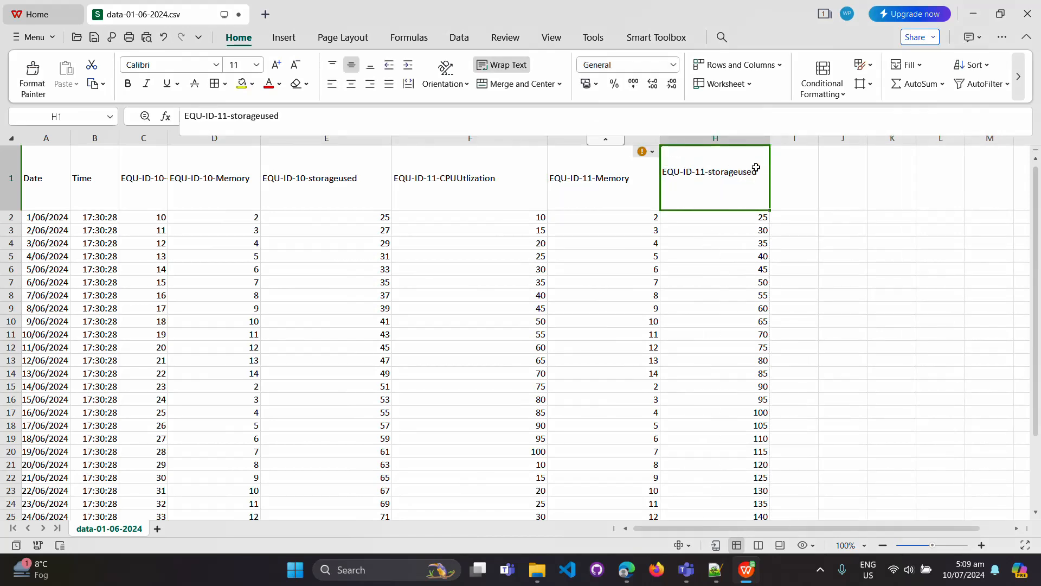
{"action": "double_click", "coordinate": [757, 172]}
{"action": "key", "text": "Escape"}
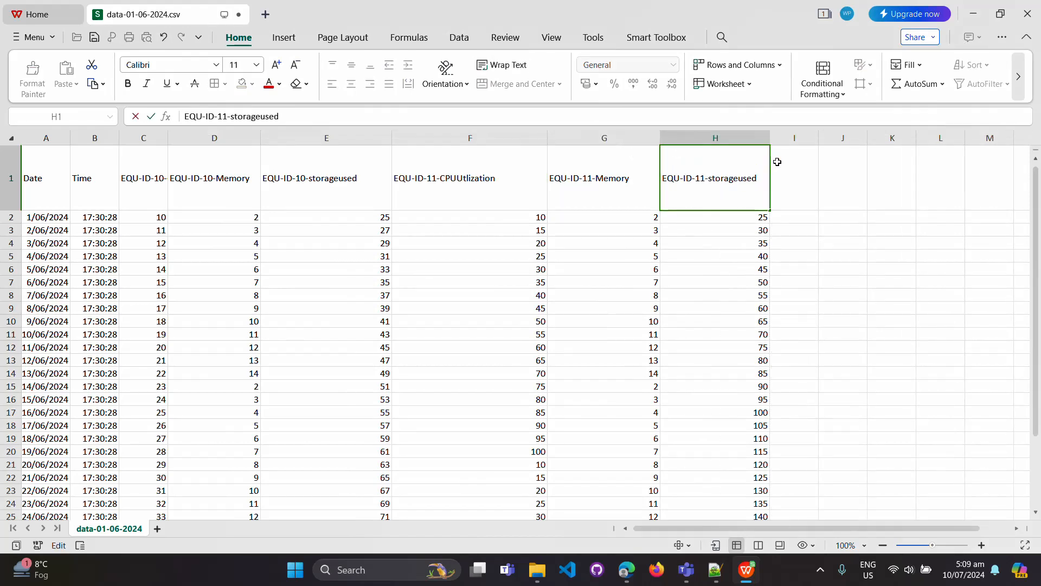
{"action": "left_click_drag", "start_coordinate": [816, 187], "coordinate": [801, 198]}
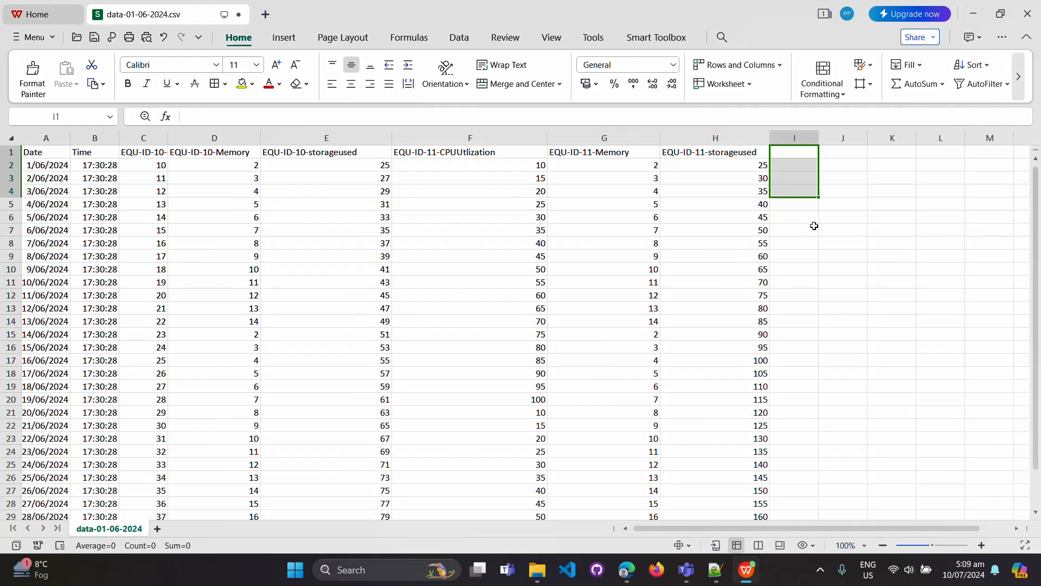
{"action": "left_click", "coordinate": [94, 37]}
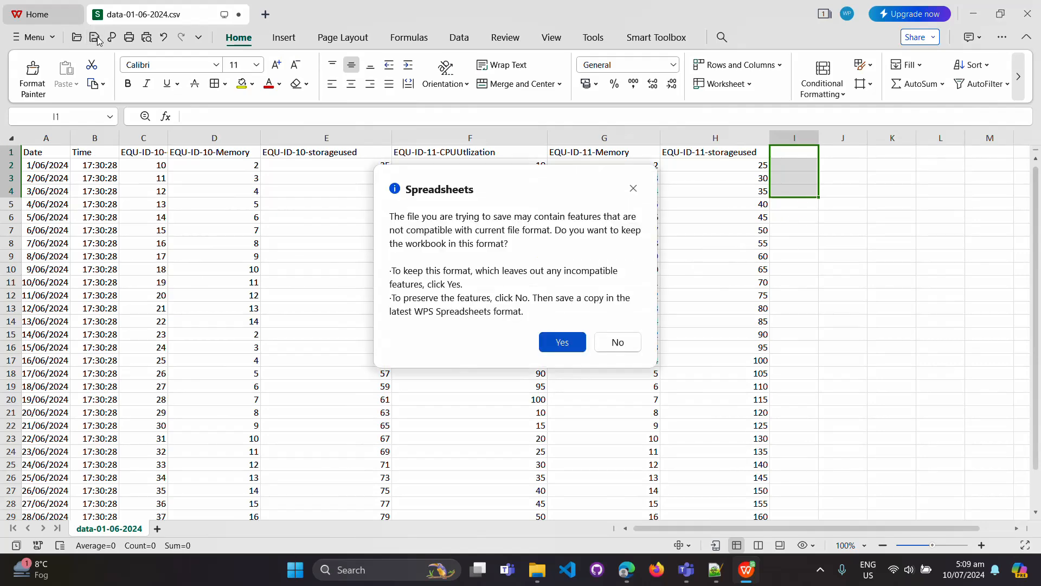
{"action": "left_click", "coordinate": [583, 350]}
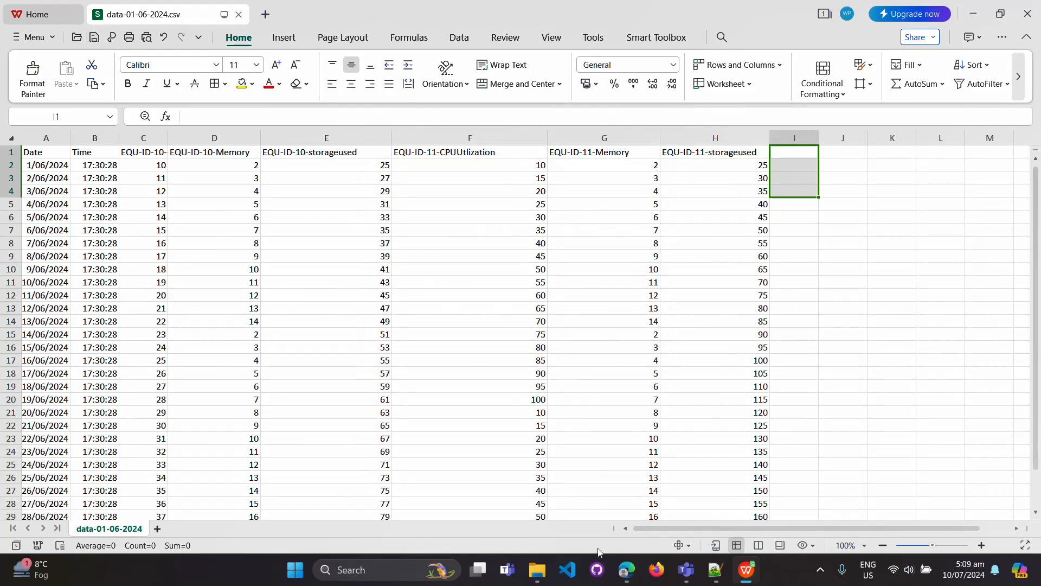
Switch to the browser and upload data-01-06-2024.csv from the transform folder to the output folder of bt-course-bucket-1
{"action": "left_click", "coordinate": [628, 570]}
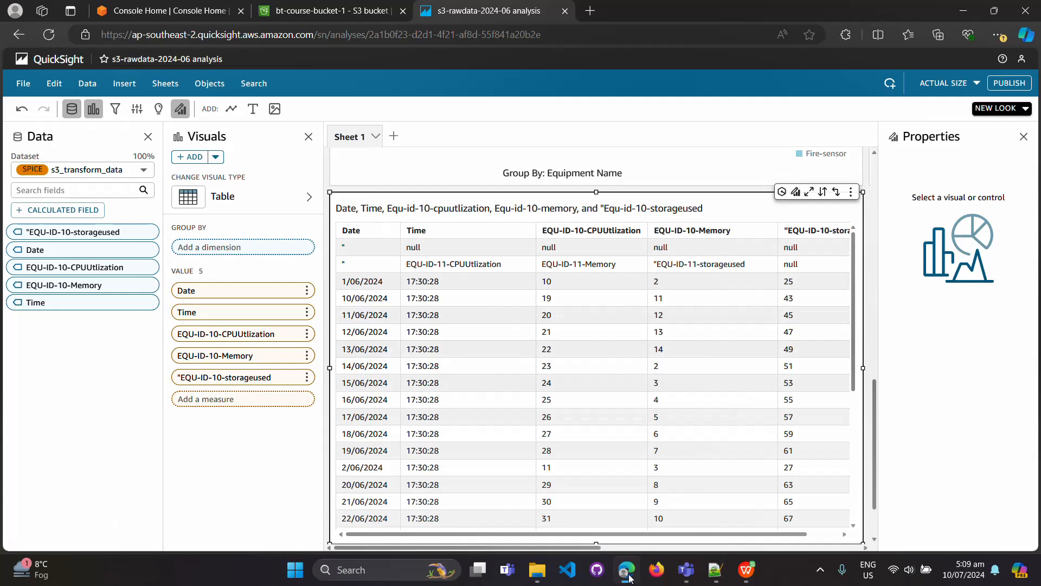
{"action": "left_click", "coordinate": [163, 11]}
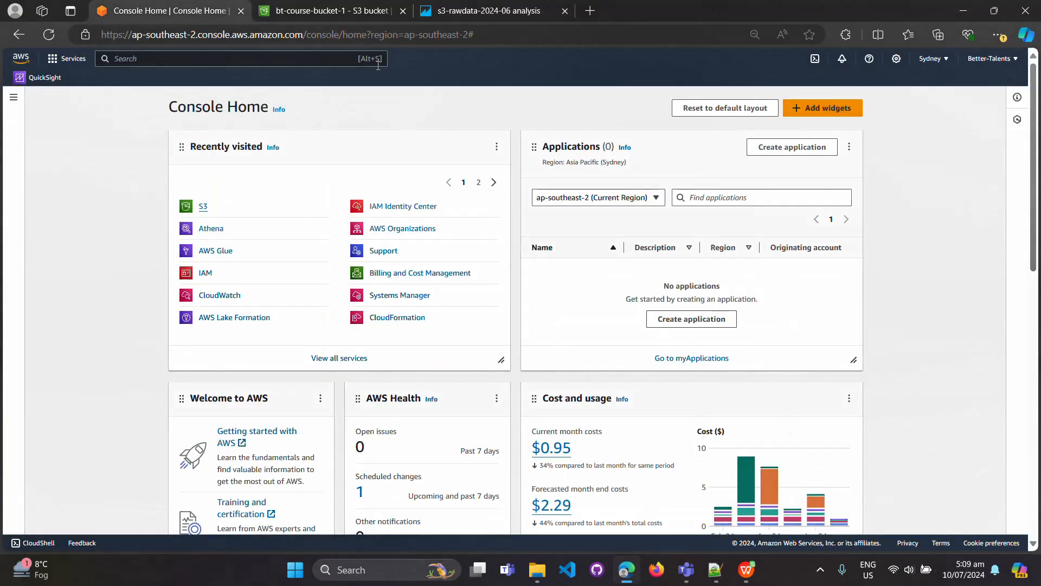
{"action": "left_click", "coordinate": [332, 11]}
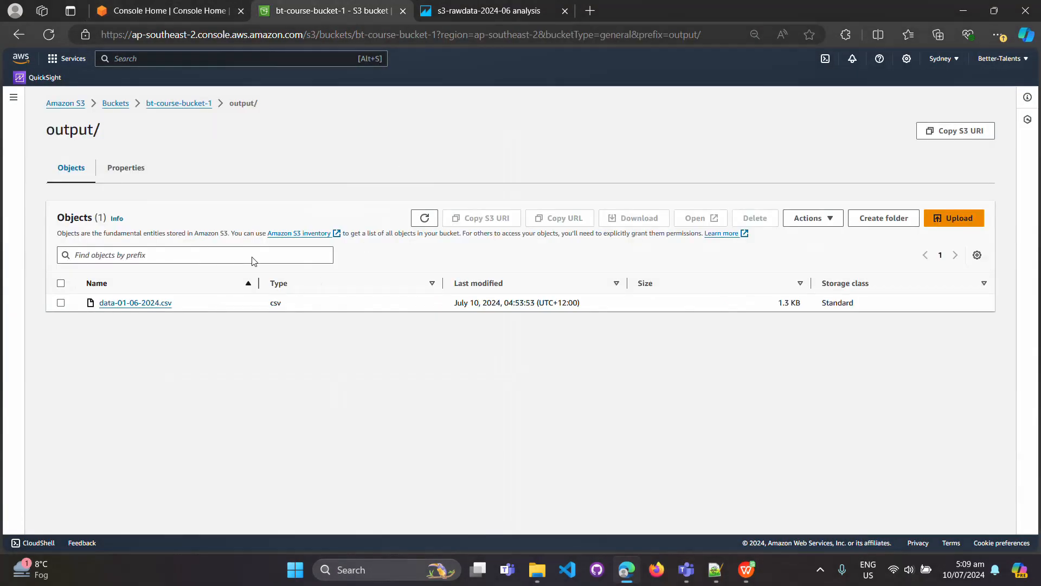
{"action": "left_click", "coordinate": [955, 225]}
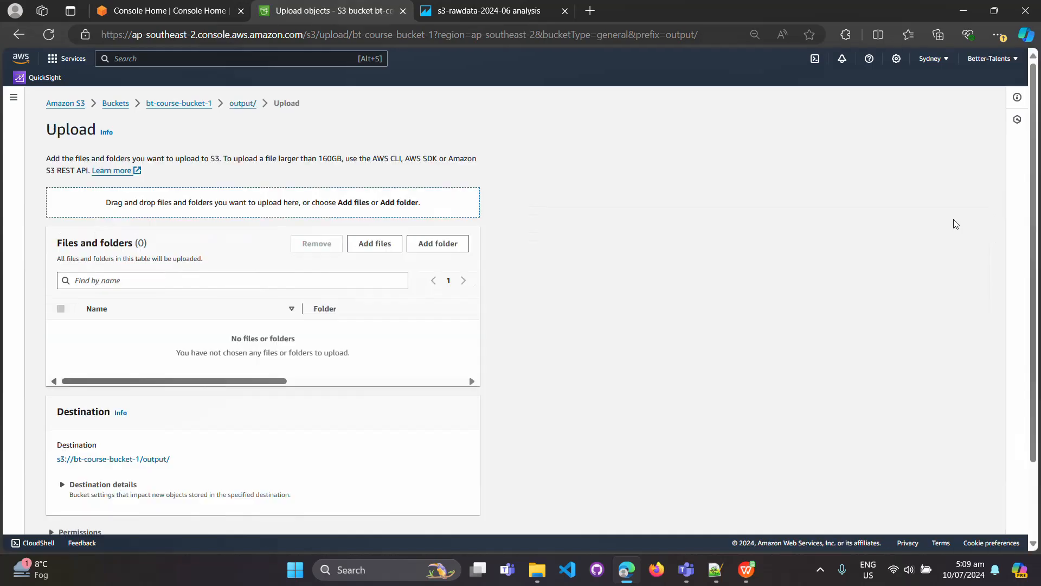
{"action": "left_click", "coordinate": [387, 250]}
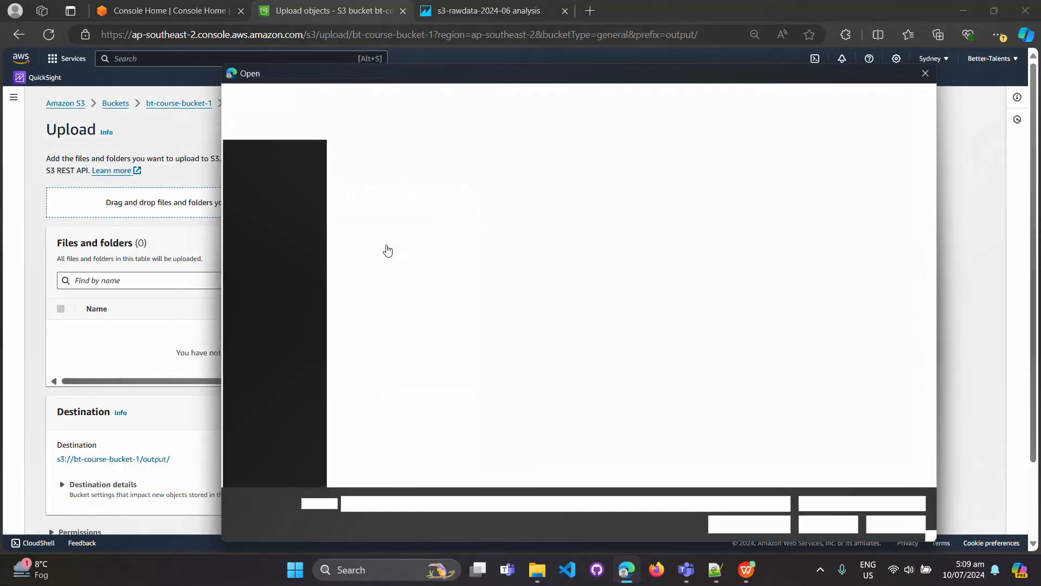
{"action": "double_click", "coordinate": [409, 170]}
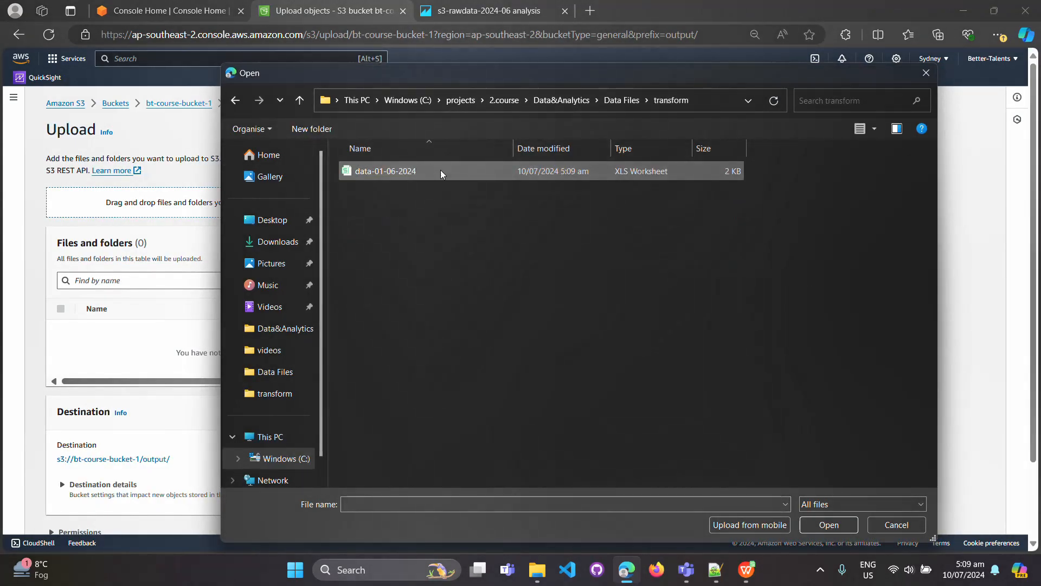
{"action": "left_click", "coordinate": [829, 525]}
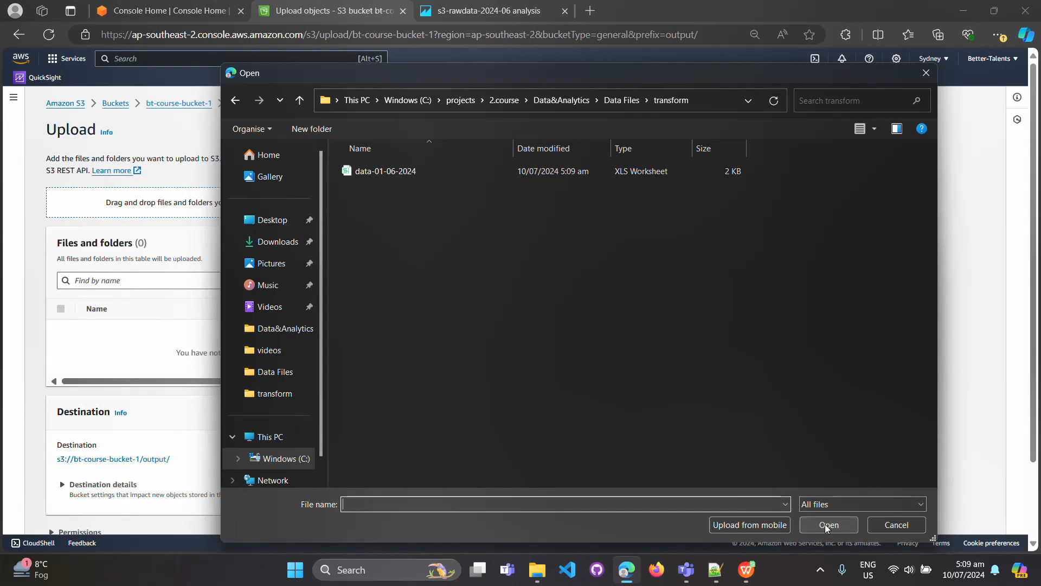
{"action": "left_click", "coordinate": [567, 173]}
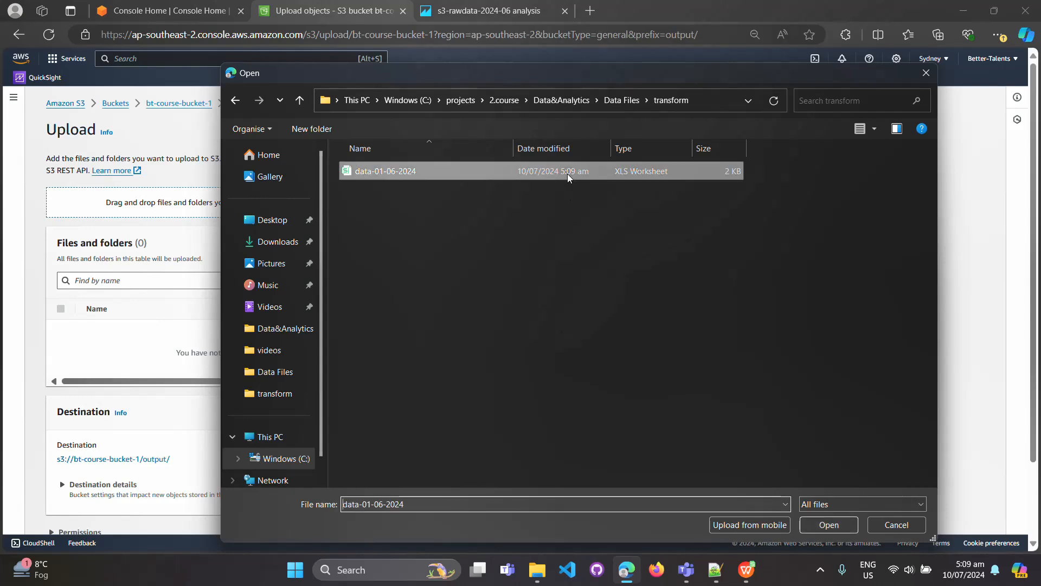
{"action": "left_click", "coordinate": [838, 525]}
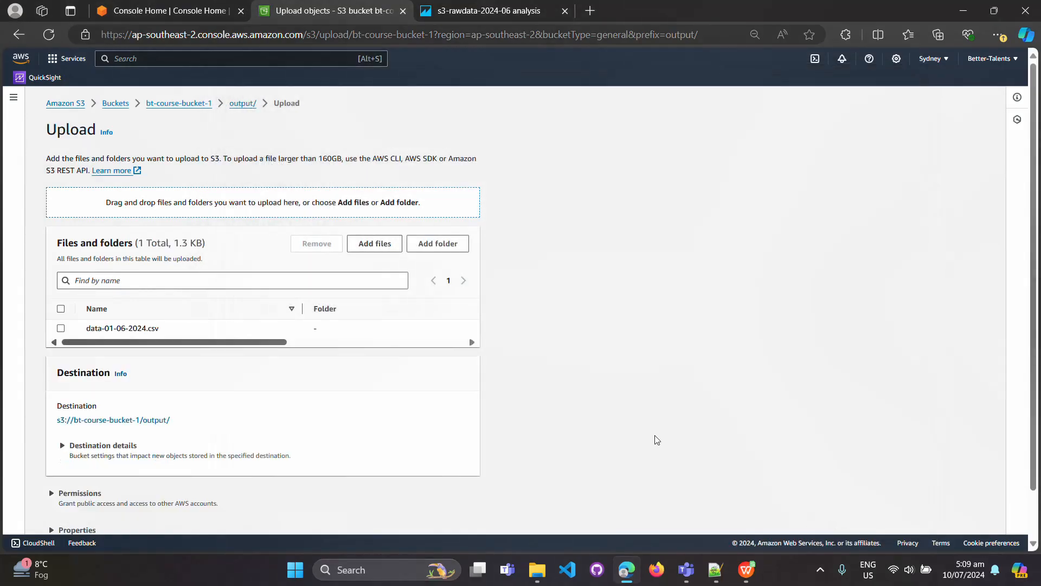
{"action": "scroll", "coordinate": [705, 379], "scroll_direction": "down", "scroll_amount": 1}
{"action": "left_click", "coordinate": [470, 517]}
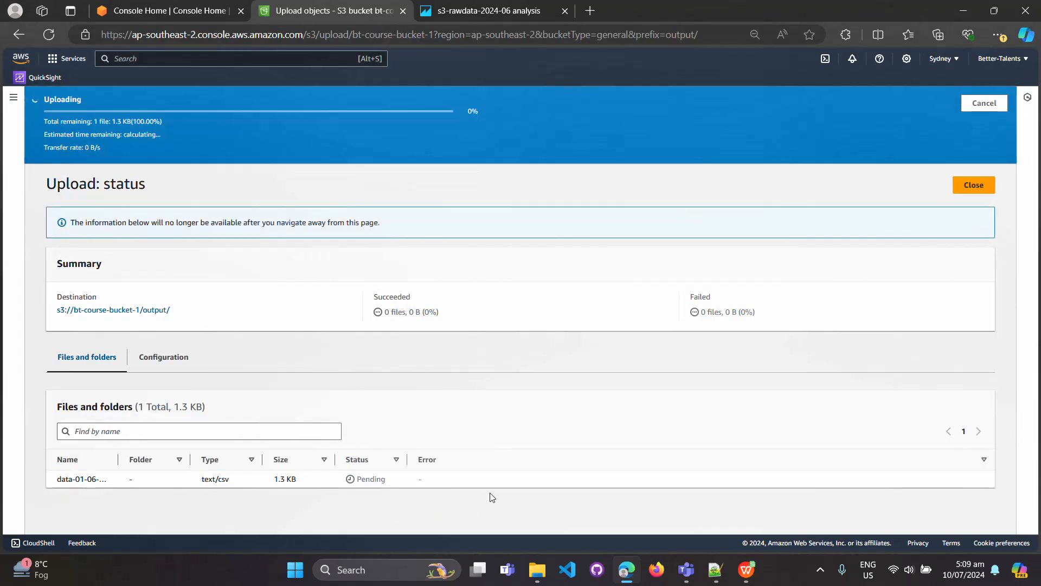
Refresh the s3_transform_data dataset in QuickSight and reload its page to check the import status
{"action": "left_click", "coordinate": [504, 17]}
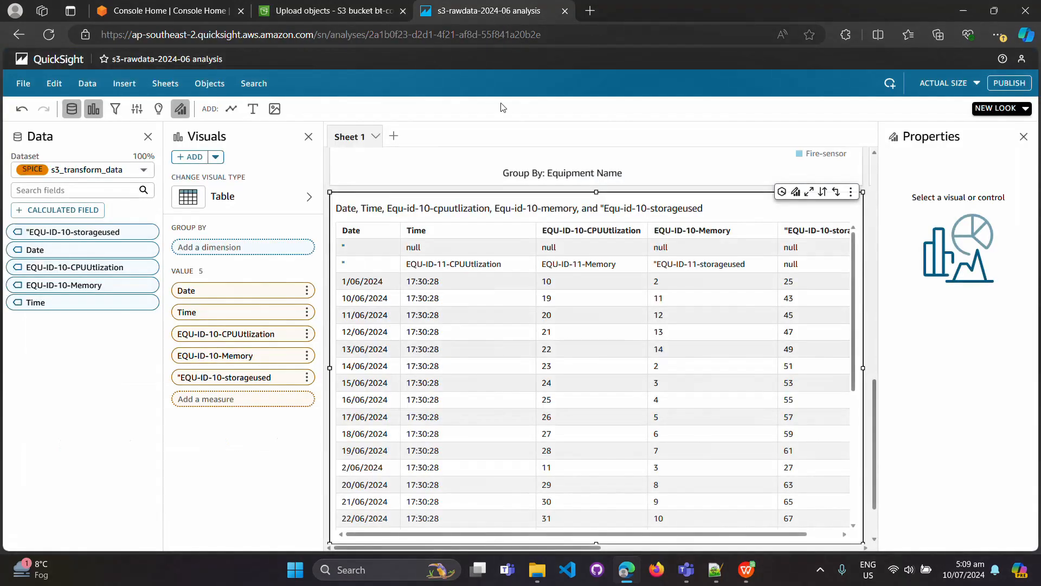
{"action": "left_click", "coordinate": [51, 61]}
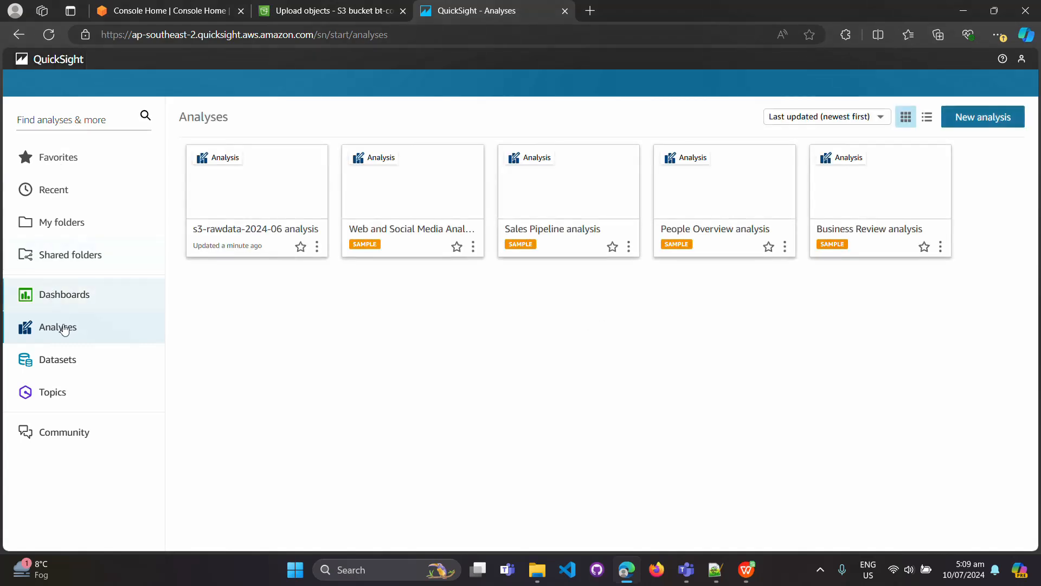
{"action": "left_click", "coordinate": [60, 363]}
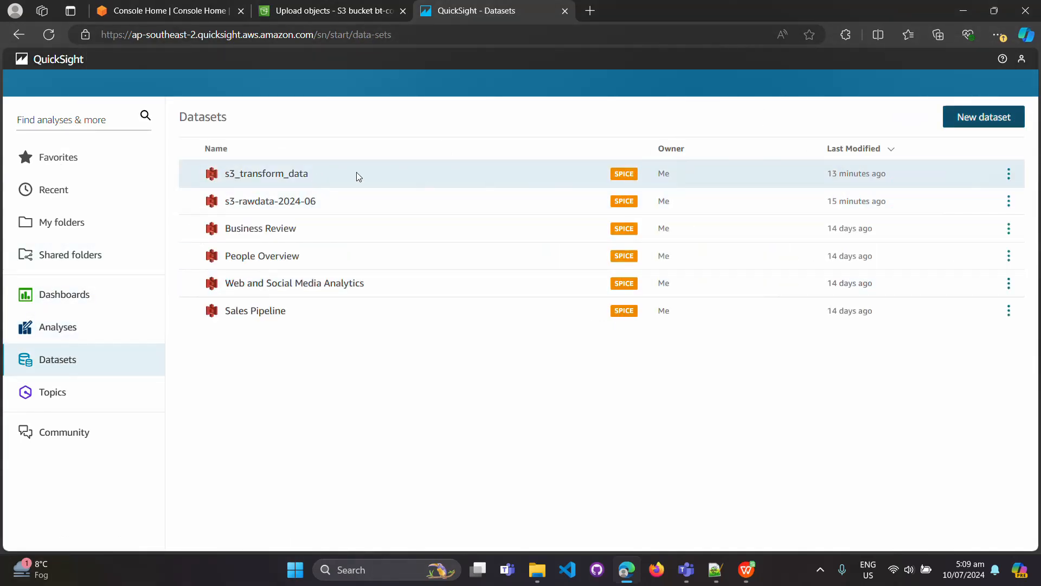
{"action": "left_click", "coordinate": [263, 175]}
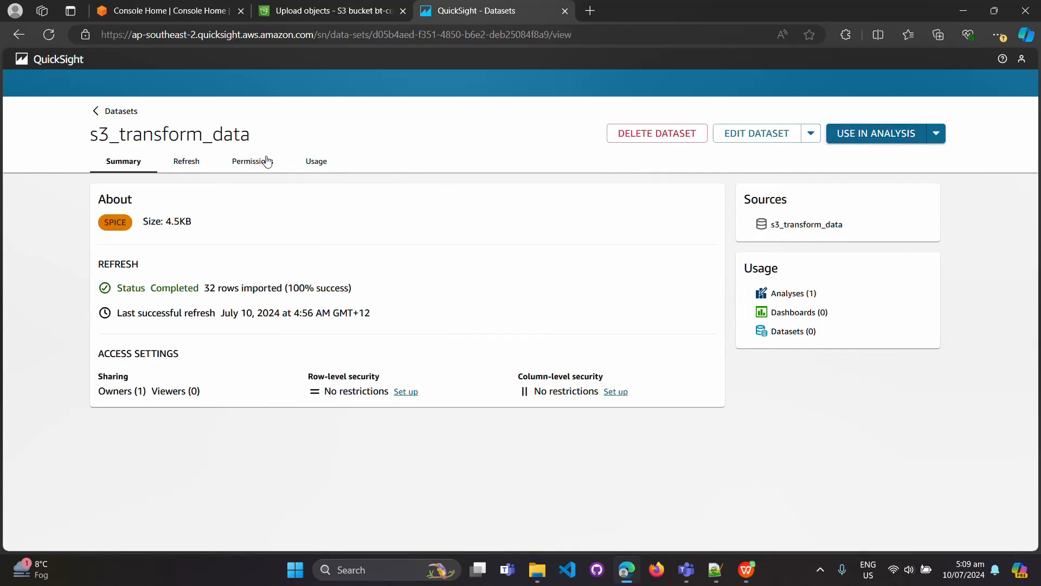
{"action": "left_click", "coordinate": [190, 166]}
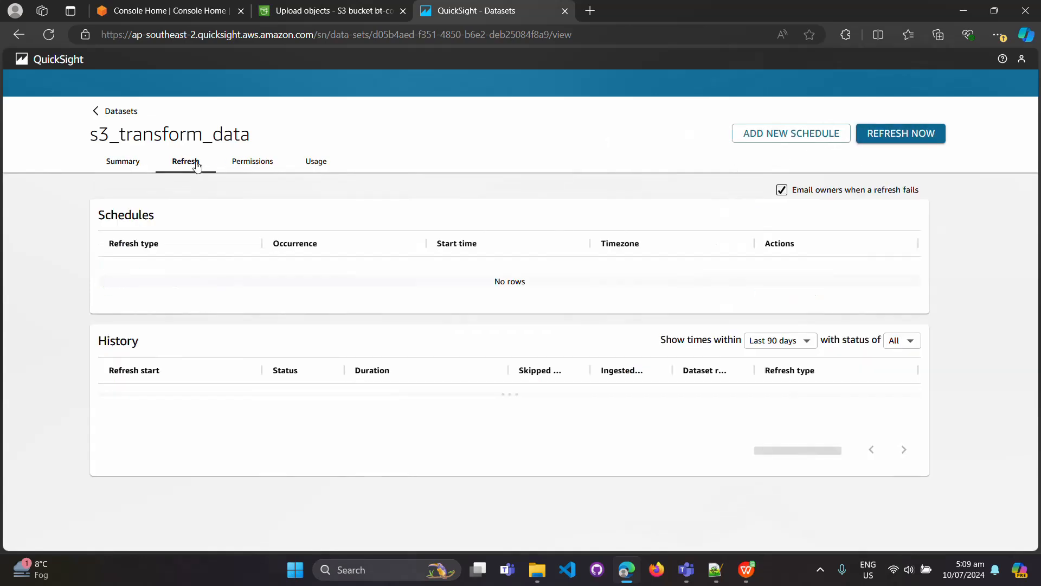
{"action": "left_click", "coordinate": [896, 140]}
{"action": "left_click", "coordinate": [678, 174]}
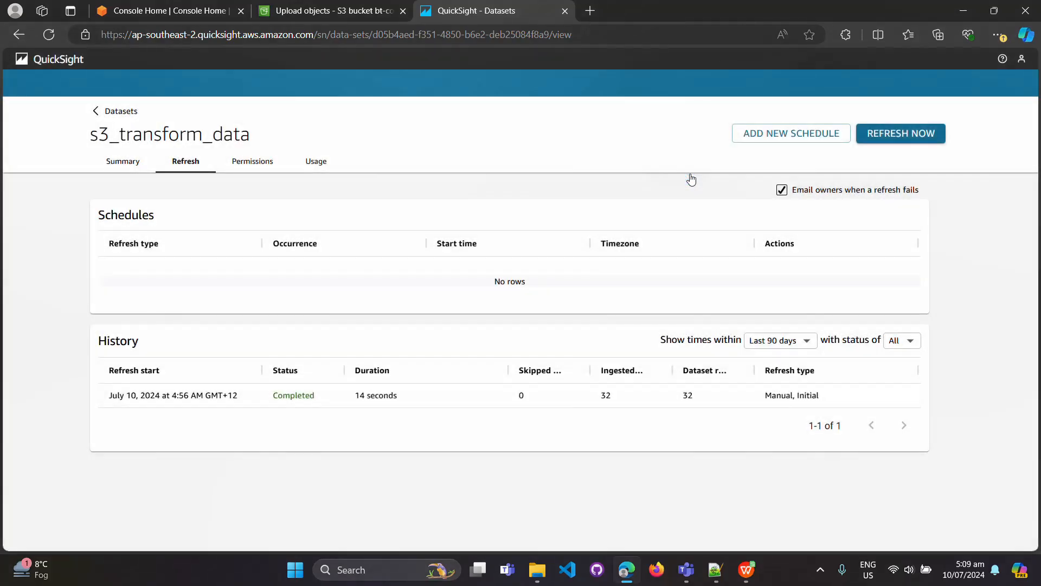
{"action": "left_click", "coordinate": [904, 138]}
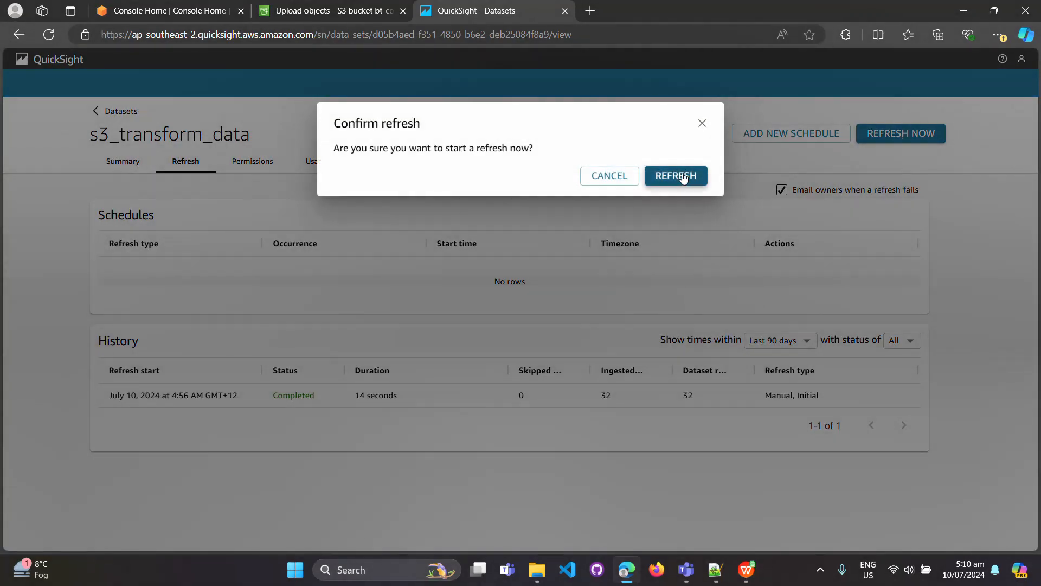
{"action": "left_click", "coordinate": [683, 176]}
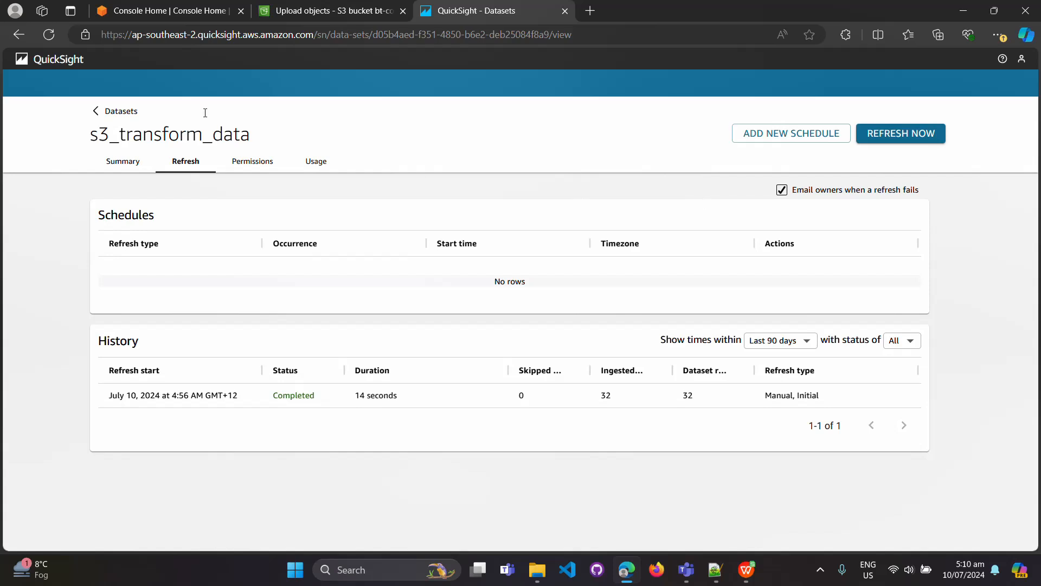
{"action": "left_click", "coordinate": [46, 35]}
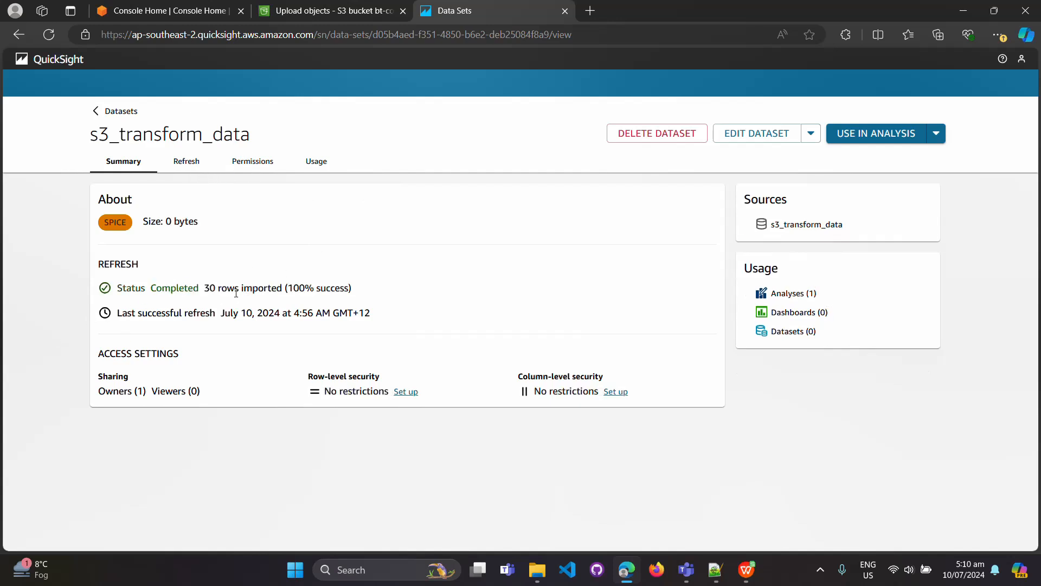
{"action": "left_click_drag", "start_coordinate": [207, 286], "coordinate": [402, 278]}
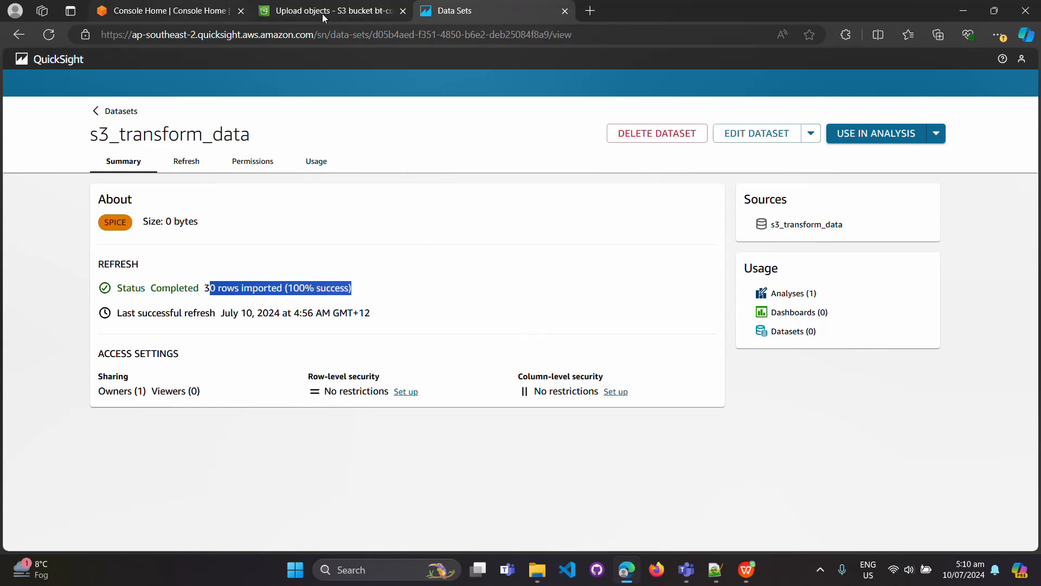
Reopen the s3-rawdata-2024-06 analysis with the s3_transform_data dataset selected and examine the fields and rows in its table visual
{"action": "left_click", "coordinate": [53, 60]}
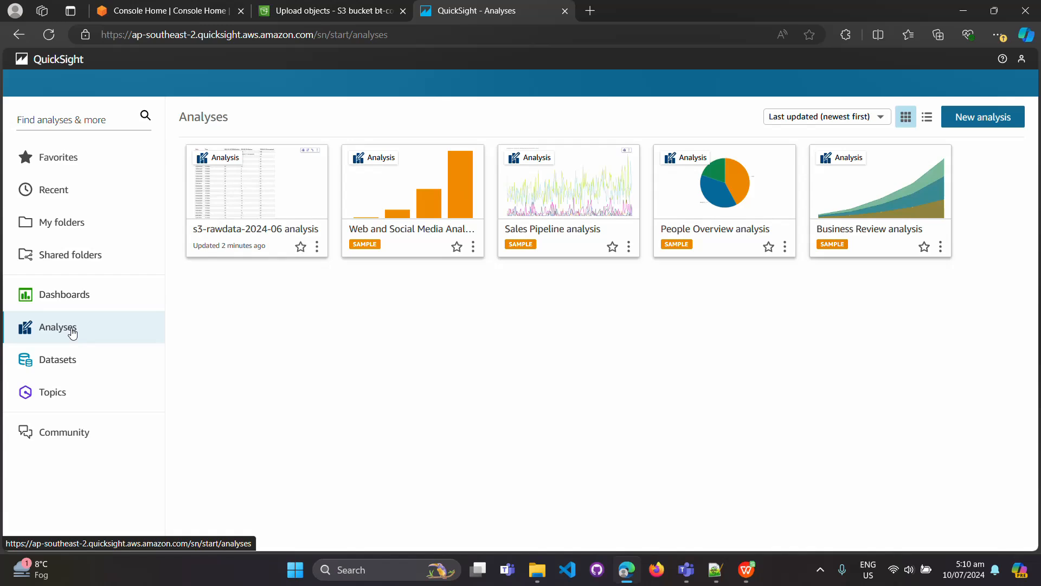
{"action": "left_click", "coordinate": [248, 186]}
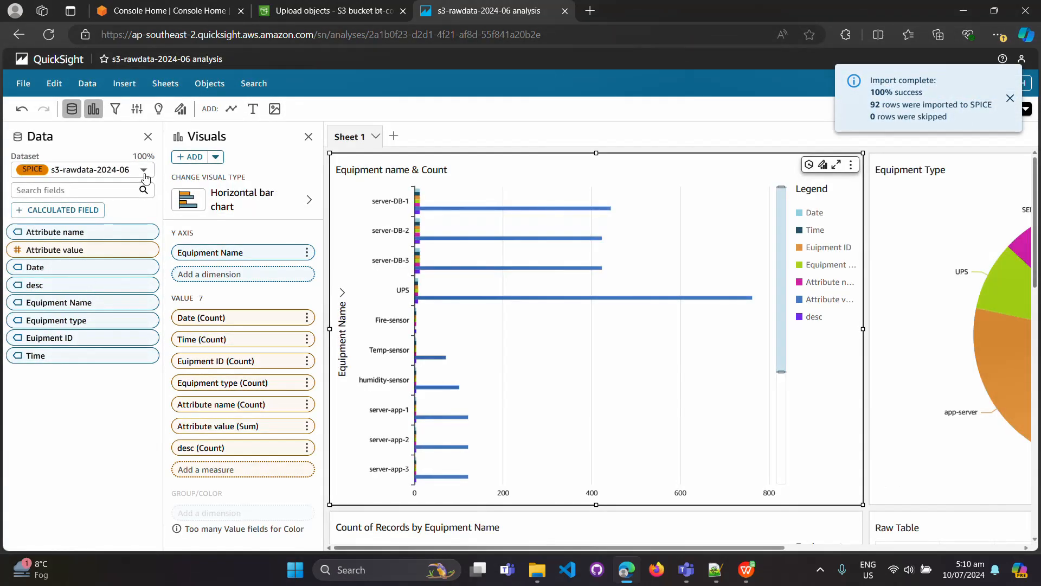
{"action": "left_click", "coordinate": [146, 177]}
{"action": "left_click", "coordinate": [102, 210]}
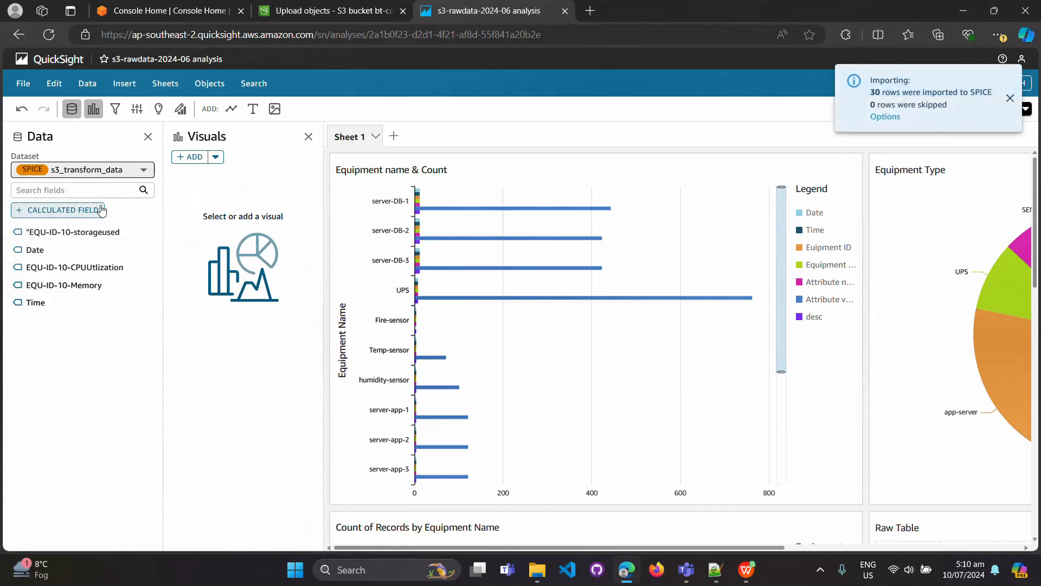
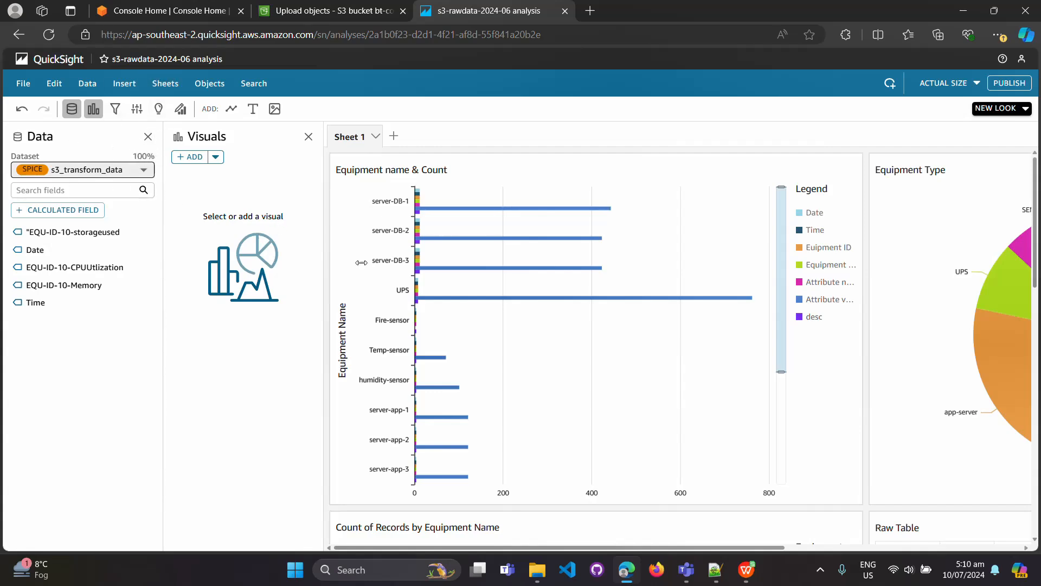
{"action": "scroll", "coordinate": [840, 335], "scroll_direction": "down", "scroll_amount": 10}
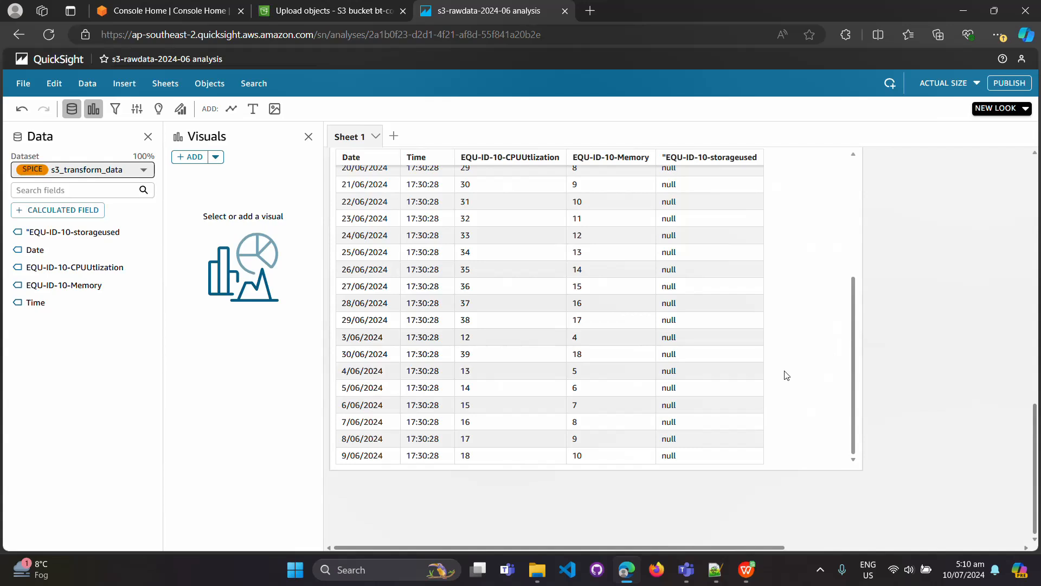
{"action": "scroll", "coordinate": [855, 381], "scroll_direction": "up", "scroll_amount": 5}
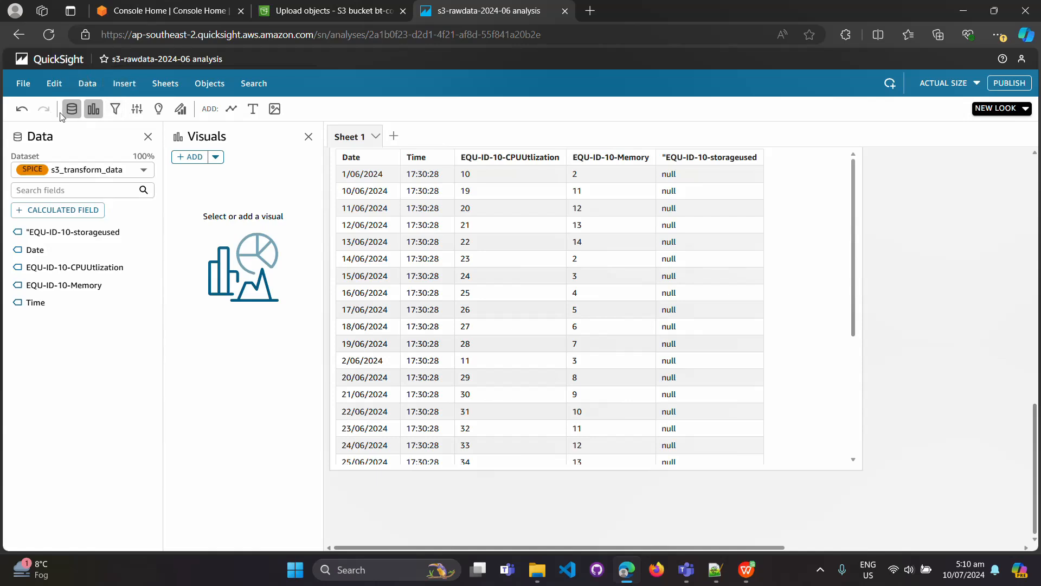
Switch the analysis dataset to s3-rawdata-2024-06 and back to s3_transform_data to recheck the field list
{"action": "left_click", "coordinate": [89, 172]}
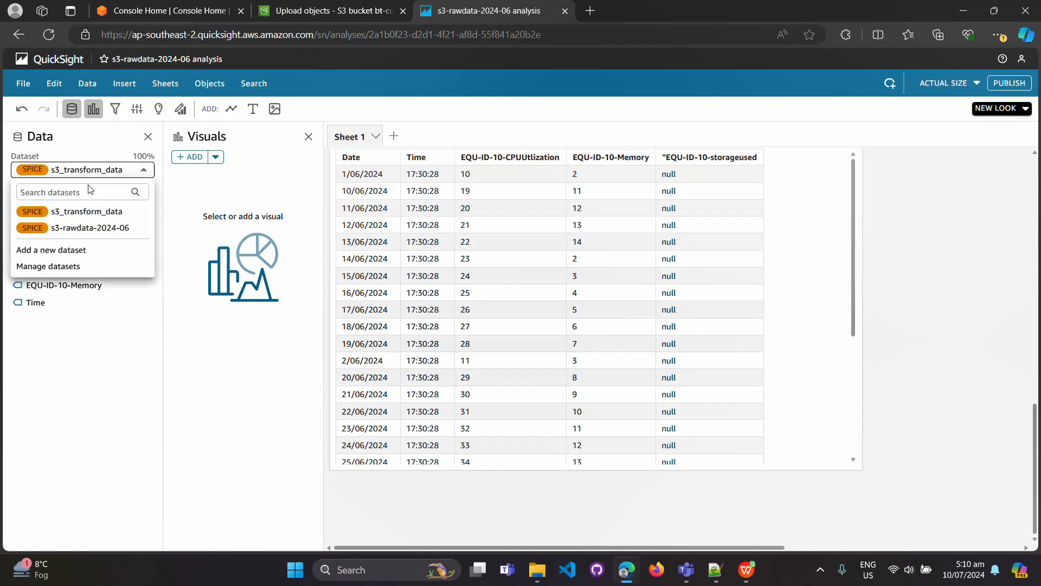
{"action": "left_click", "coordinate": [87, 226]}
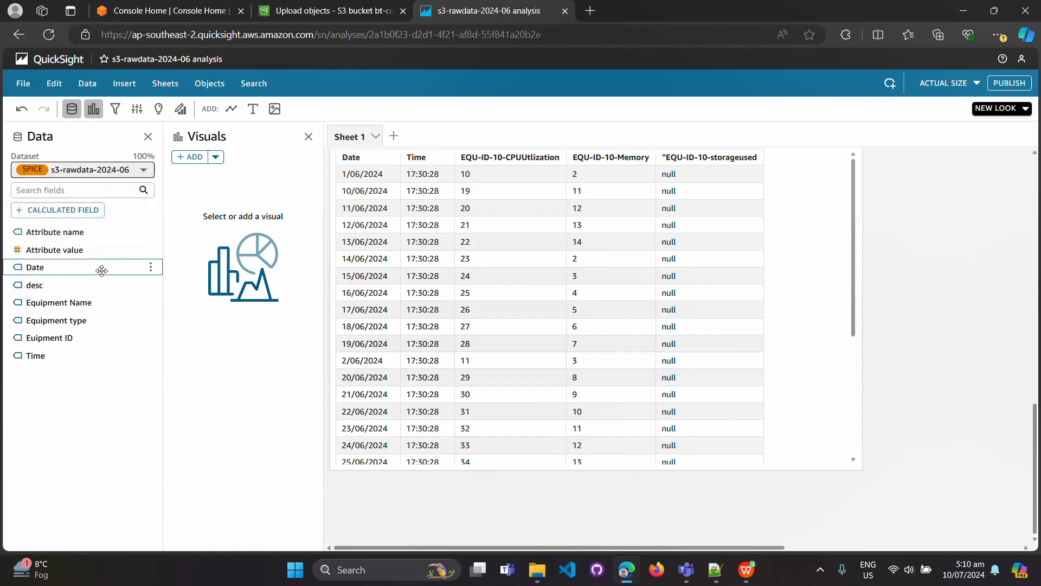
{"action": "left_click", "coordinate": [104, 171]}
{"action": "left_click", "coordinate": [83, 217]}
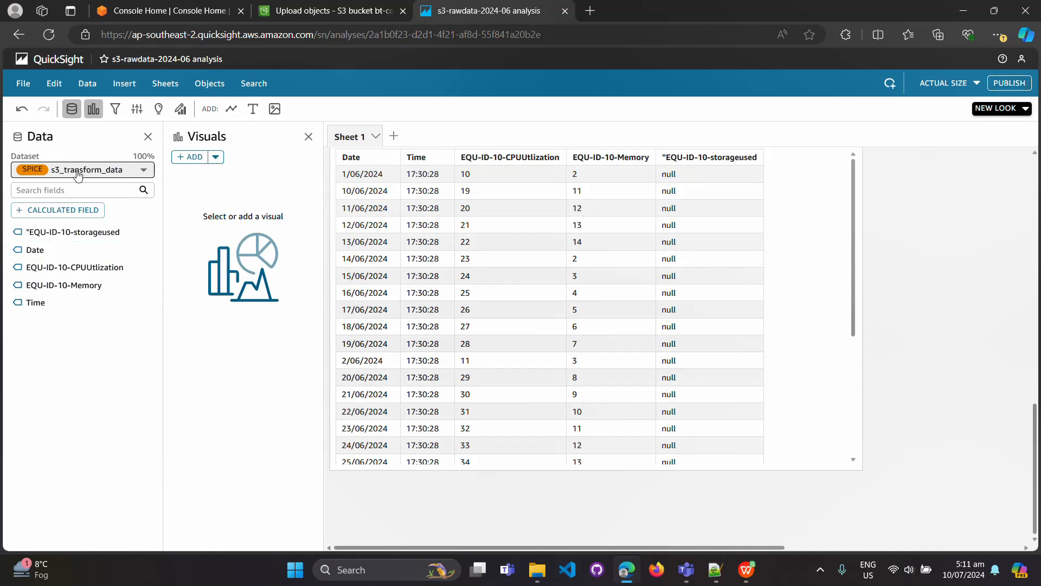
Delete the s3_transform_data dataset from the QuickSight datasets list
{"action": "left_click", "coordinate": [47, 65]}
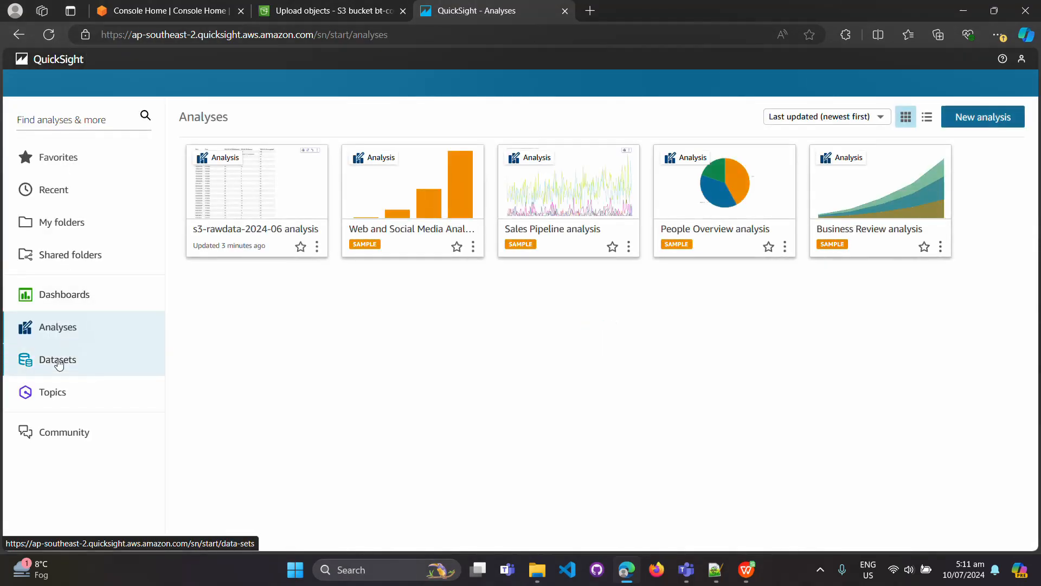
{"action": "left_click", "coordinate": [58, 361]}
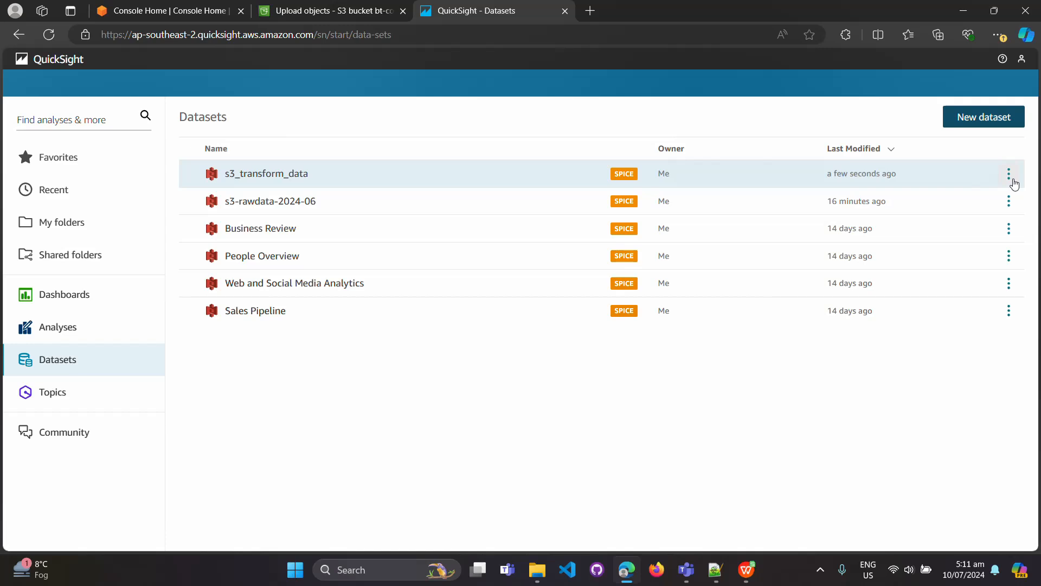
{"action": "left_click", "coordinate": [1008, 175]}
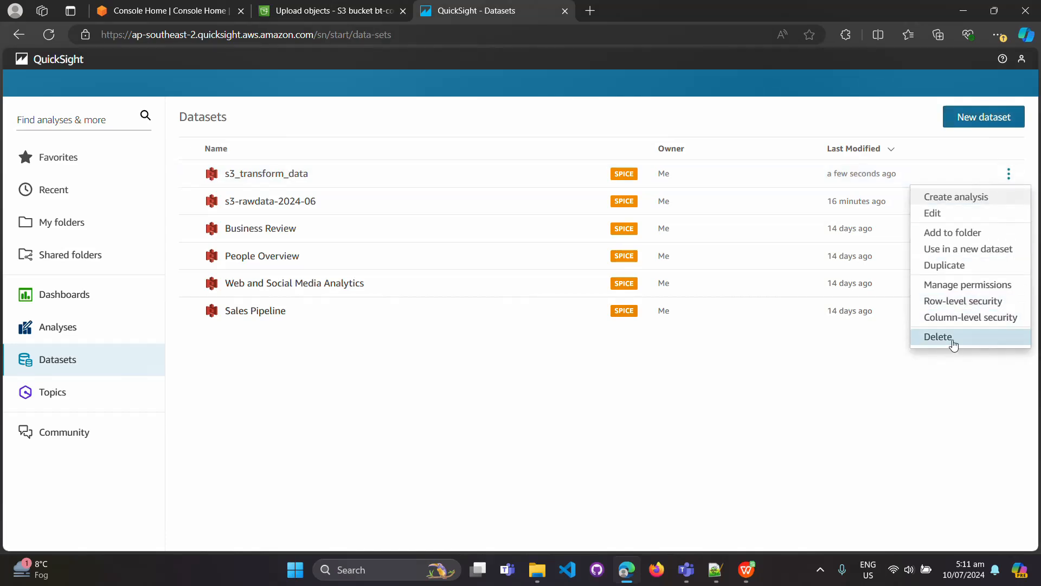
{"action": "left_click", "coordinate": [953, 344]}
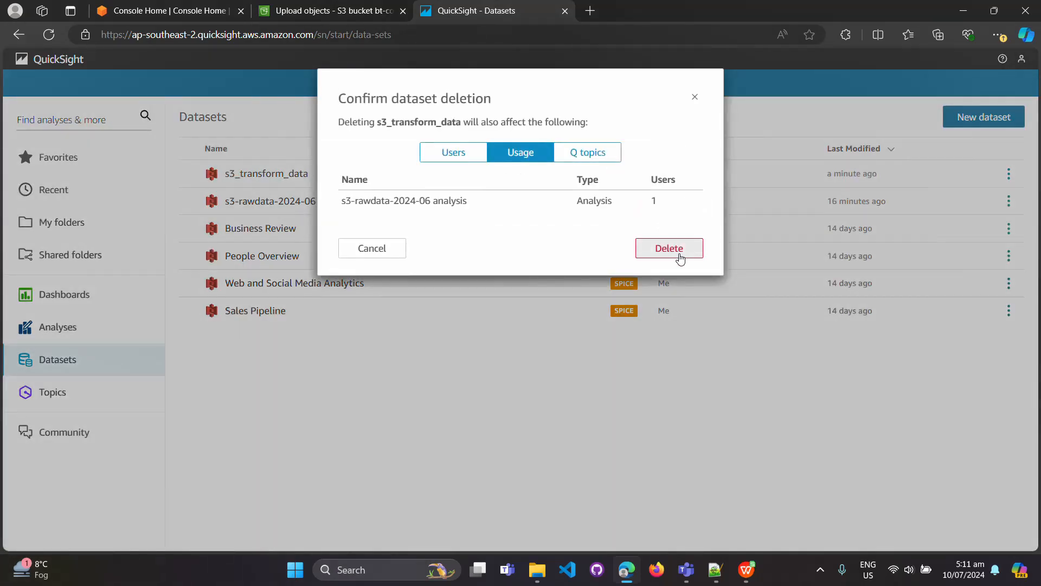
{"action": "left_click", "coordinate": [669, 249]}
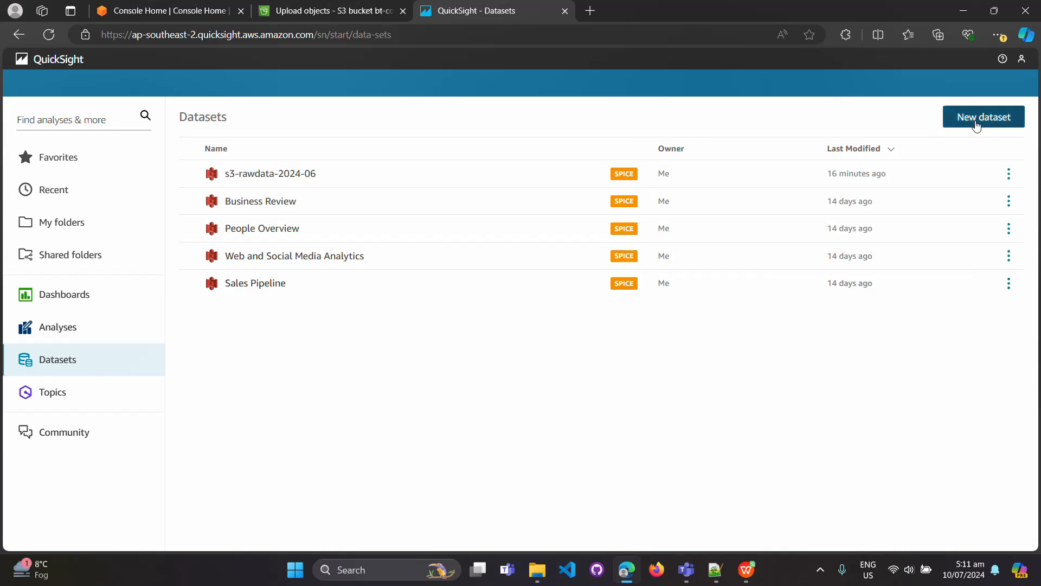
Start a new S3 dataset with the data source name transform_data, using an uploaded manifest file instead of a URL
{"action": "left_click", "coordinate": [976, 124]}
{"action": "left_click", "coordinate": [849, 240]}
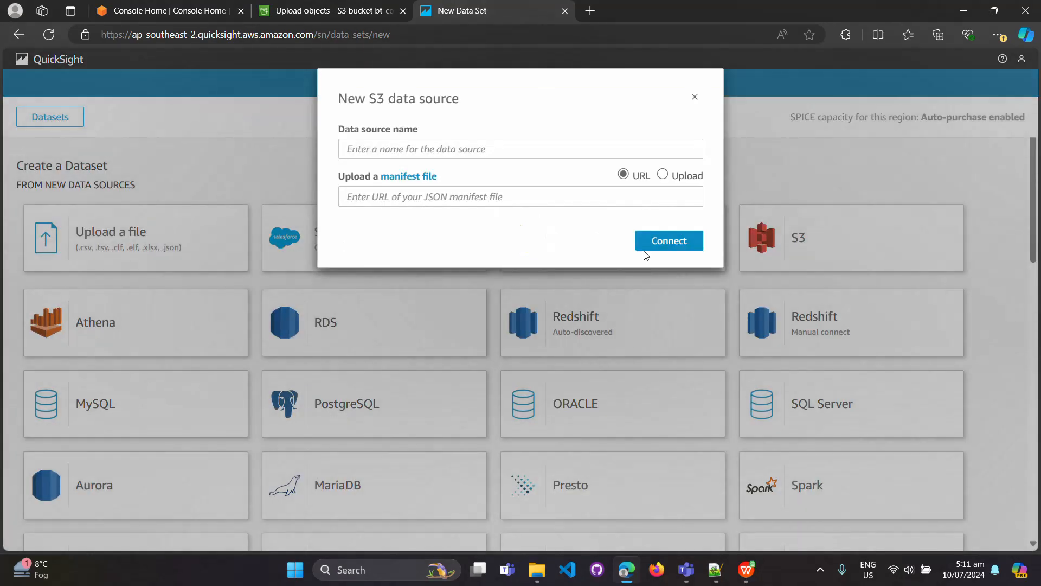
{"action": "left_click", "coordinate": [528, 149]}
{"action": "left_click", "coordinate": [449, 203]}
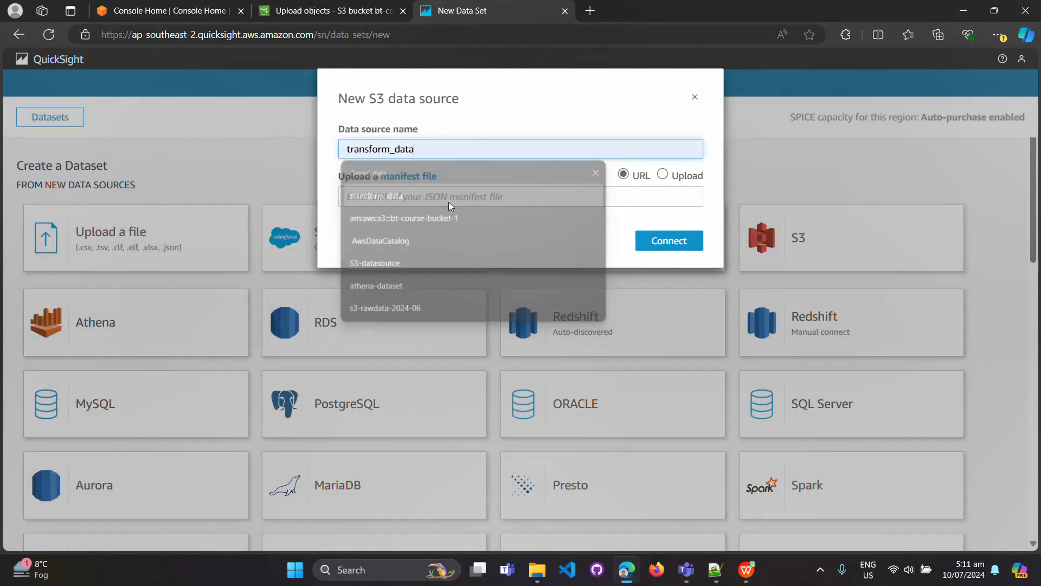
{"action": "left_click", "coordinate": [663, 174]}
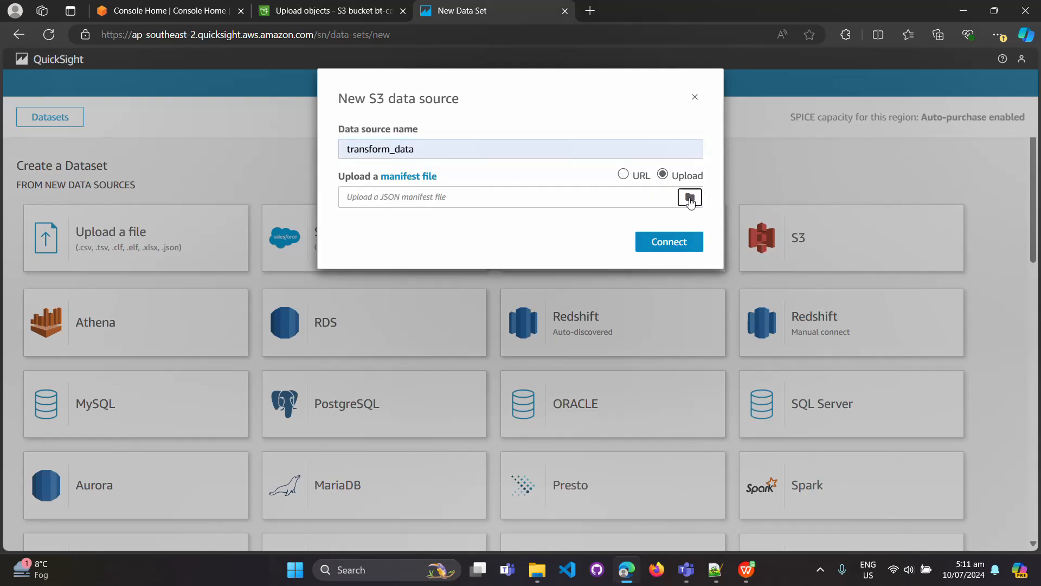
Upload my_t_manifest from the Data Files folder as the manifest and connect the S3 data source
{"action": "left_click", "coordinate": [690, 197]}
{"action": "left_click", "coordinate": [403, 172]}
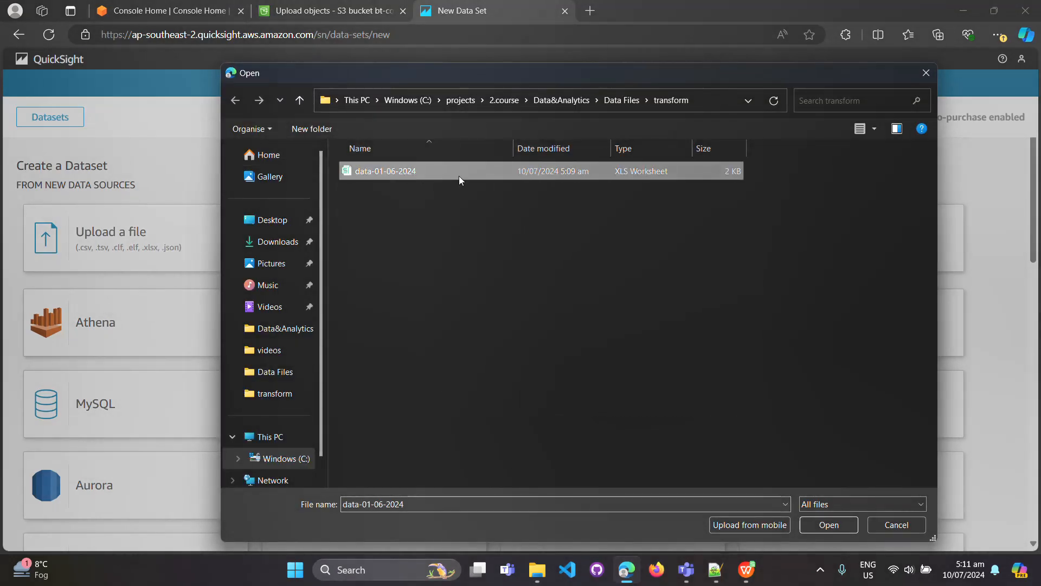
{"action": "left_click", "coordinate": [624, 101]}
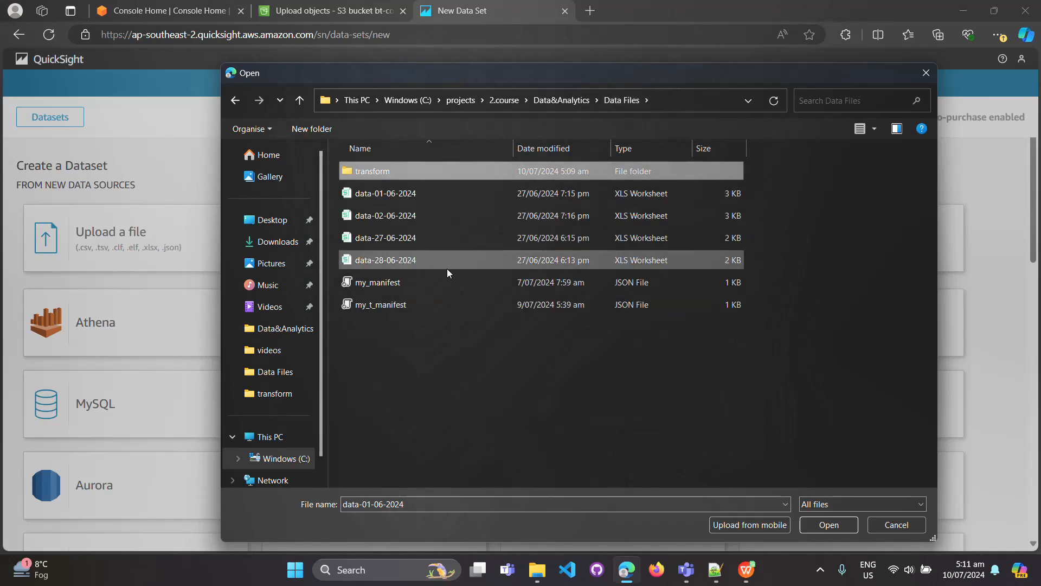
{"action": "left_click", "coordinate": [440, 305]}
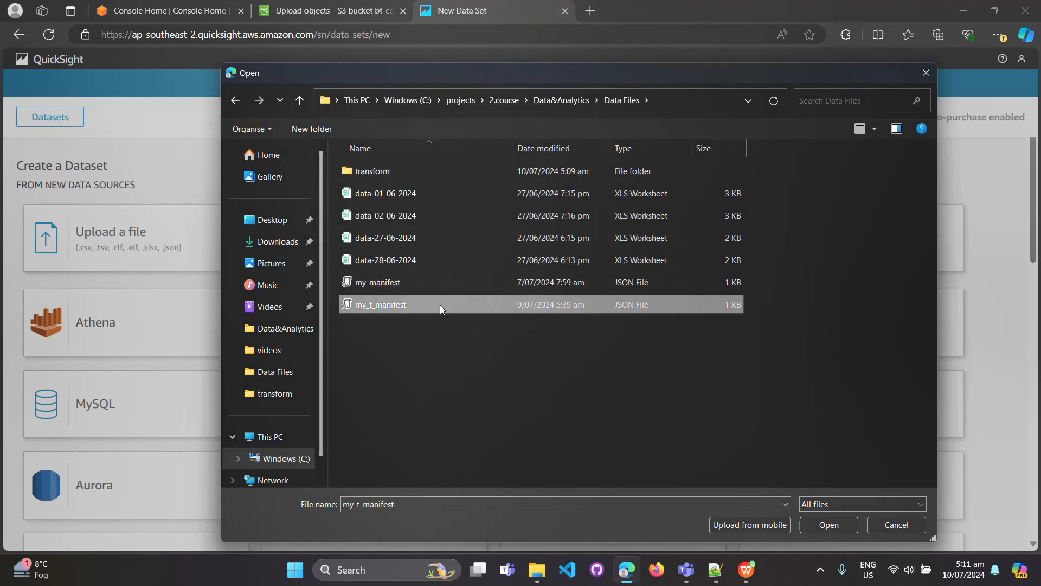
{"action": "left_click", "coordinate": [837, 525]}
{"action": "left_click", "coordinate": [679, 246]}
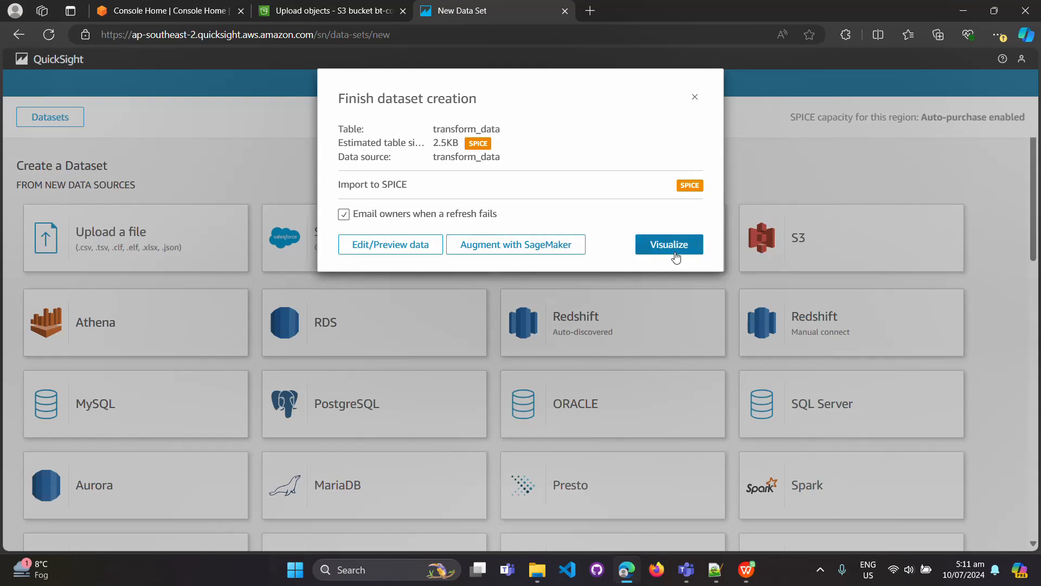
Visualize the transform_data dataset without configuring a new sheet, reopen its analysis to check it, and return to the analyses list
{"action": "left_click", "coordinate": [672, 250]}
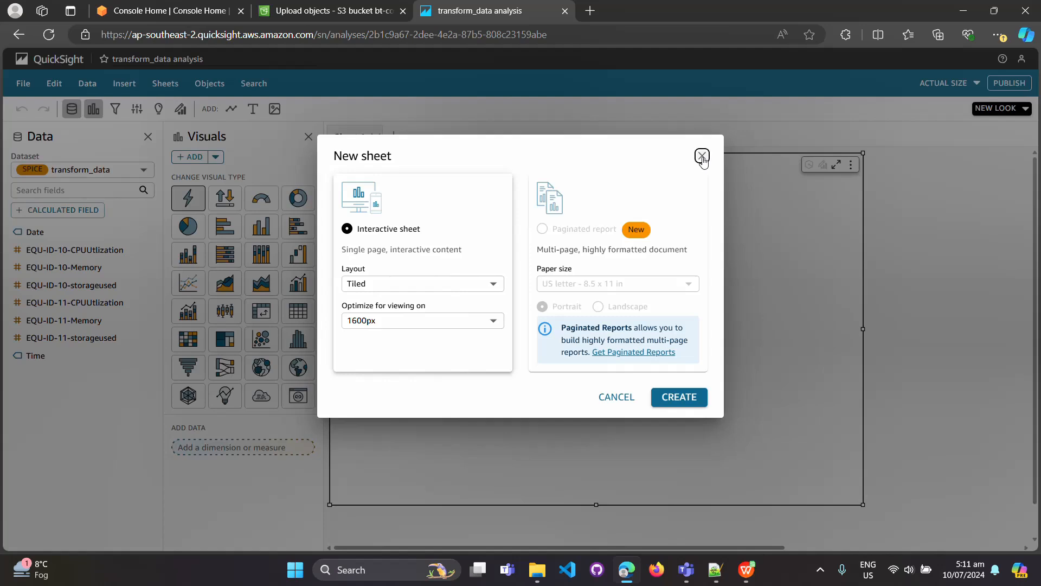
{"action": "left_click", "coordinate": [702, 157]}
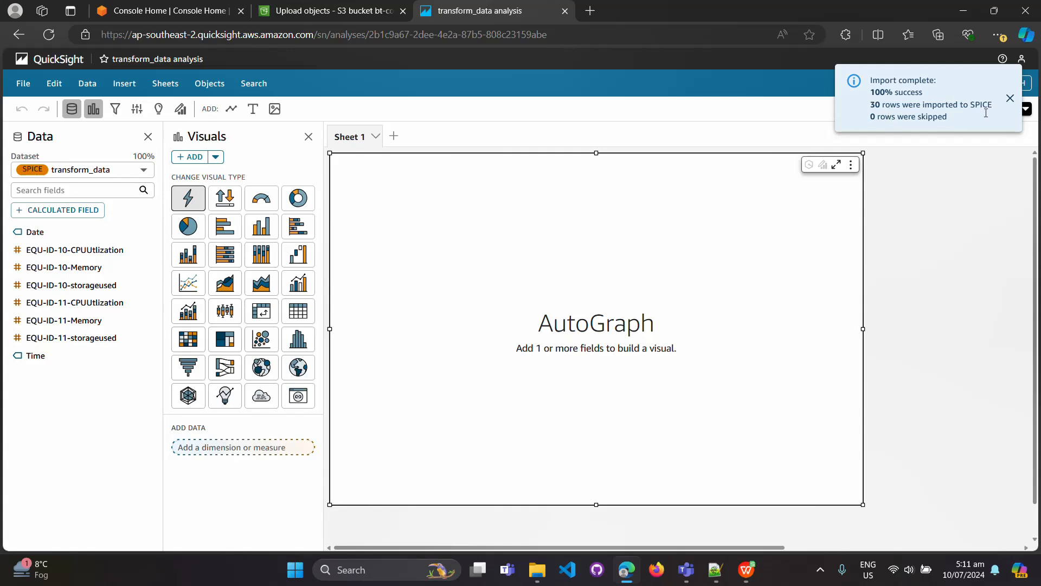
{"action": "left_click", "coordinate": [63, 64]}
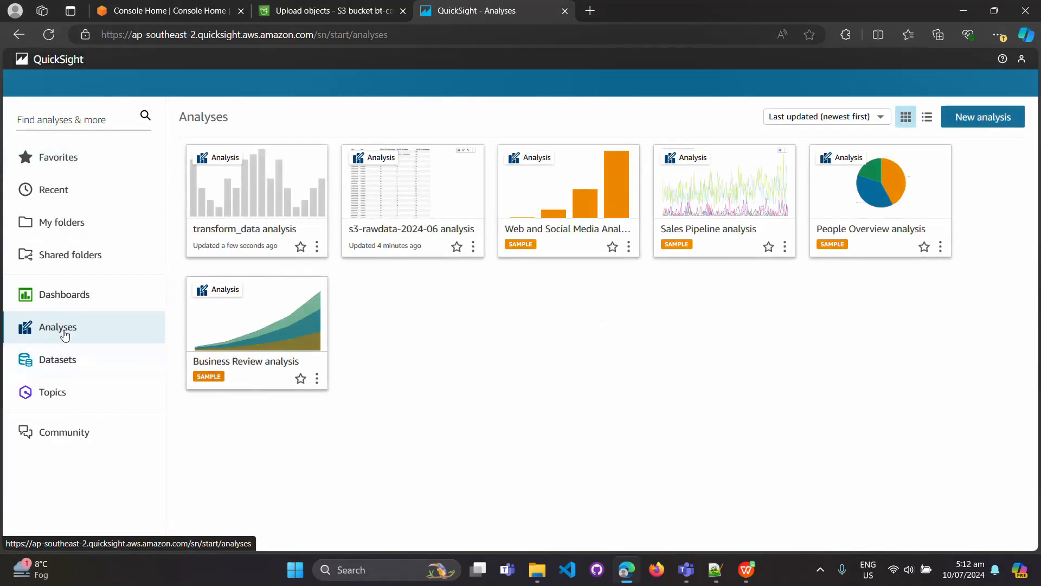
{"action": "left_click", "coordinate": [263, 160]}
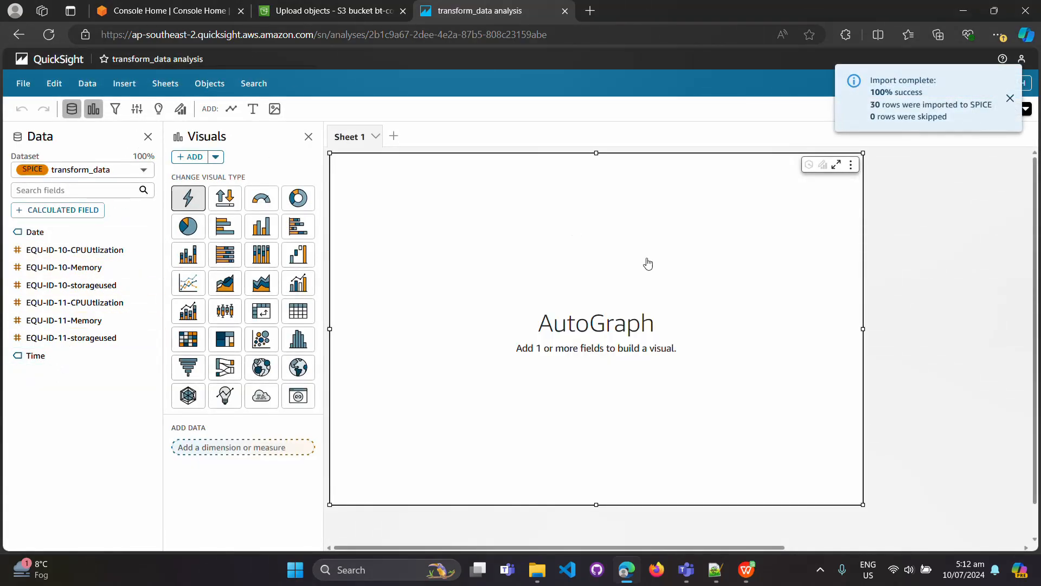
{"action": "left_click", "coordinate": [51, 59]}
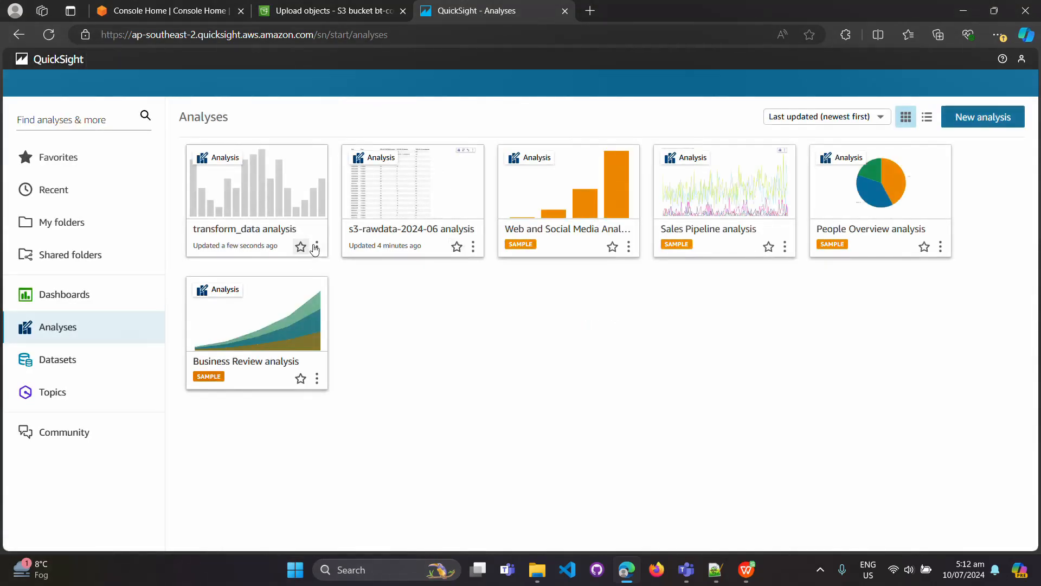
Delete the transform_data analysis from the analyses list
{"action": "left_click", "coordinate": [317, 246]}
{"action": "left_click", "coordinate": [333, 284]}
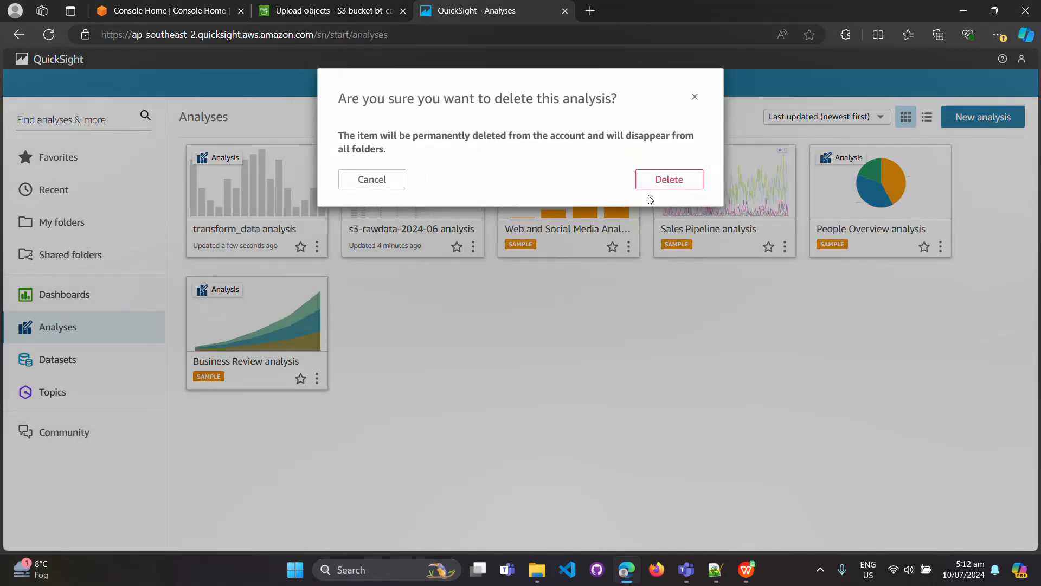
{"action": "left_click", "coordinate": [662, 188]}
{"action": "left_click", "coordinate": [654, 170]}
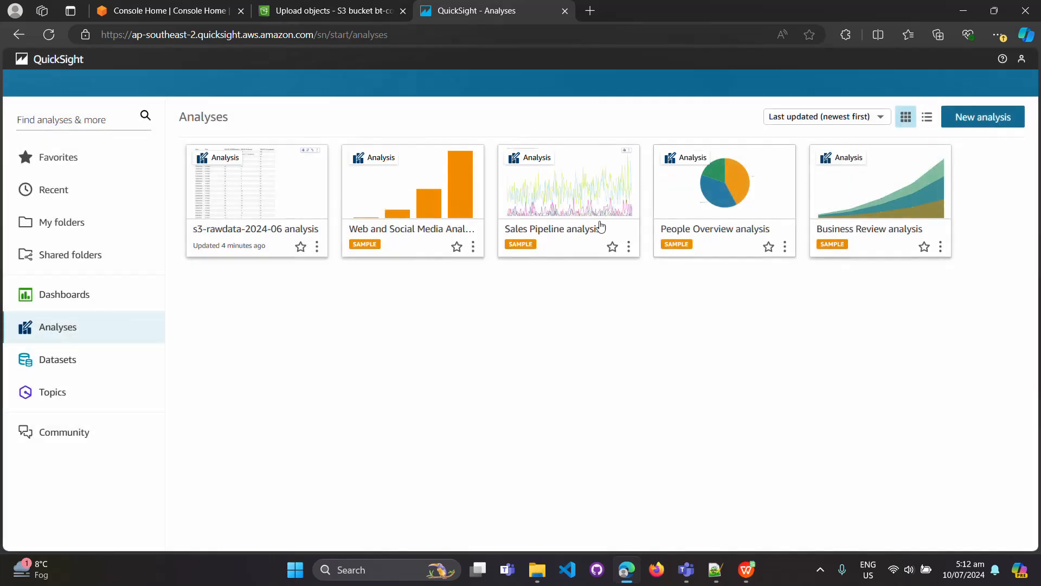
Open the s3-rawdata-2024-06 analysis and select the s3_transform_data dataset
{"action": "left_click", "coordinate": [271, 187]}
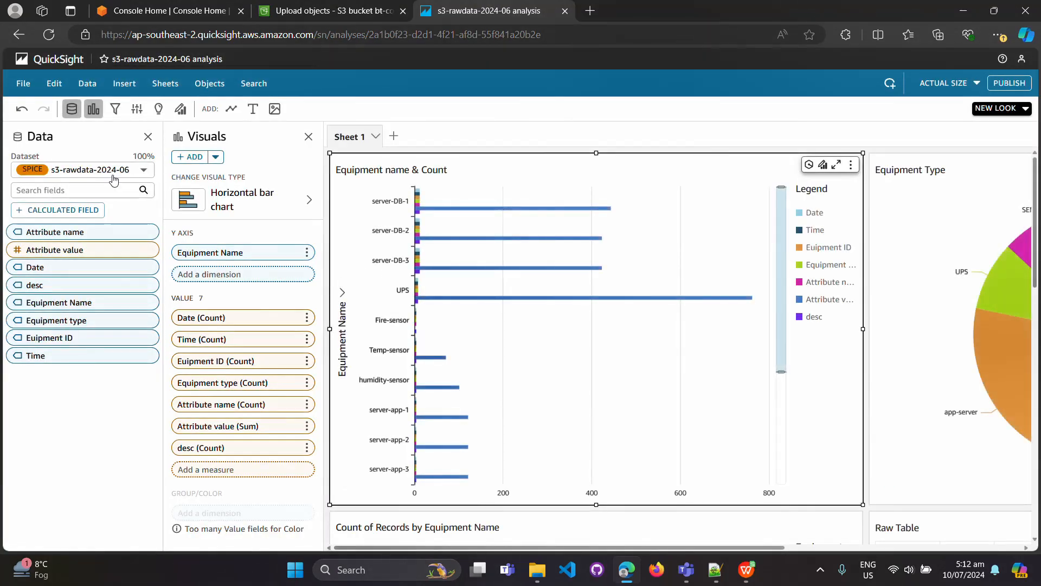
{"action": "left_click", "coordinate": [122, 171]}
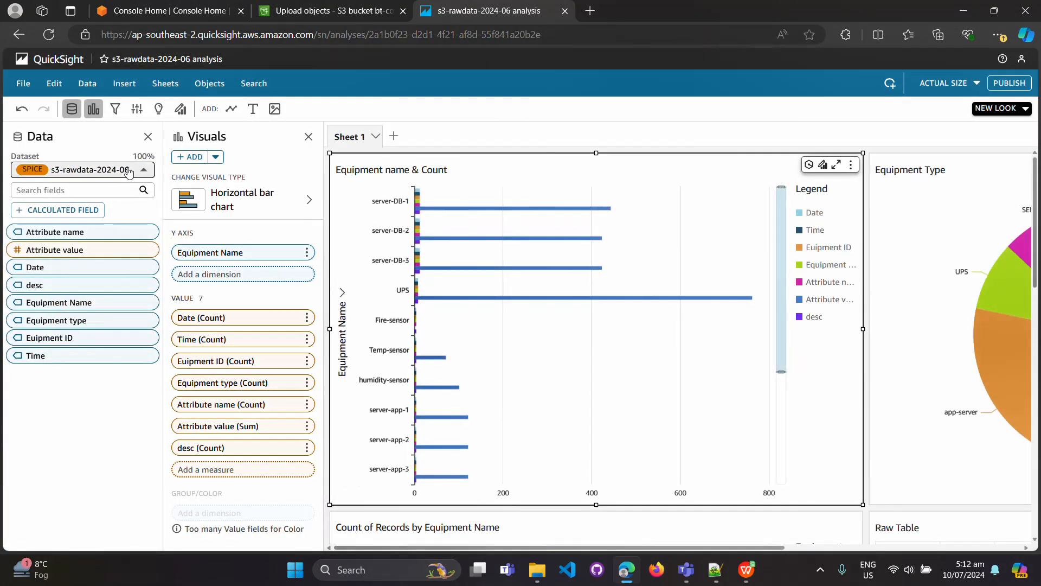
{"action": "left_click", "coordinate": [99, 213]}
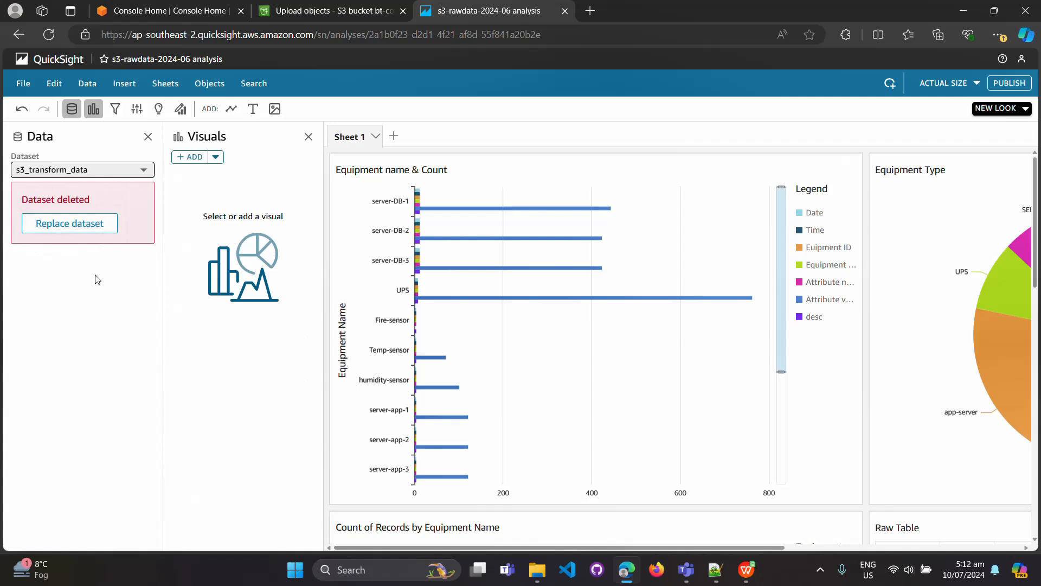
Try to replace the deleted s3_transform_data dataset with transform_data
{"action": "left_click", "coordinate": [77, 232]}
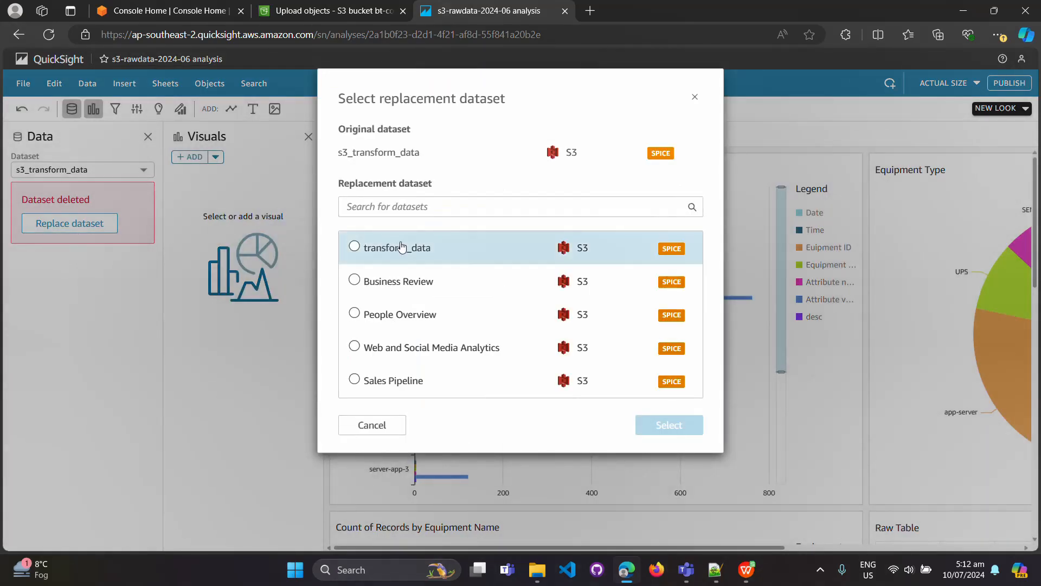
{"action": "left_click", "coordinate": [355, 247]}
{"action": "left_click", "coordinate": [676, 432]}
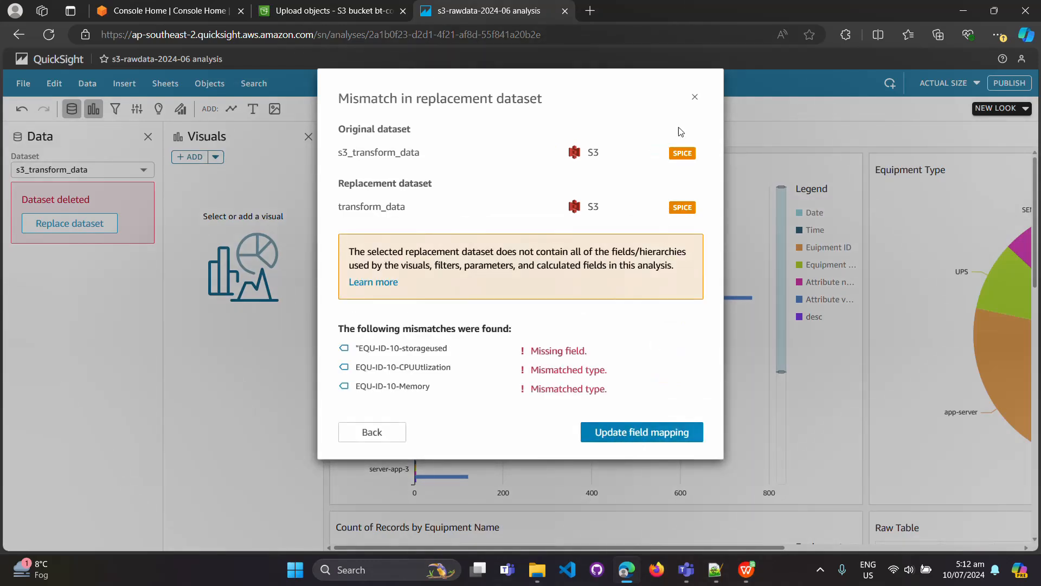
{"action": "left_click", "coordinate": [694, 98]}
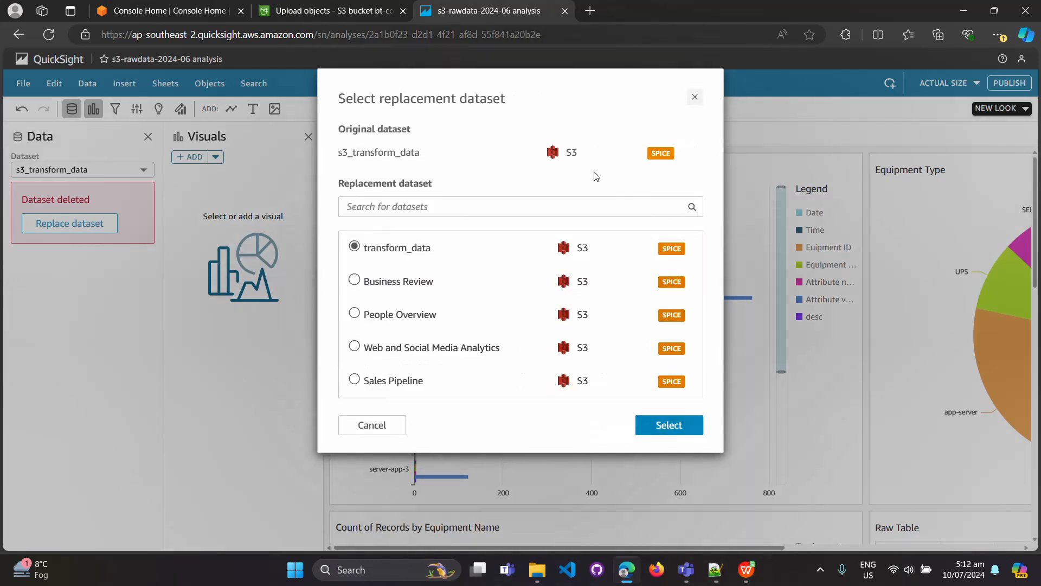
{"action": "left_click", "coordinate": [698, 101]}
Remove the deleted s3_transform_data dataset from the datasets of this analysis
{"action": "left_click", "coordinate": [141, 173]}
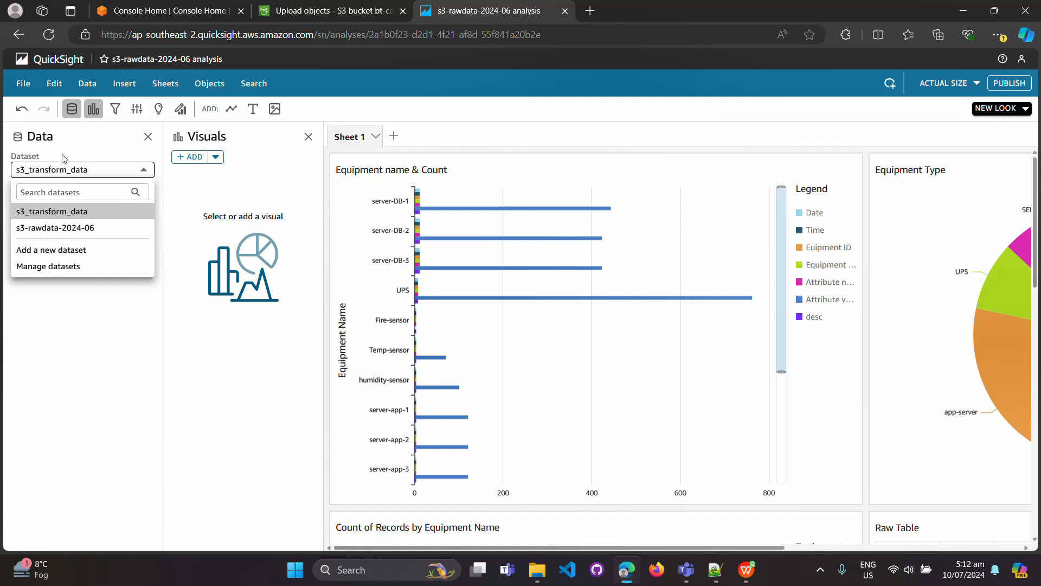
{"action": "left_click", "coordinate": [51, 266]}
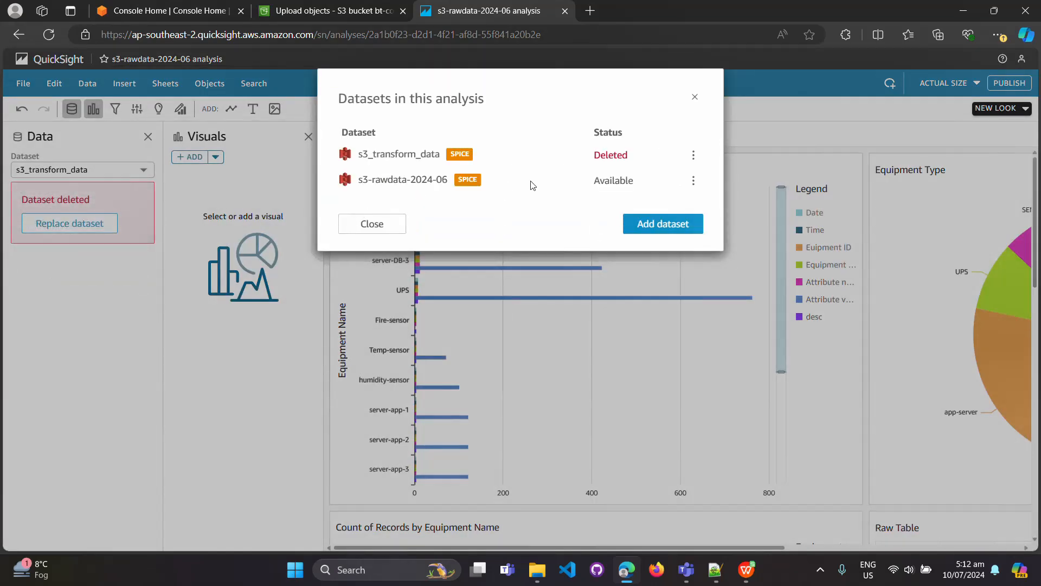
{"action": "left_click", "coordinate": [693, 155]}
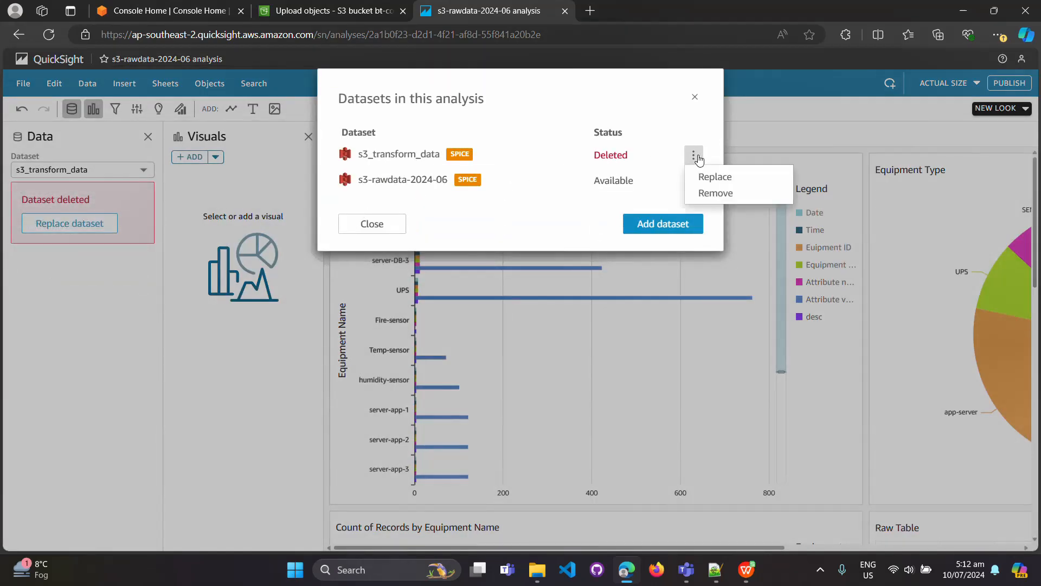
{"action": "left_click", "coordinate": [712, 200]}
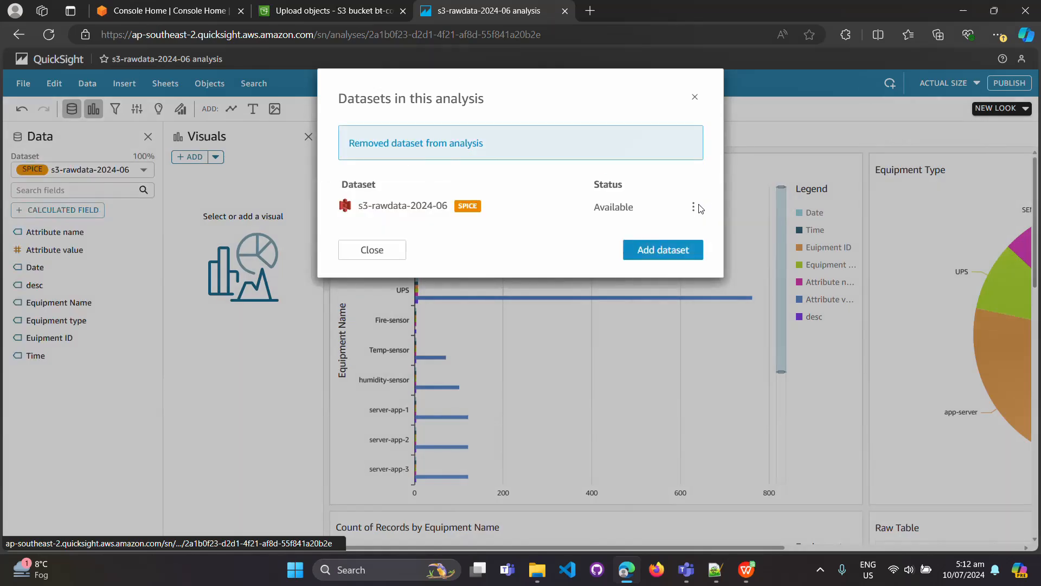
Add the transform_data dataset to the analysis
{"action": "left_click", "coordinate": [658, 255]}
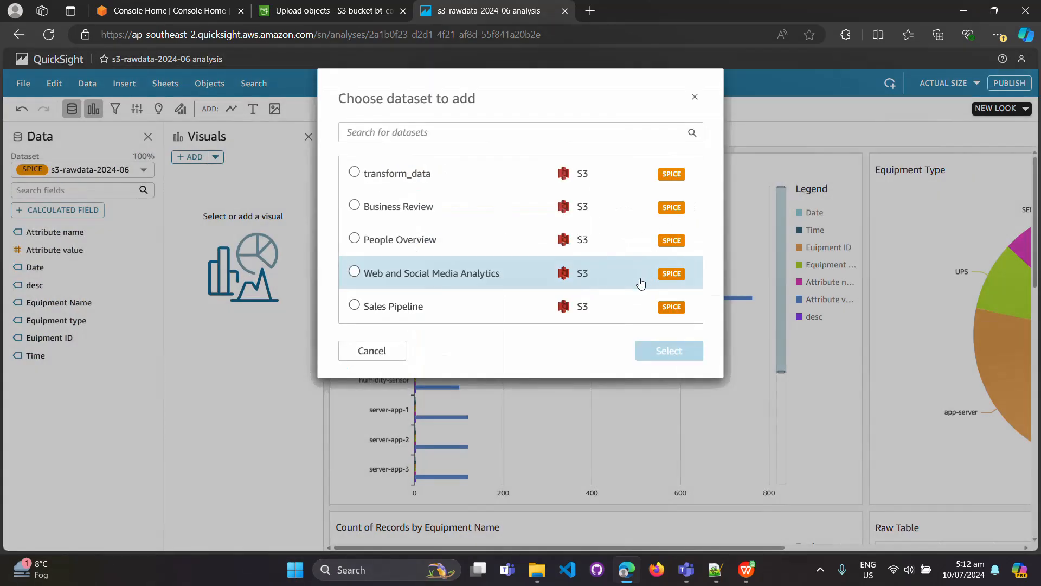
{"action": "left_click", "coordinate": [354, 172]}
{"action": "left_click", "coordinate": [664, 352]}
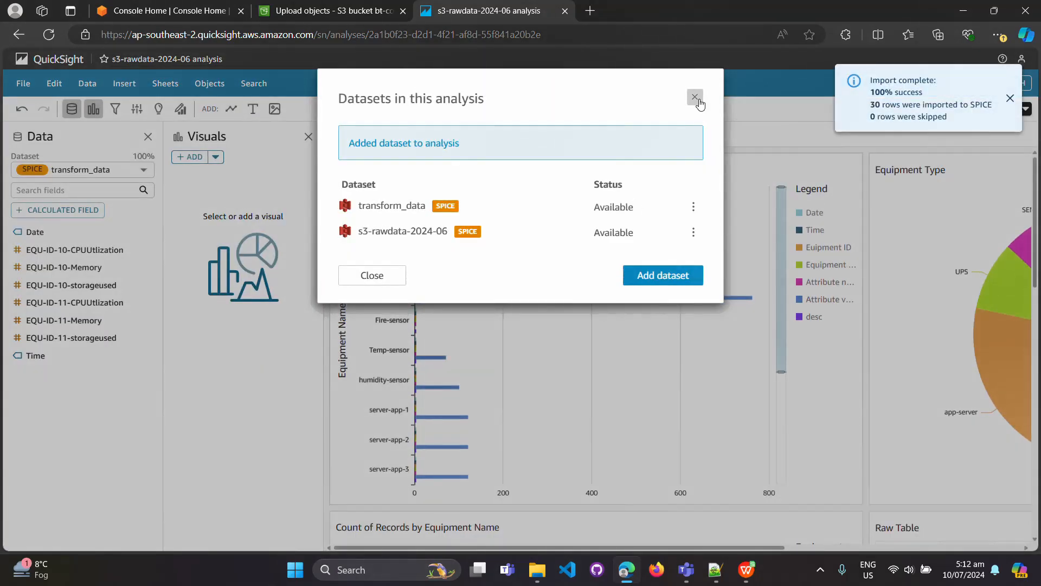
{"action": "left_click", "coordinate": [695, 96]}
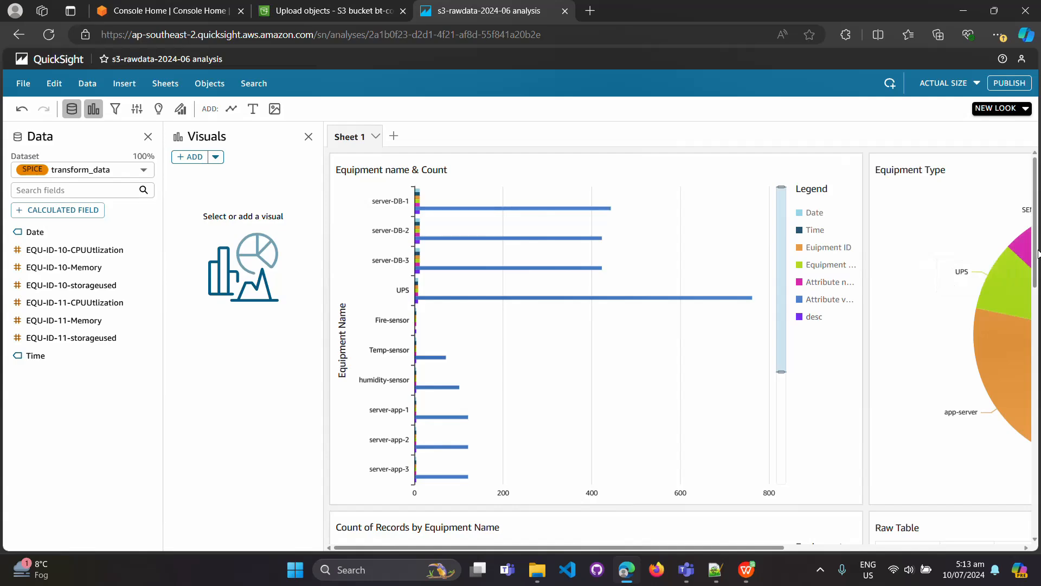
Delete the visual without accessible data at the end of Sheet 1
{"action": "left_click_drag", "start_coordinate": [1035, 255], "coordinate": [1033, 496]}
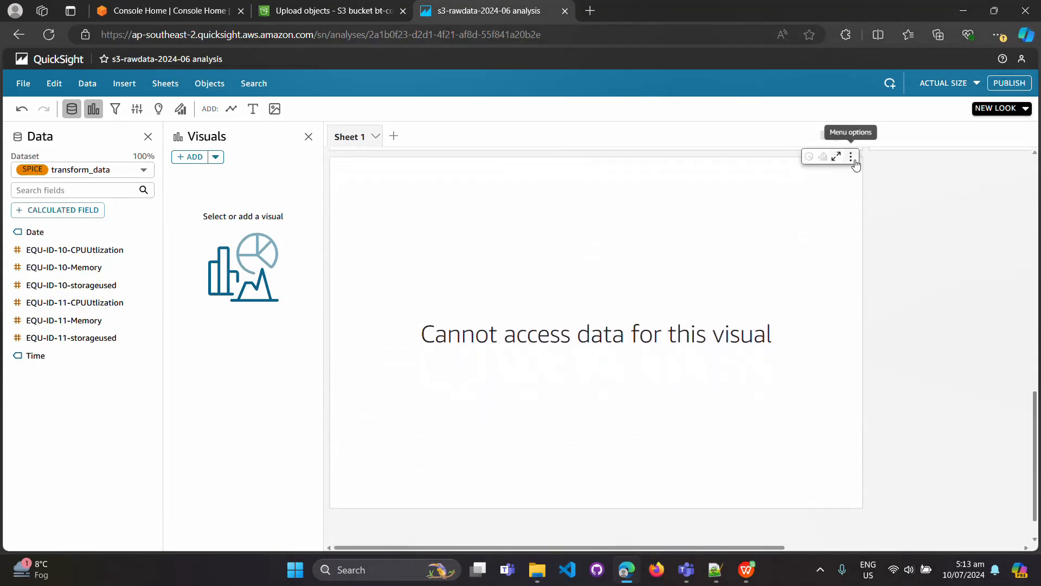
{"action": "left_click", "coordinate": [851, 157]}
{"action": "left_click", "coordinate": [805, 224]}
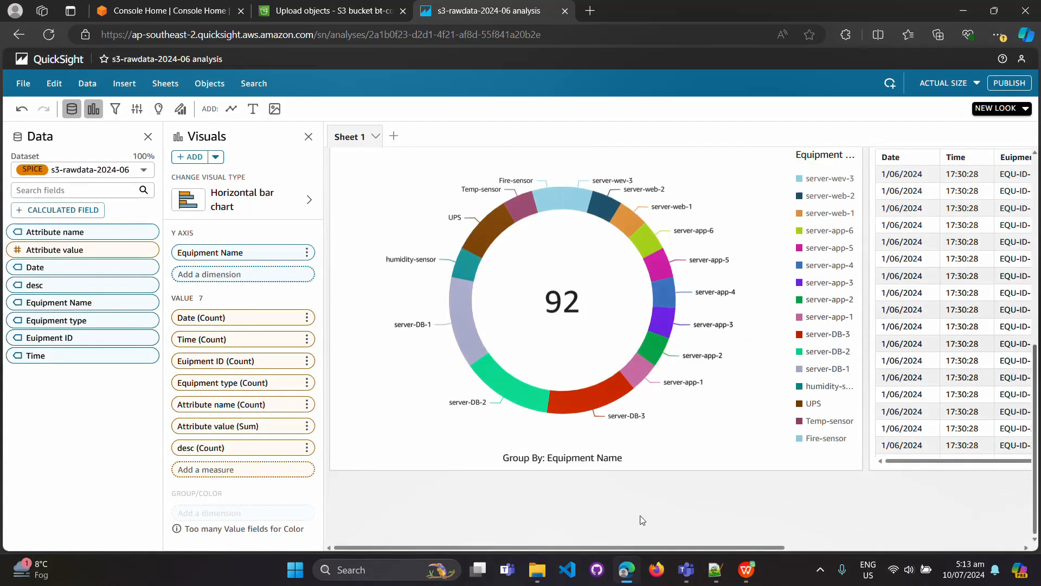
Add an empty table visual to Sheet 1 below the donut chart
{"action": "left_click", "coordinate": [588, 516]}
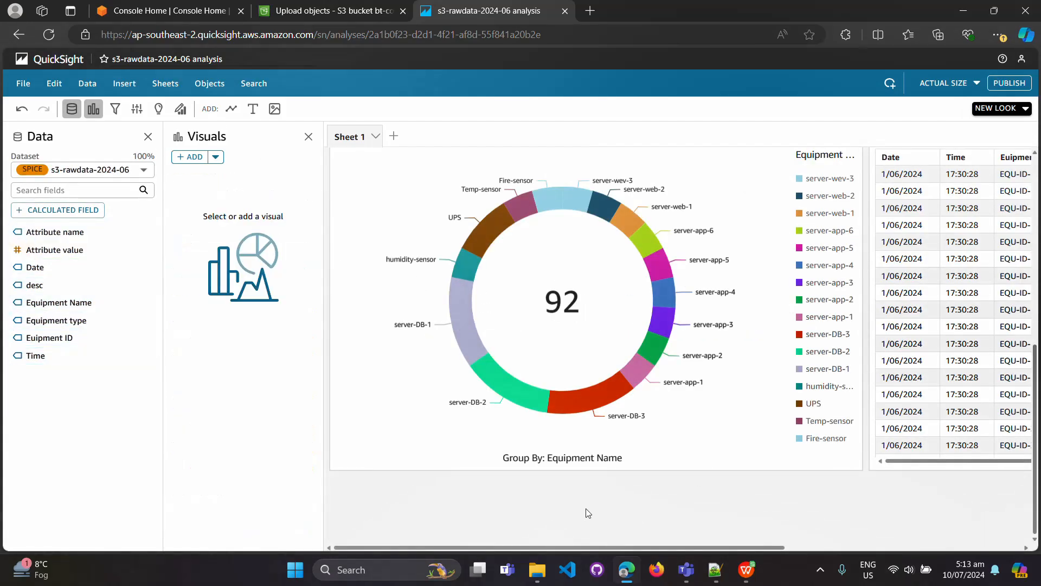
{"action": "left_click", "coordinate": [215, 156]}
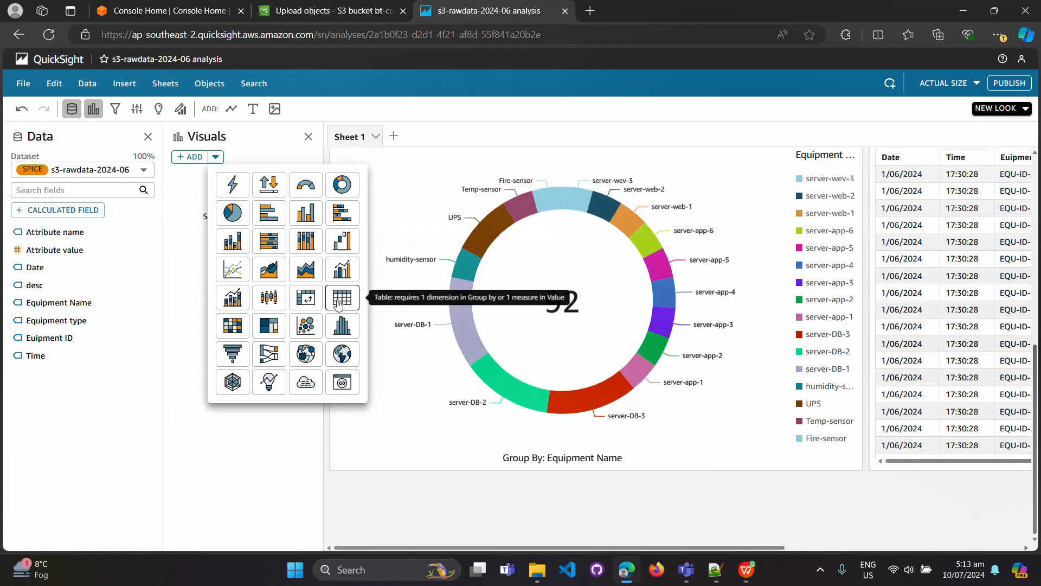
{"action": "left_click", "coordinate": [341, 302]}
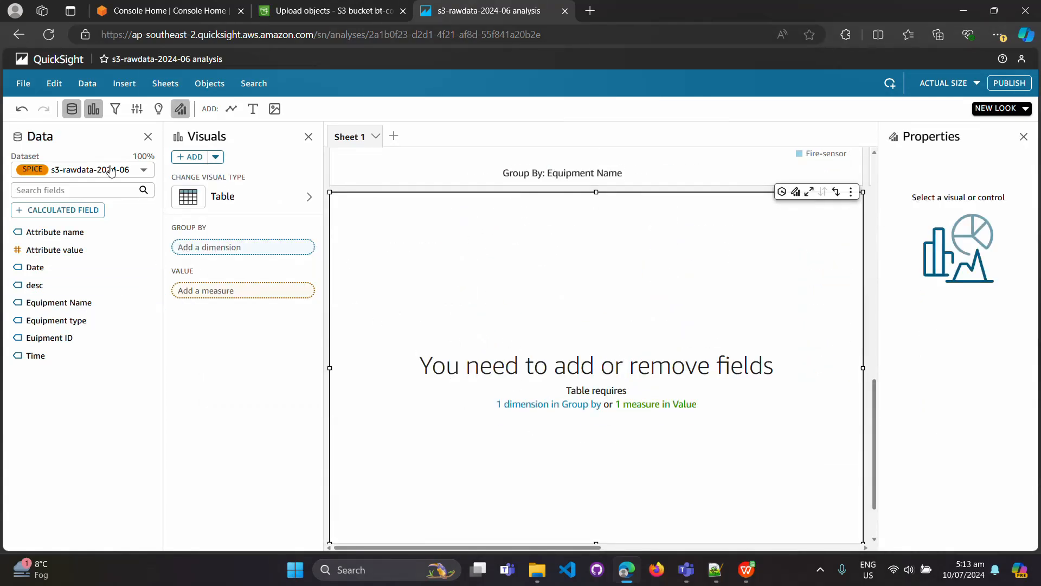
Switch the active dataset to transform_data and add its Date field to the sheet as a visual
{"action": "left_click", "coordinate": [111, 171]}
{"action": "left_click", "coordinate": [99, 211]}
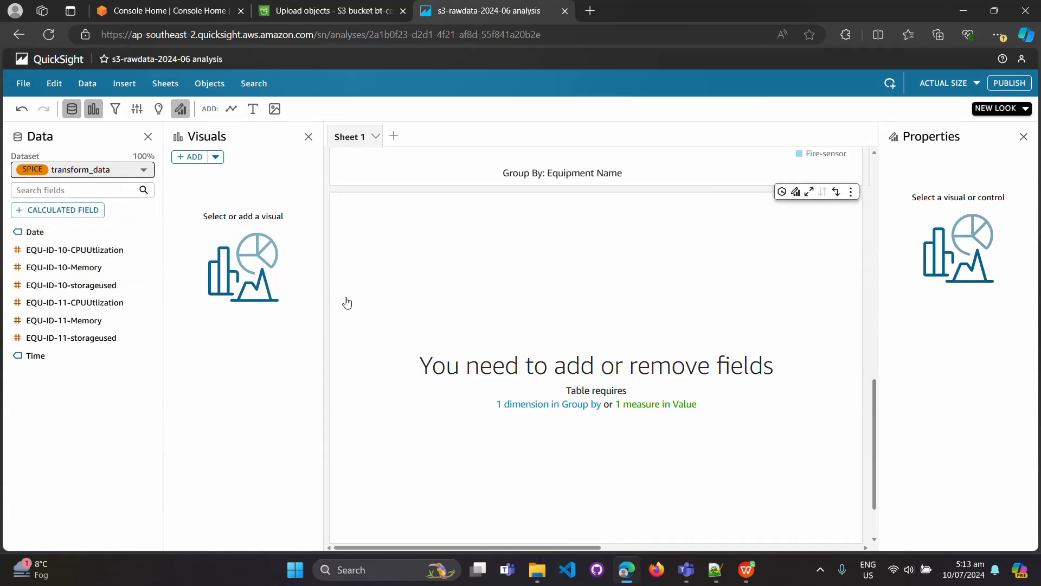
{"action": "left_click", "coordinate": [57, 232]}
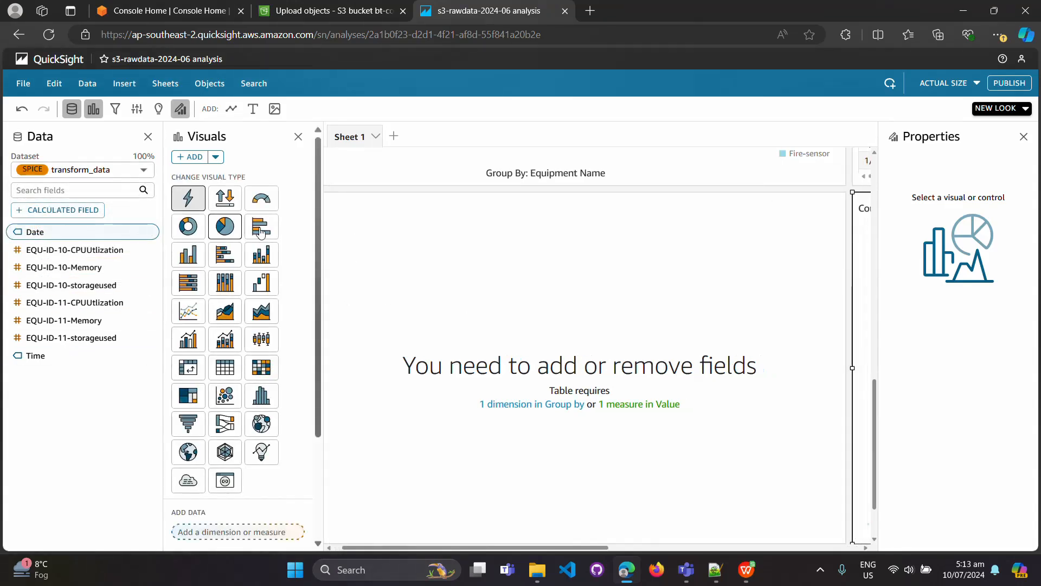
{"action": "left_click", "coordinate": [261, 232]}
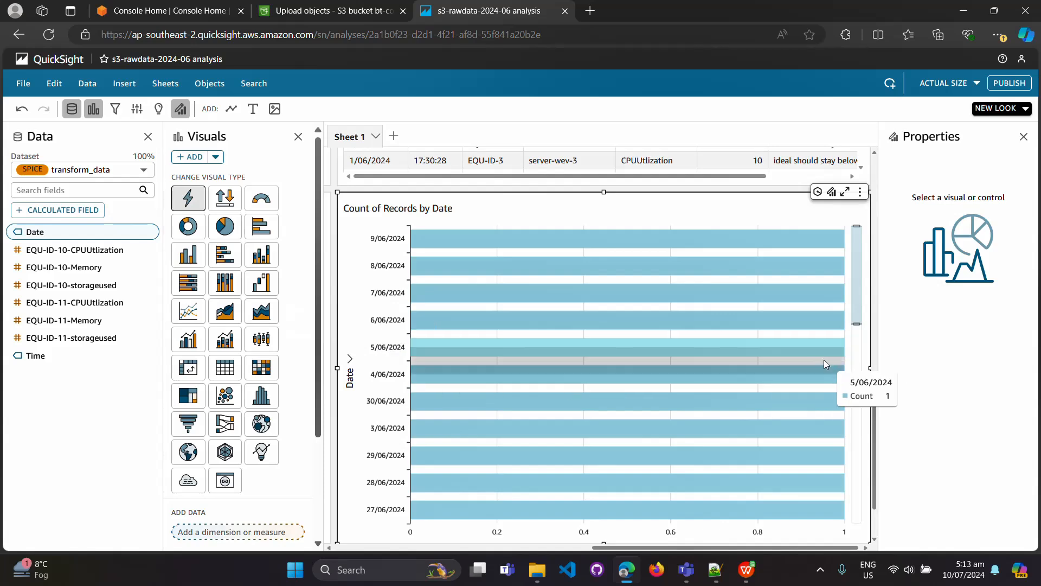
Try to switch the empty table visual below the donut chart to the transform_data dataset
{"action": "scroll", "coordinate": [824, 360], "scroll_direction": "down", "scroll_amount": 2}
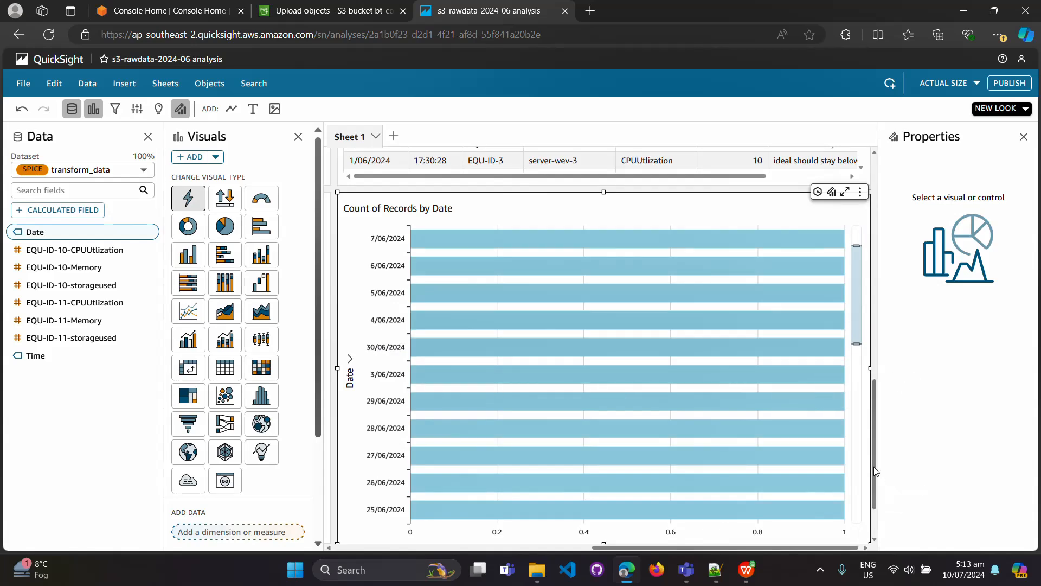
{"action": "left_click_drag", "start_coordinate": [874, 466], "coordinate": [873, 435]}
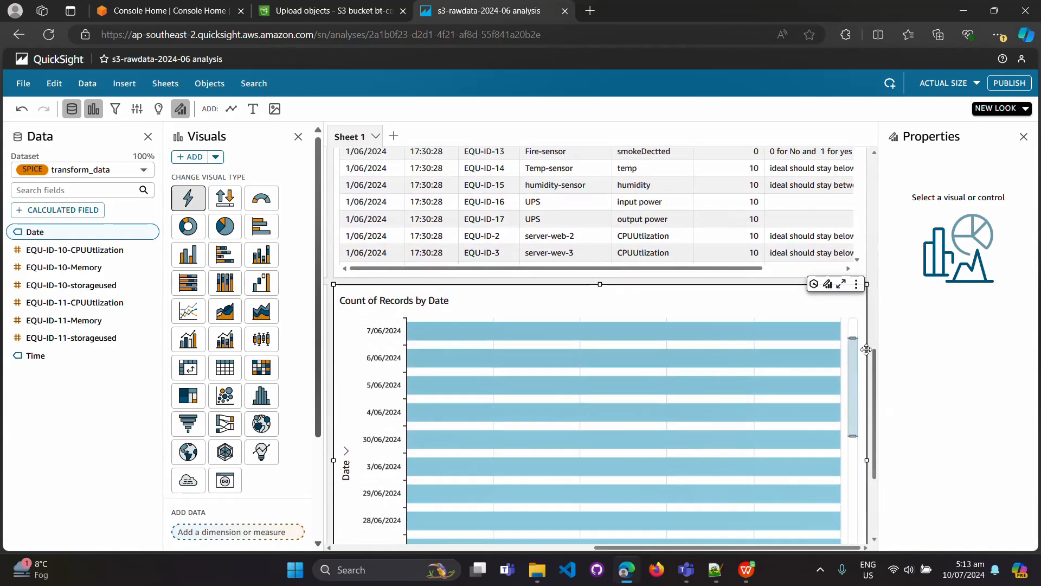
{"action": "scroll", "coordinate": [864, 351], "scroll_direction": "up", "scroll_amount": 8}
{"action": "left_click_drag", "start_coordinate": [635, 547], "coordinate": [375, 545]}
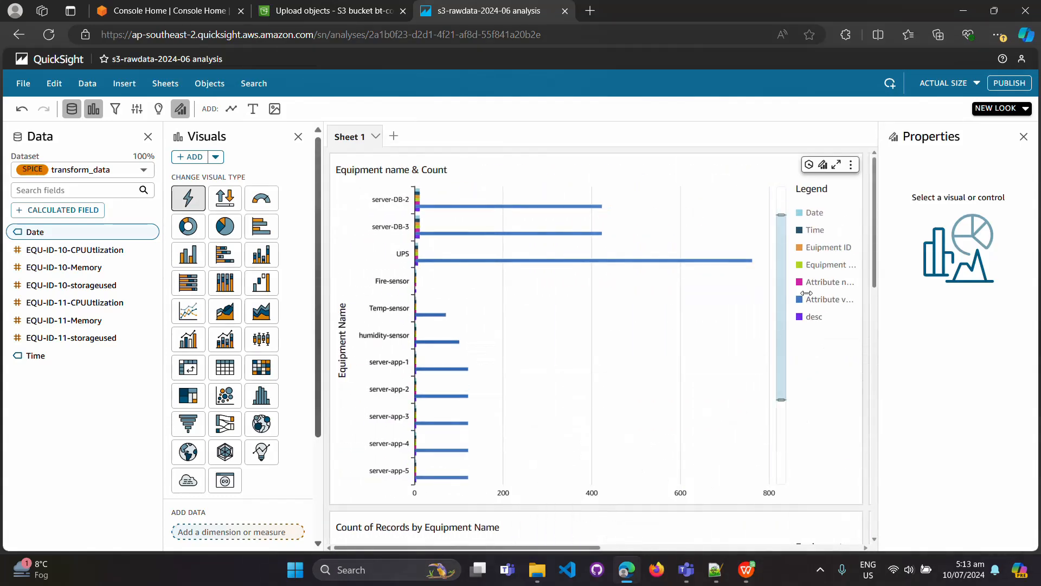
{"action": "left_click", "coordinate": [859, 266]}
{"action": "left_click_drag", "start_coordinate": [874, 263], "coordinate": [856, 516]}
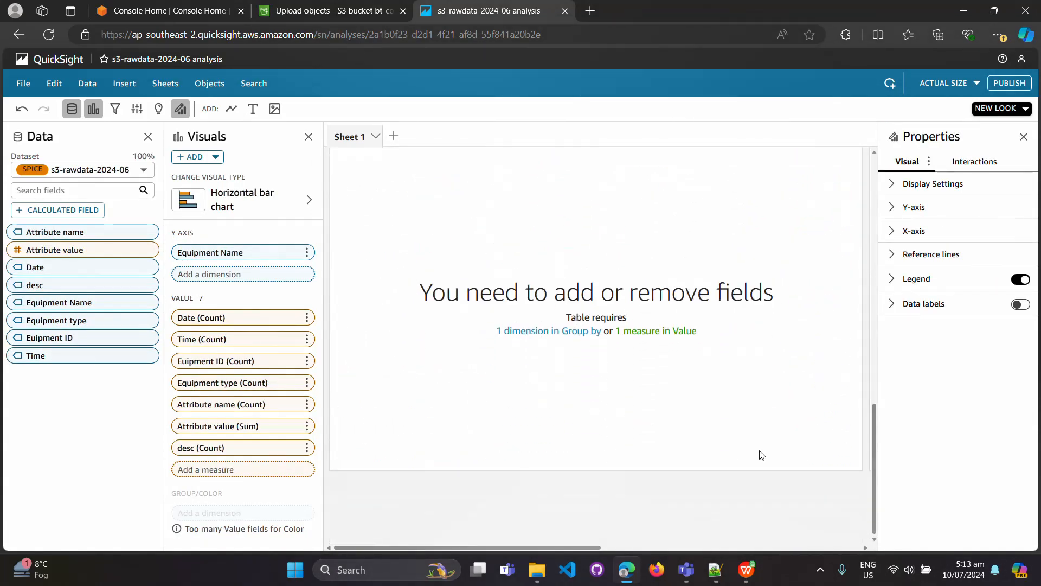
{"action": "left_click", "coordinate": [552, 285]}
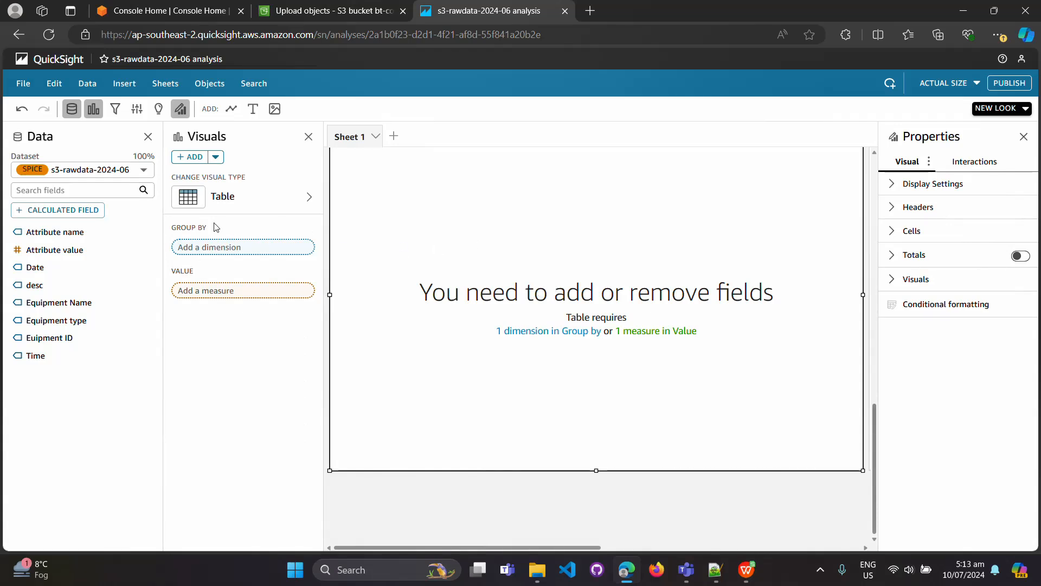
{"action": "left_click", "coordinate": [144, 171]}
{"action": "left_click", "coordinate": [113, 213]}
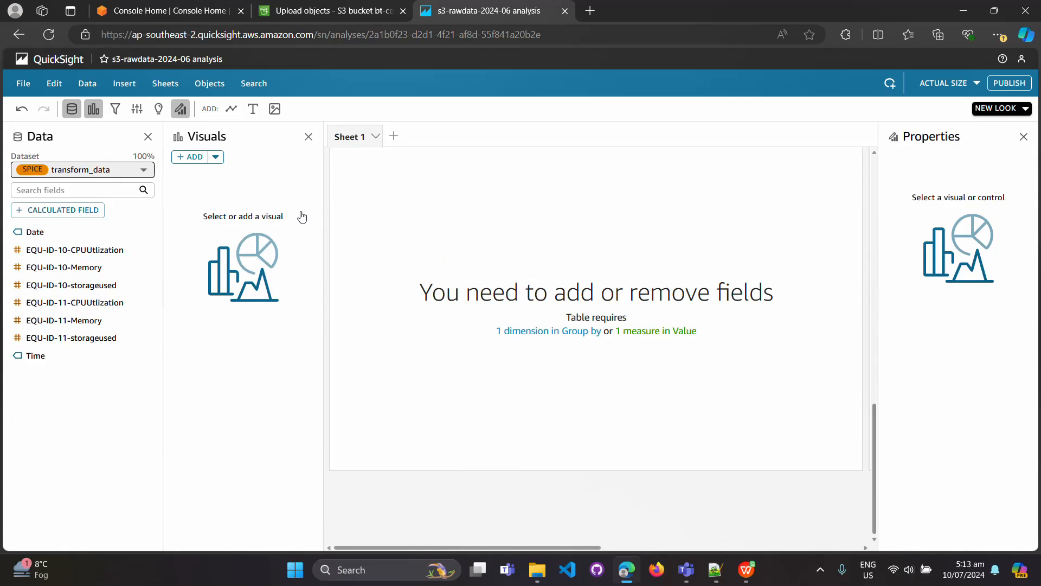
Delete the empty table visual below the donut chart on Sheet 1
{"action": "left_click", "coordinate": [469, 204]}
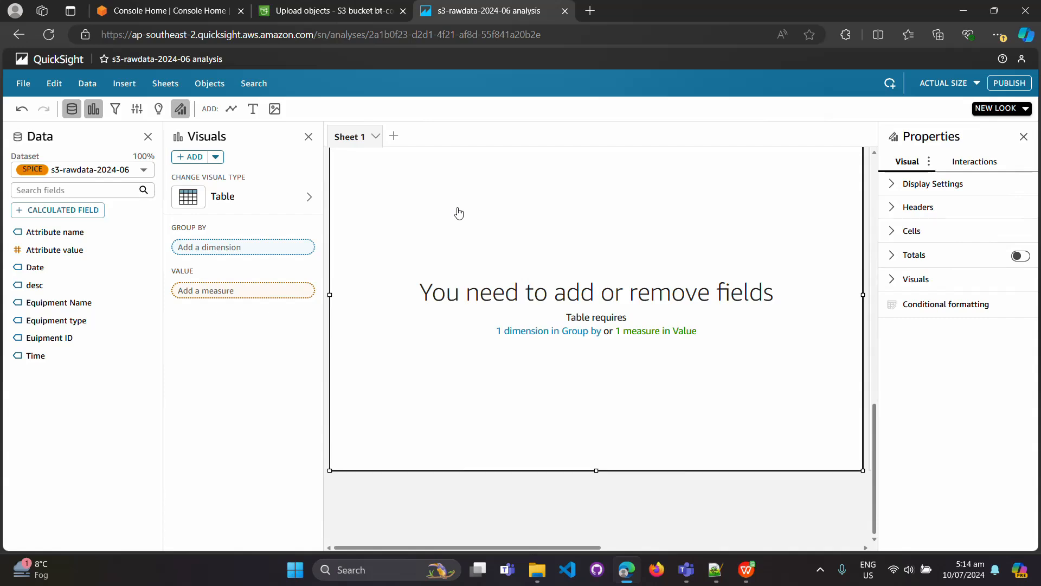
{"action": "right_click", "coordinate": [480, 206]}
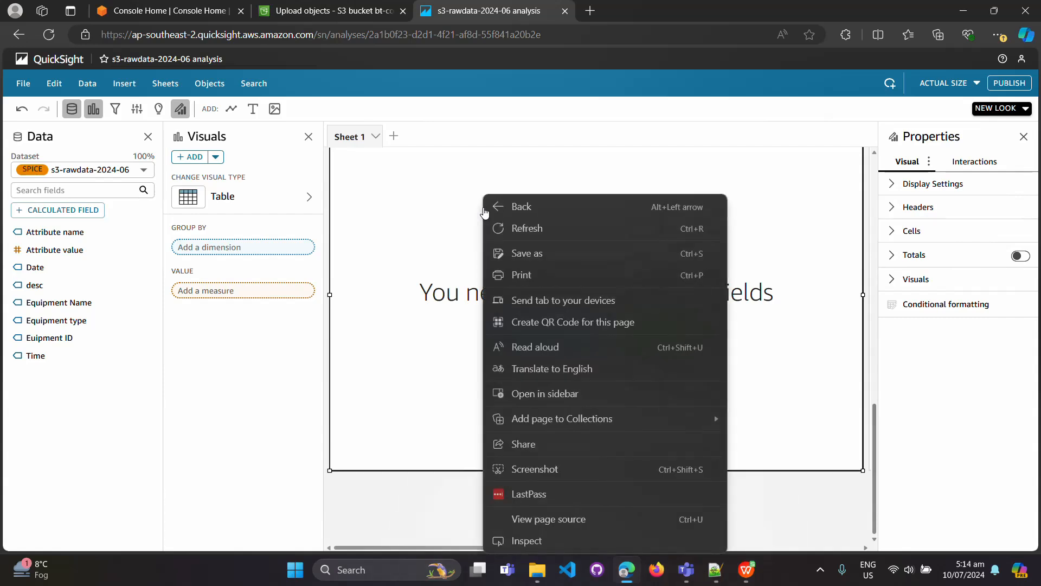
{"action": "left_click", "coordinate": [439, 225]}
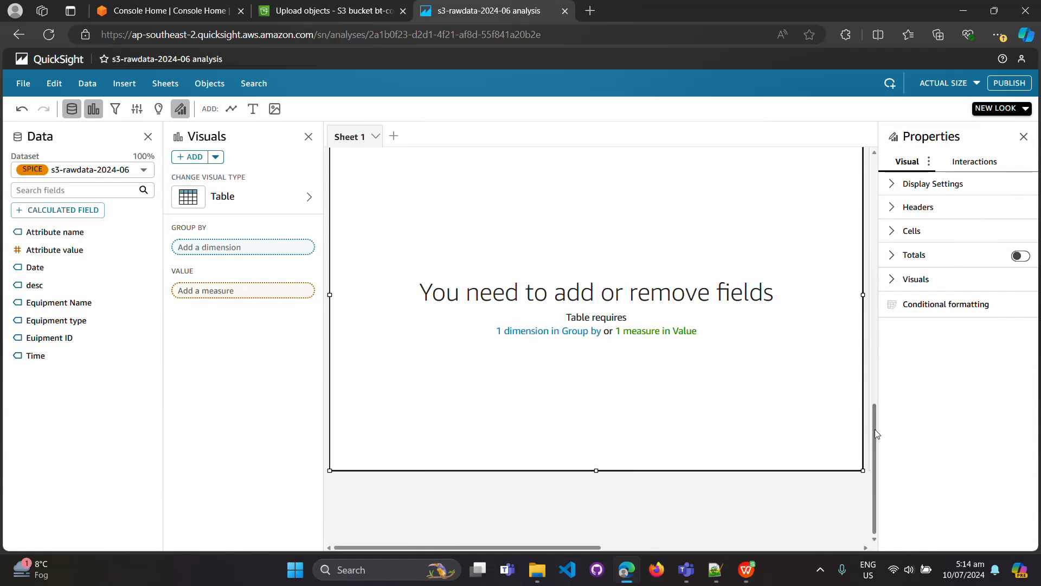
{"action": "scroll", "coordinate": [874, 428], "scroll_direction": "up", "scroll_amount": 2}
{"action": "left_click", "coordinate": [851, 248]}
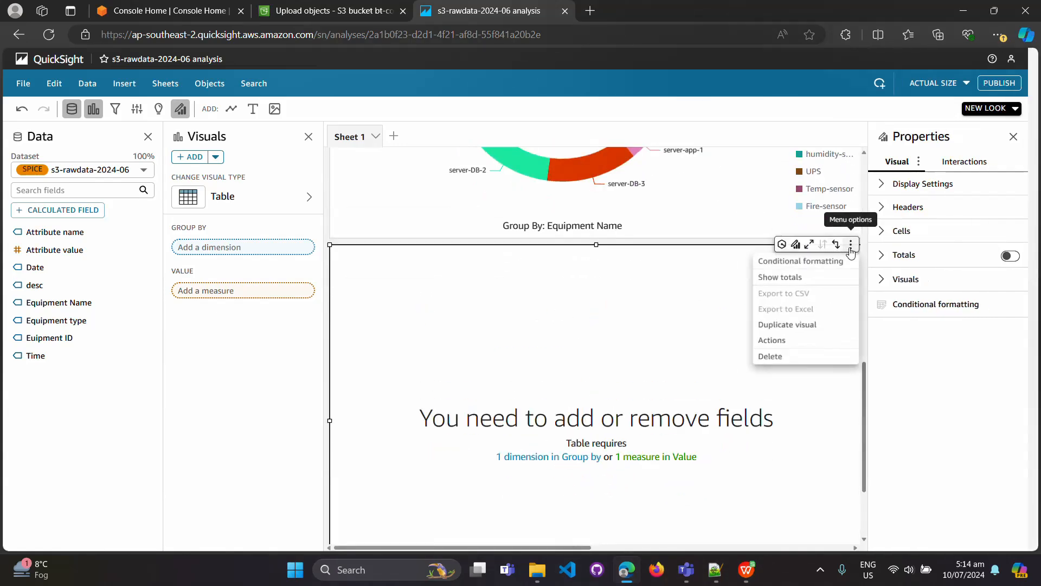
{"action": "left_click", "coordinate": [795, 360]}
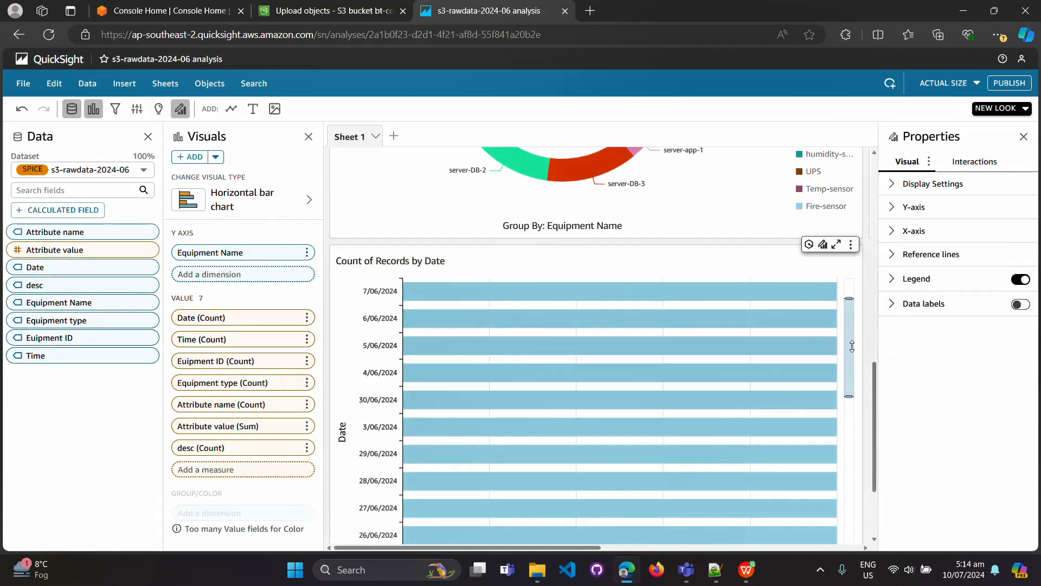
Make transform_data the active dataset and add an empty table visual based on it to Sheet 1
{"action": "scroll", "coordinate": [872, 395], "scroll_direction": "down", "scroll_amount": 2}
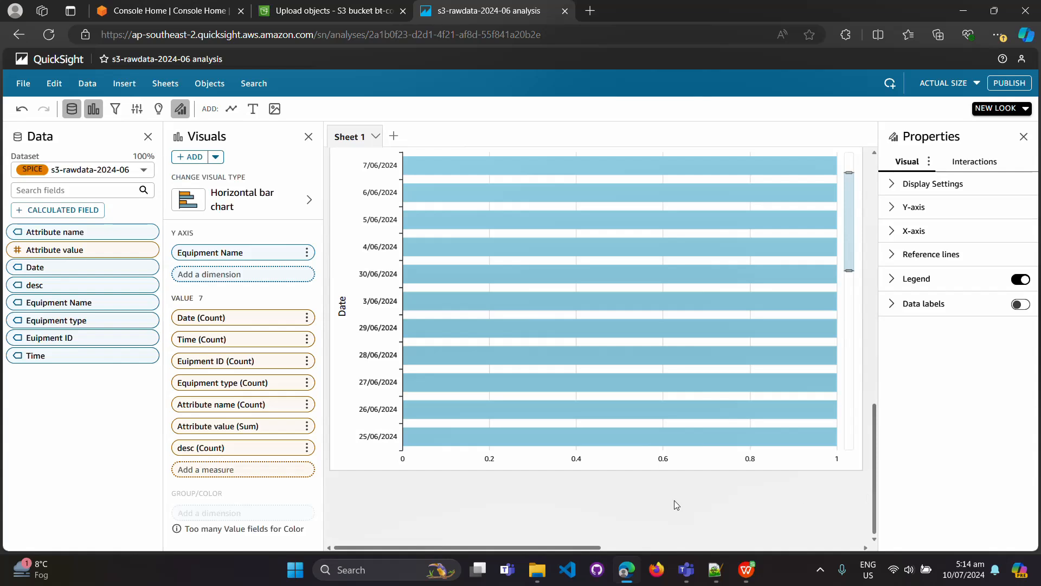
{"action": "left_click", "coordinate": [594, 506]}
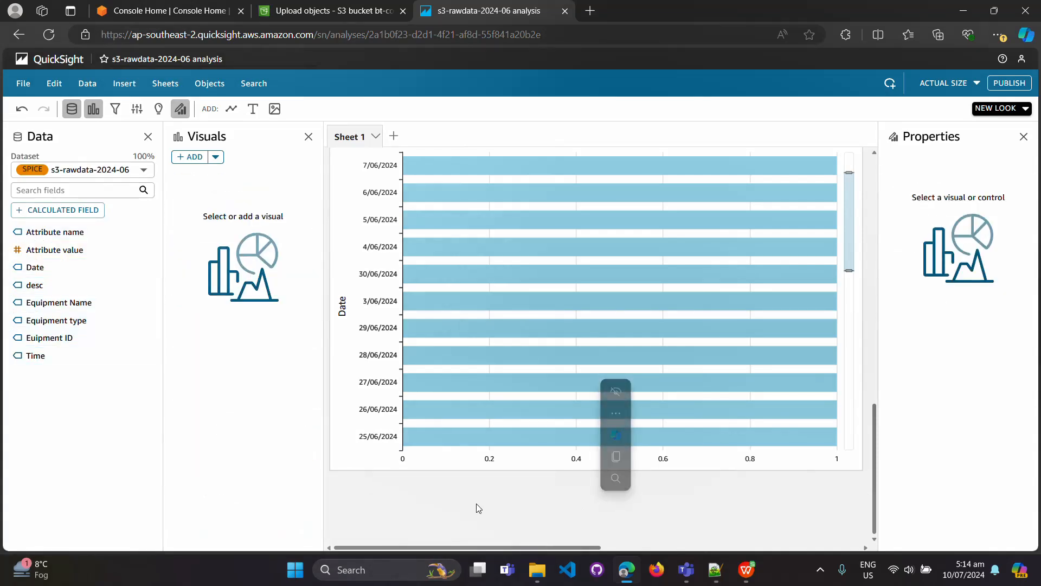
{"action": "left_click", "coordinate": [133, 175]}
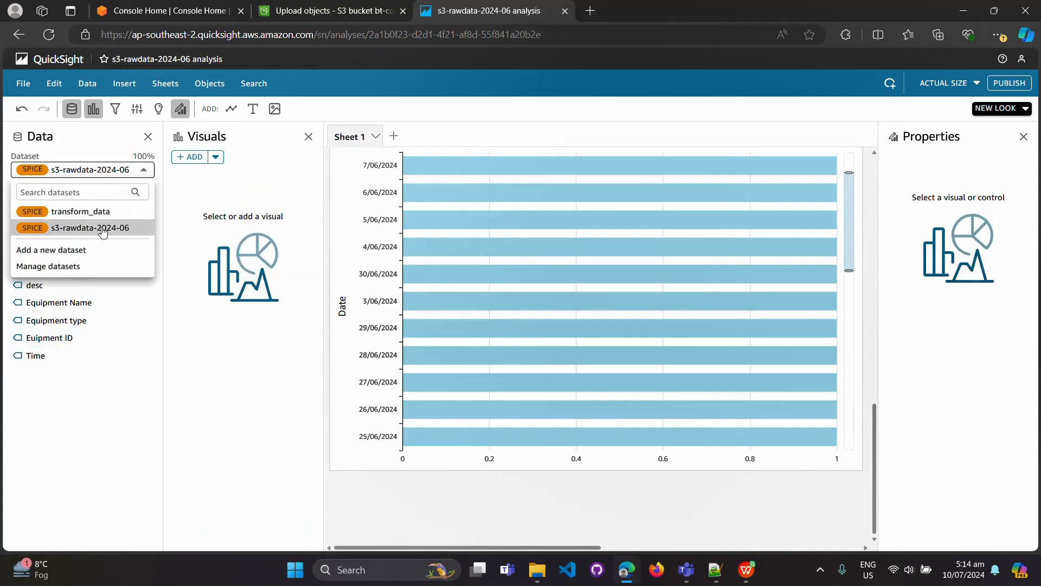
{"action": "left_click", "coordinate": [100, 218]}
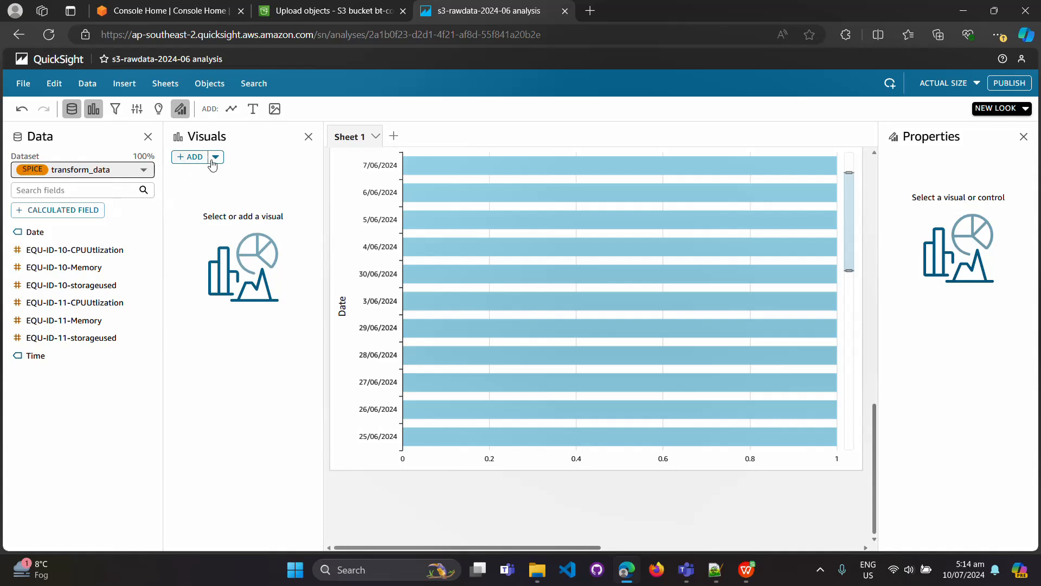
{"action": "left_click", "coordinate": [358, 491]}
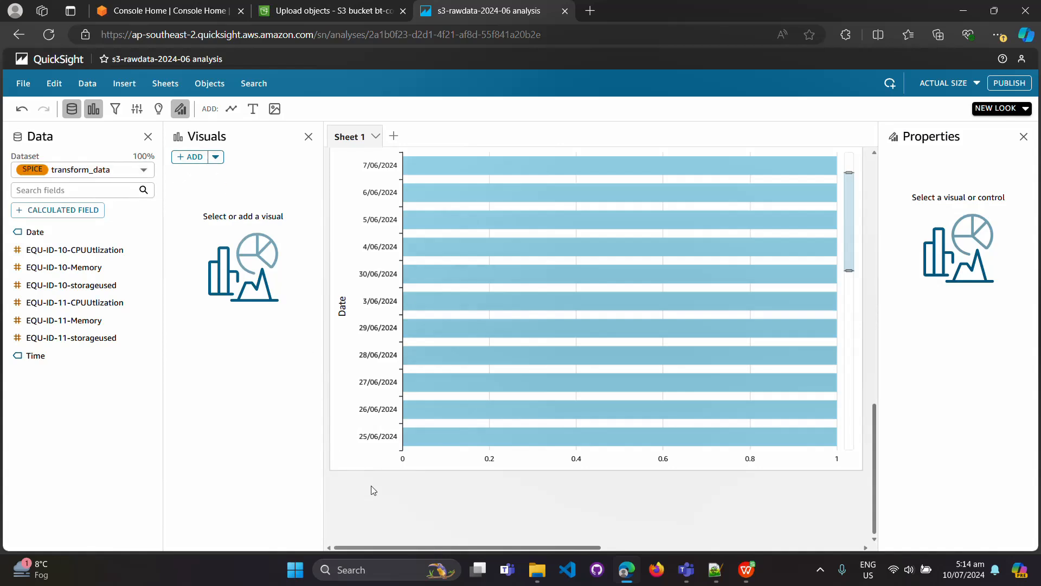
{"action": "left_click", "coordinate": [217, 158]}
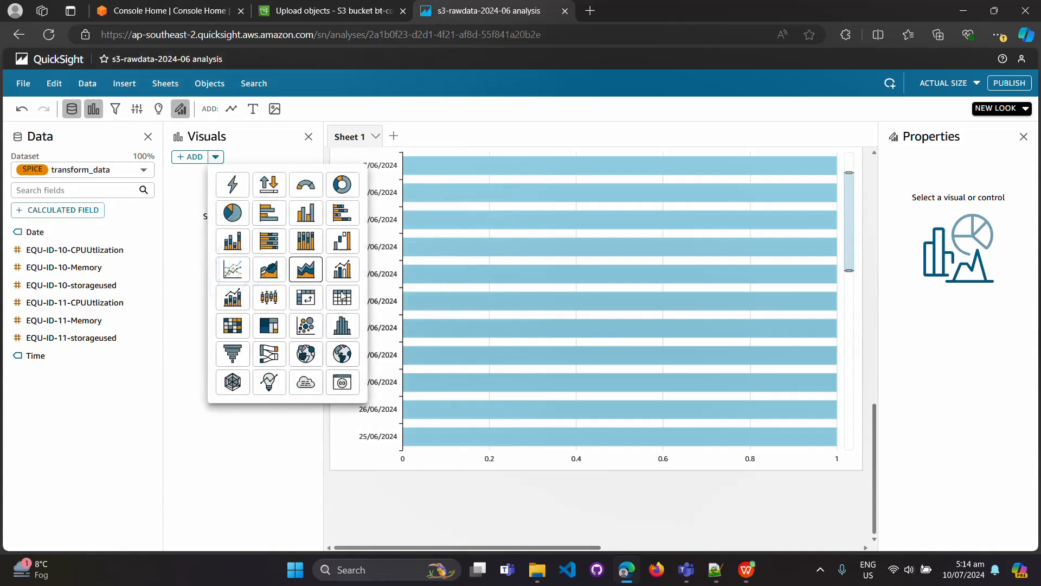
{"action": "left_click", "coordinate": [343, 298]}
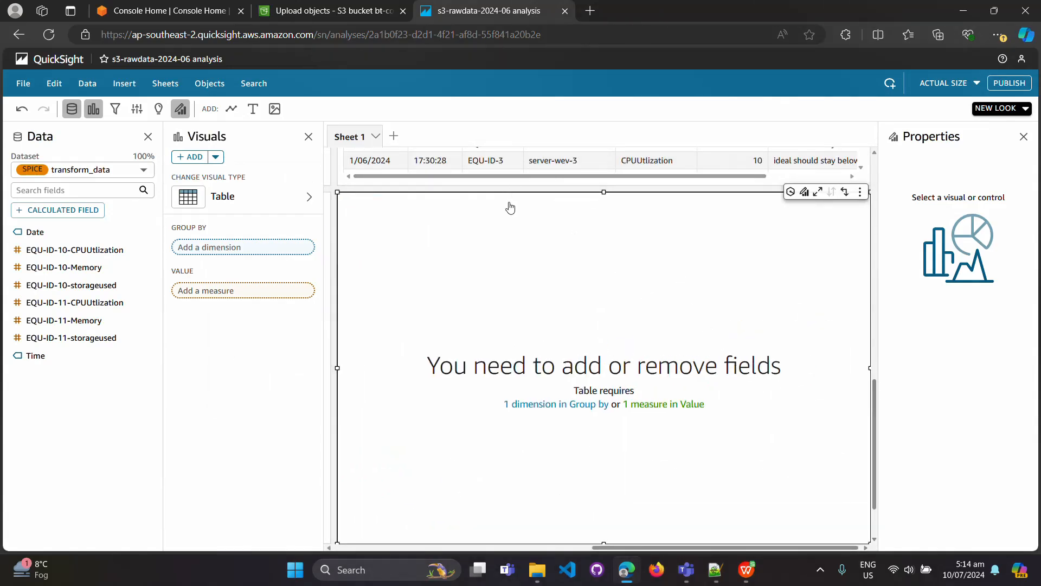
Delete the Count of Records by Date bar chart below the donut chart
{"action": "left_click_drag", "start_coordinate": [511, 194], "coordinate": [531, 208]}
{"action": "left_click_drag", "start_coordinate": [873, 421], "coordinate": [894, 355]}
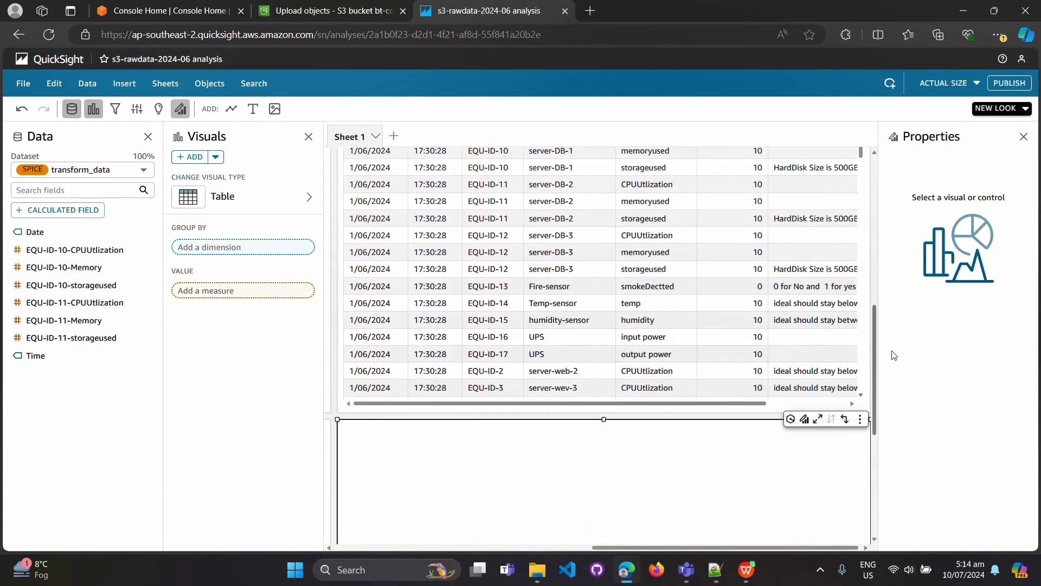
{"action": "left_click_drag", "start_coordinate": [708, 547], "coordinate": [438, 542]}
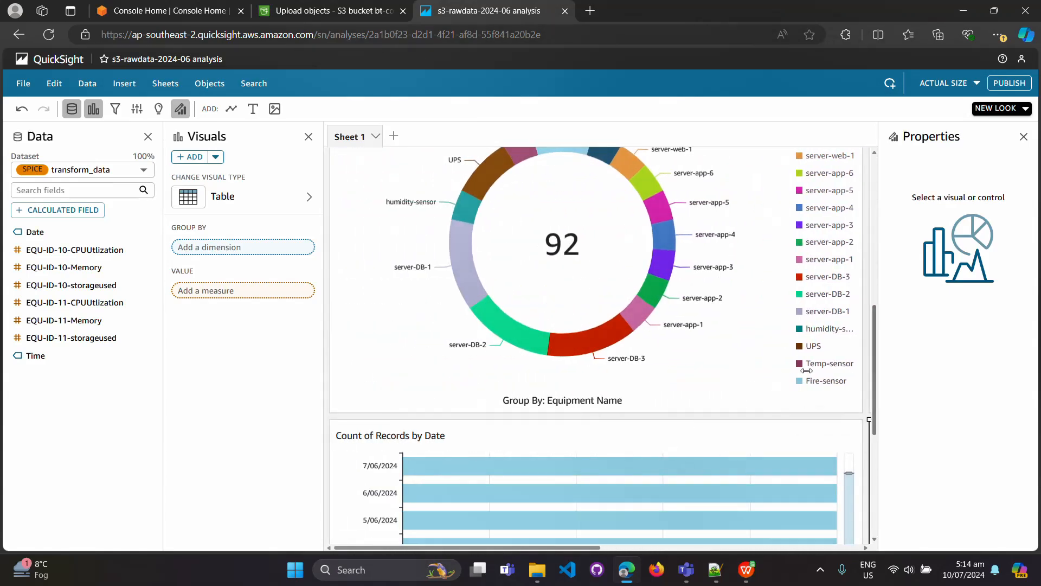
{"action": "left_click_drag", "start_coordinate": [875, 393], "coordinate": [909, 497]}
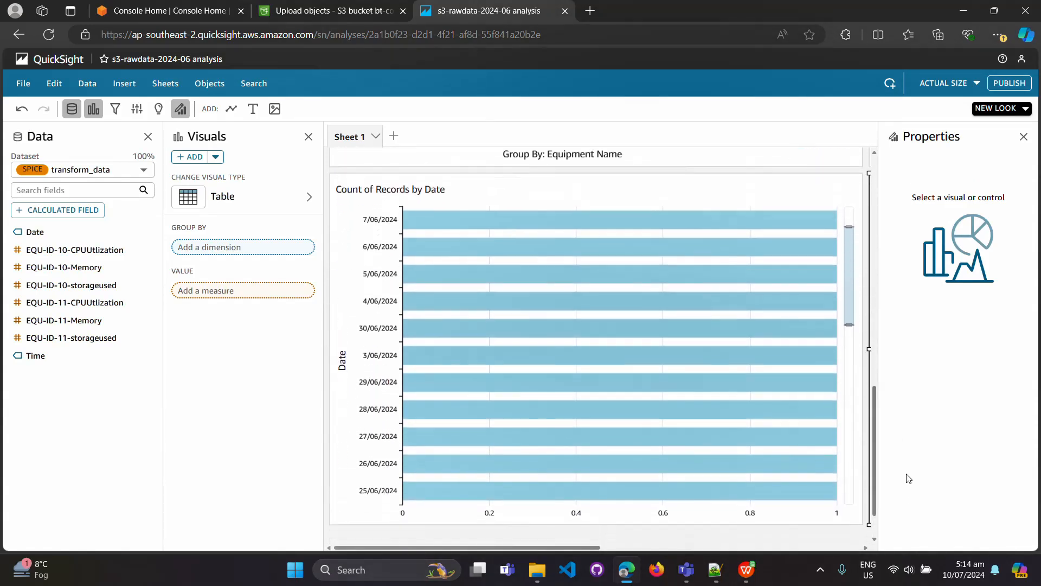
{"action": "left_click", "coordinate": [546, 177]}
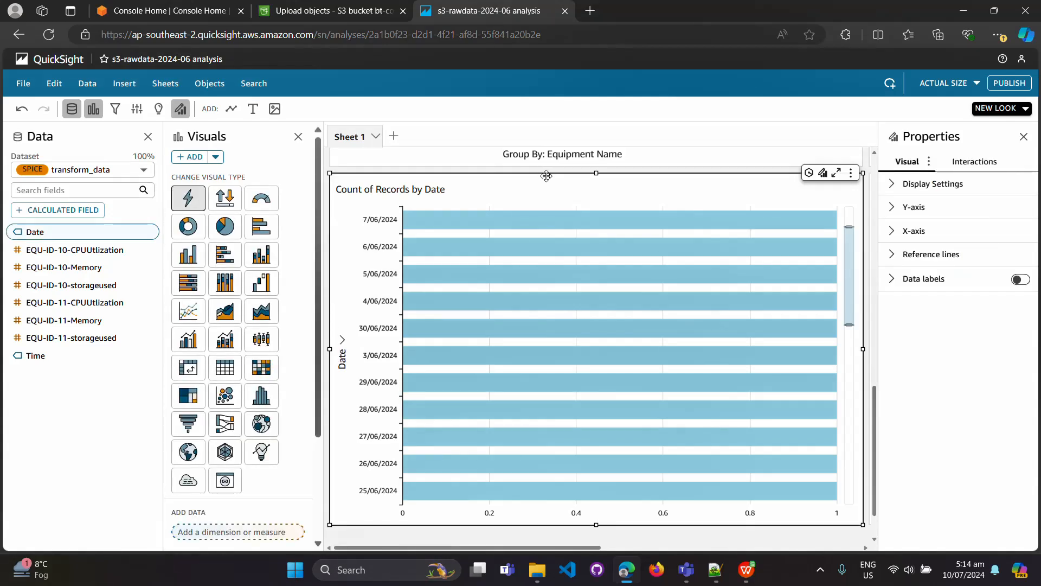
{"action": "left_click", "coordinate": [852, 173]}
{"action": "left_click", "coordinate": [806, 275]}
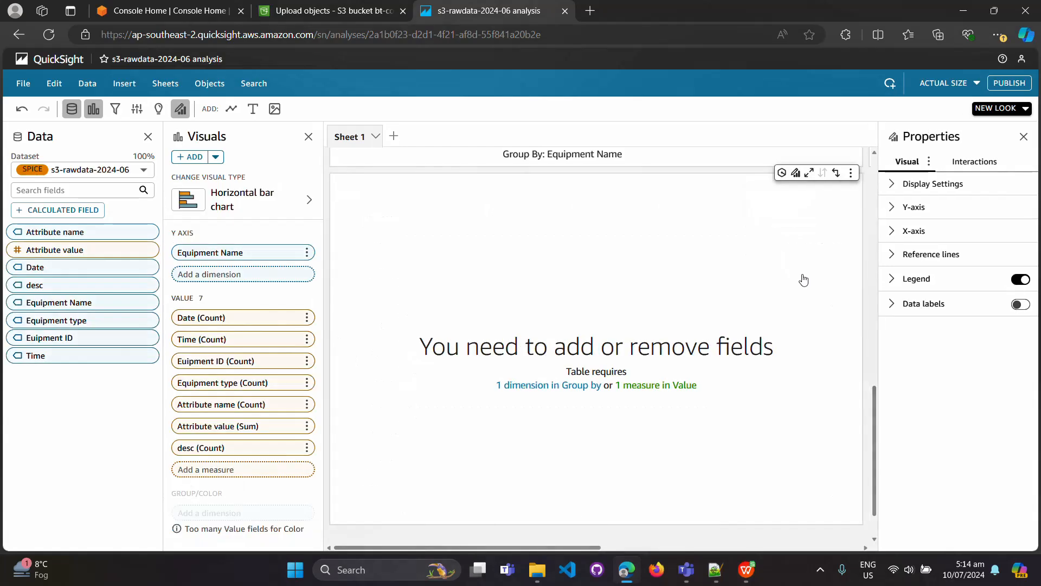
Switch the active dataset from s3-rawdata-2024-06 back to transform_data
{"action": "left_click_drag", "start_coordinate": [554, 545], "coordinate": [703, 545]}
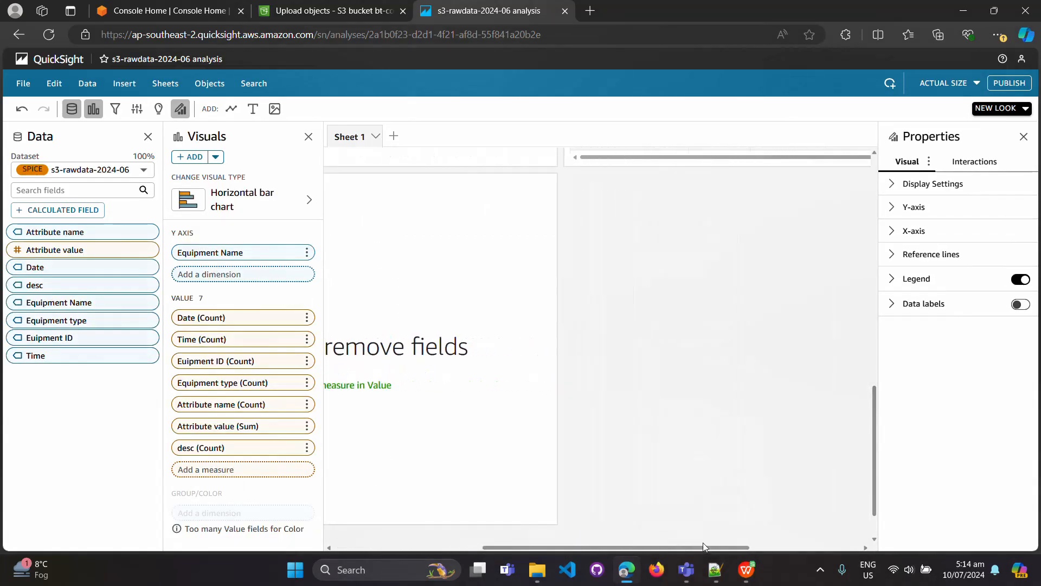
{"action": "left_click_drag", "start_coordinate": [874, 444], "coordinate": [887, 461]}
{"action": "left_click_drag", "start_coordinate": [719, 548], "coordinate": [570, 545]}
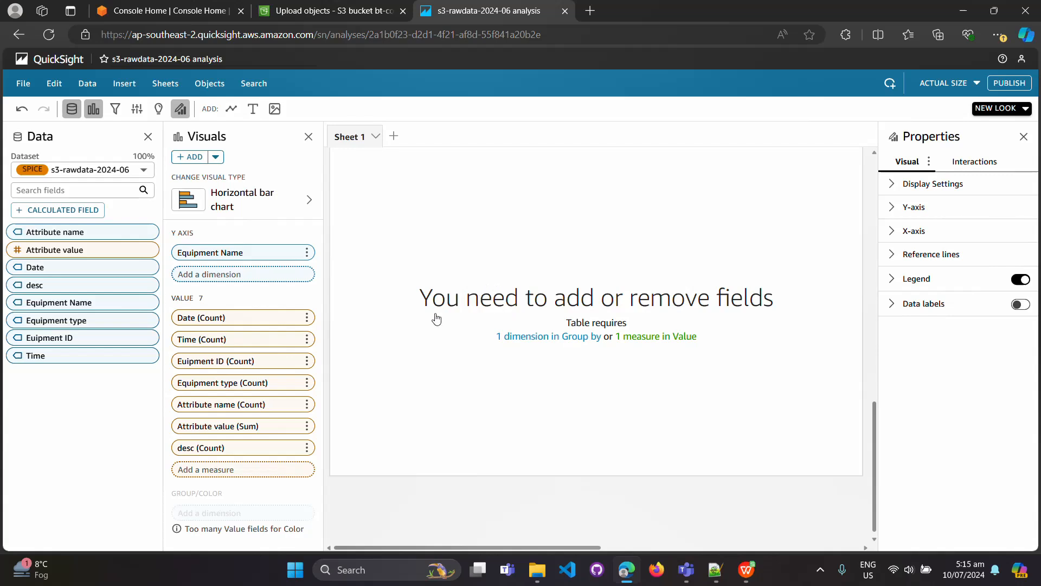
{"action": "left_click", "coordinate": [141, 170]}
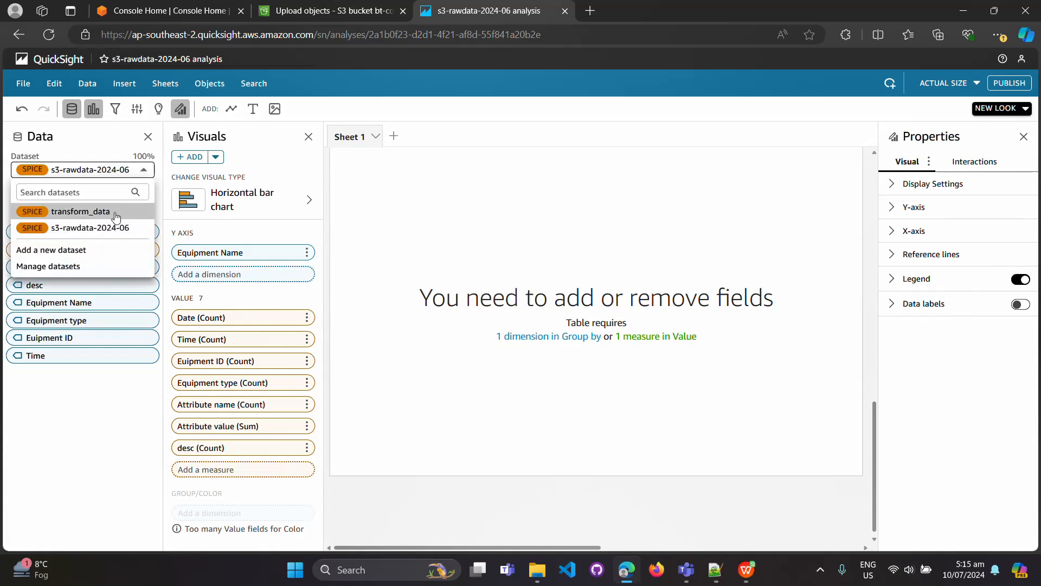
{"action": "left_click", "coordinate": [112, 215]}
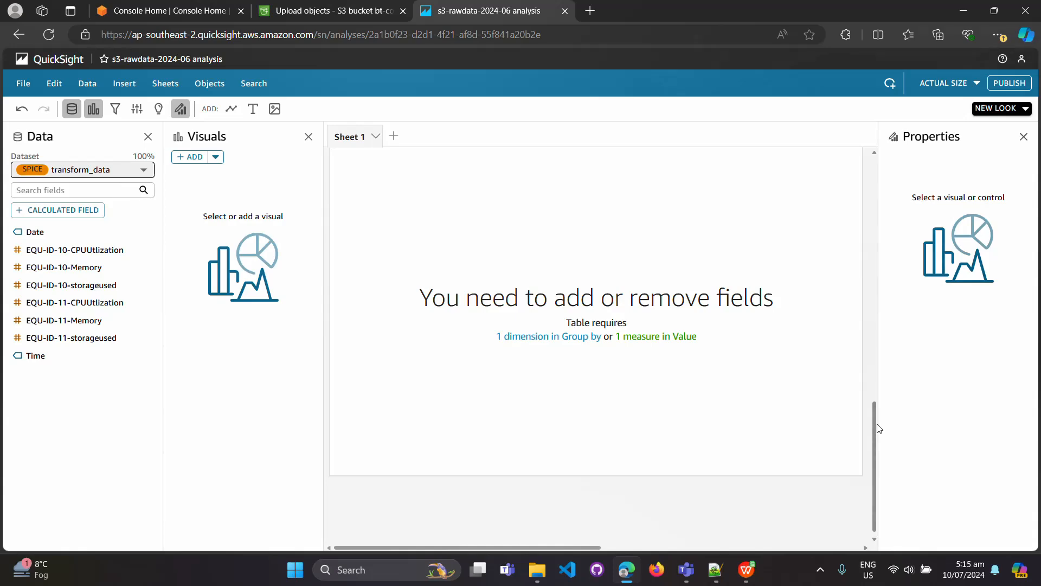
Add the Date field of transform_data as a value of the empty table visual below the donut chart
{"action": "left_click_drag", "start_coordinate": [875, 438], "coordinate": [903, 365]}
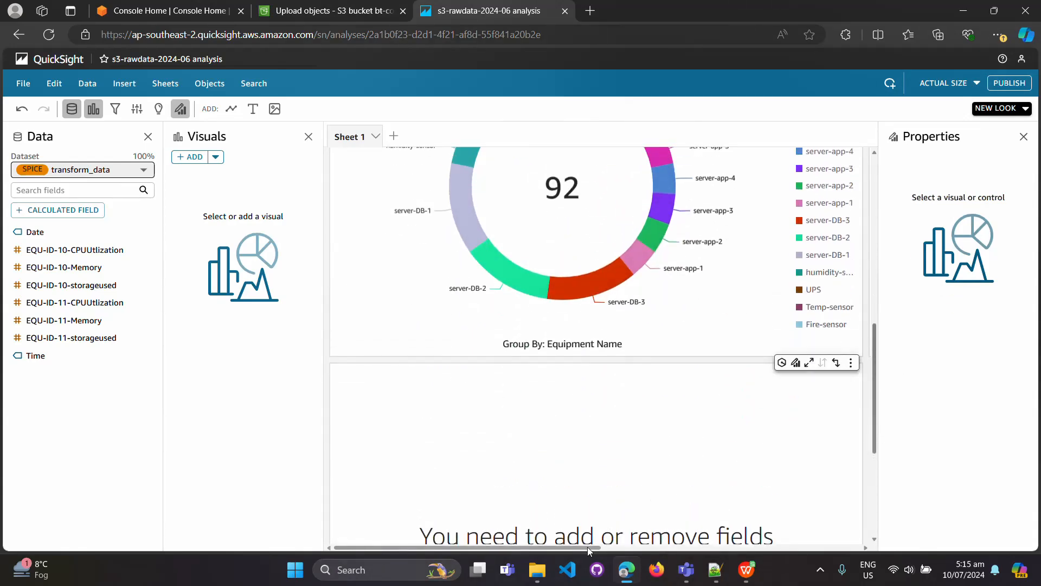
{"action": "left_click_drag", "start_coordinate": [587, 547], "coordinate": [779, 544]}
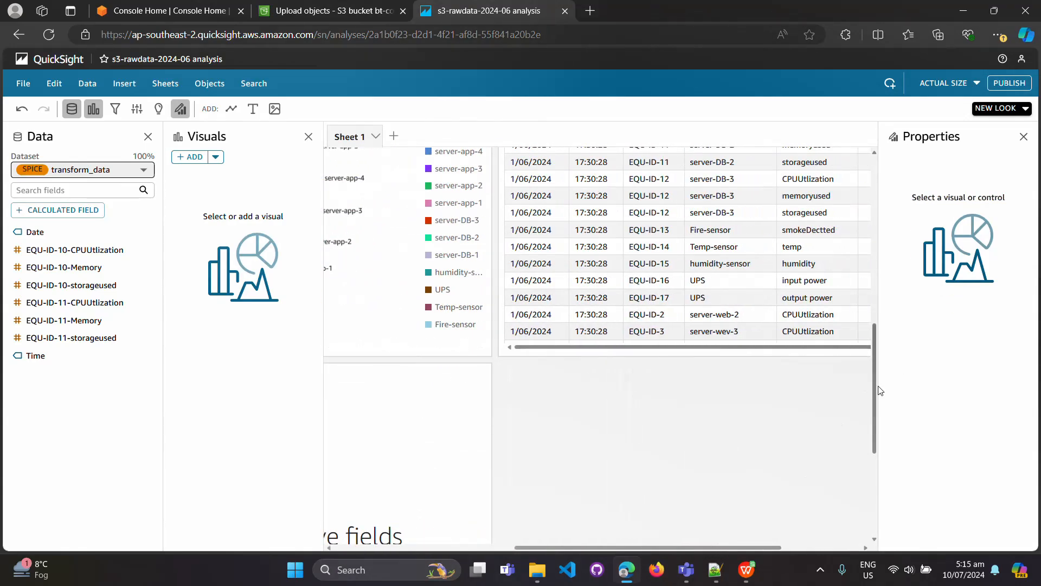
{"action": "left_click_drag", "start_coordinate": [874, 388], "coordinate": [874, 277]}
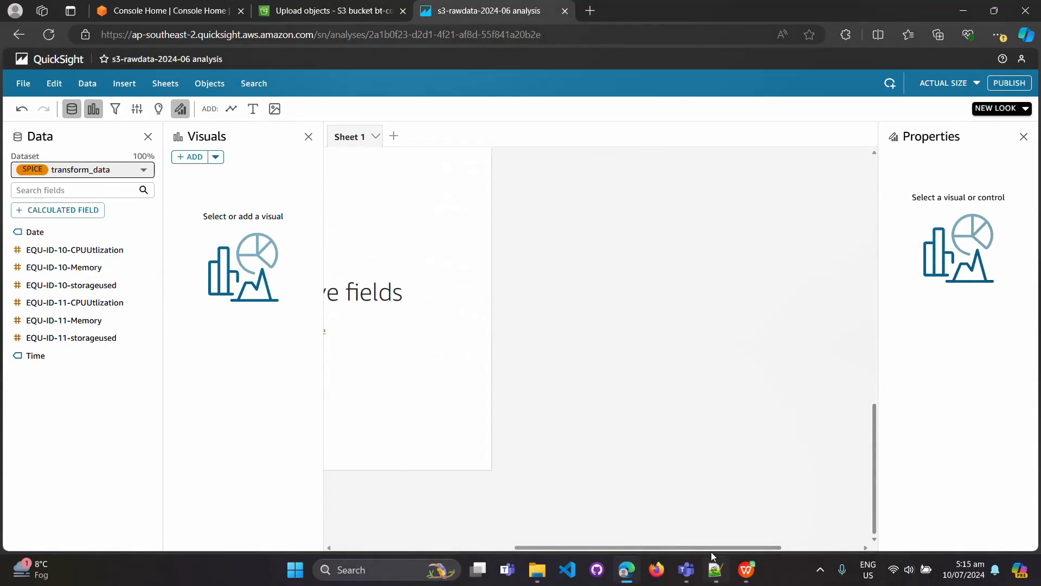
{"action": "left_click_drag", "start_coordinate": [713, 545], "coordinate": [502, 545]}
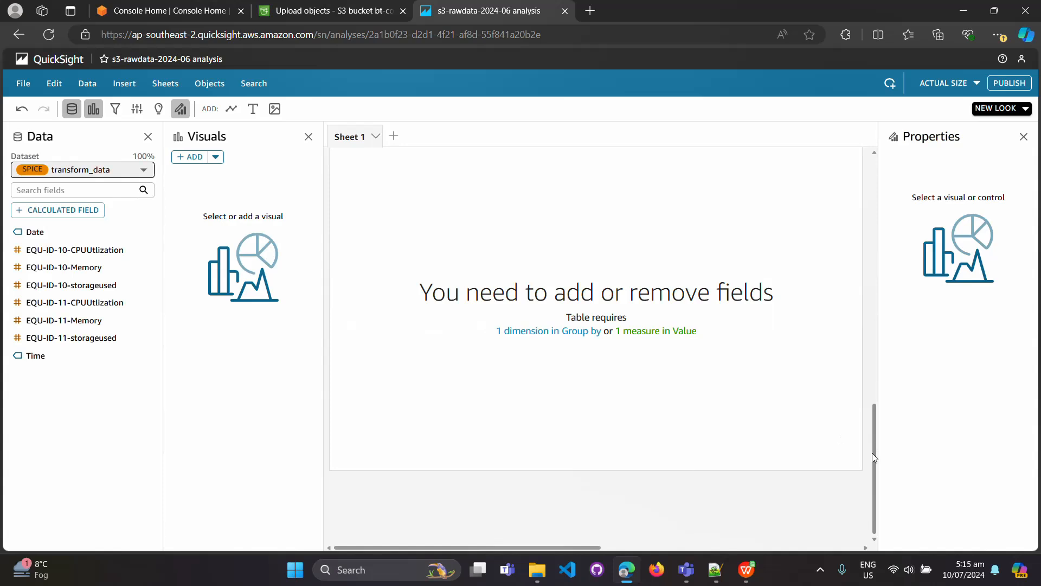
{"action": "mouse_move", "coordinate": [873, 458]}
{"action": "left_mouse_down"}
{"action": "mouse_move", "coordinate": [879, 407]}
{"action": "mouse_move", "coordinate": [883, 439]}
{"action": "left_mouse_up"}
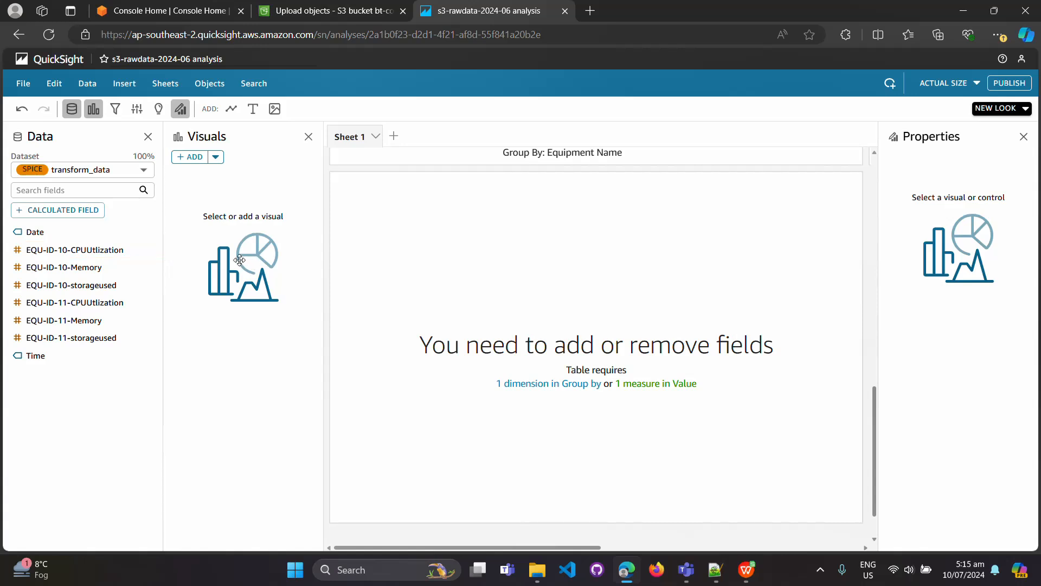
{"action": "left_click", "coordinate": [429, 279]}
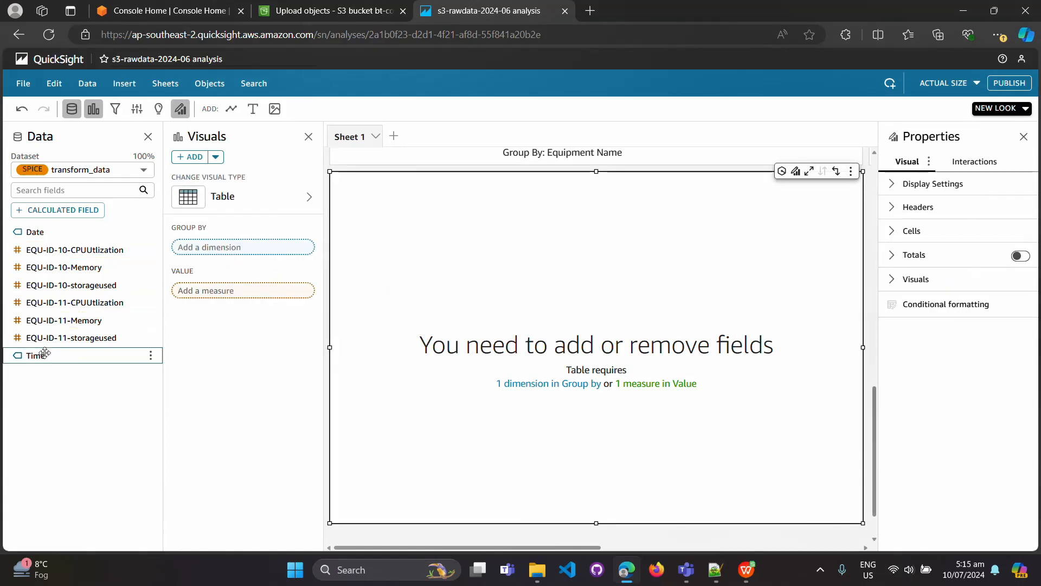
{"action": "left_click_drag", "start_coordinate": [30, 231], "coordinate": [224, 299]}
{"action": "left_click_drag", "start_coordinate": [225, 300], "coordinate": [225, 292]}
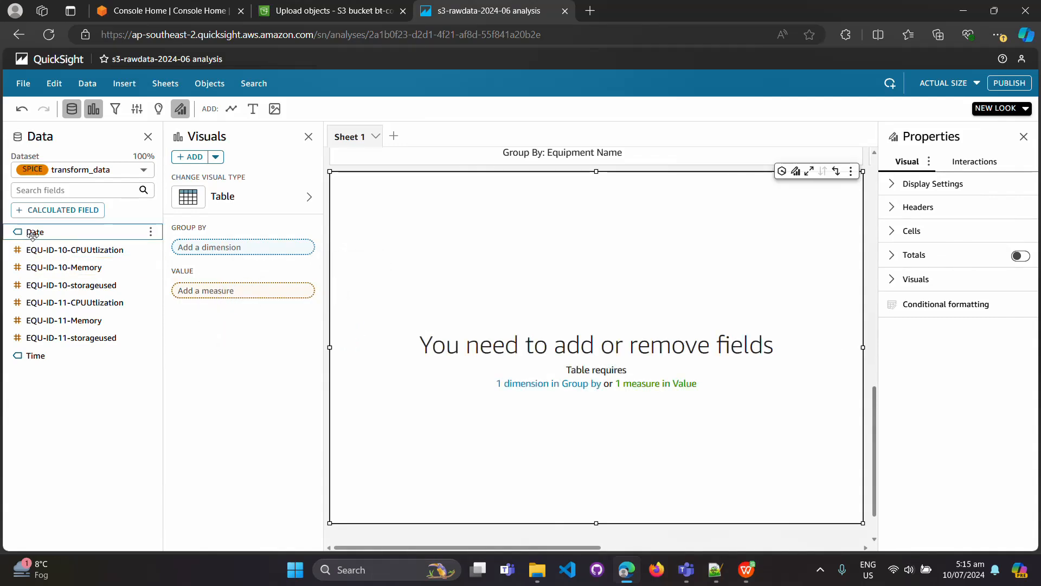
{"action": "left_click_drag", "start_coordinate": [34, 232], "coordinate": [249, 300]}
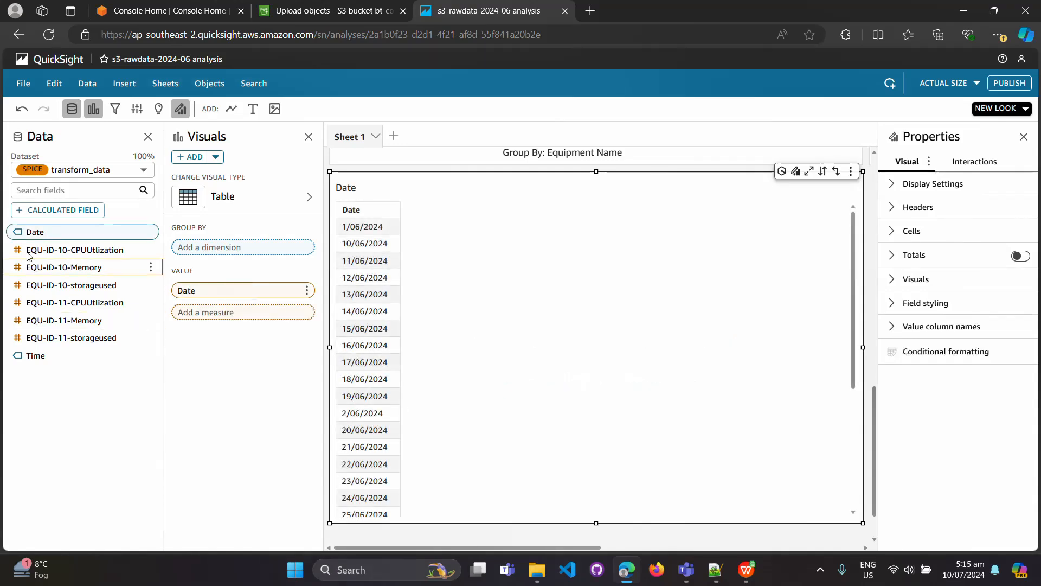
Add Time and the CPUUtlization, Memory and storageused fields of EQU-ID-10 and EQU-ID-11 as further values of the table visual
{"action": "left_click_drag", "start_coordinate": [34, 355], "coordinate": [231, 318]}
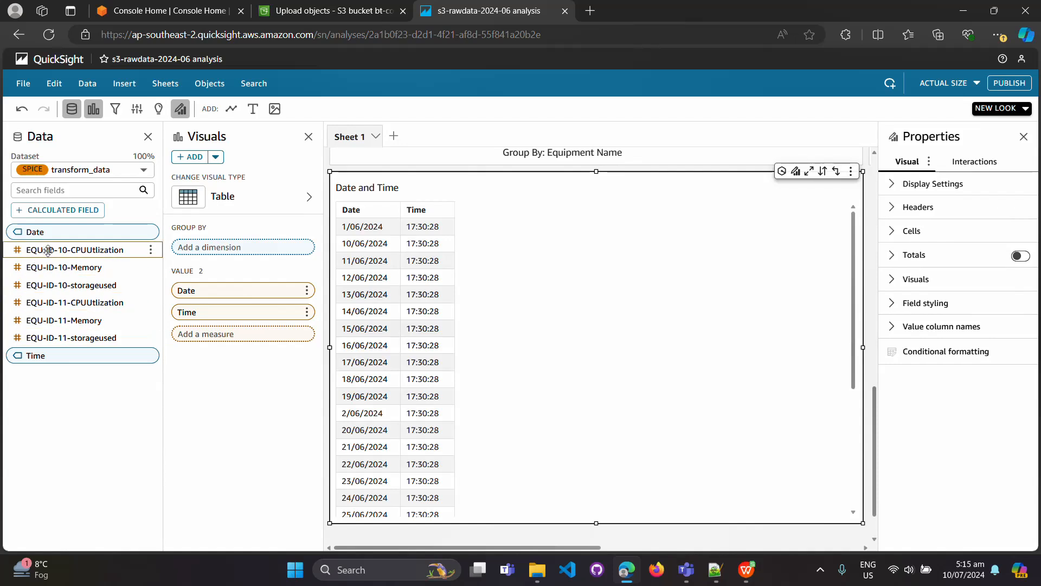
{"action": "left_click_drag", "start_coordinate": [49, 250], "coordinate": [249, 334]}
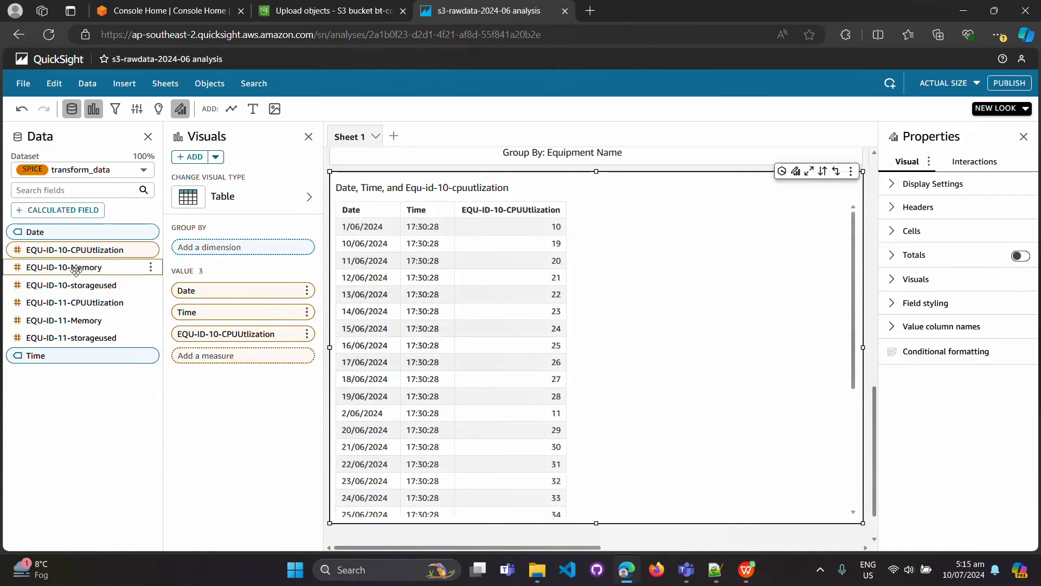
{"action": "left_click_drag", "start_coordinate": [77, 269], "coordinate": [229, 358]}
{"action": "left_click_drag", "start_coordinate": [69, 286], "coordinate": [237, 377]}
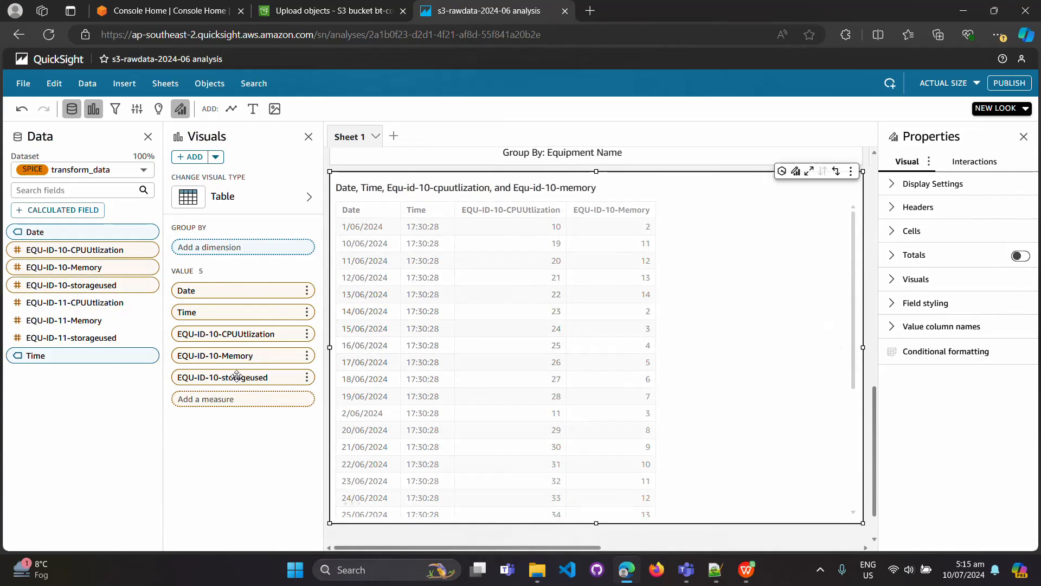
{"action": "left_click_drag", "start_coordinate": [73, 303], "coordinate": [219, 404]}
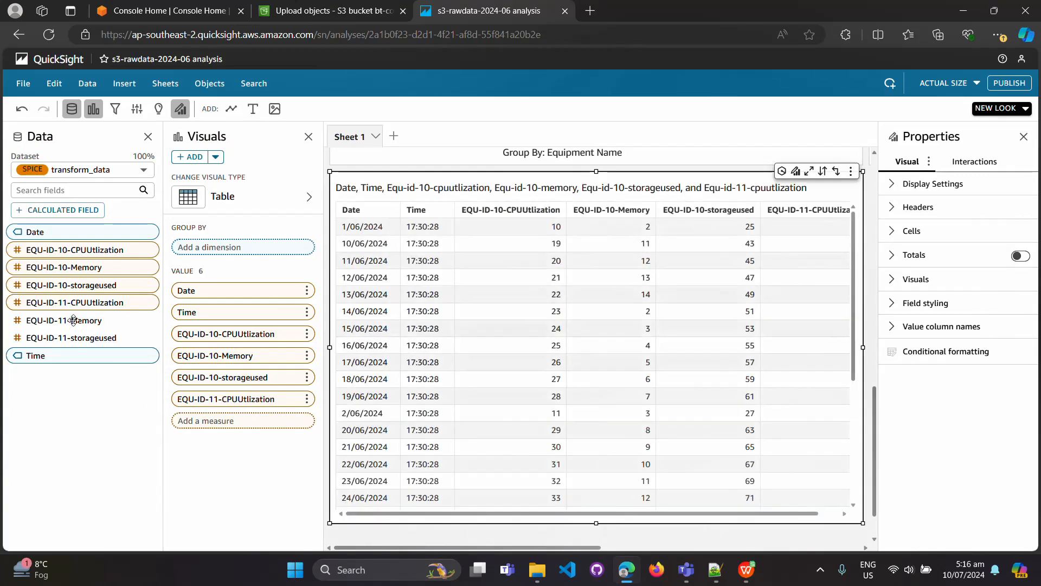
{"action": "left_click_drag", "start_coordinate": [74, 320], "coordinate": [242, 425]}
{"action": "left_click_drag", "start_coordinate": [71, 337], "coordinate": [239, 442]}
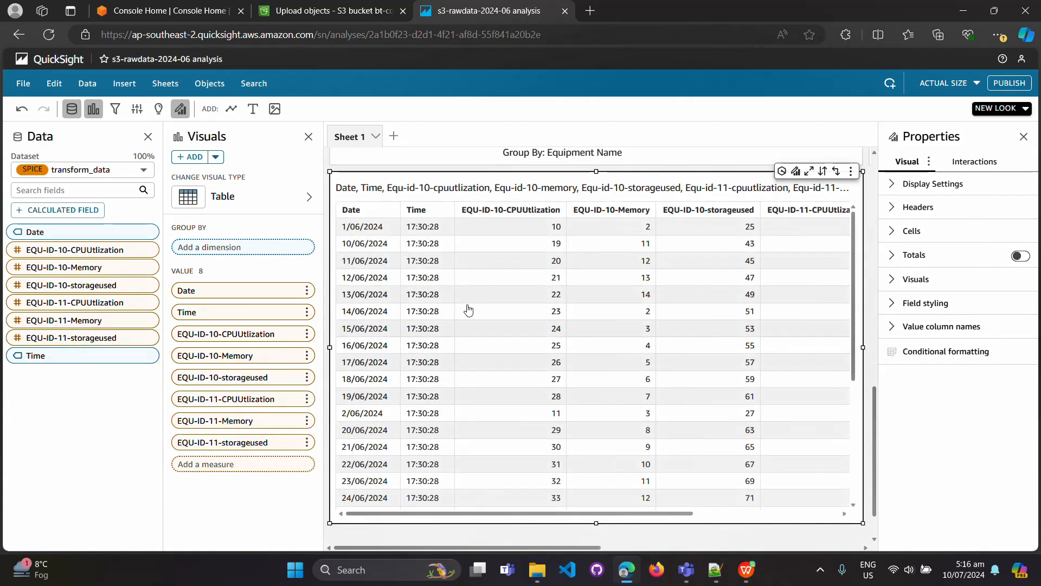
Change the title of the transform_data table visual to "Transformed Dataset"
{"action": "double_click", "coordinate": [554, 187]}
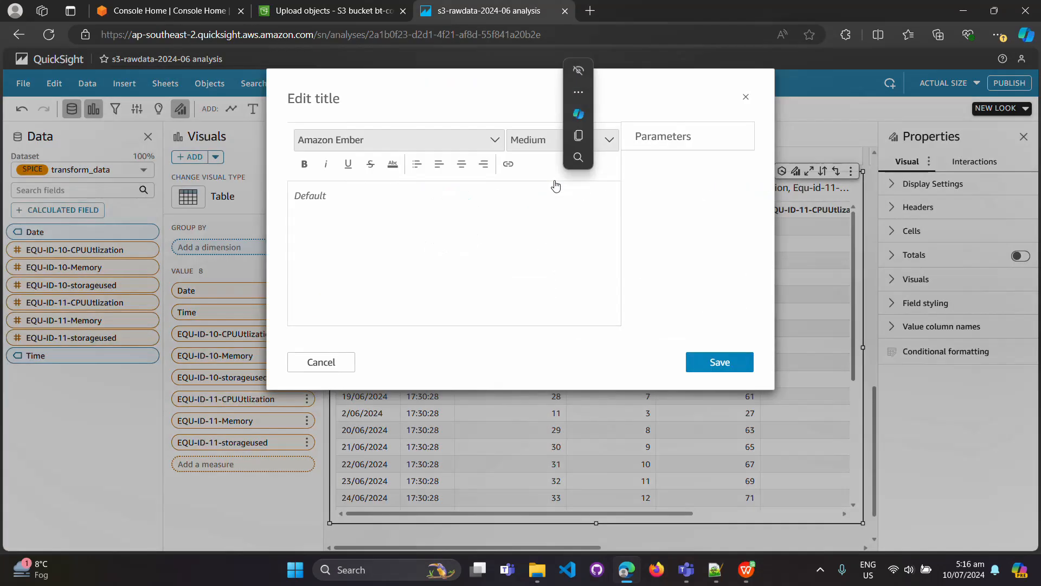
{"action": "type", "text": "T"}
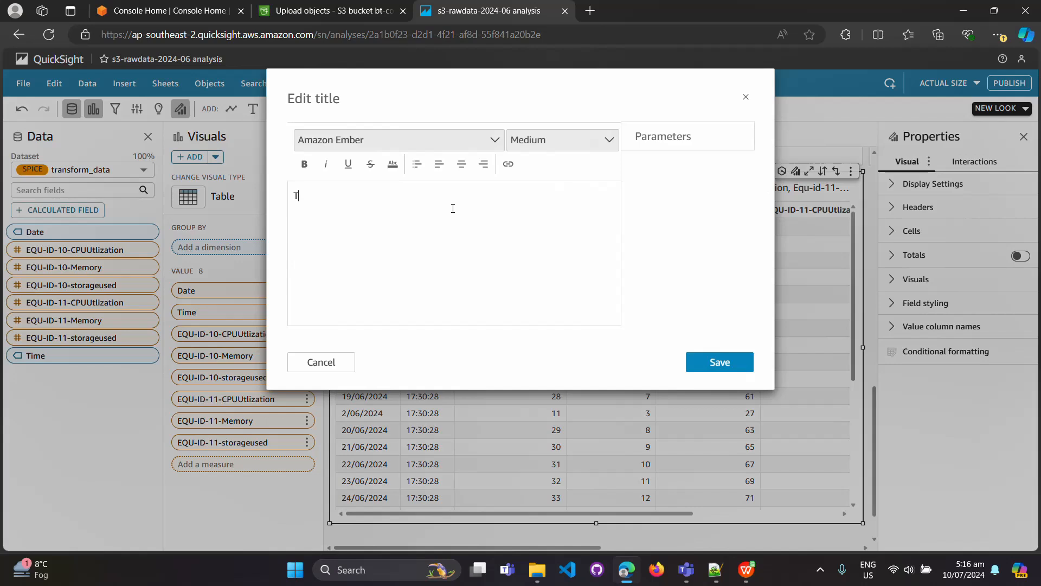
{"action": "type", "text": "rans"}
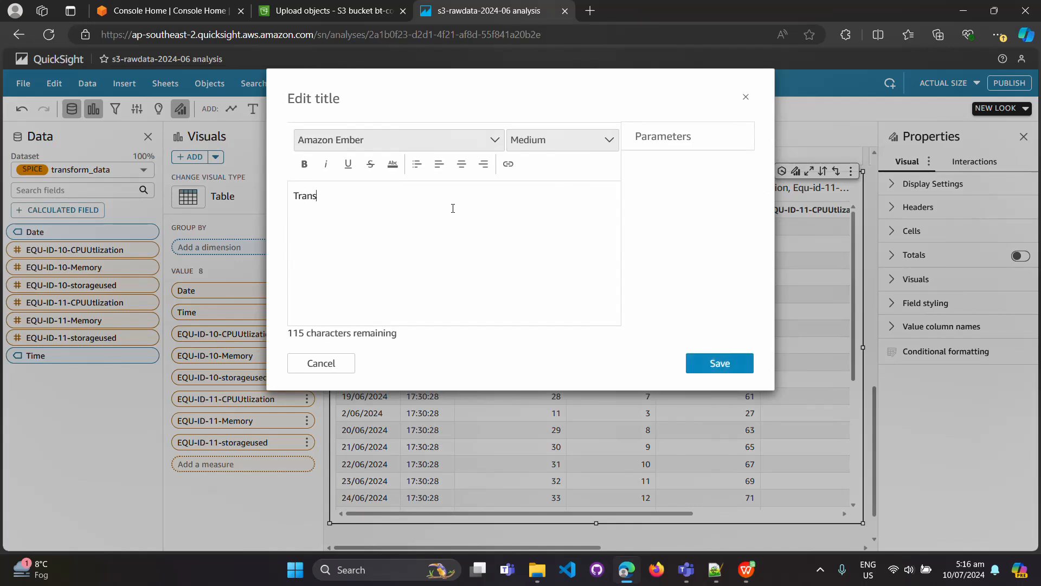
{"action": "type", "text": "form "}
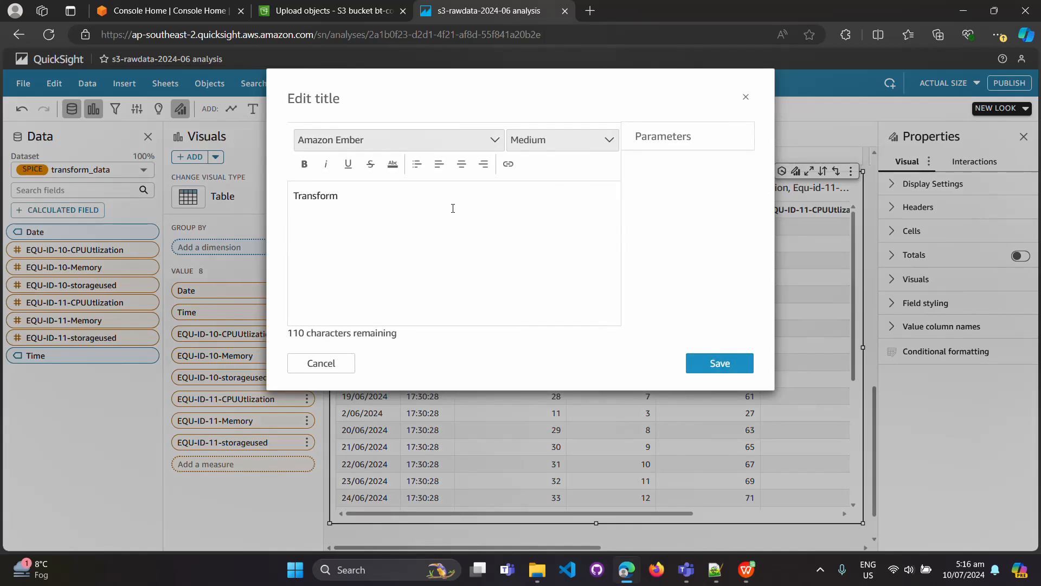
{"action": "type", "text": "ed "}
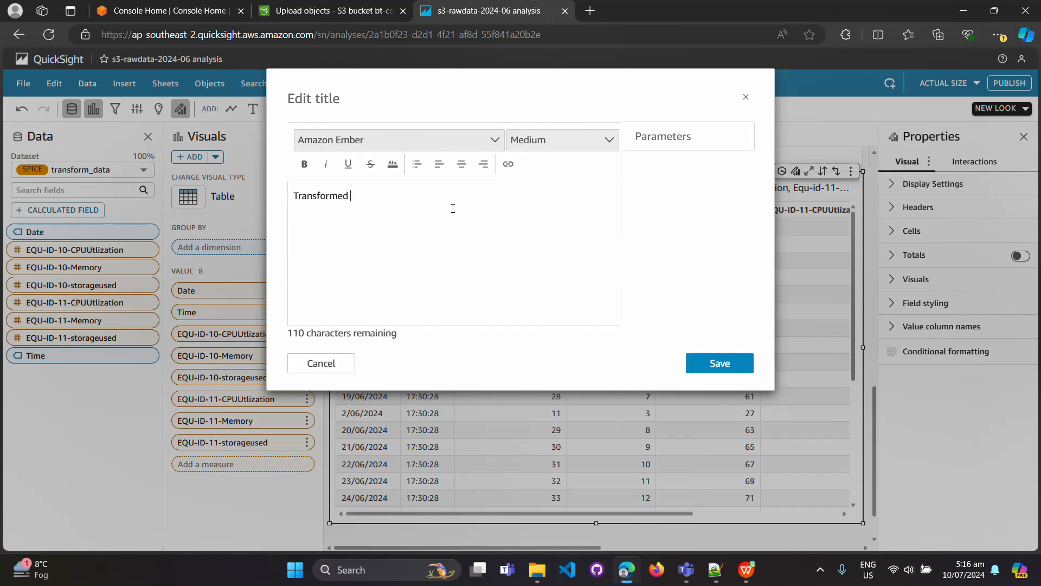
{"action": "type", "text": "Dataset"}
{"action": "left_click", "coordinate": [723, 364]}
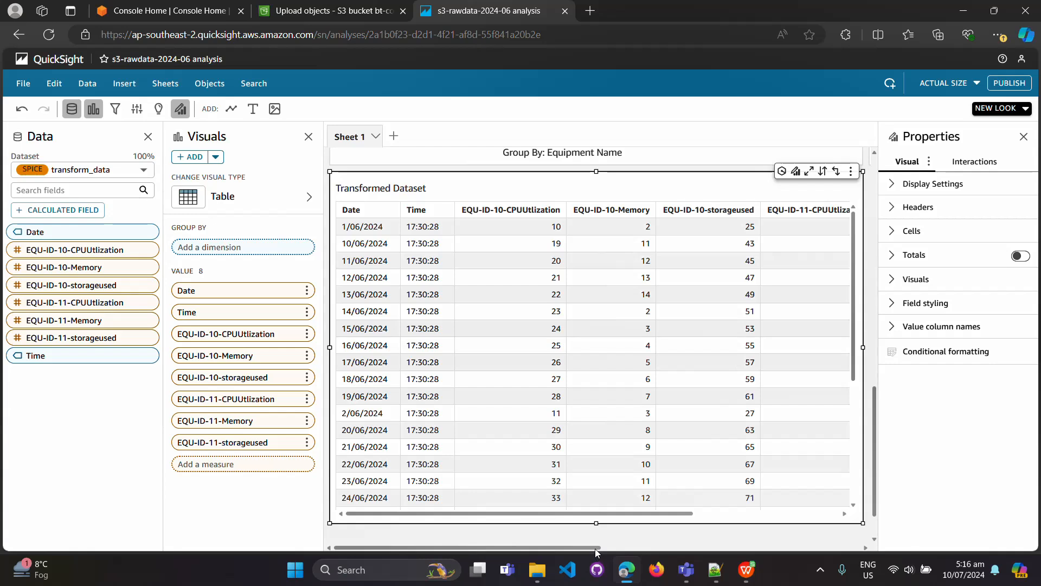
Add a line chart based on transform_data with Date on the X axis and EQU-ID-10-CPUUtlization as its value
{"action": "left_click_drag", "start_coordinate": [597, 549], "coordinate": [793, 537]}
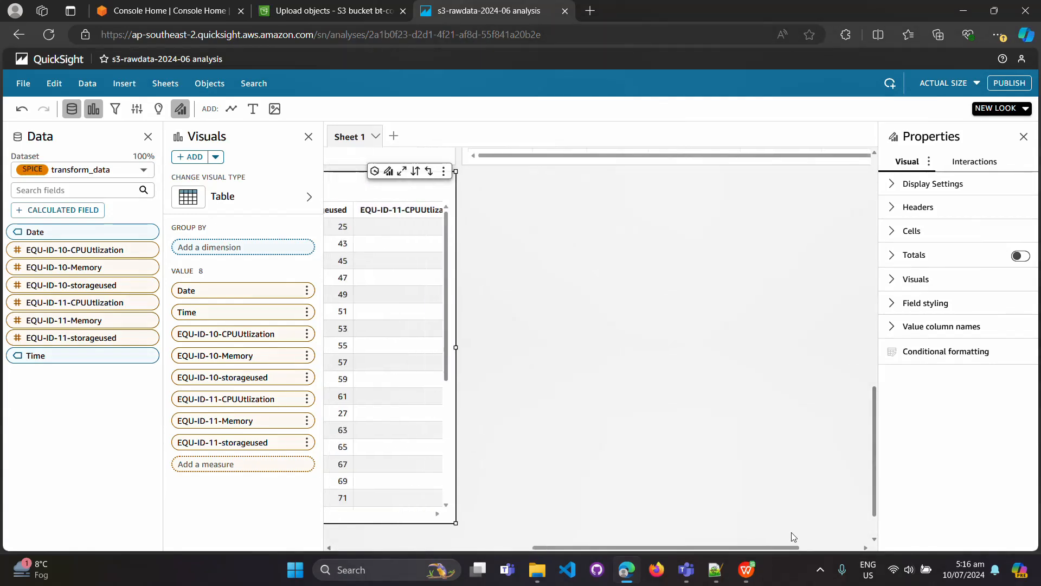
{"action": "left_click", "coordinate": [714, 341]}
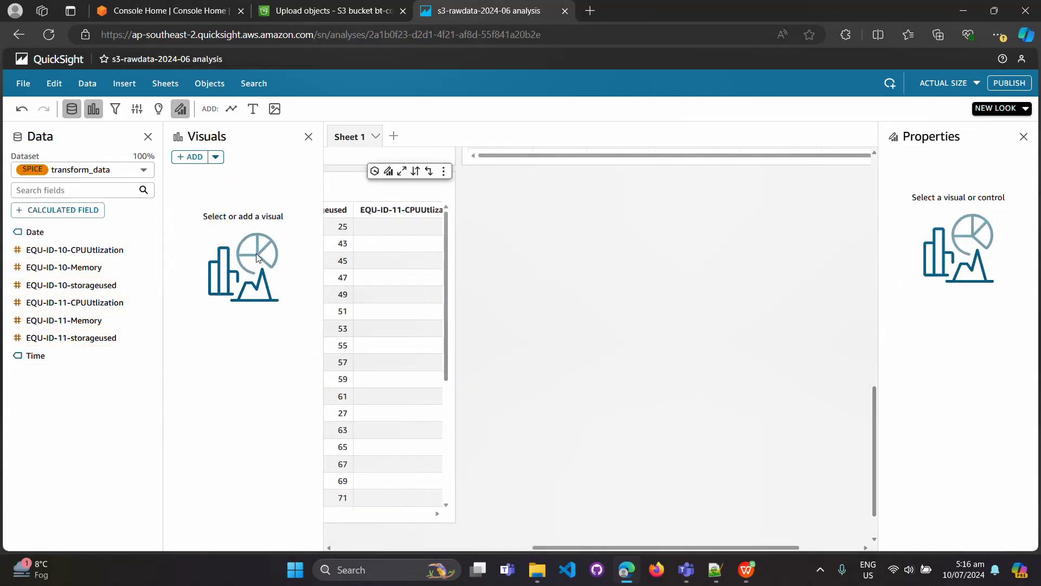
{"action": "left_click", "coordinate": [215, 157]}
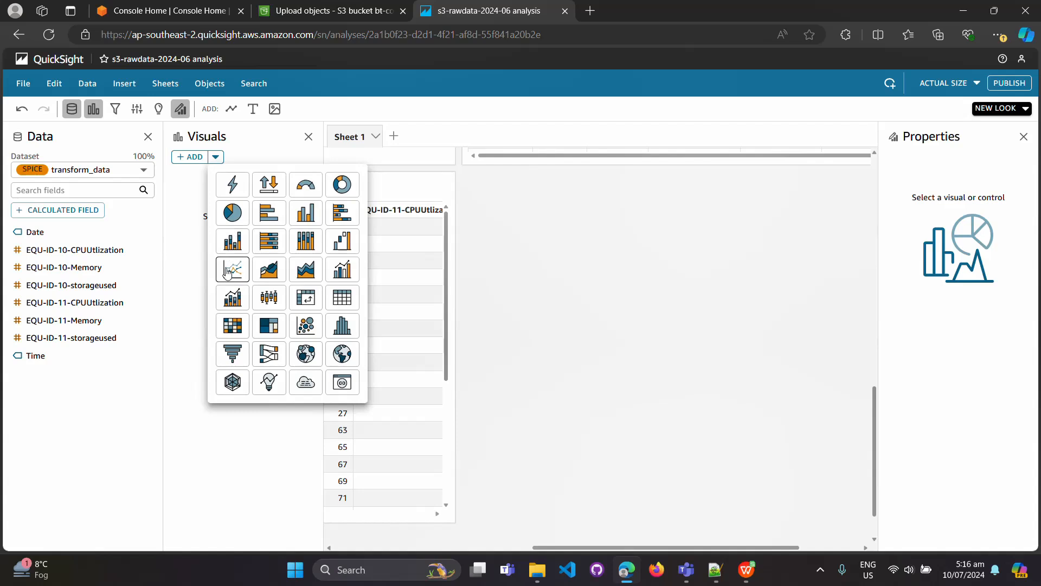
{"action": "left_click", "coordinate": [232, 267]}
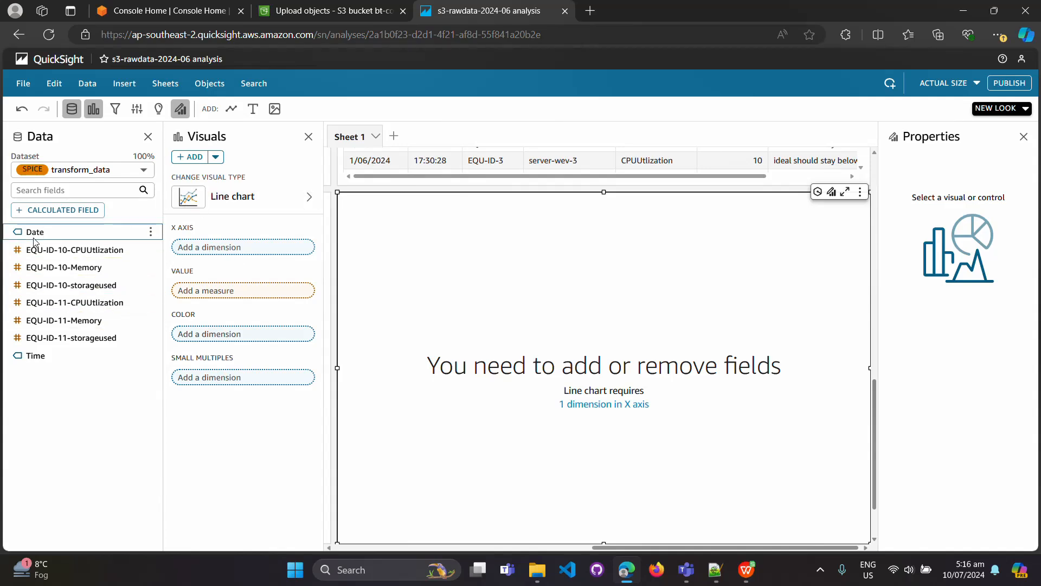
{"action": "left_click_drag", "start_coordinate": [42, 236], "coordinate": [245, 250]}
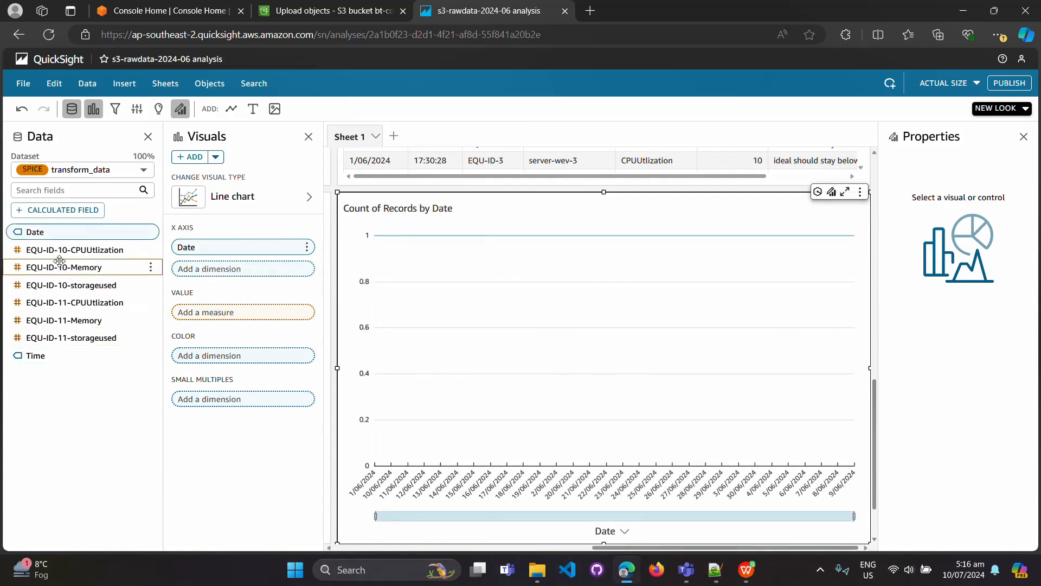
{"action": "left_click_drag", "start_coordinate": [62, 252], "coordinate": [234, 319]}
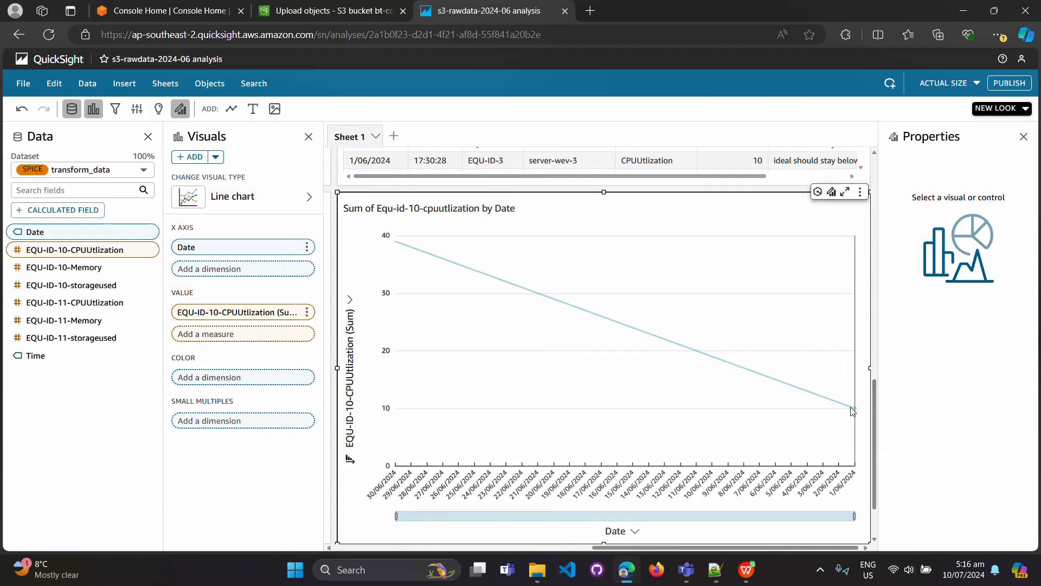
Sort the line chart's dates in ascending order of EQU-ID-10-CPUUtlization
{"action": "left_click", "coordinate": [638, 534]}
{"action": "mouse_move", "coordinate": [734, 479]}
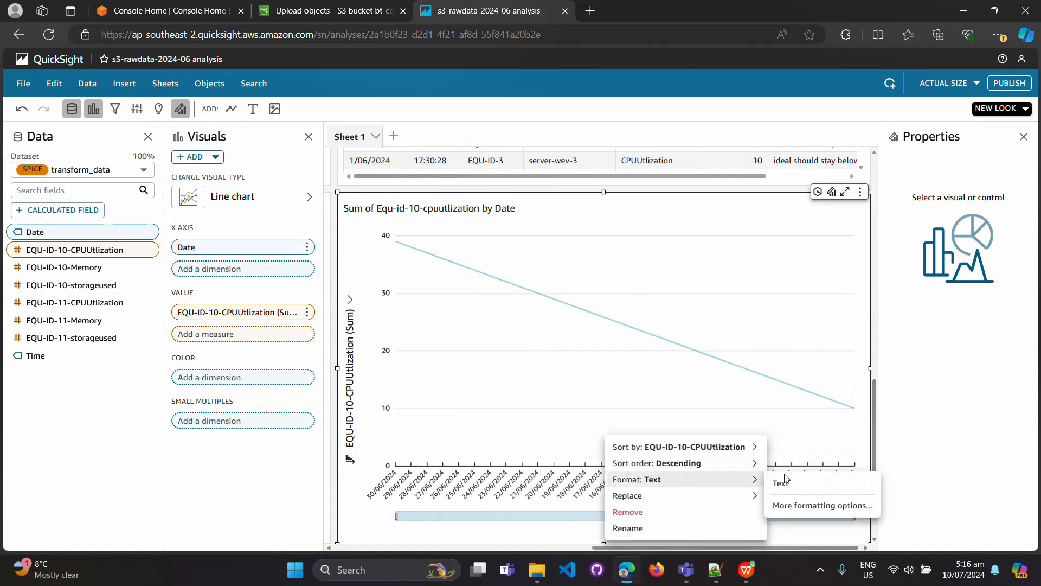
{"action": "left_click", "coordinate": [796, 474]}
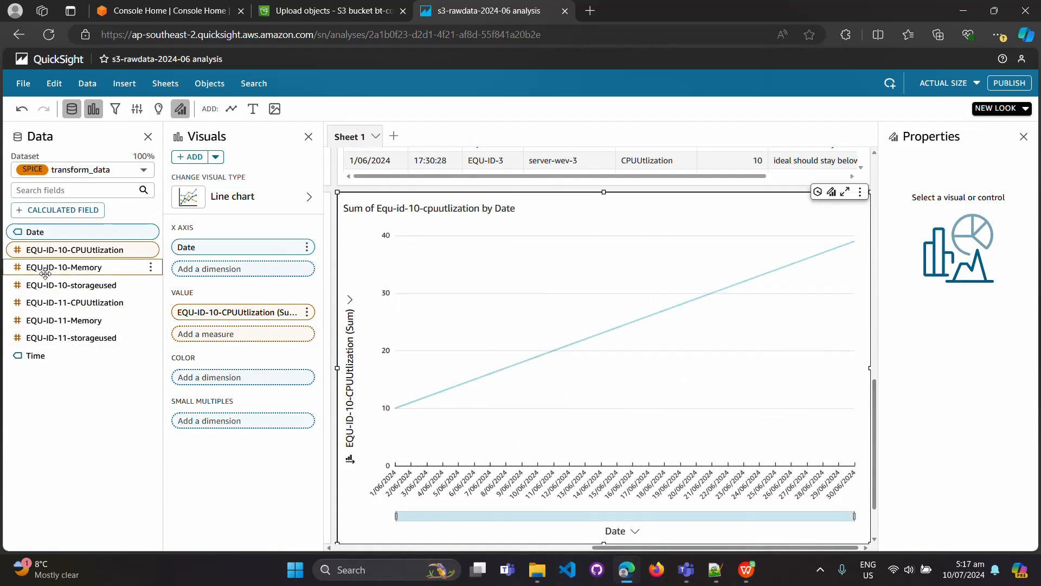
Add EQU-ID-10-Memory, EQU-ID-10-storageused, EQU-ID-11-CPUUtlization, EQU-ID-11-Memory and EQU-ID-11-storageused as further values of the line chart
{"action": "left_click_drag", "start_coordinate": [45, 271], "coordinate": [237, 346]}
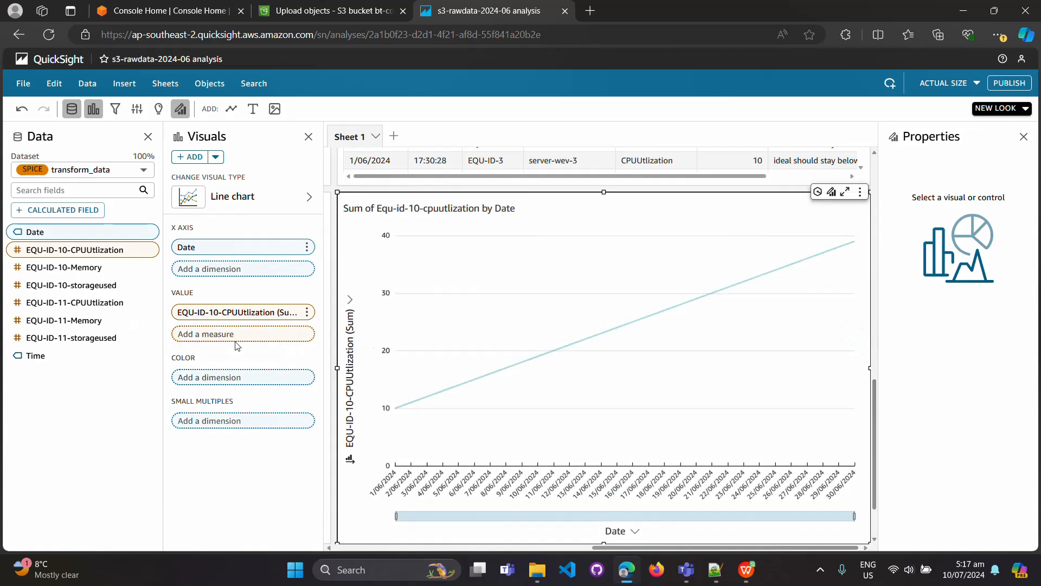
{"action": "left_click_drag", "start_coordinate": [57, 269], "coordinate": [230, 337]}
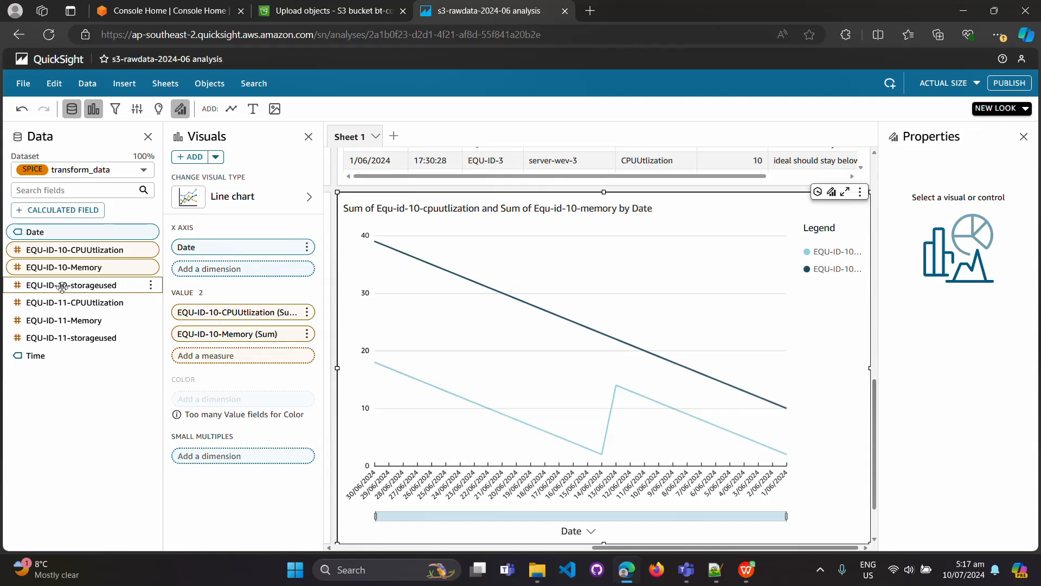
{"action": "left_click_drag", "start_coordinate": [59, 287], "coordinate": [237, 359]}
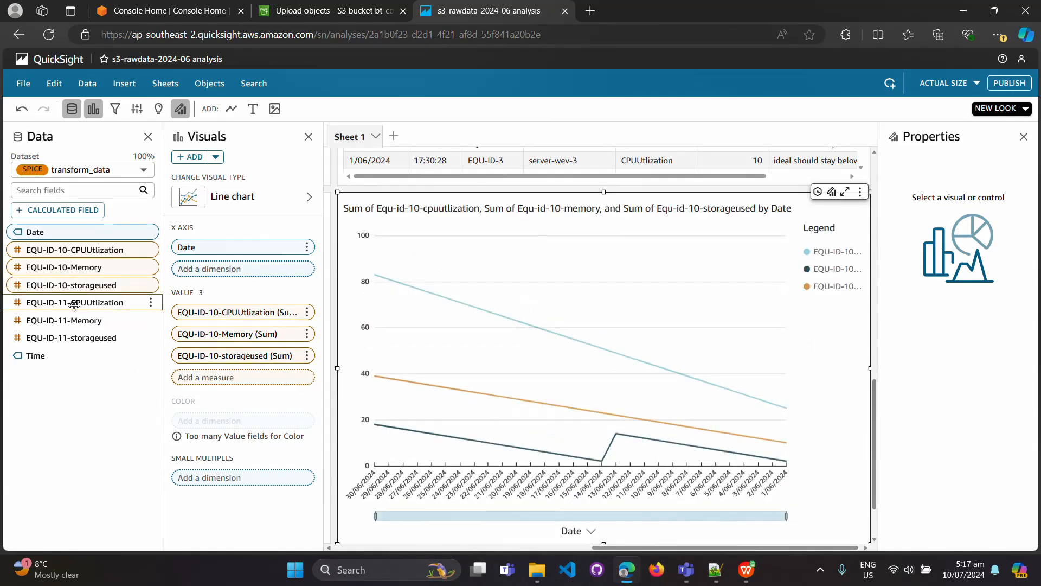
{"action": "left_click_drag", "start_coordinate": [73, 302], "coordinate": [240, 384]}
{"action": "left_click_drag", "start_coordinate": [71, 320], "coordinate": [228, 400]}
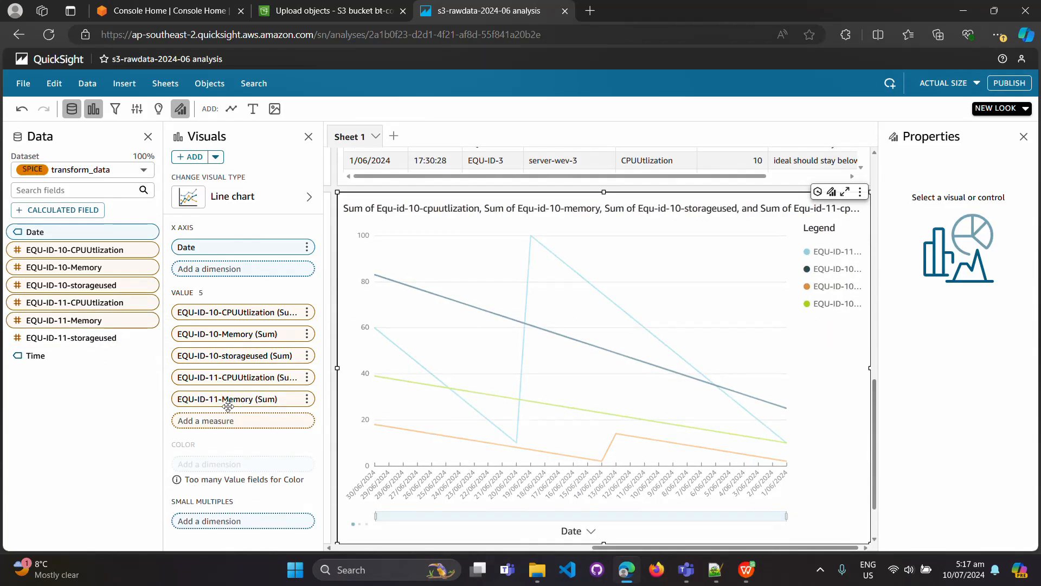
{"action": "left_click_drag", "start_coordinate": [61, 333], "coordinate": [254, 425]}
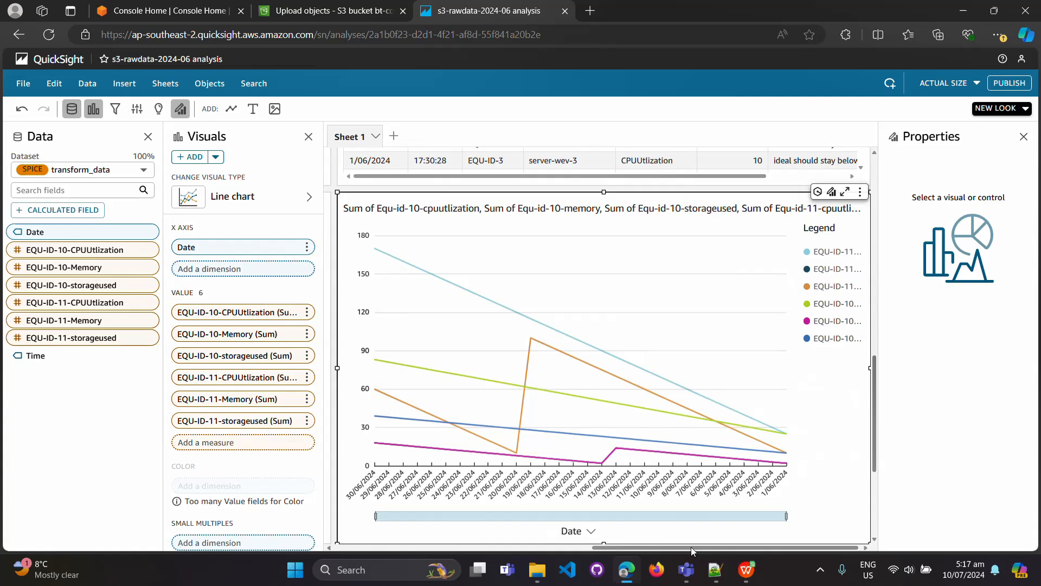
Change the line chart's title to "Line Chart for Equipment CPU, Memory , storage used"
{"action": "mouse_move", "coordinate": [691, 546]}
{"action": "left_mouse_down"}
{"action": "mouse_move", "coordinate": [613, 544]}
{"action": "mouse_move", "coordinate": [705, 545]}
{"action": "left_mouse_up"}
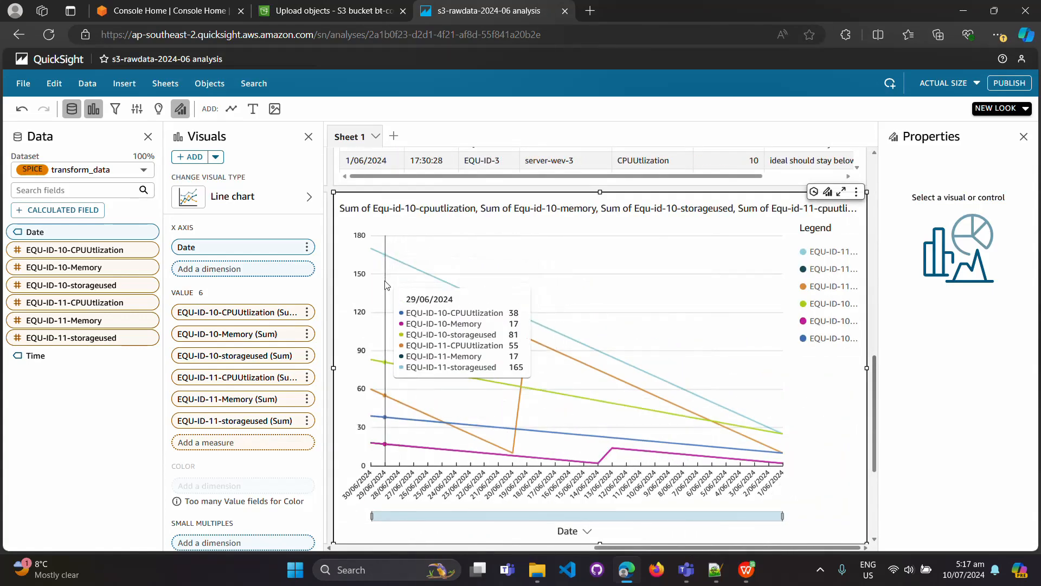
{"action": "double_click", "coordinate": [677, 208]}
{"action": "left_click", "coordinate": [403, 201]}
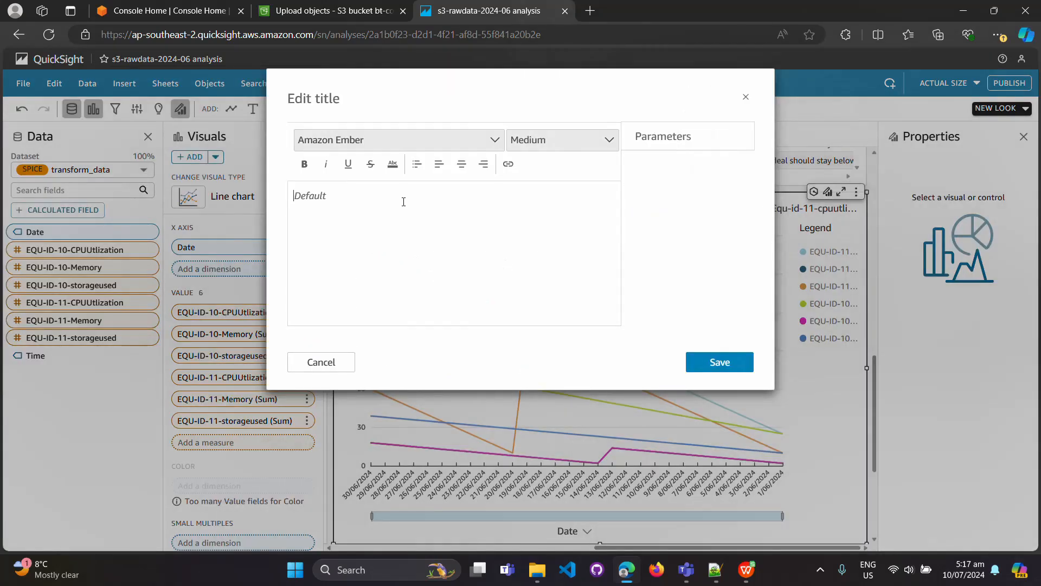
{"action": "type", "text": "Line Cha"}
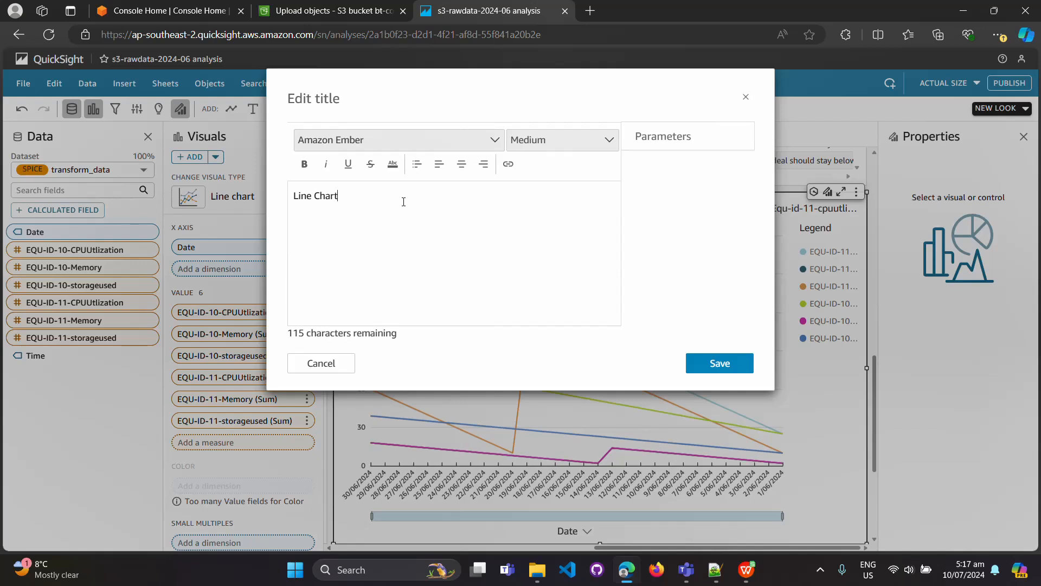
{"action": "type", "text": "rt "}
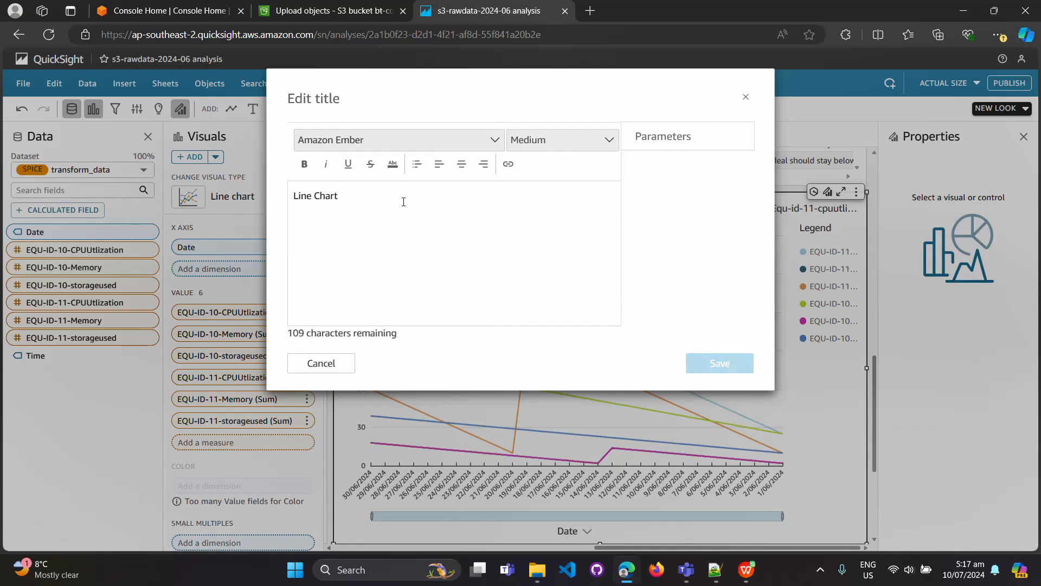
{"action": "type", "text": "for"}
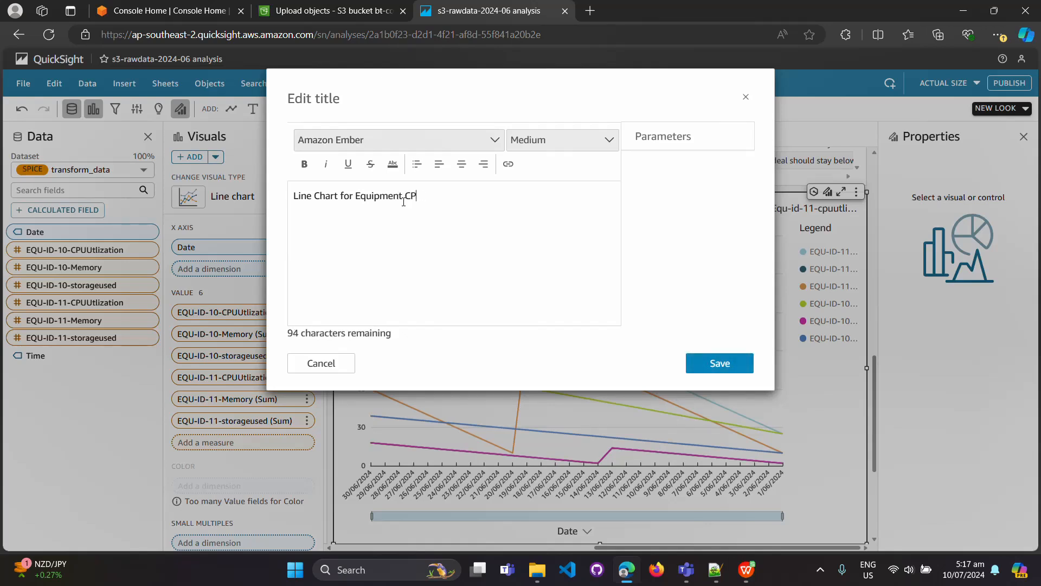
{"action": "type", "text": "Equipment CPU, Memory , storage used"}
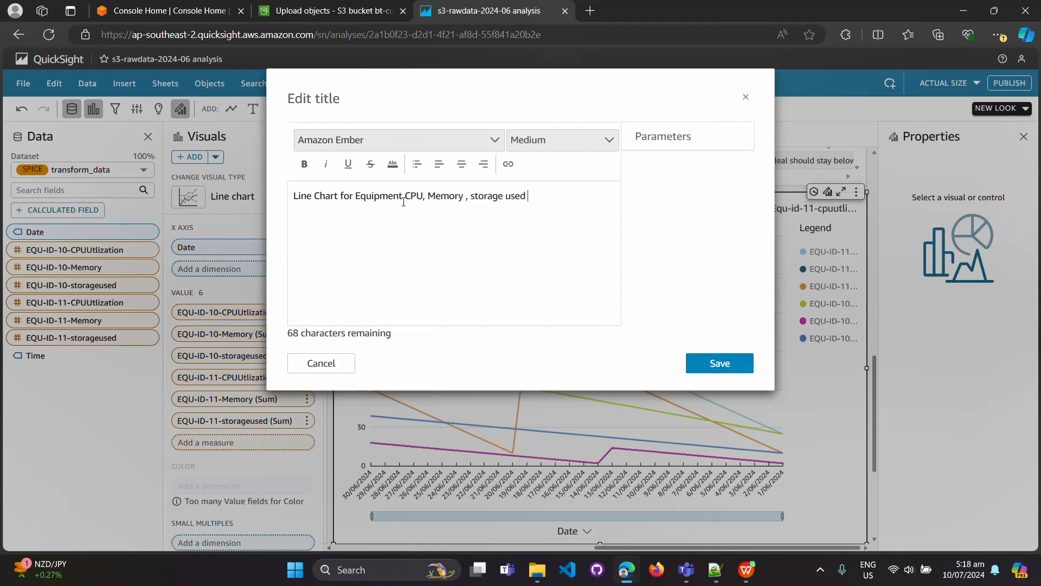
{"action": "left_click", "coordinate": [719, 361]}
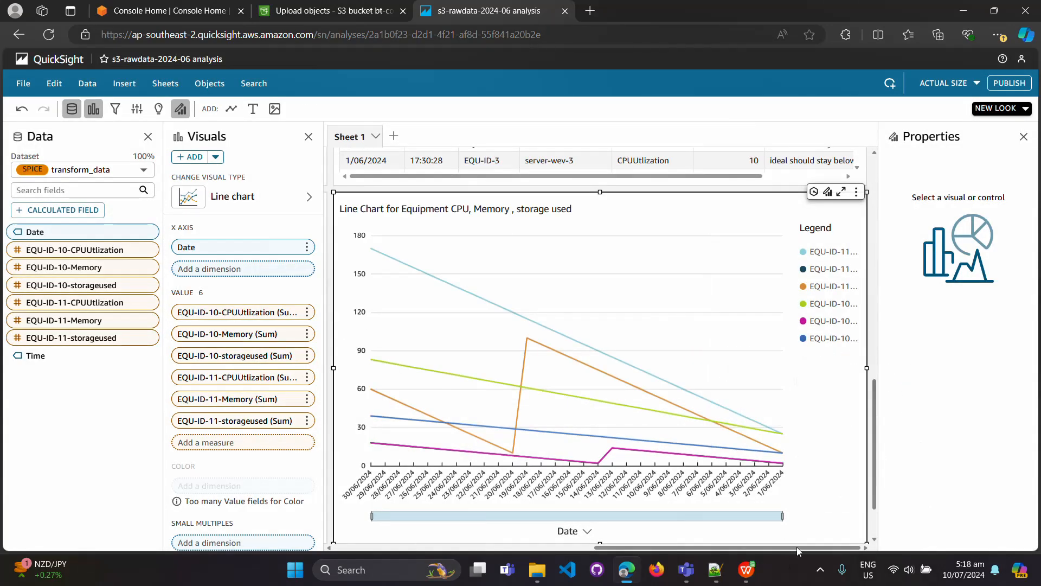
Publish all sheets of the analysis as a new dashboard named Quicksight_dashboard_multi_dataset
{"action": "left_click_drag", "start_coordinate": [796, 546], "coordinate": [607, 545]}
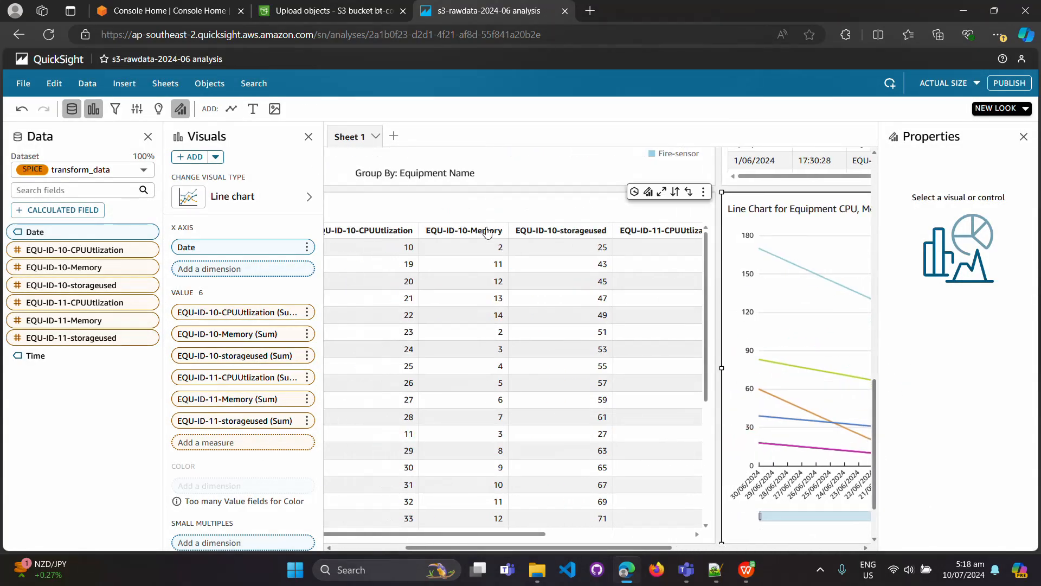
{"action": "left_click", "coordinate": [1006, 84]}
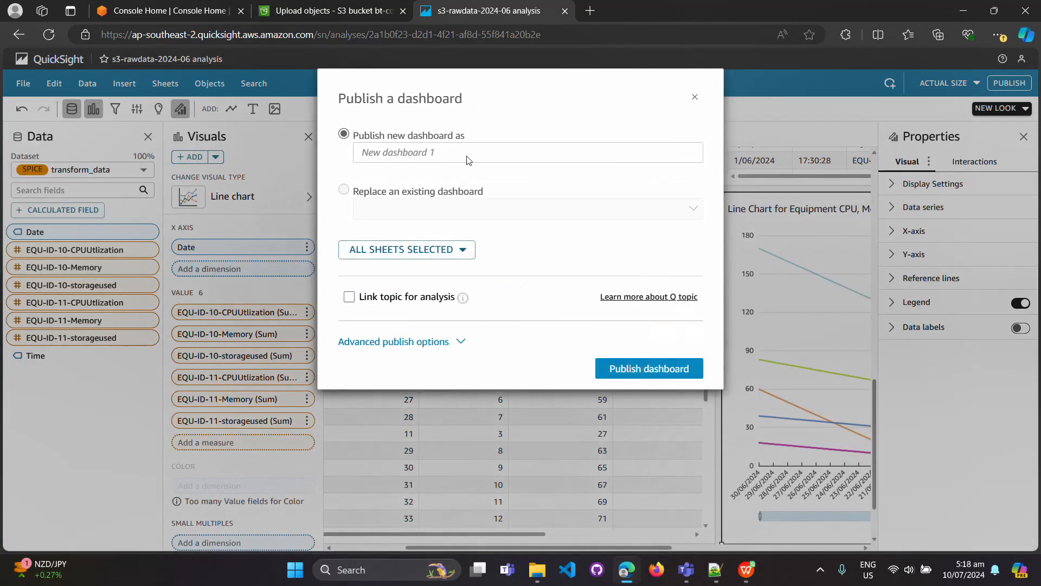
{"action": "left_click", "coordinate": [416, 150]}
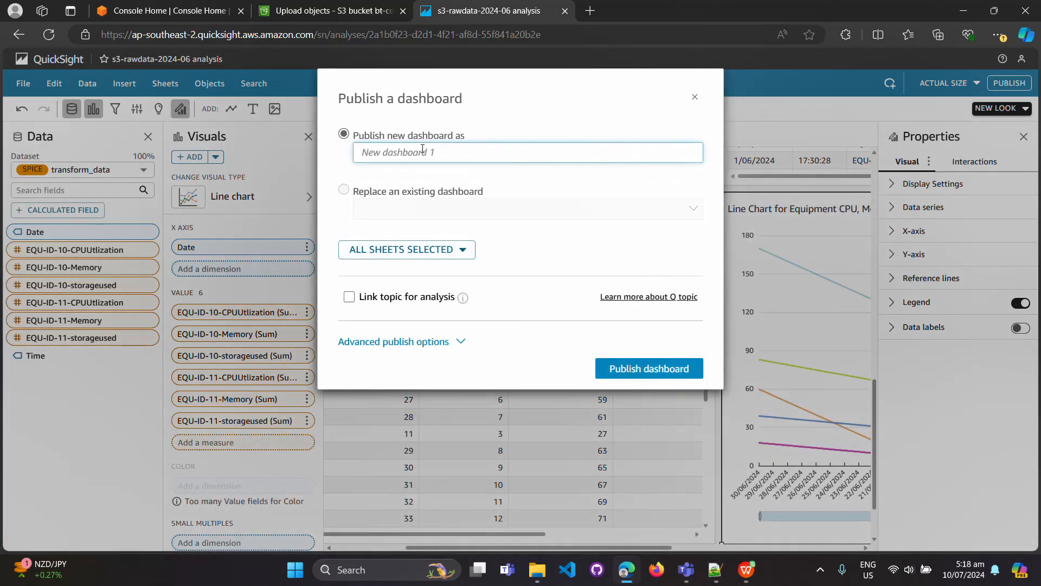
{"action": "type", "text": "Quicksight_dashbparoard"}
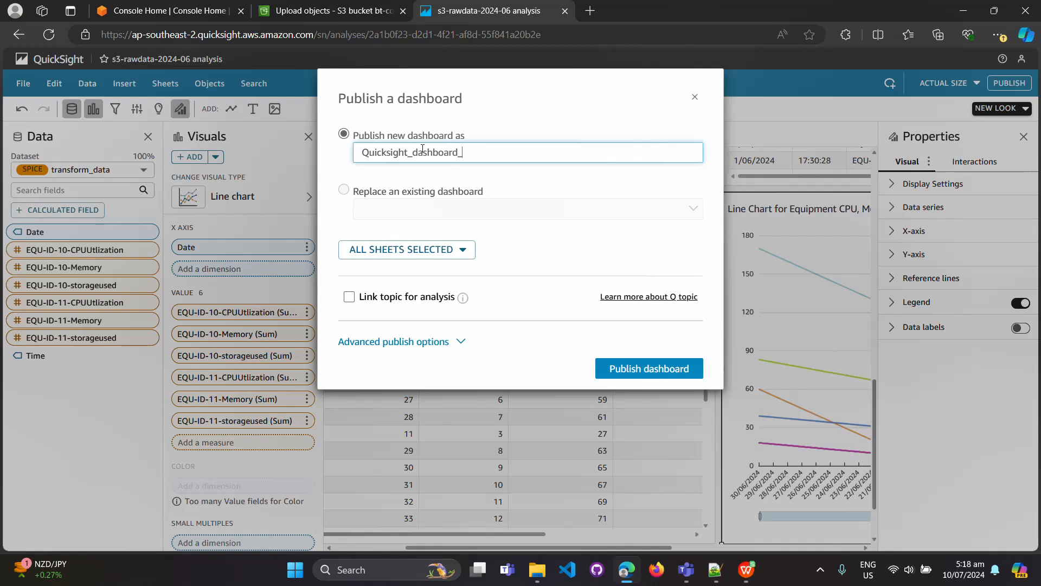
{"action": "type", "text": "_multi_dataset"}
{"action": "left_click", "coordinate": [615, 372]}
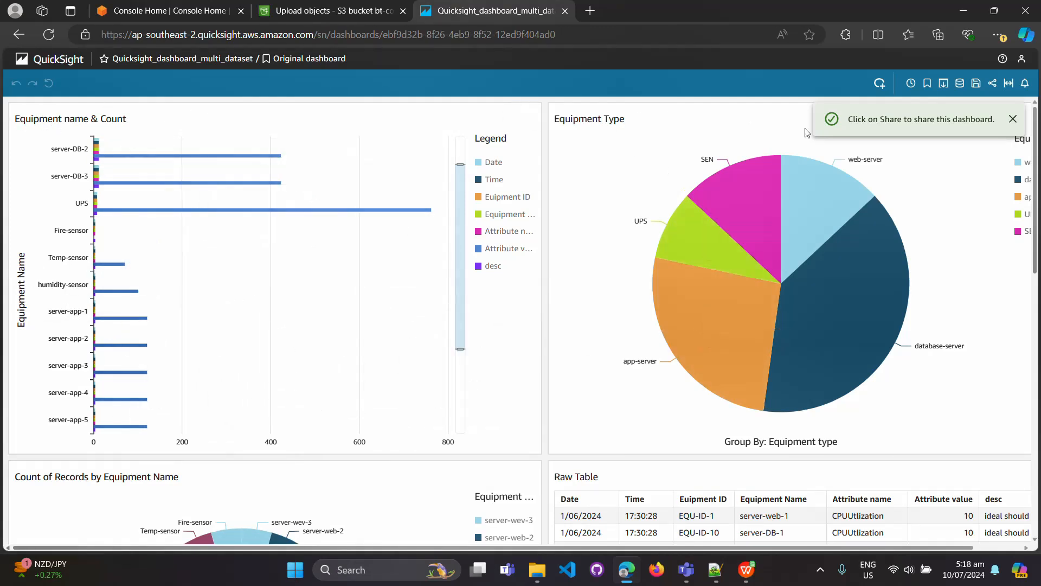
Review the published dashboard's visuals from the equipment charts down to the Transformed Dataset table and the line chart
{"action": "left_click_drag", "start_coordinate": [709, 550], "coordinate": [777, 543]}
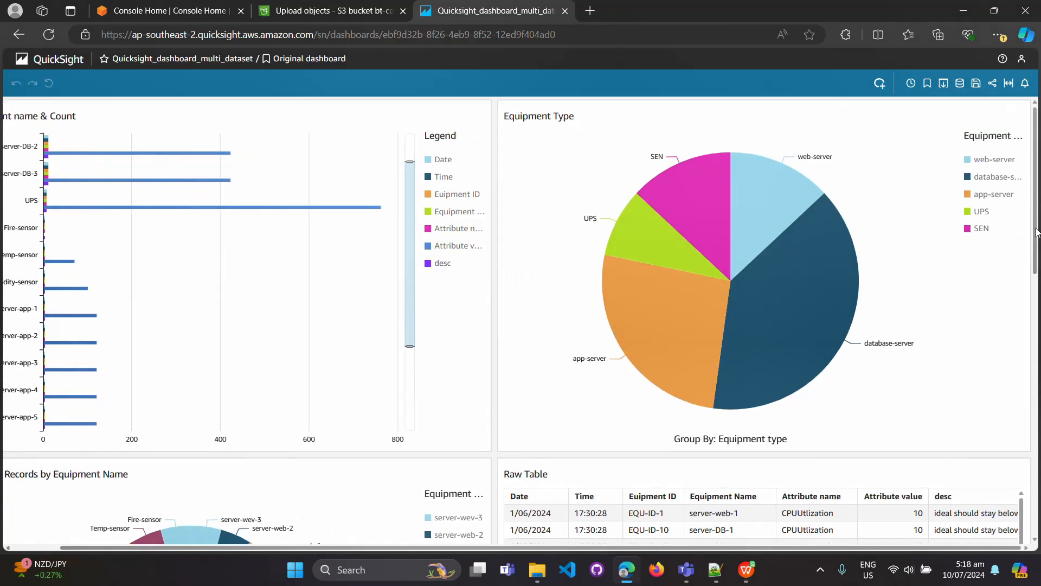
{"action": "scroll", "coordinate": [702, 386], "scroll_direction": "down", "scroll_amount": 5}
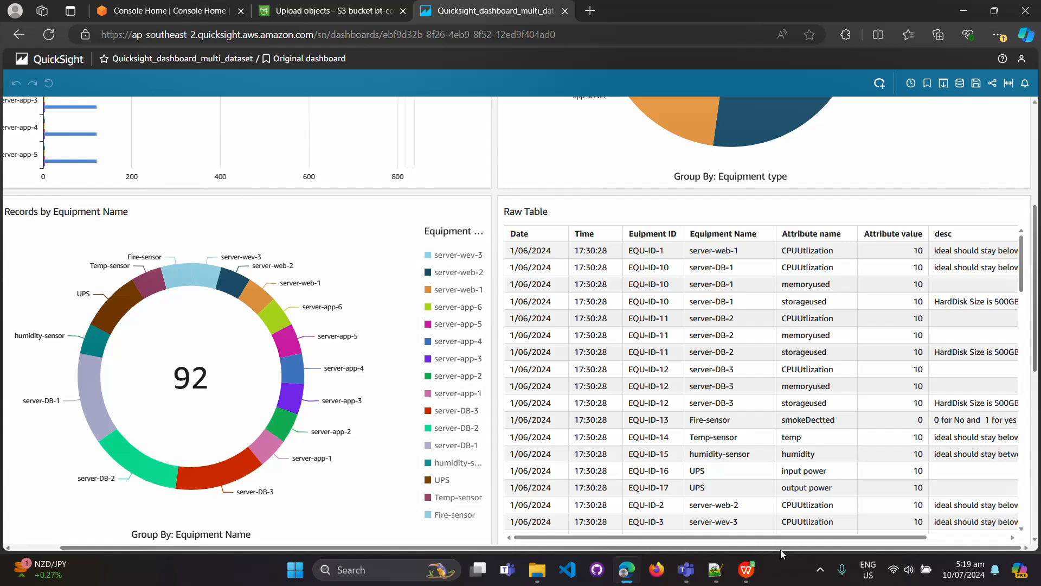
{"action": "left_click_drag", "start_coordinate": [780, 549], "coordinate": [619, 541]}
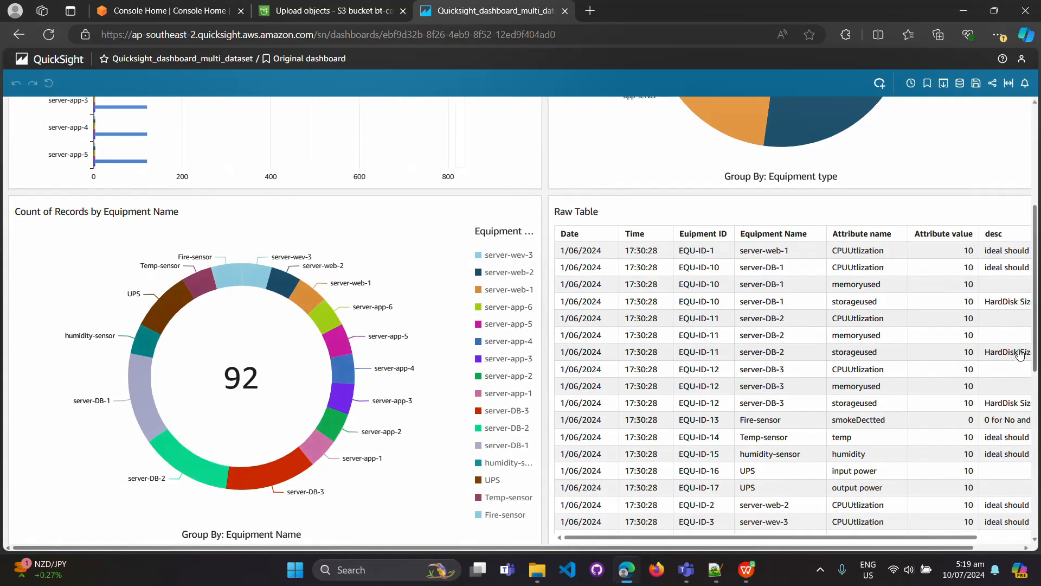
{"action": "left_click_drag", "start_coordinate": [1033, 341], "coordinate": [1030, 508]}
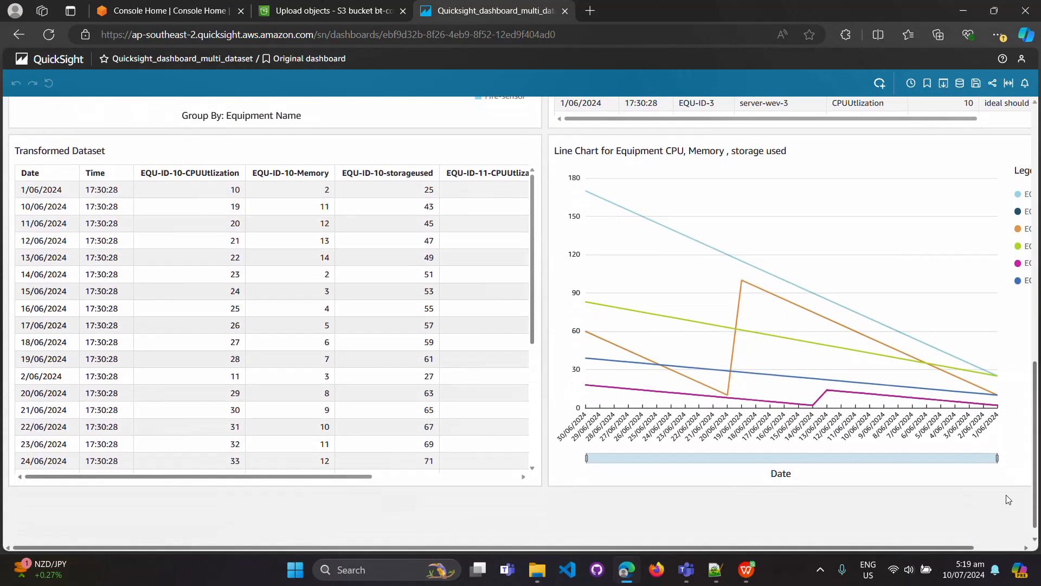